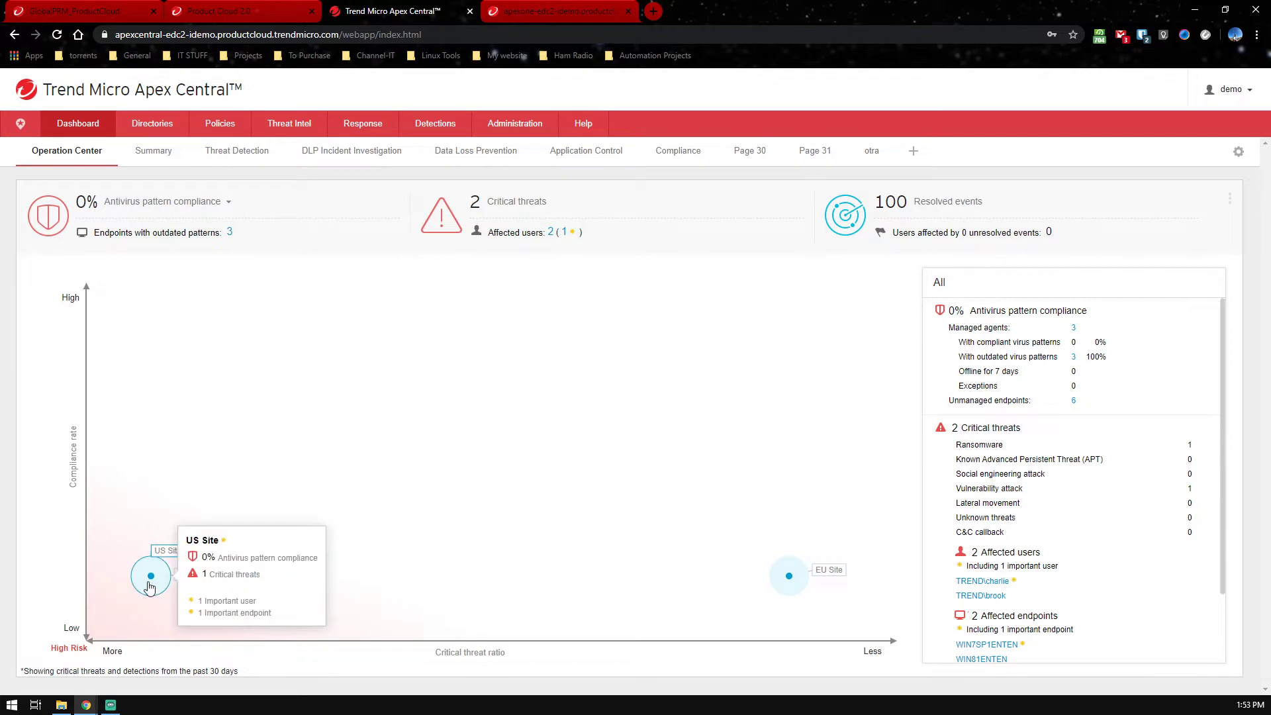
Open the EU Site details from the Operation Center risk chart and review its antivirus pattern compliance
mouse_move(787, 589)
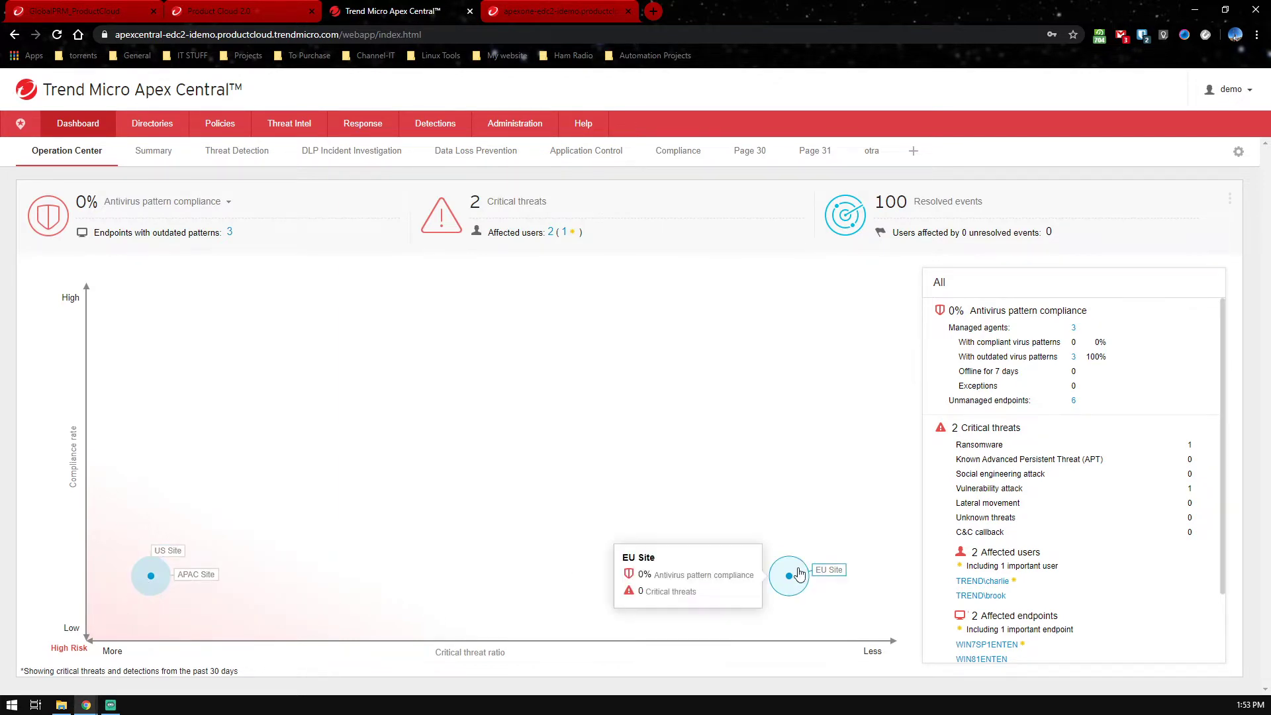
left_click(799, 573)
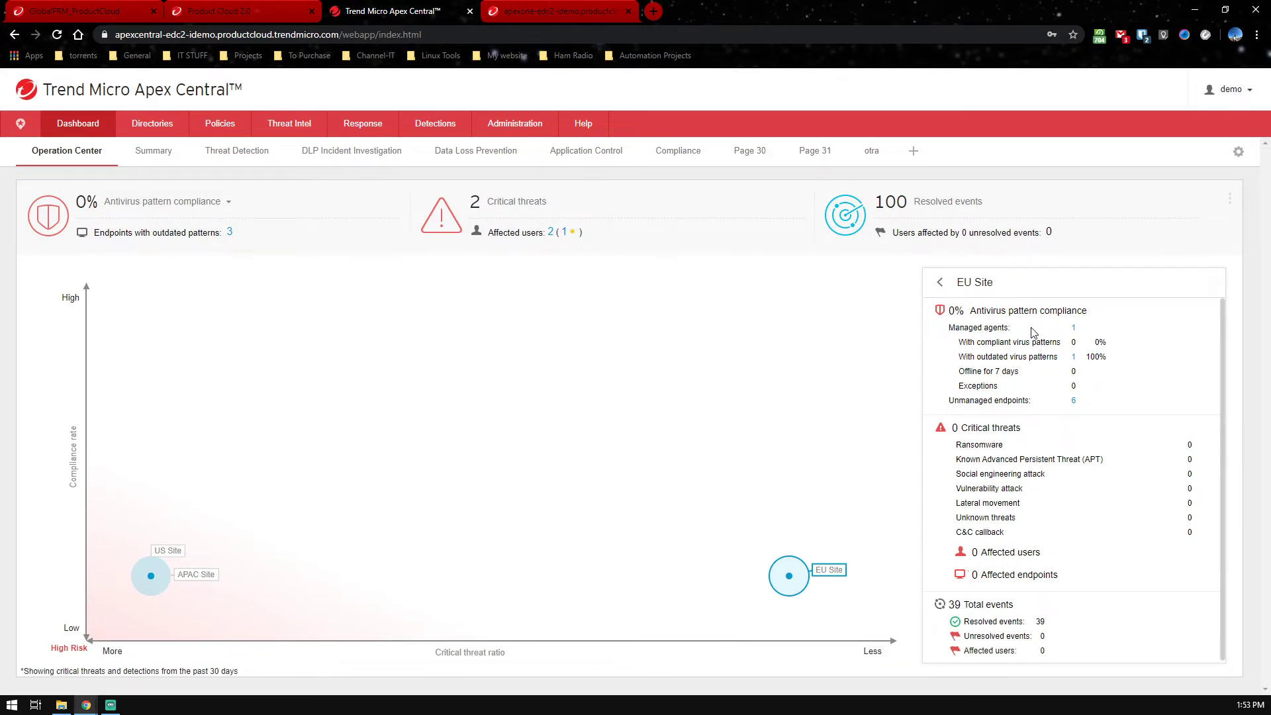
left_click_drag(1011, 313, 1086, 324)
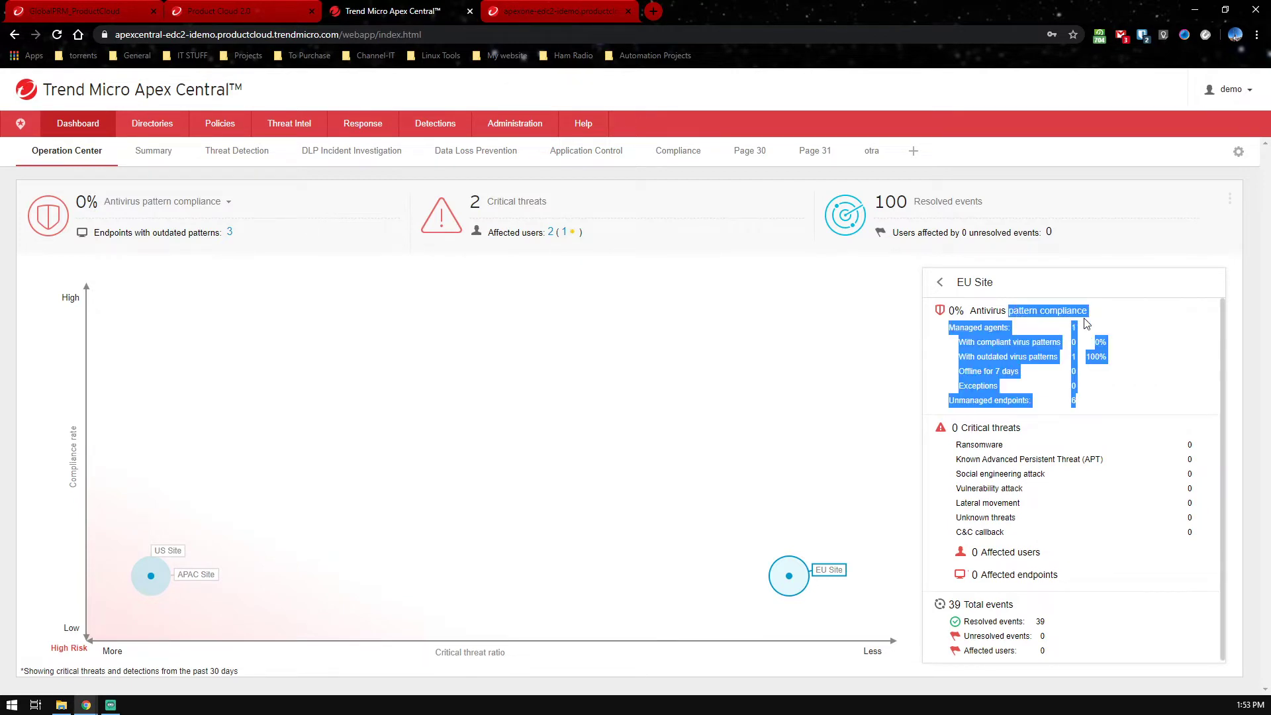
left_click(1030, 391)
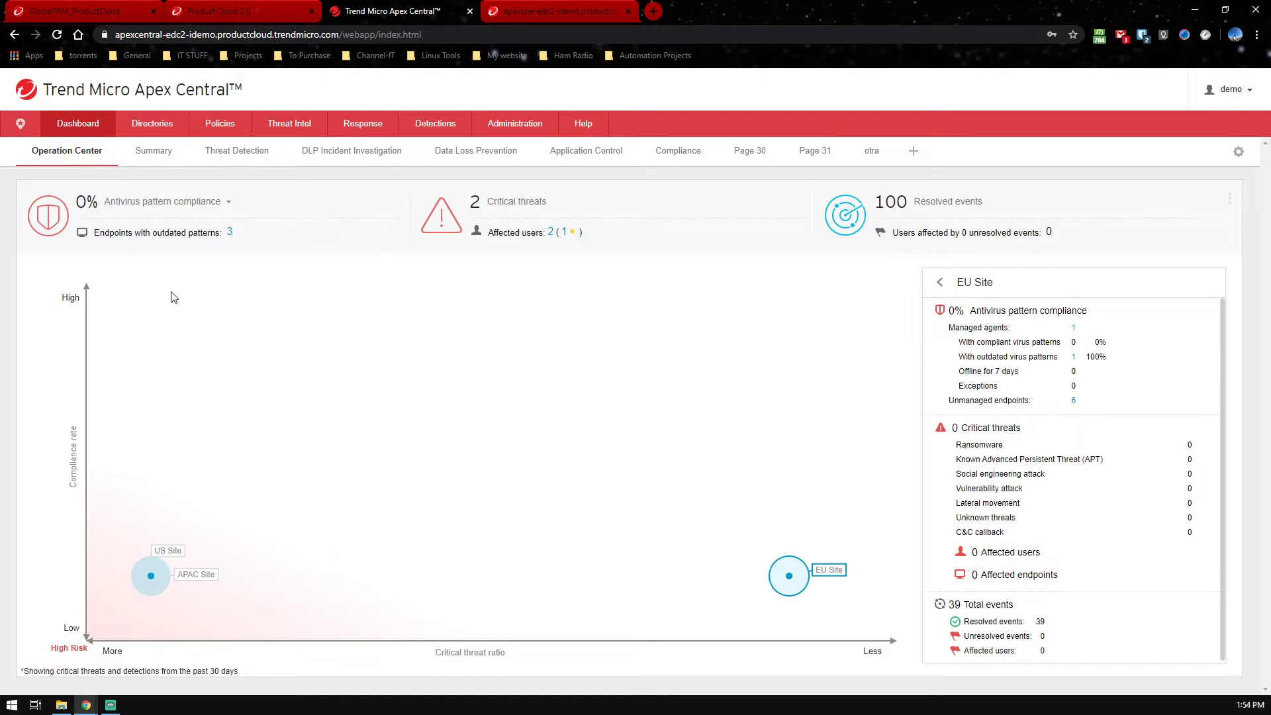
Go to the dashboard's Summary page and open the threat list of the first user under Important Users
left_click(153, 152)
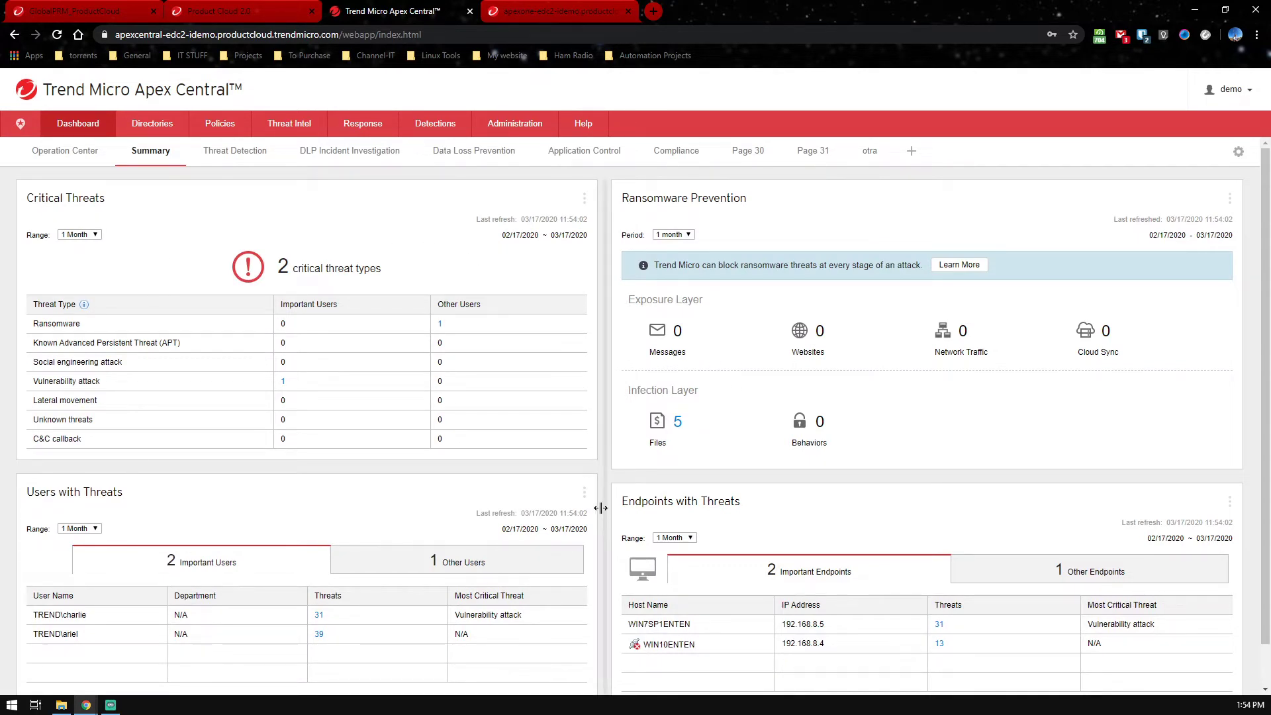
scroll(603, 445, "down", 1)
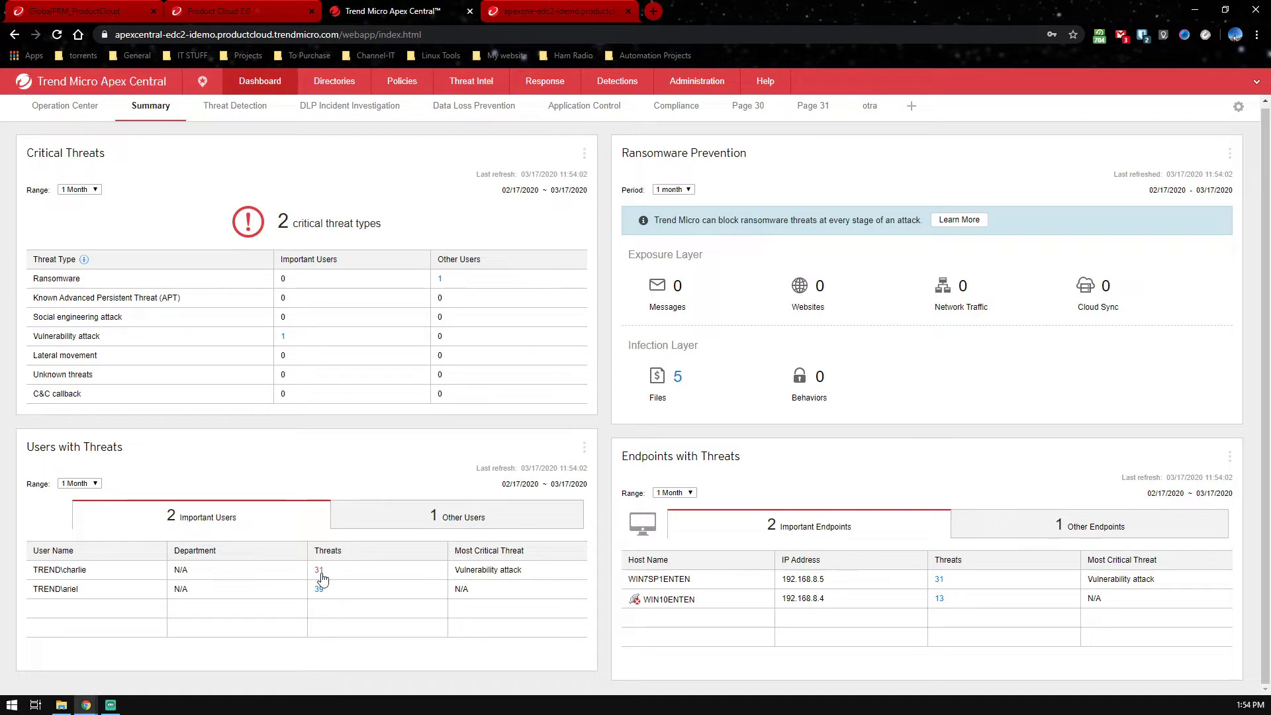
left_click(358, 581)
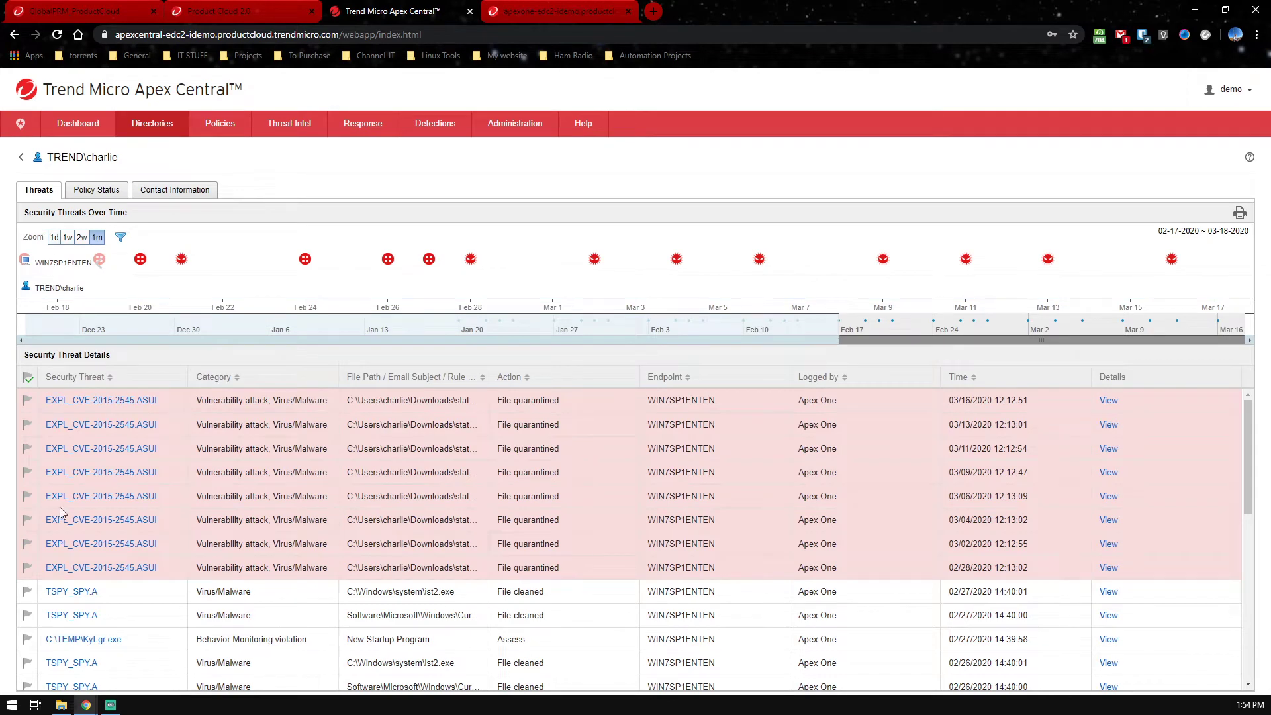
Browse the user's security threat details and open the log entry for the TSPY_SPY.A detection of 02/26/2020 14:40:00
scroll(359, 569, "down", 3)
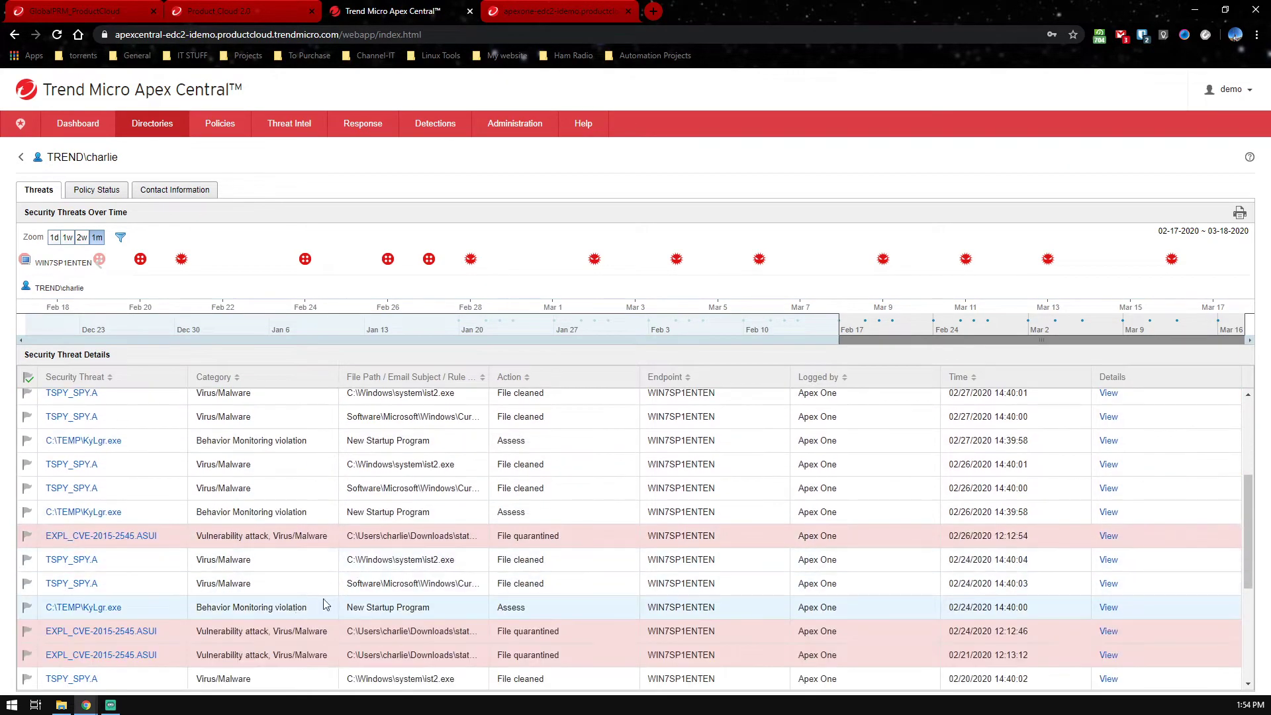
scroll(360, 596, "up", 2)
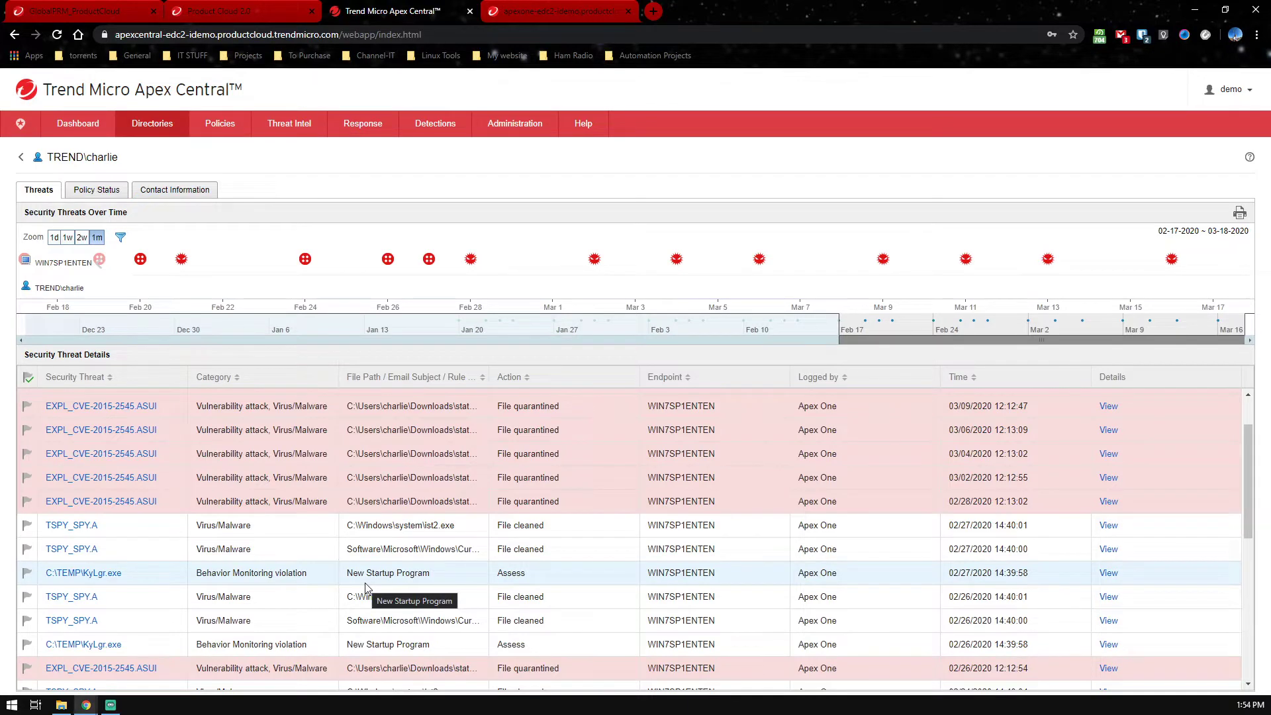
scroll(365, 587, "down", 1)
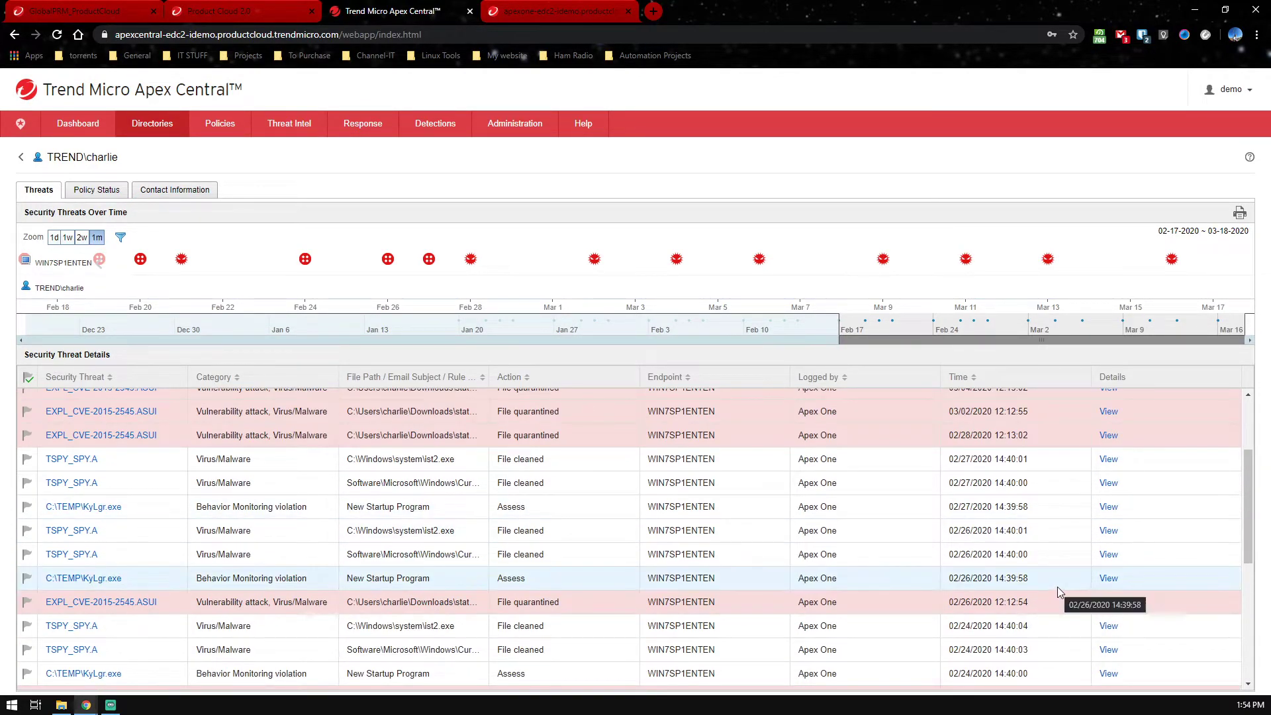
left_click(1109, 554)
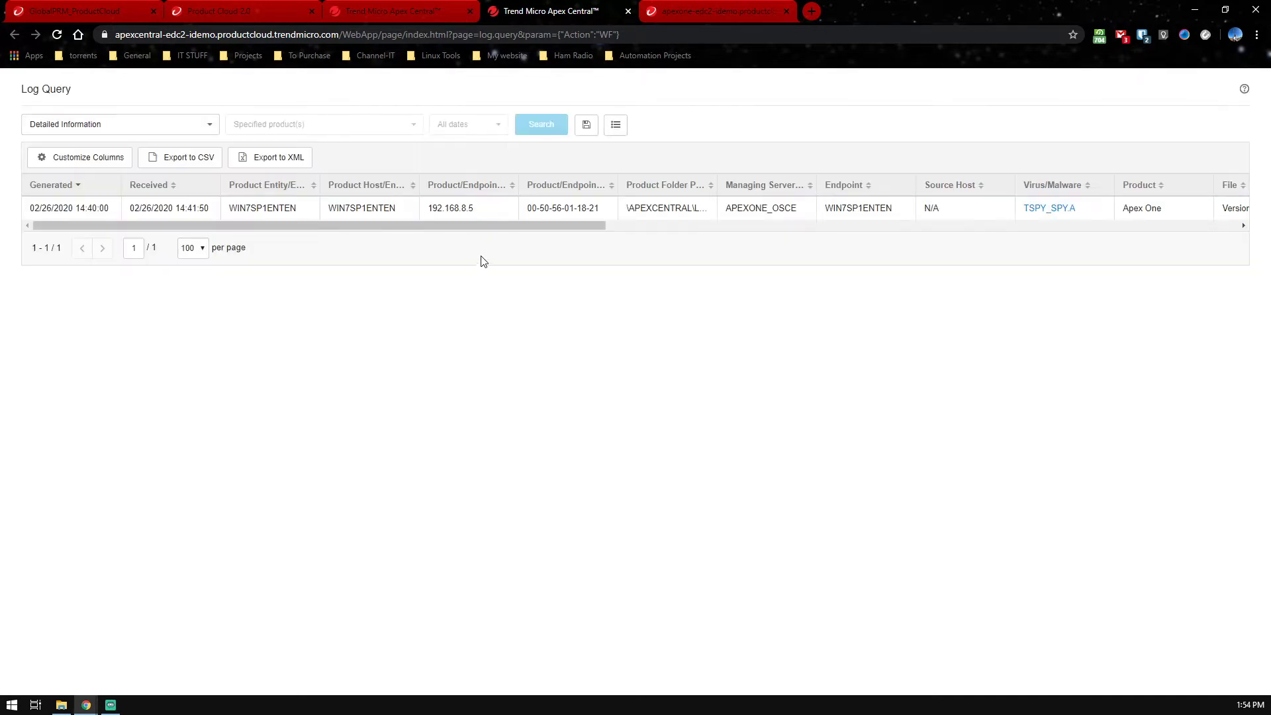
Review all columns of the detection's log entry through to the risk ratings, and close the Log Query page
left_click_drag(491, 225, 440, 239)
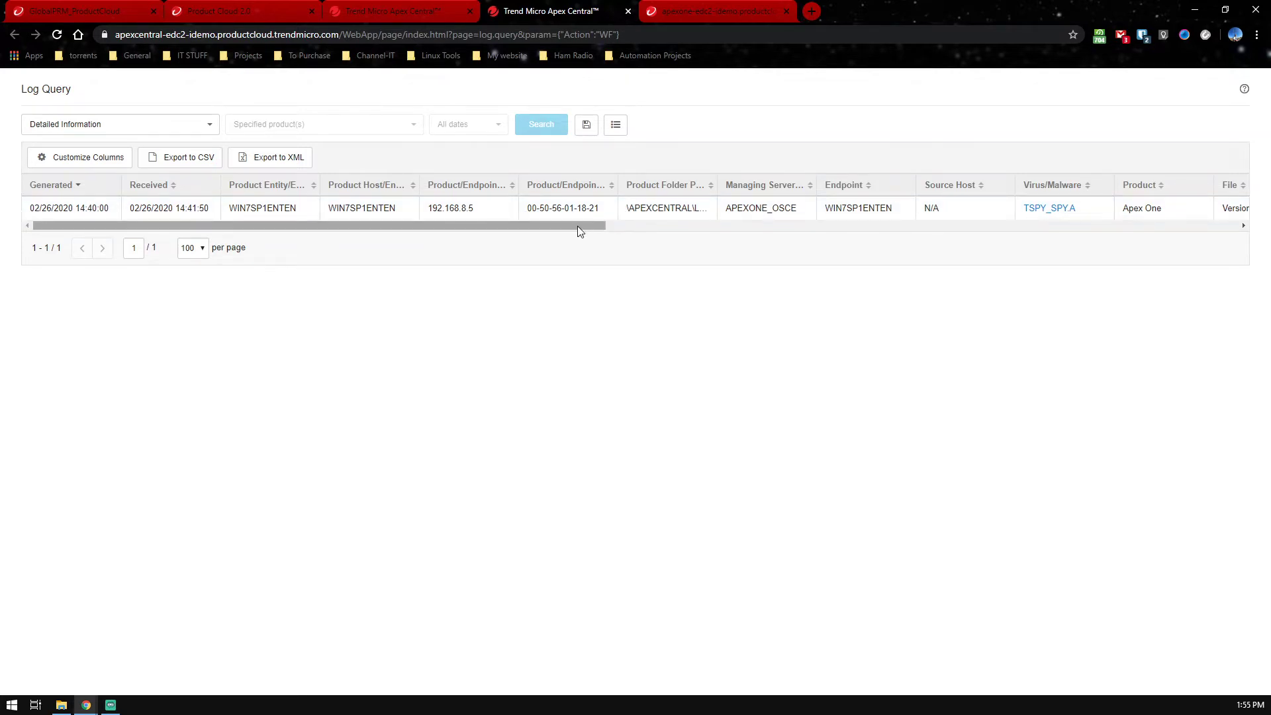
left_click_drag(578, 225, 921, 222)
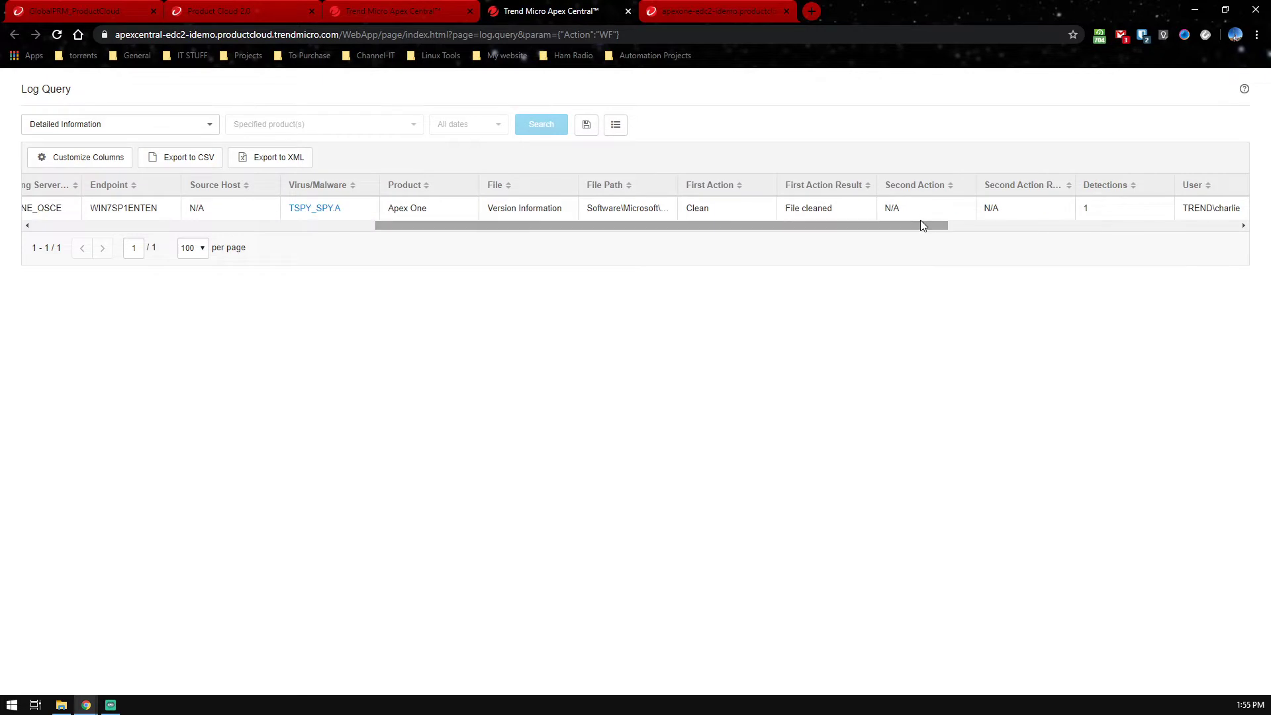
left_click_drag(737, 225, 1073, 235)
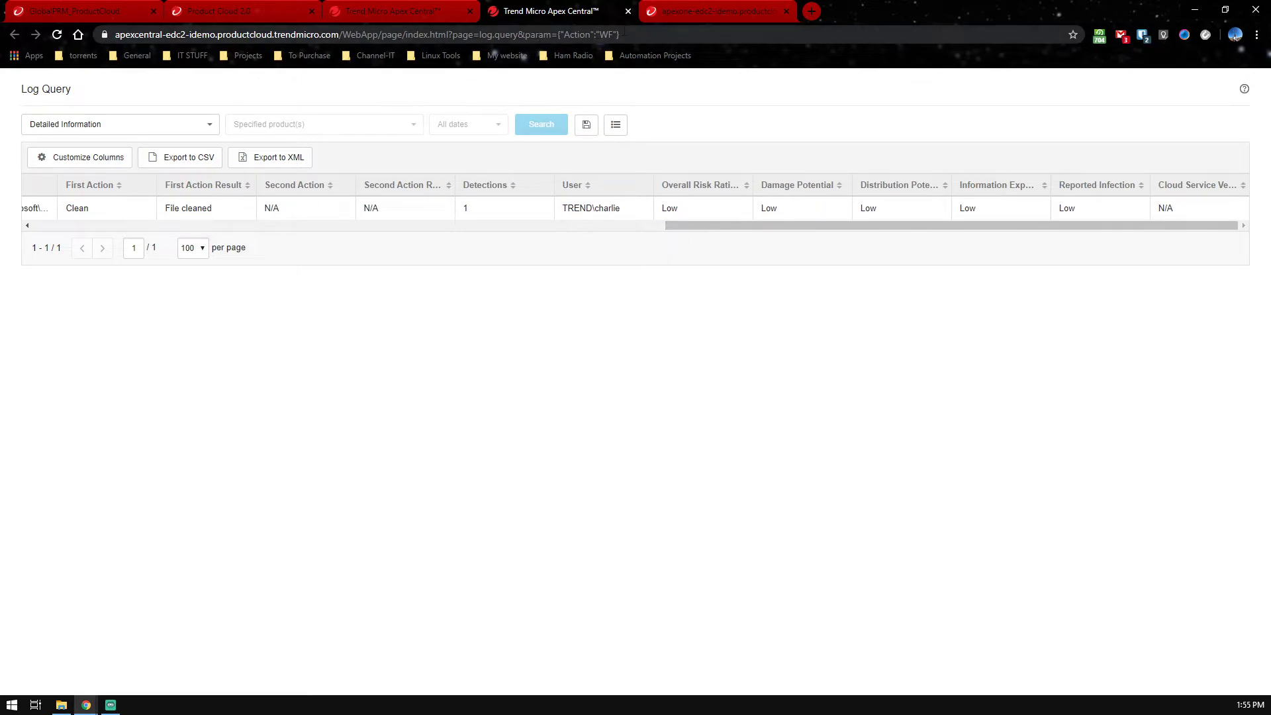
left_click(628, 11)
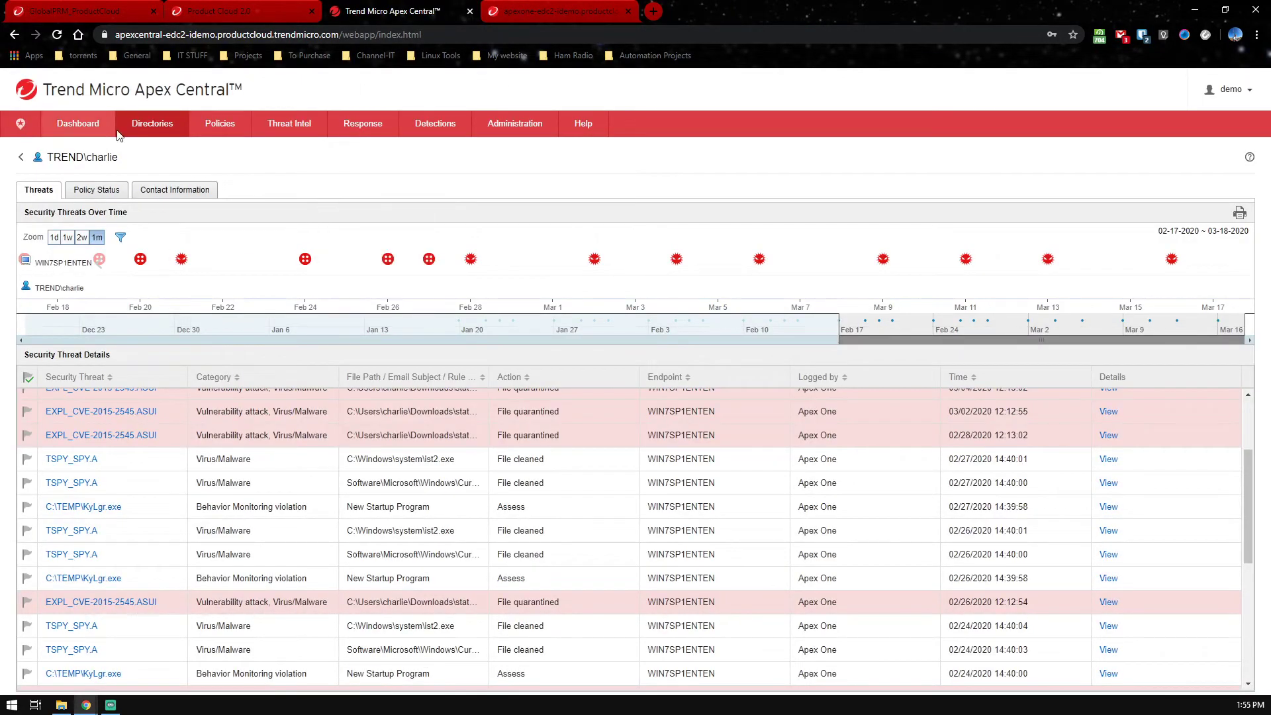
Return to the dashboard's Summary page and examine the Endpoints with Threats widget, including the most critical threat per host
mouse_move(154, 125)
left_click(78, 123)
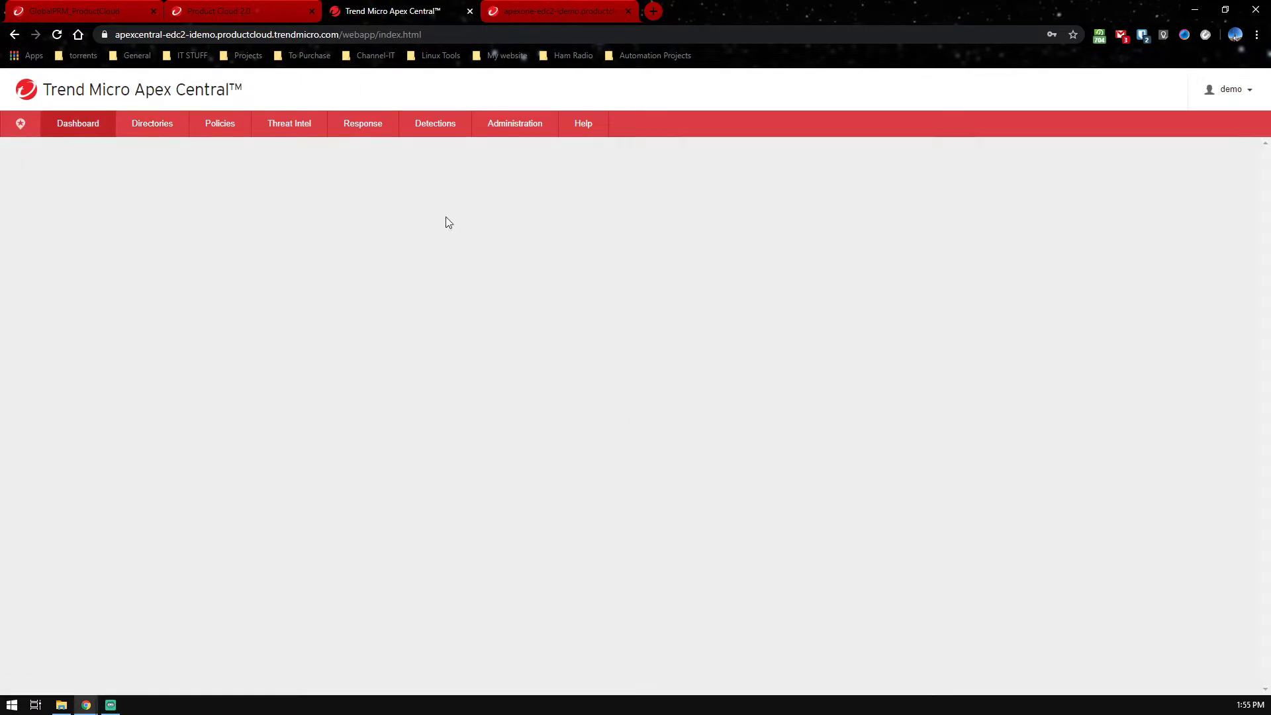
left_click(136, 154)
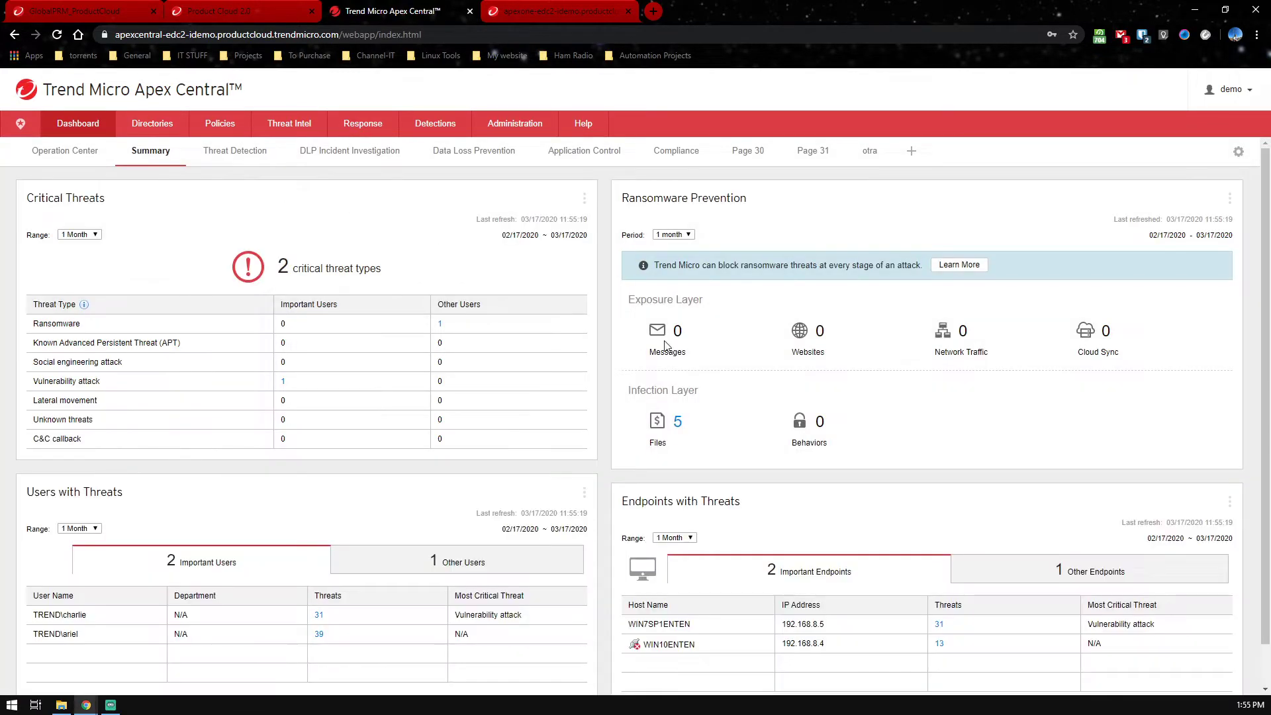
scroll(778, 454, "down", 1)
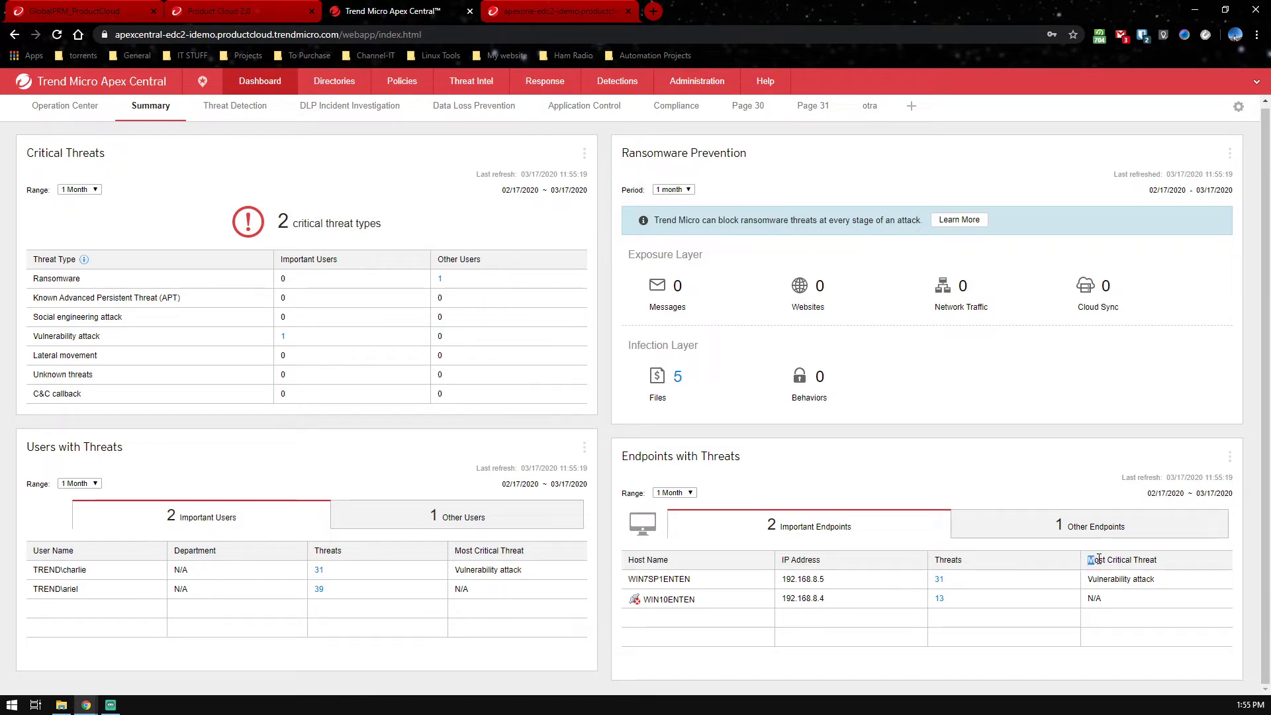
left_click_drag(1099, 560, 1166, 580)
left_click(1153, 596)
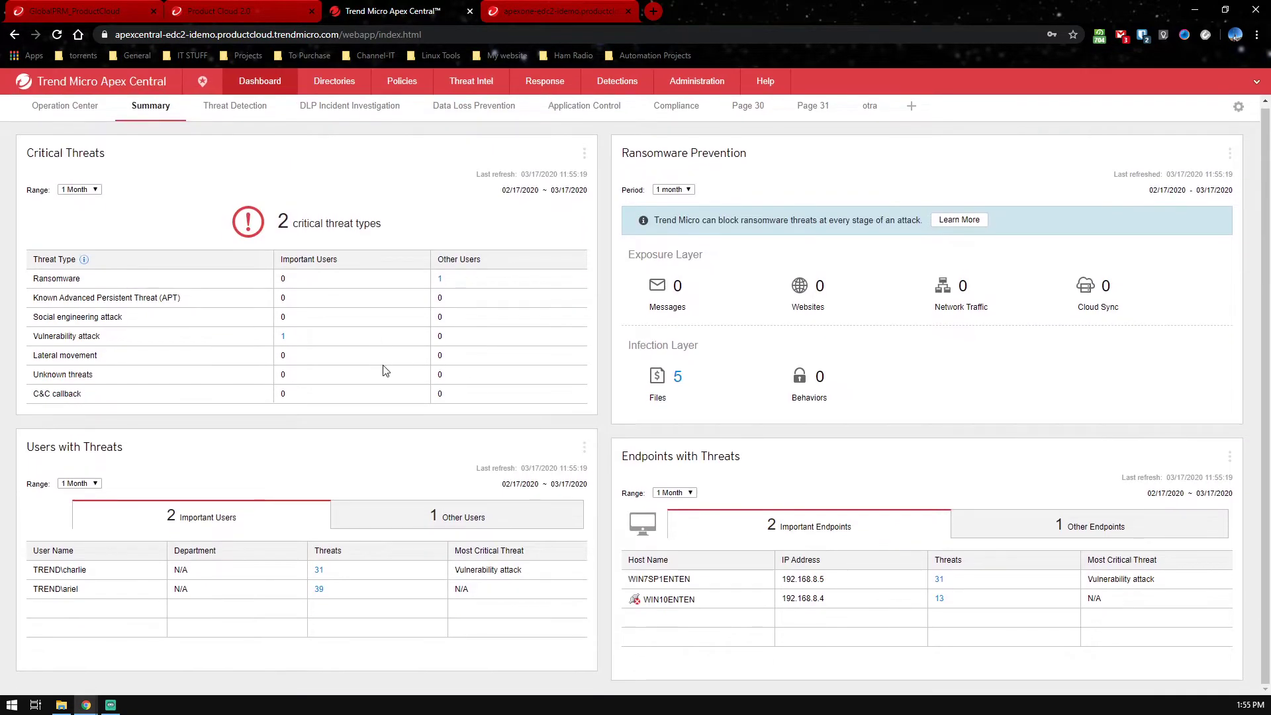
scroll(390, 354, "up", 2)
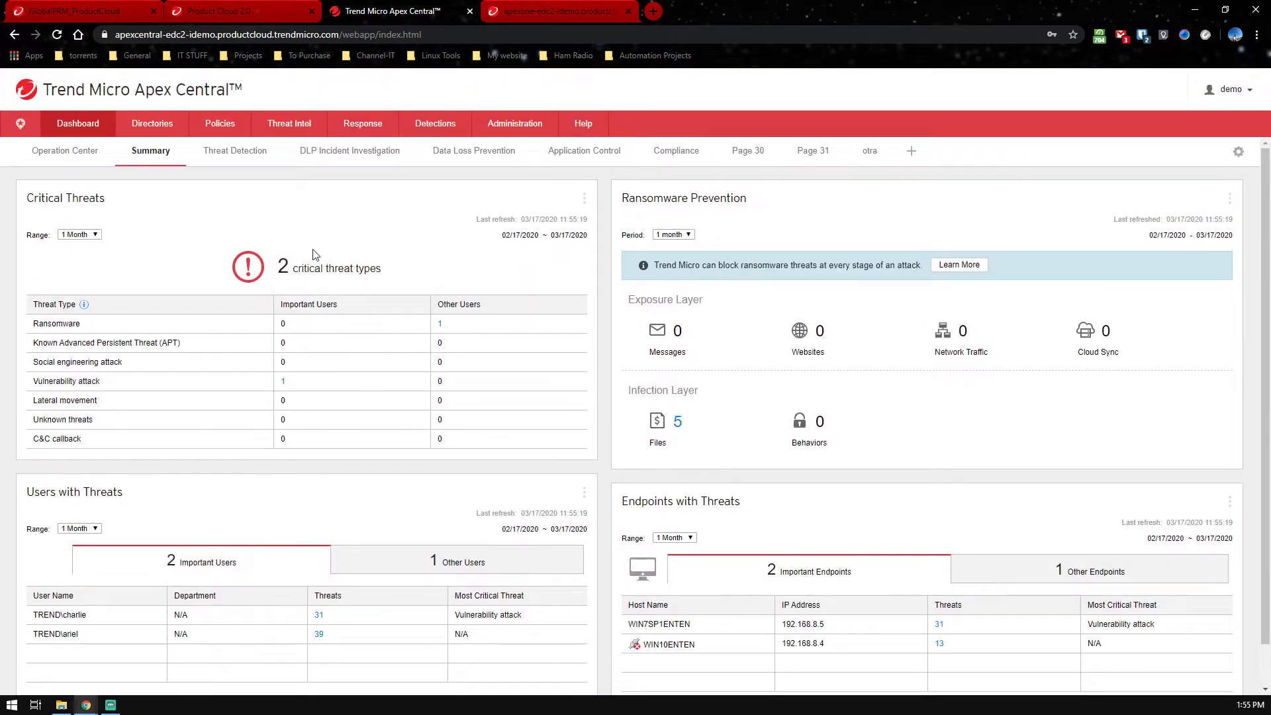
Open the Threat Detection dashboard page and review its widgets, from top threats down to the web security detection results
left_click(207, 152)
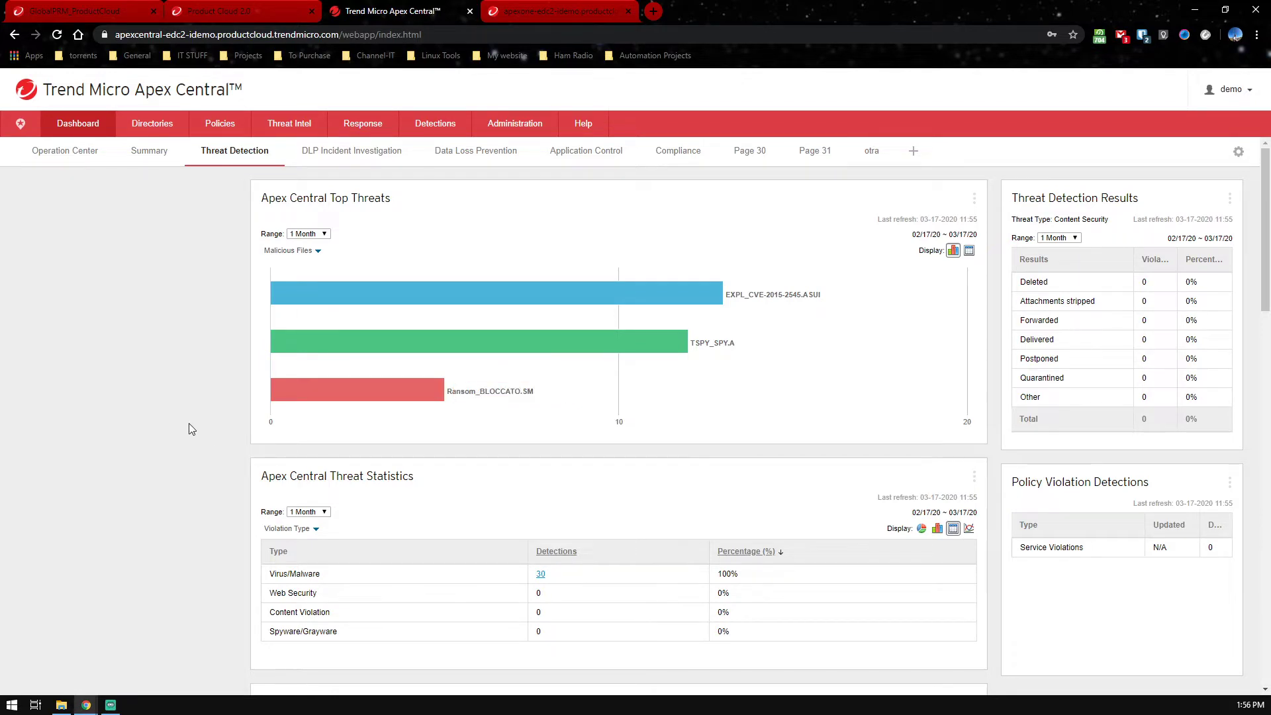
scroll(188, 424, "down", 3)
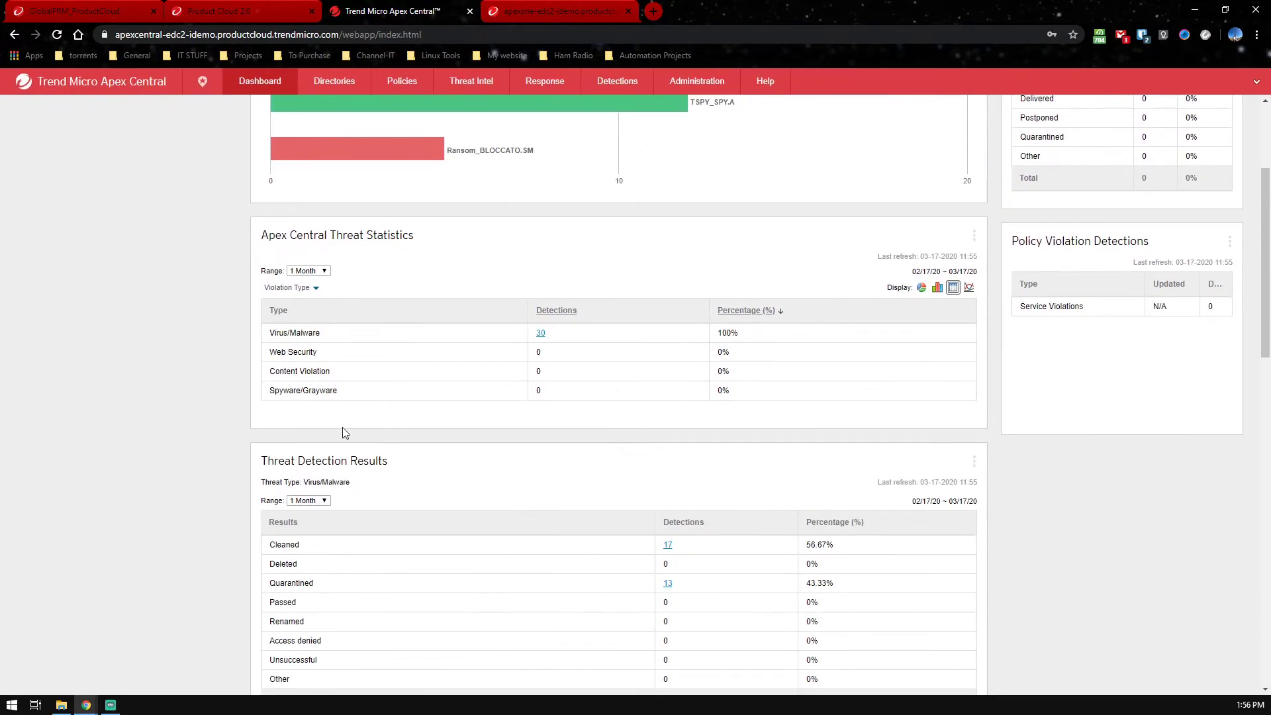
scroll(262, 472, "down", 4)
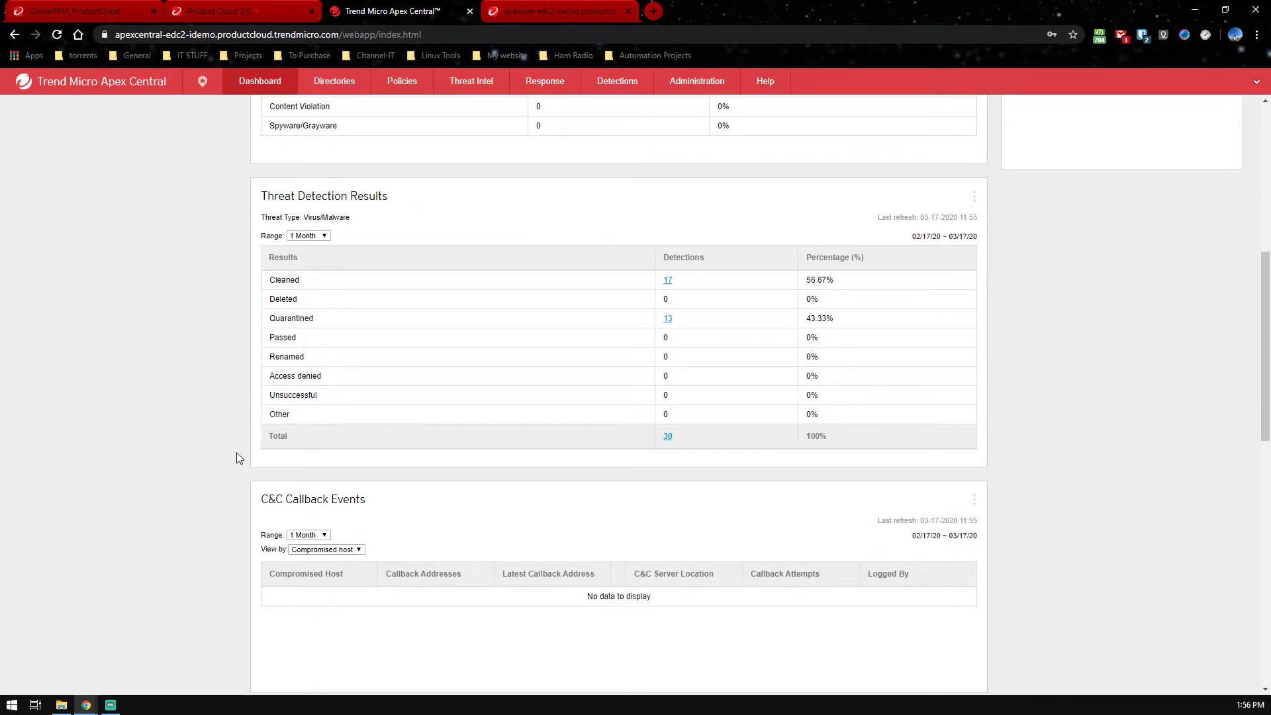
scroll(203, 427, "down", 6)
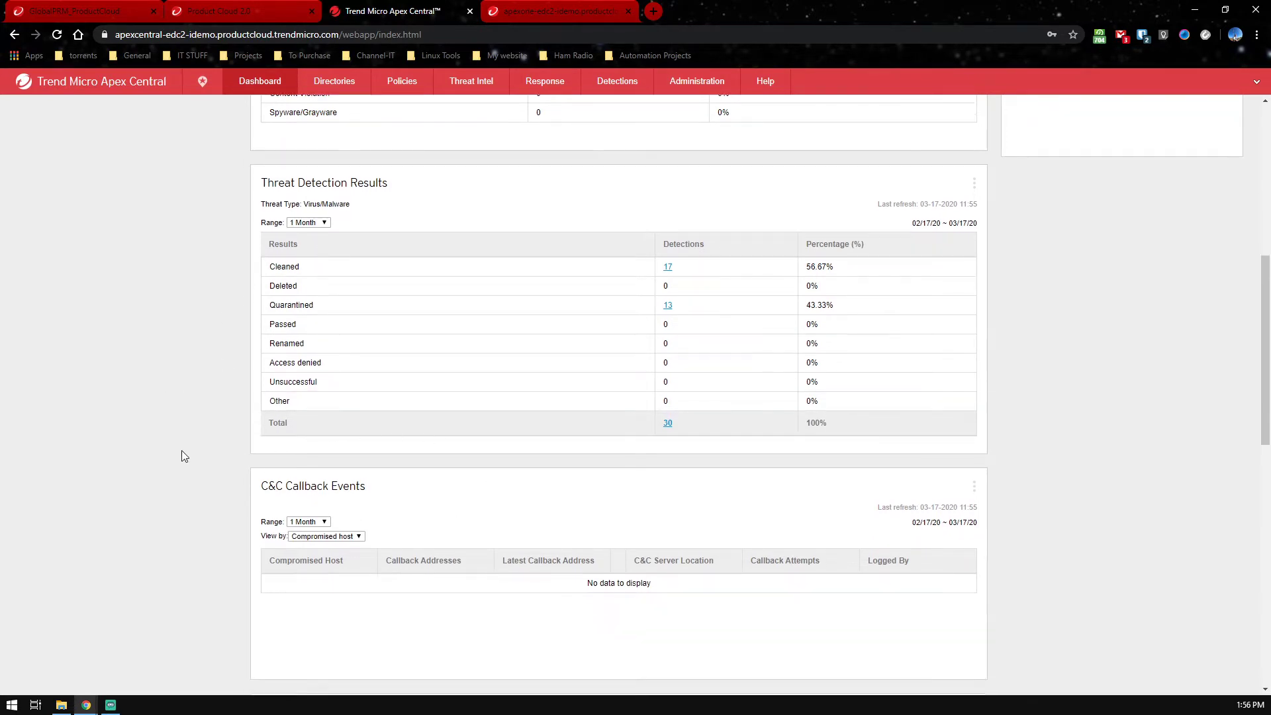
scroll(666, 534, "down", 5)
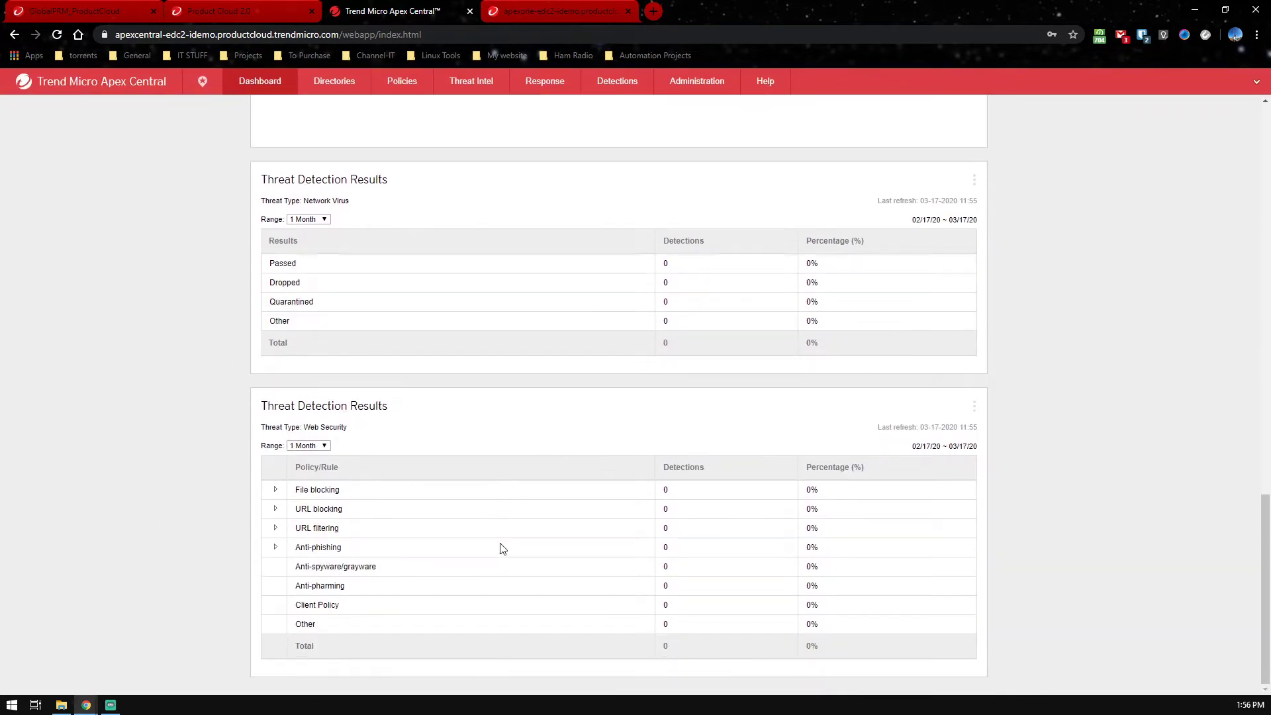
scroll(501, 548, "up", 15)
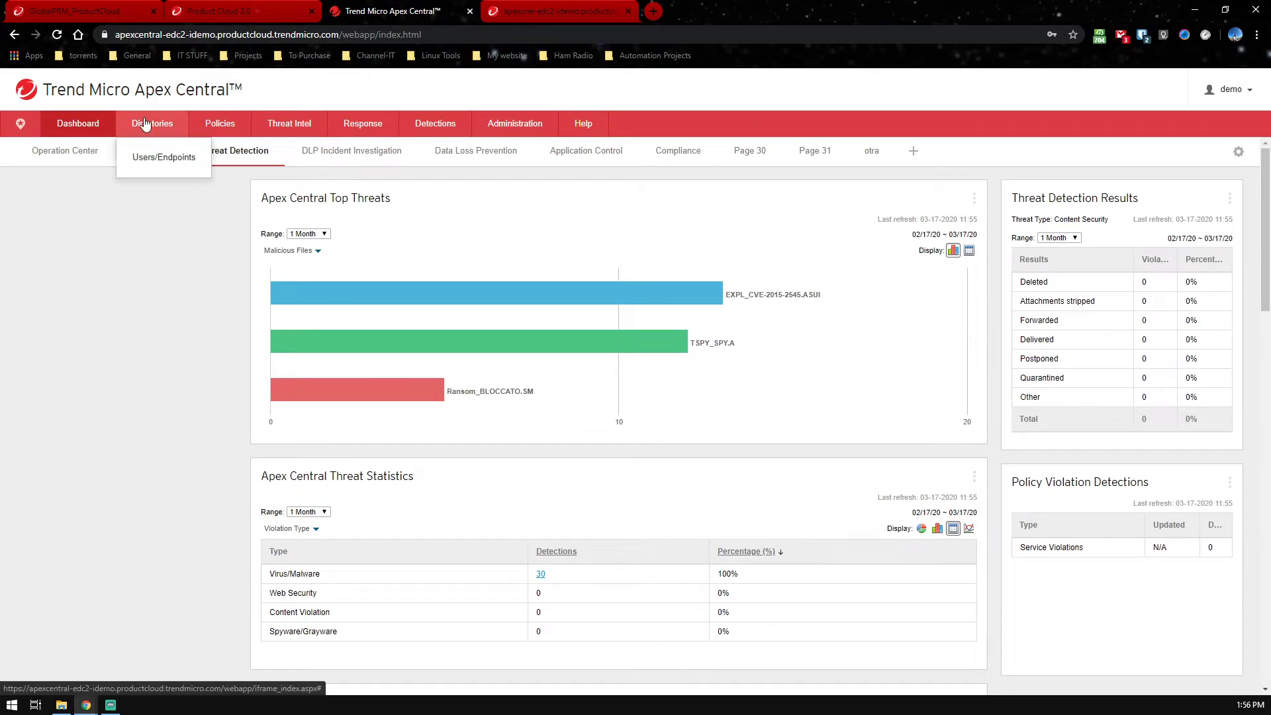
Open the DLP Incident Investigation dashboard page and review the sensitive file and DLP template match widgets
left_click(358, 156)
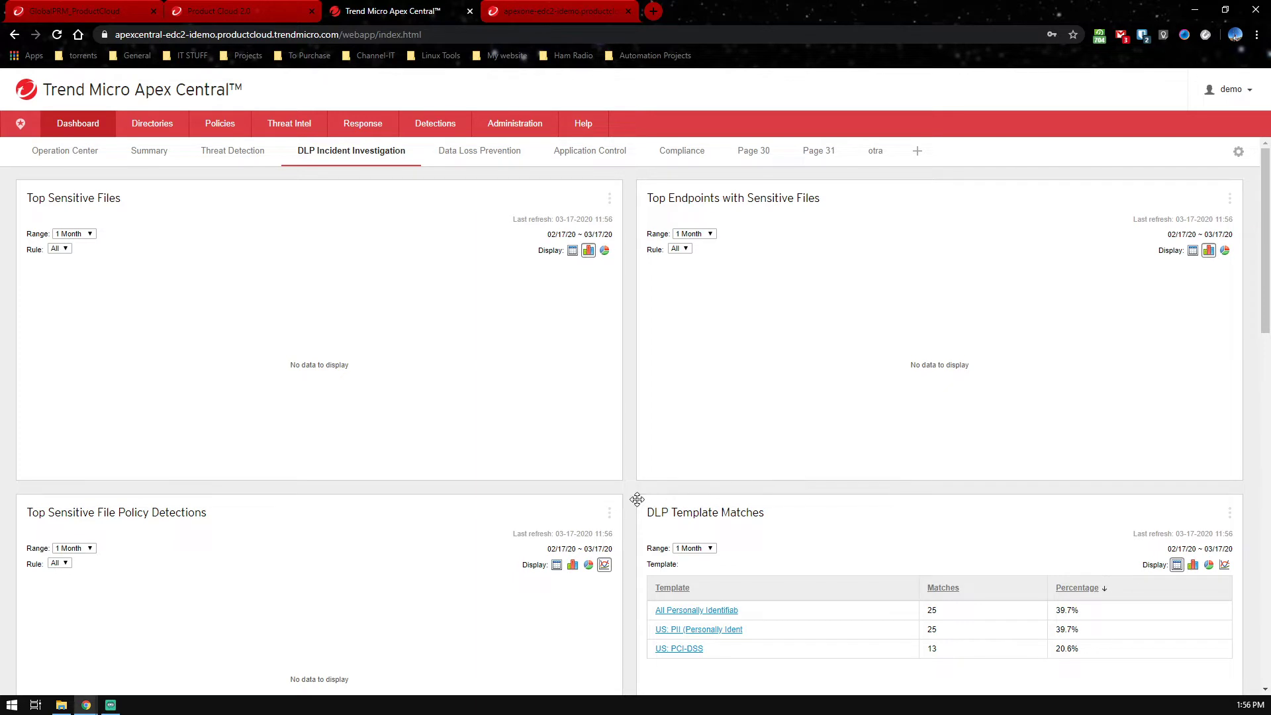
scroll(634, 495, "down", 5)
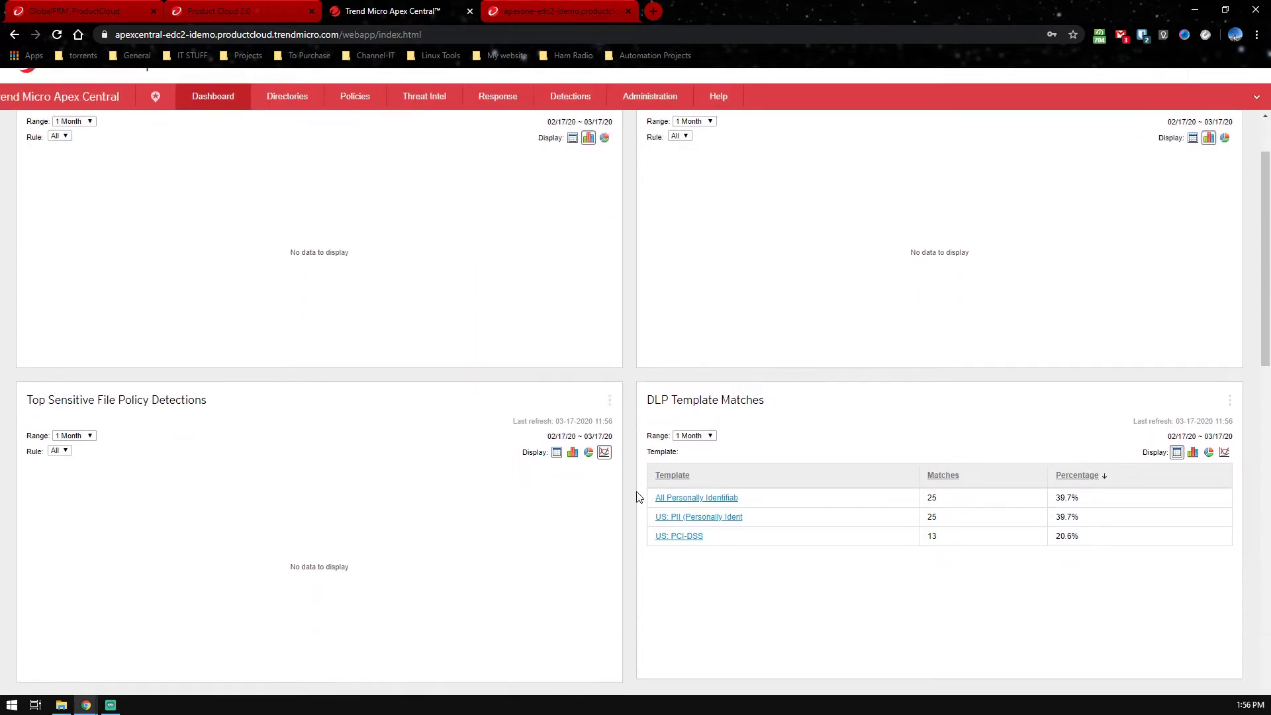
scroll(637, 497, "up", 5)
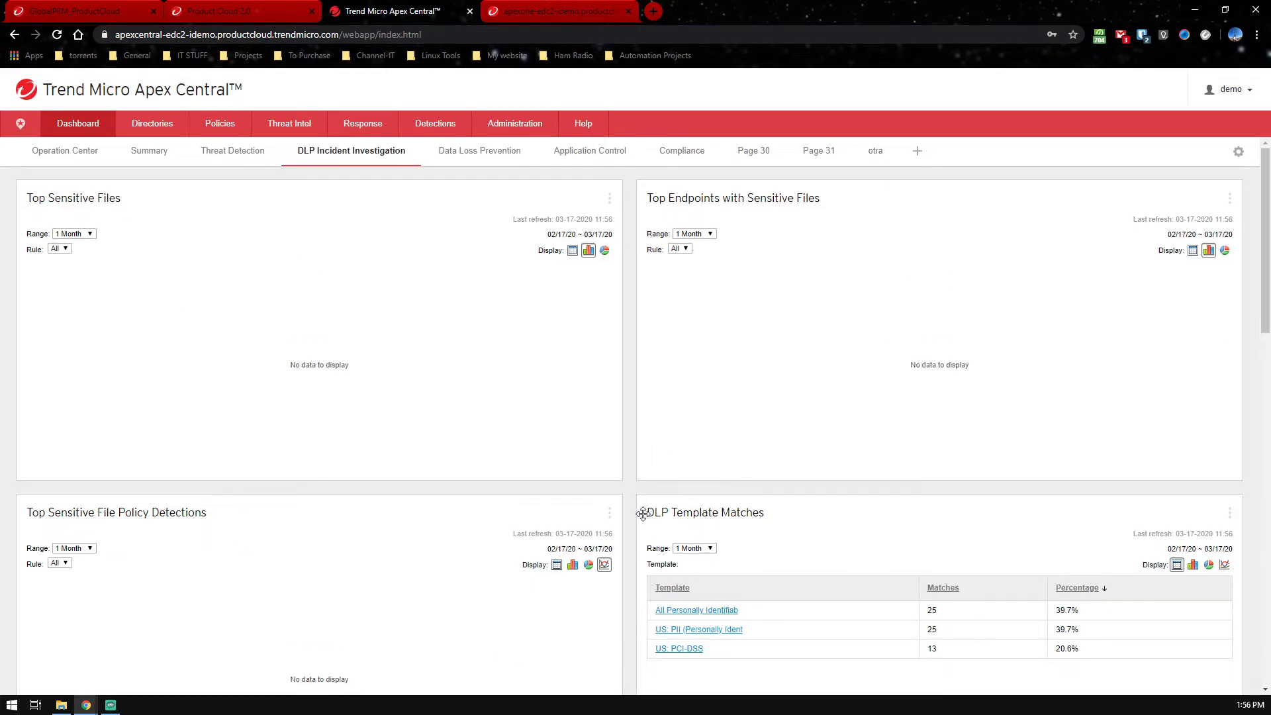
scroll(854, 618, "down", 3)
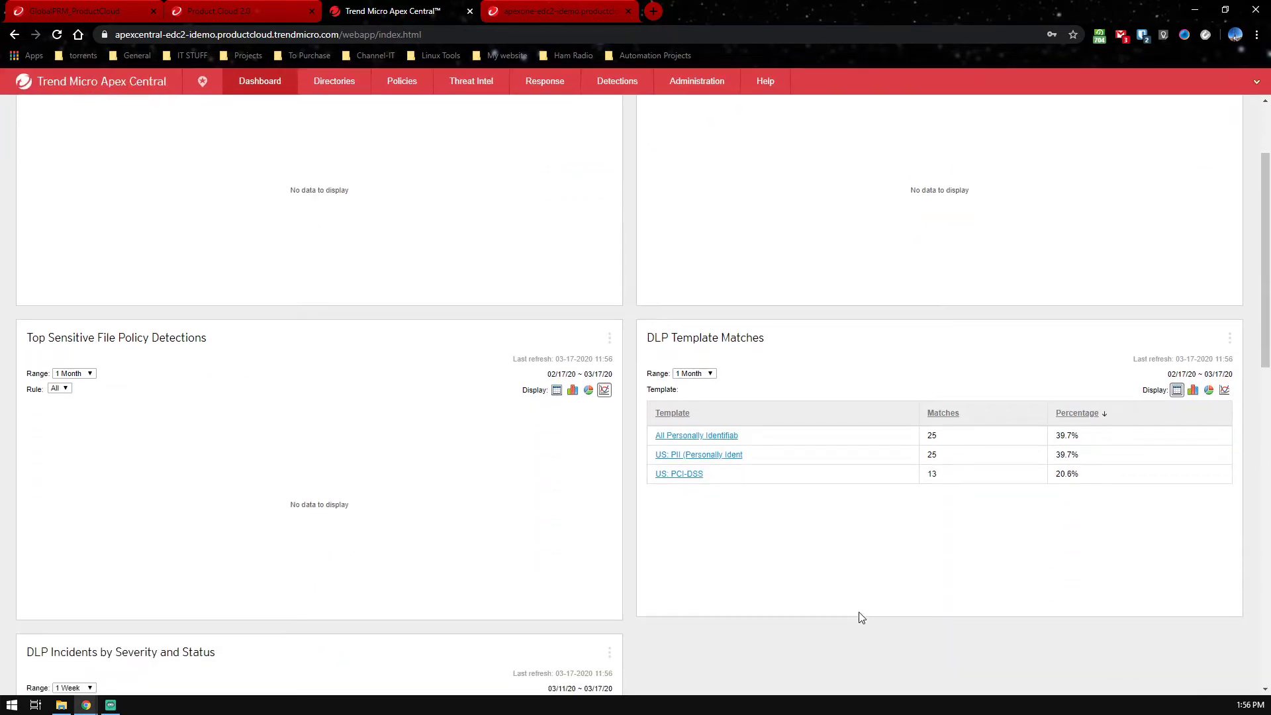
scroll(861, 617, "up", 4)
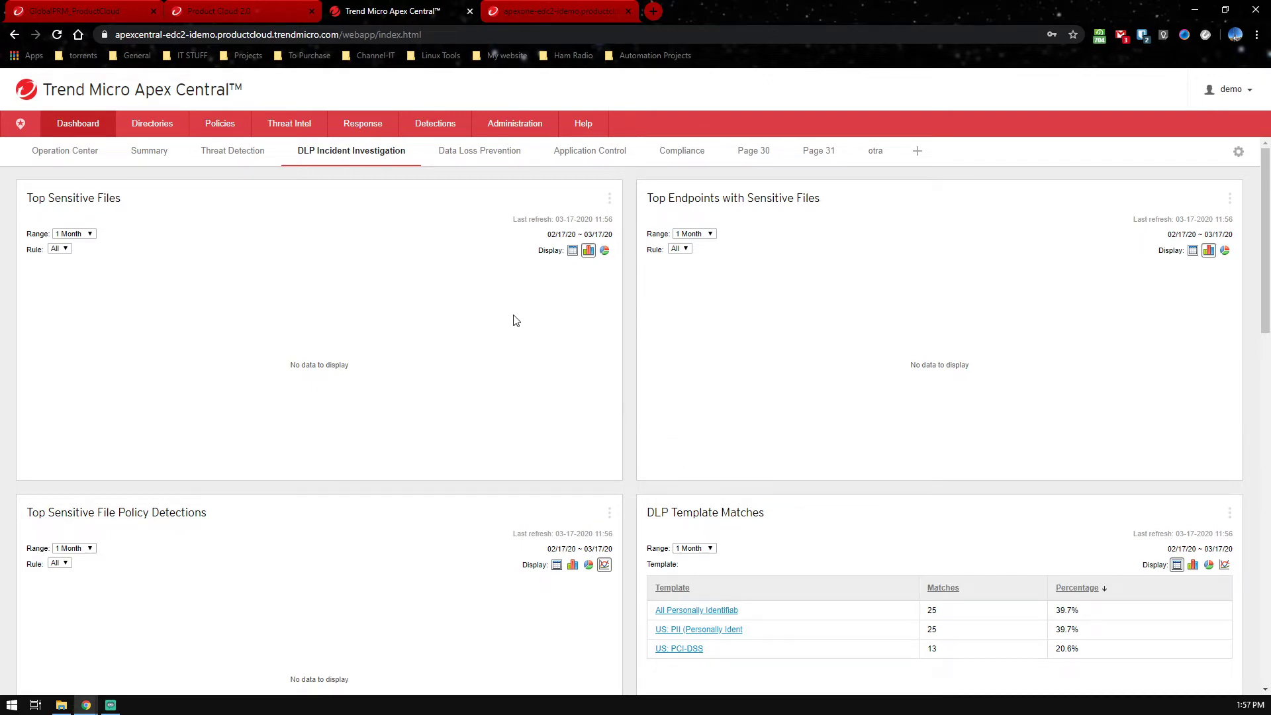
Review the DLP incident, violated policy and incident source widgets on the Data Loss Prevention page, and open the Application Control page
left_click(480, 152)
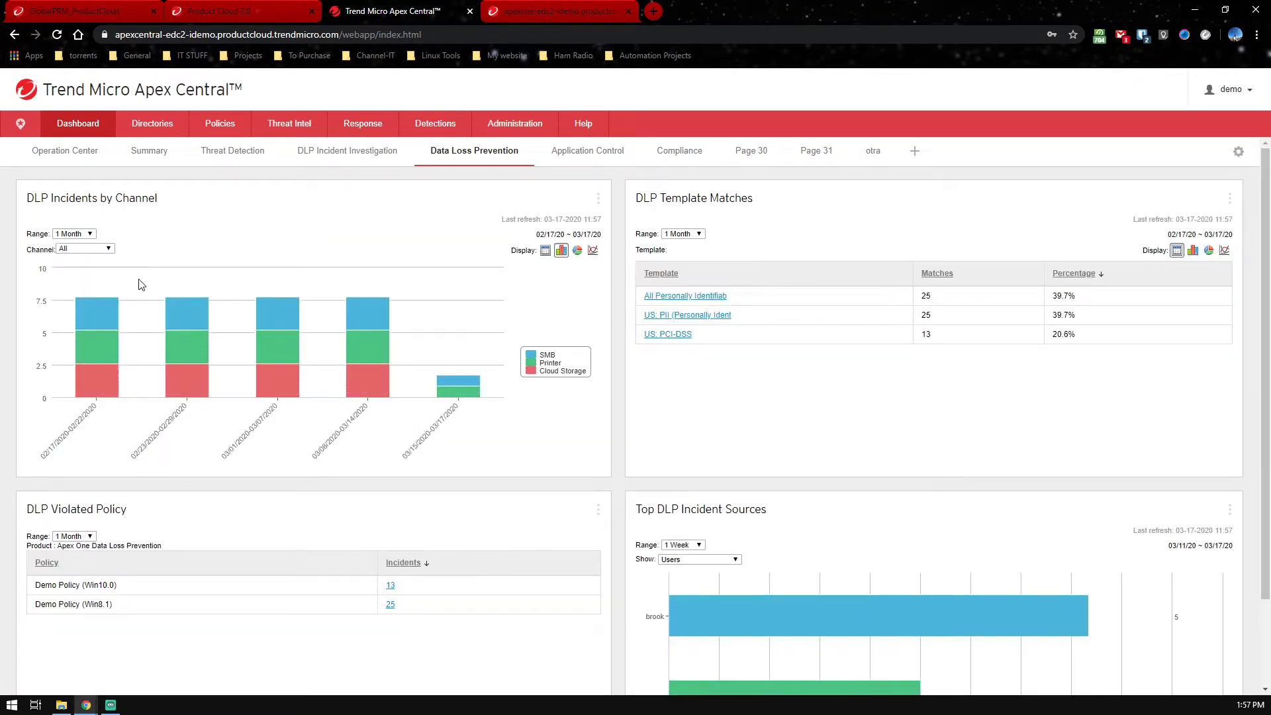
scroll(759, 539, "down", 2)
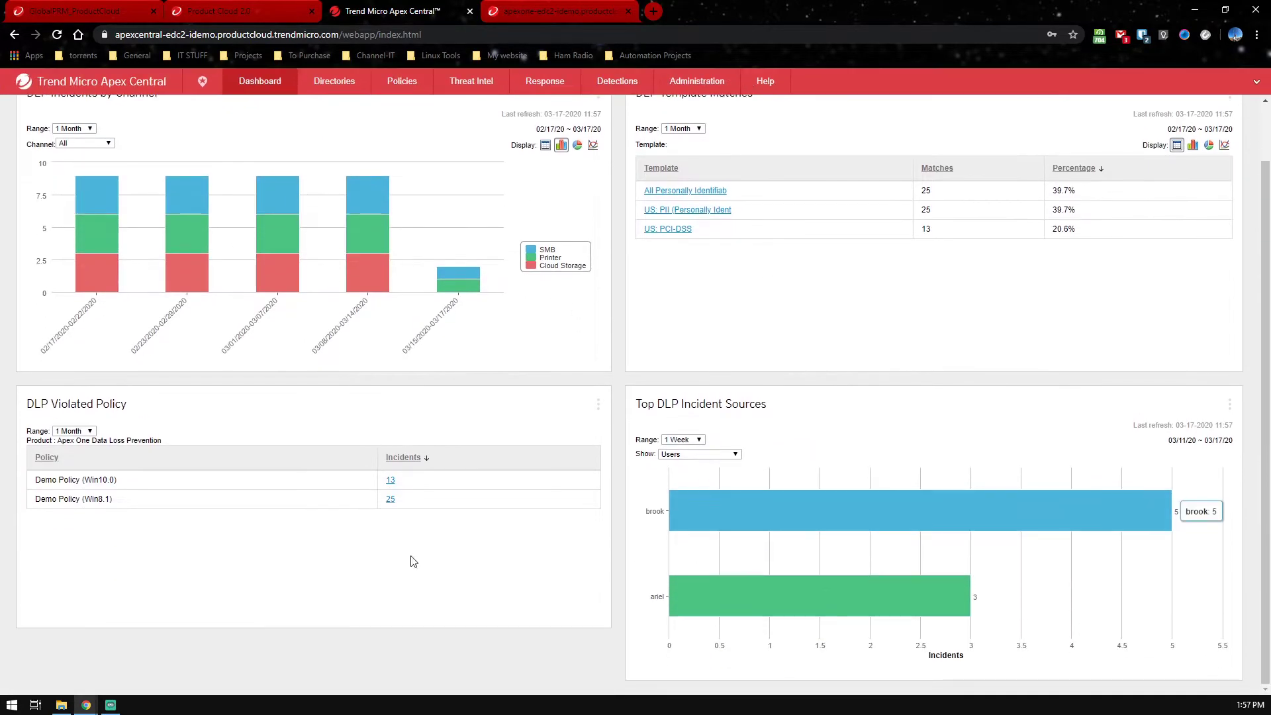
scroll(244, 540, "up", 2)
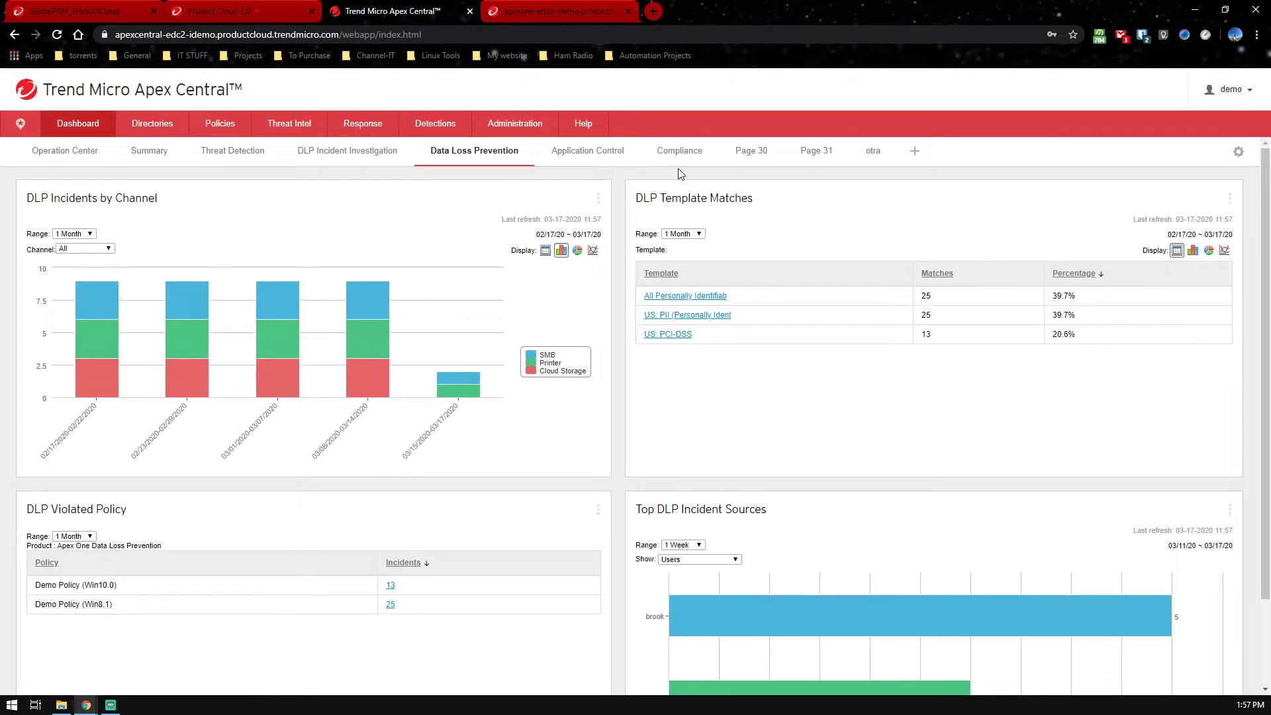
left_click(570, 154)
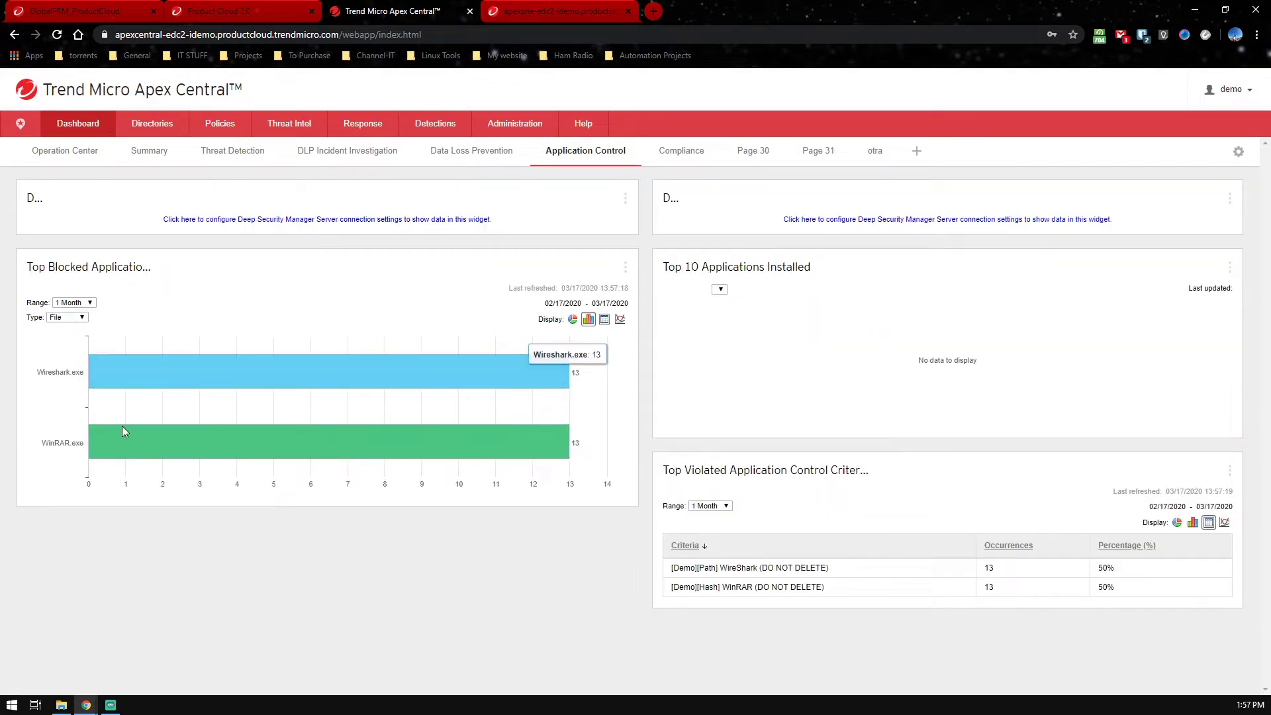
Review the remaining widgets on the Application Control dashboard page, then open the Compliance page
scroll(560, 602, "down", 3)
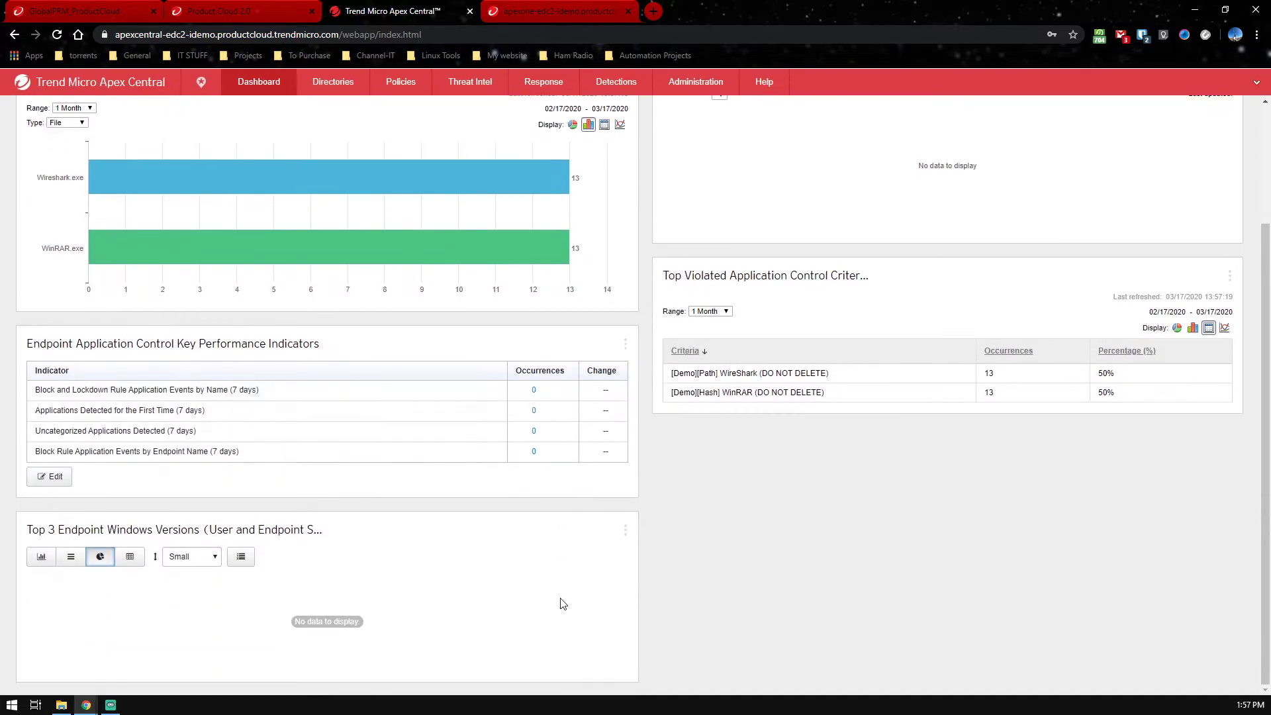
scroll(562, 603, "up", 3)
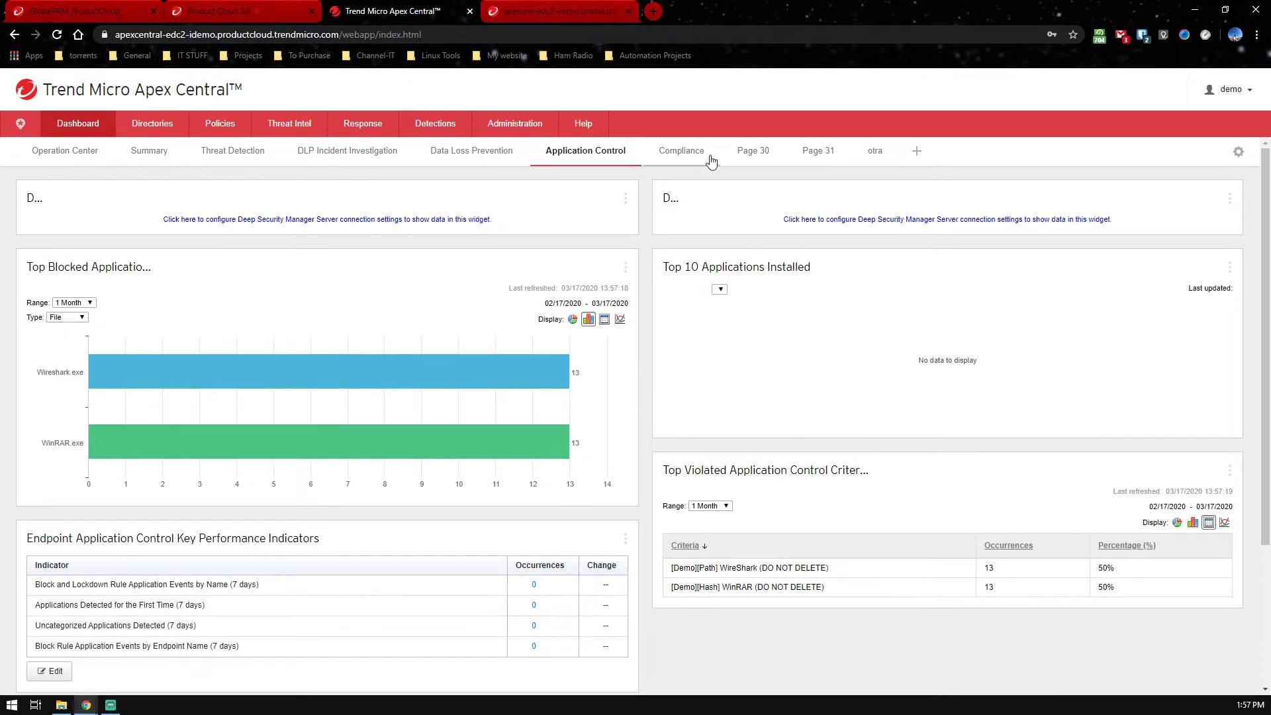
left_click(683, 147)
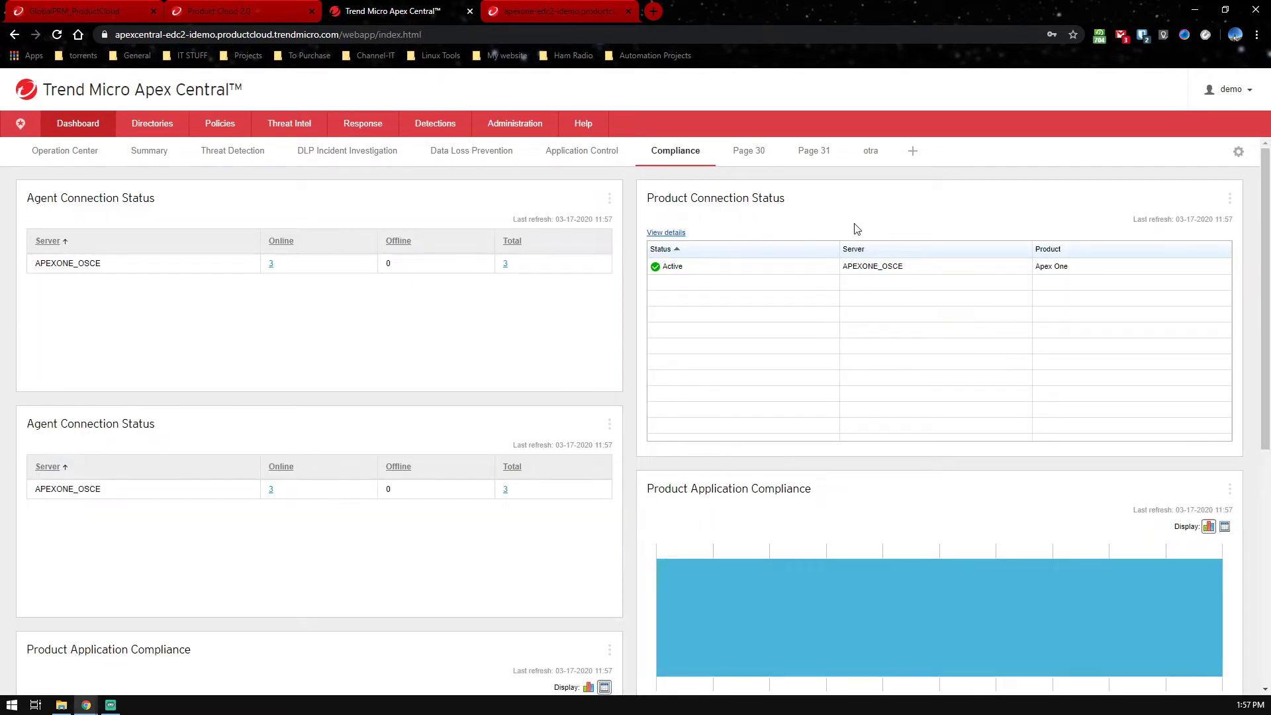
Review the Compliance page's agent connection, product connection, application compliance and component status widgets
scroll(349, 446, "down", 5)
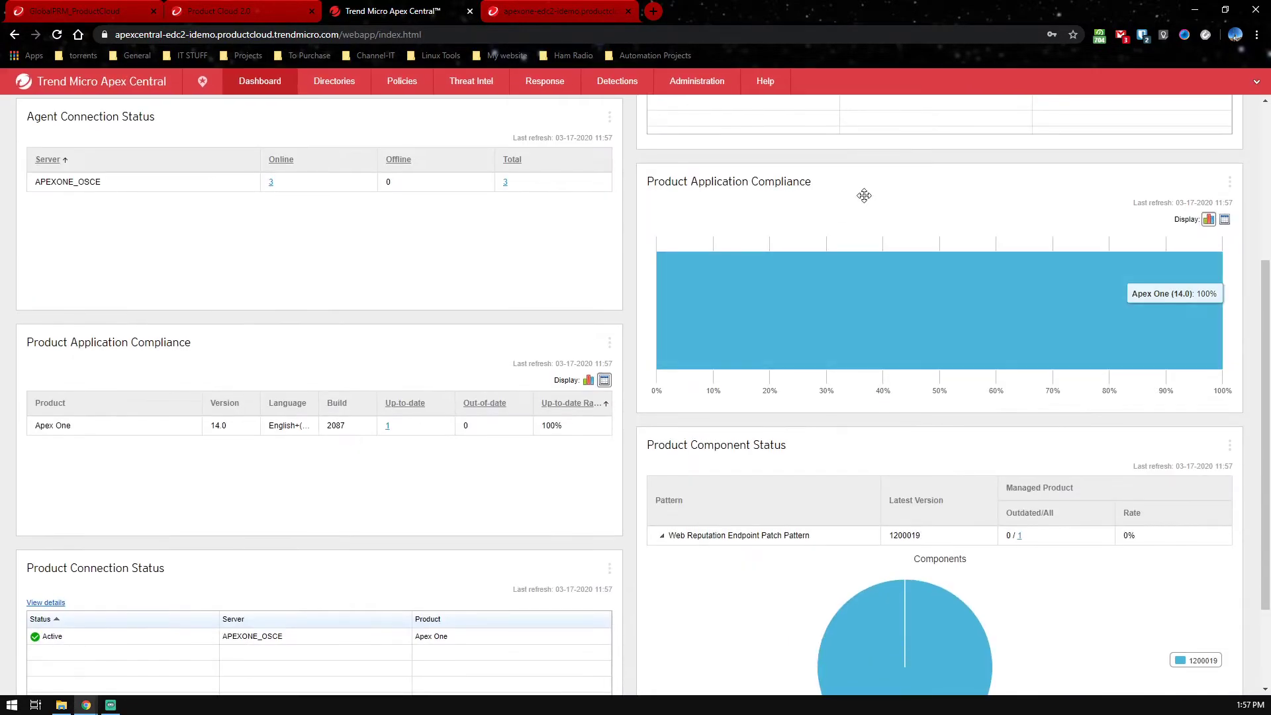
scroll(574, 516, "down", 1)
scroll(569, 502, "down", 2)
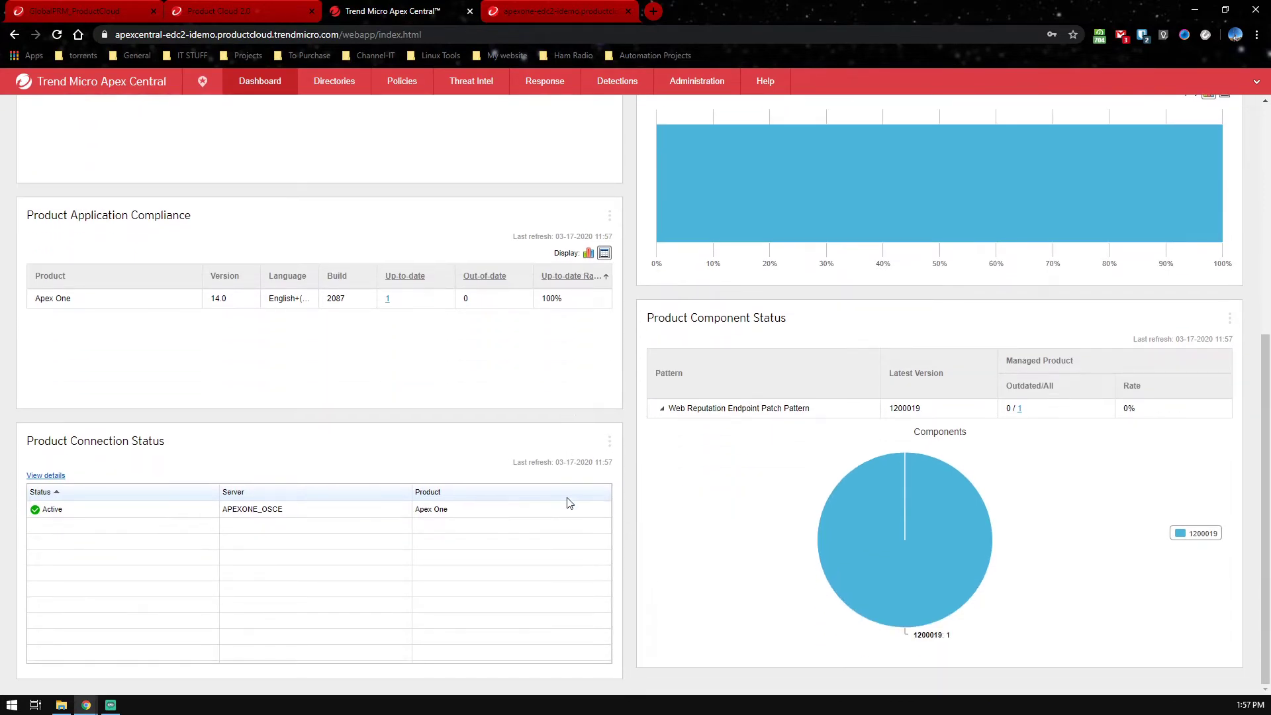
scroll(606, 456, "up", 2)
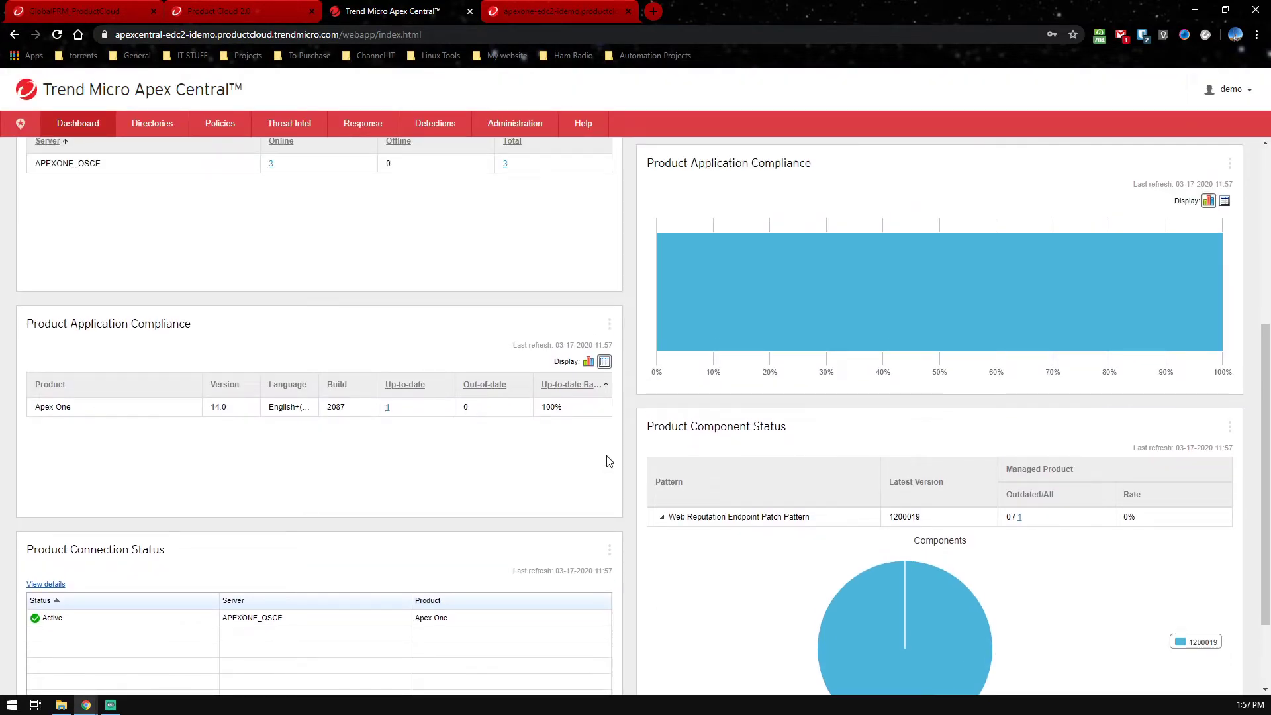
scroll(609, 461, "up", 5)
scroll(609, 462, "down", 2)
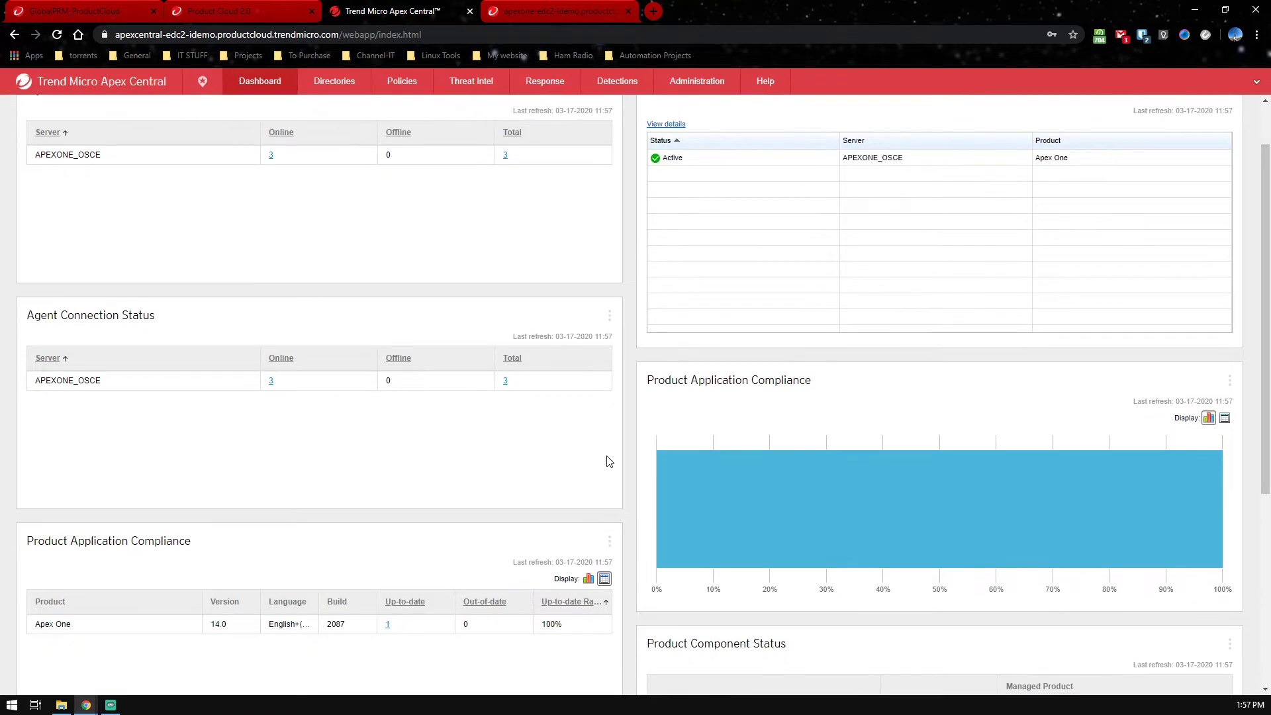
scroll(609, 461, "up", 2)
Open the User/Endpoint Directory and expand the Active Directory tree through both trend.local levels, including its Users folder
mouse_move(155, 132)
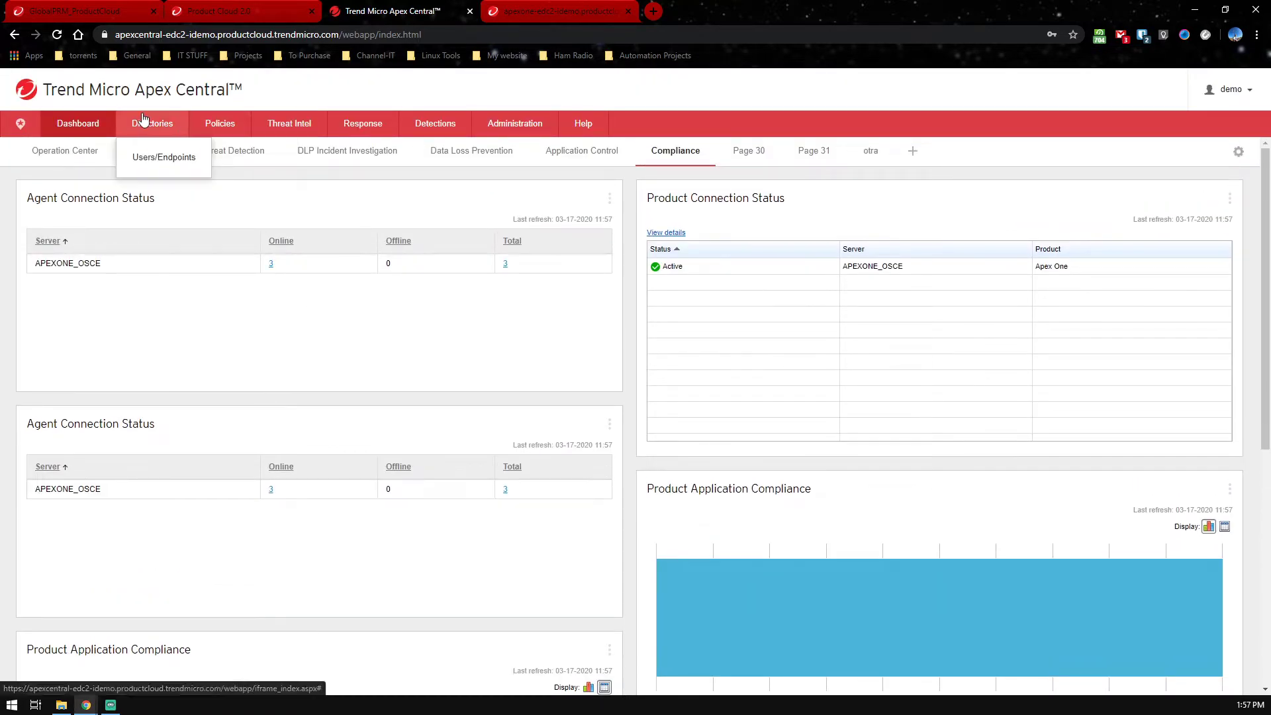
left_click(170, 163)
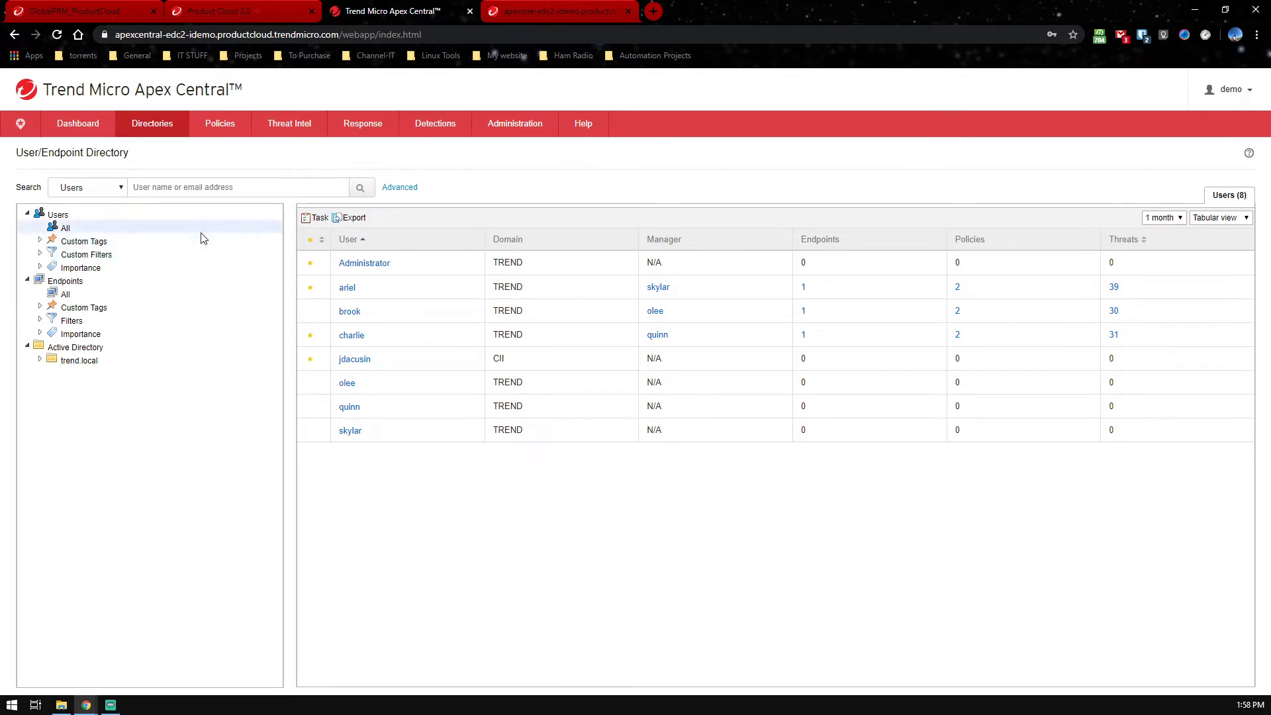
left_click(40, 361)
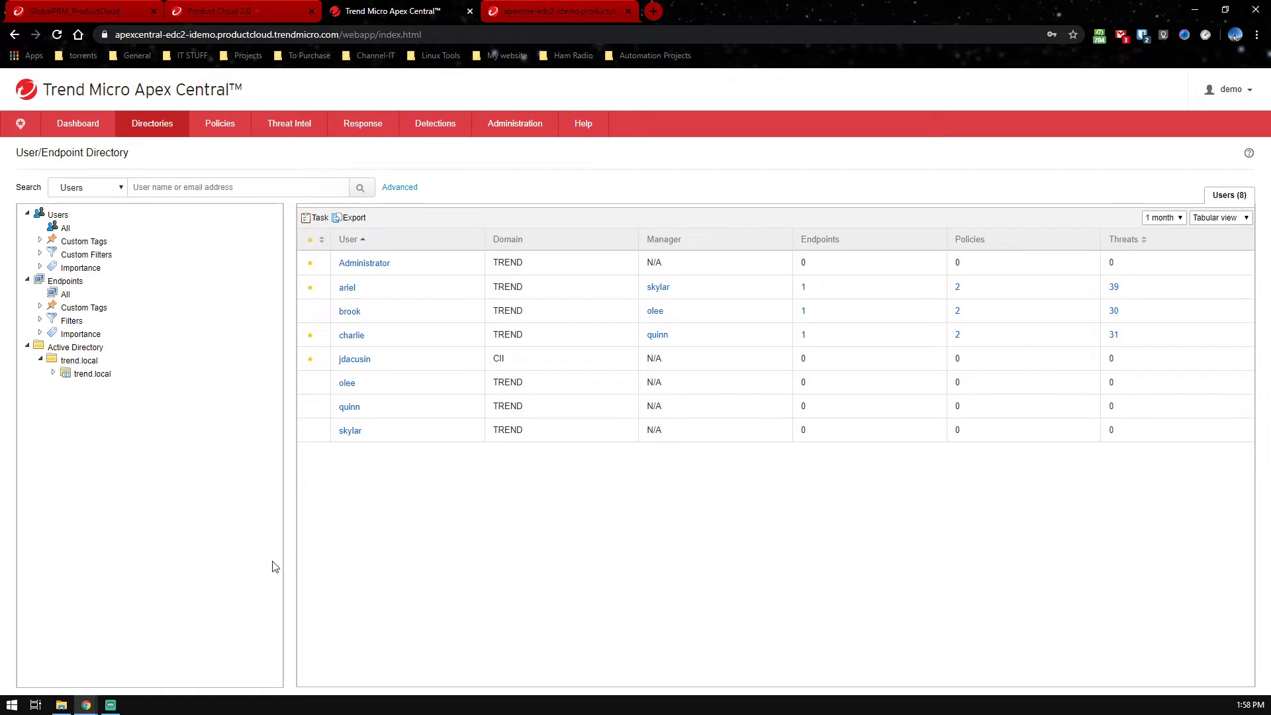
left_click(55, 373)
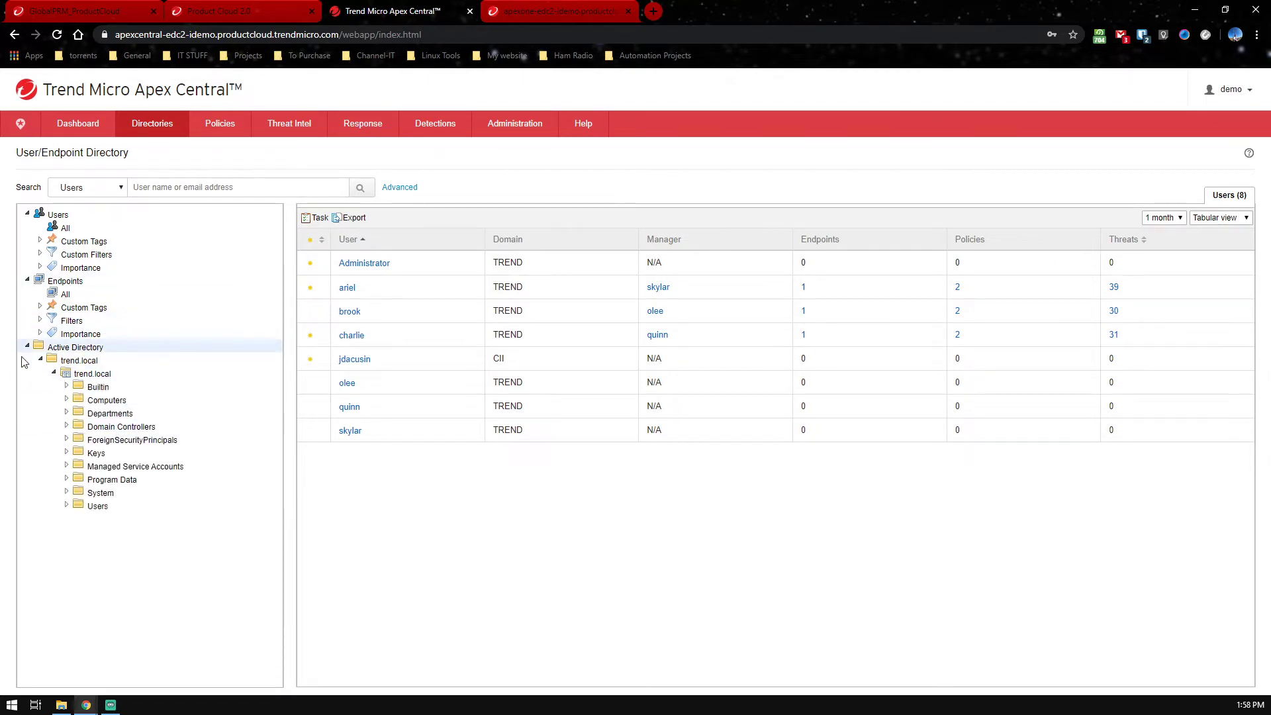
left_click(70, 349)
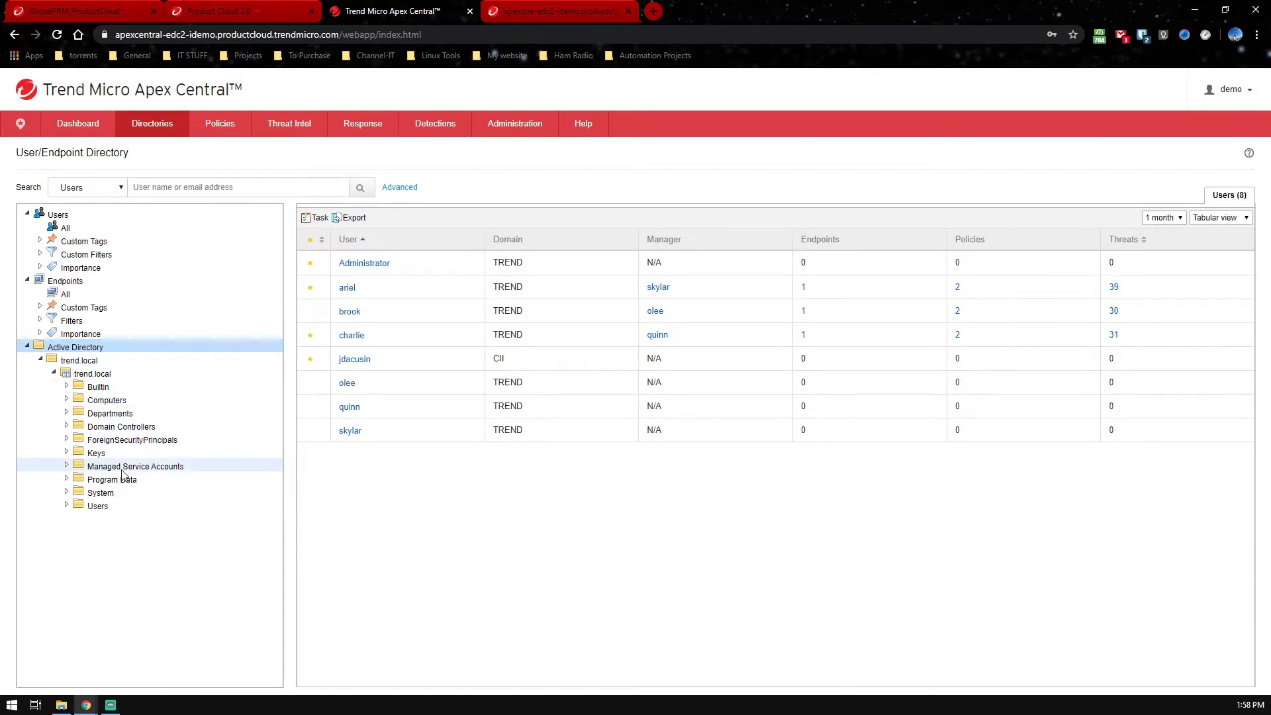
left_click(67, 506)
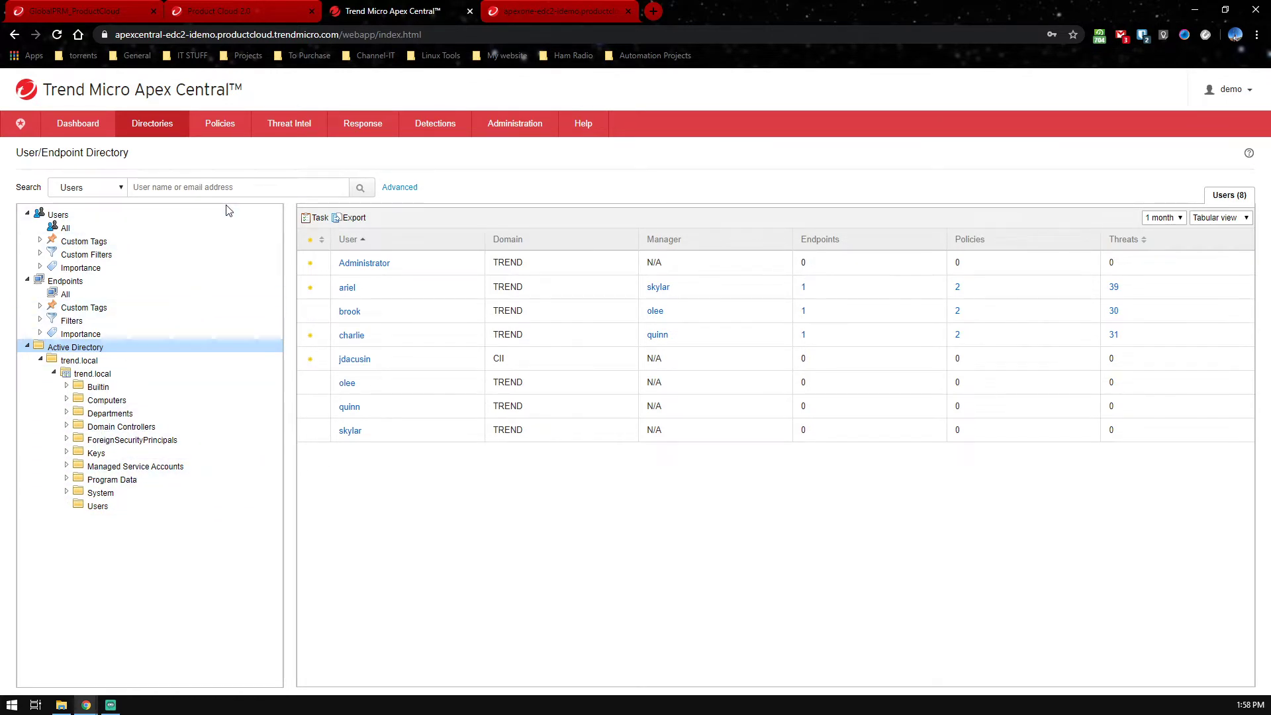
Open the DLP Data Identifiers policy resource and look through the list of predefined expressions
mouse_move(220, 126)
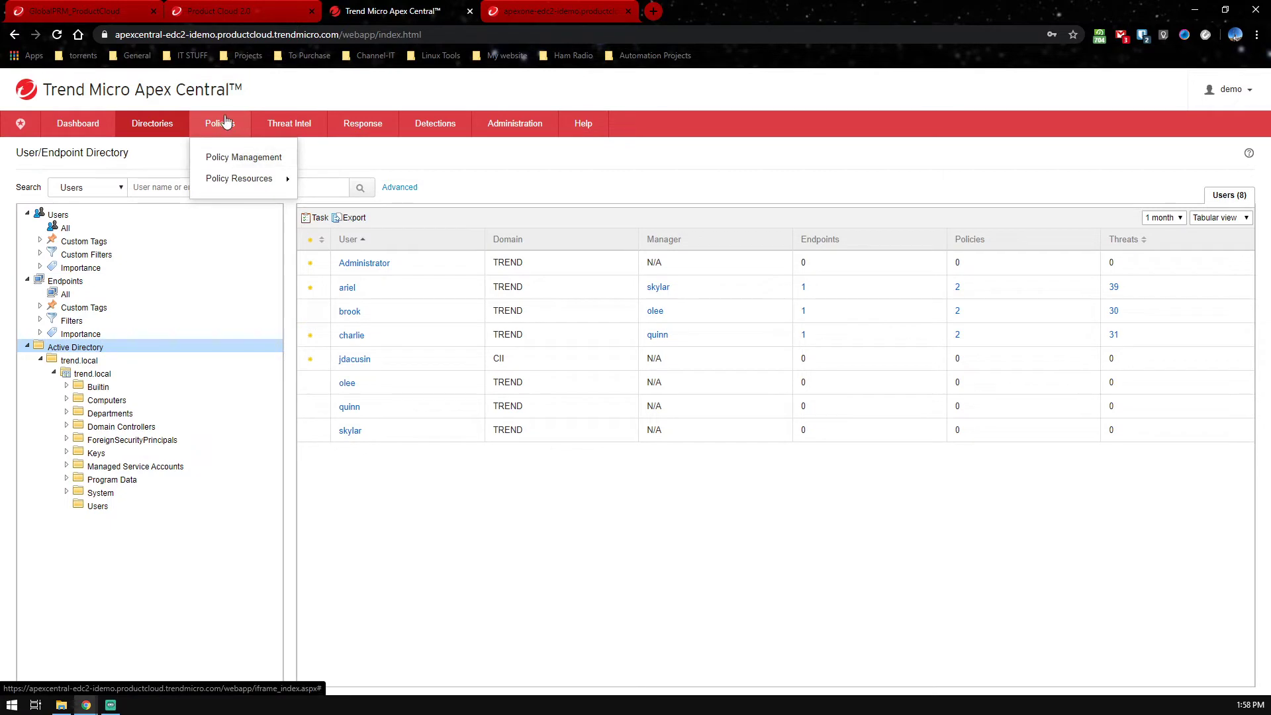
mouse_move(245, 182)
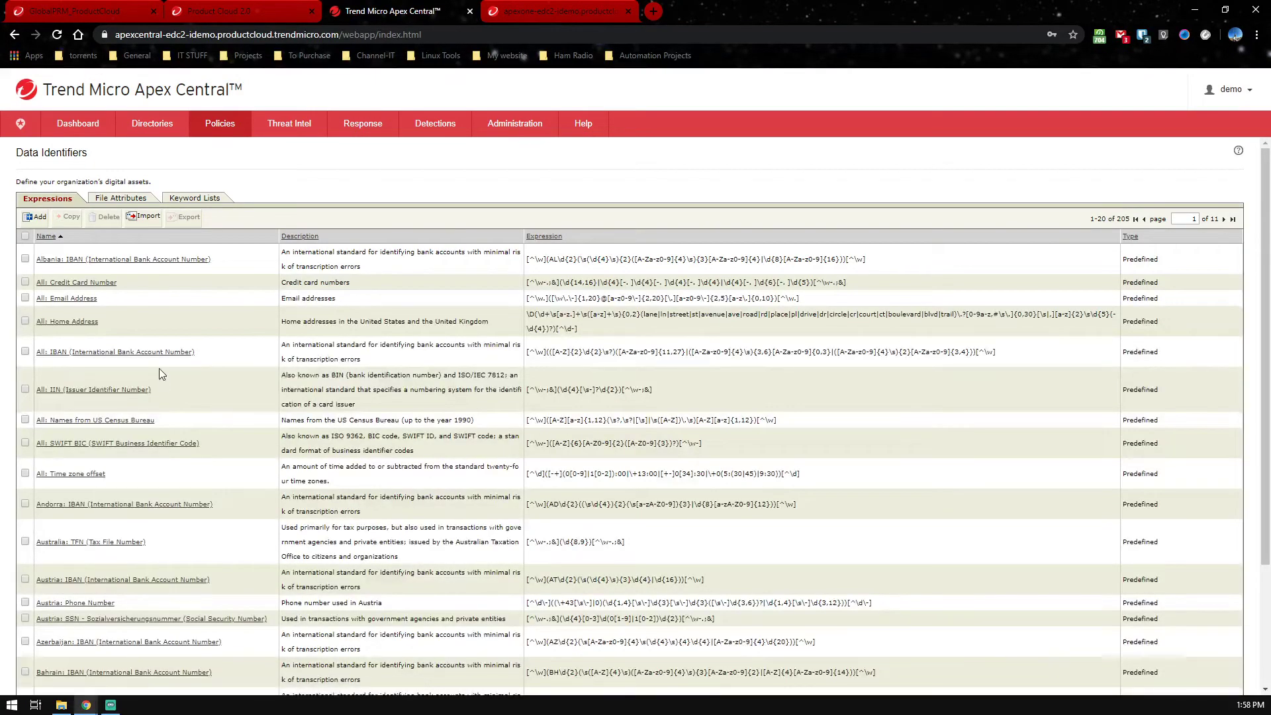
scroll(199, 364, "down", 3)
scroll(221, 403, "up", 2)
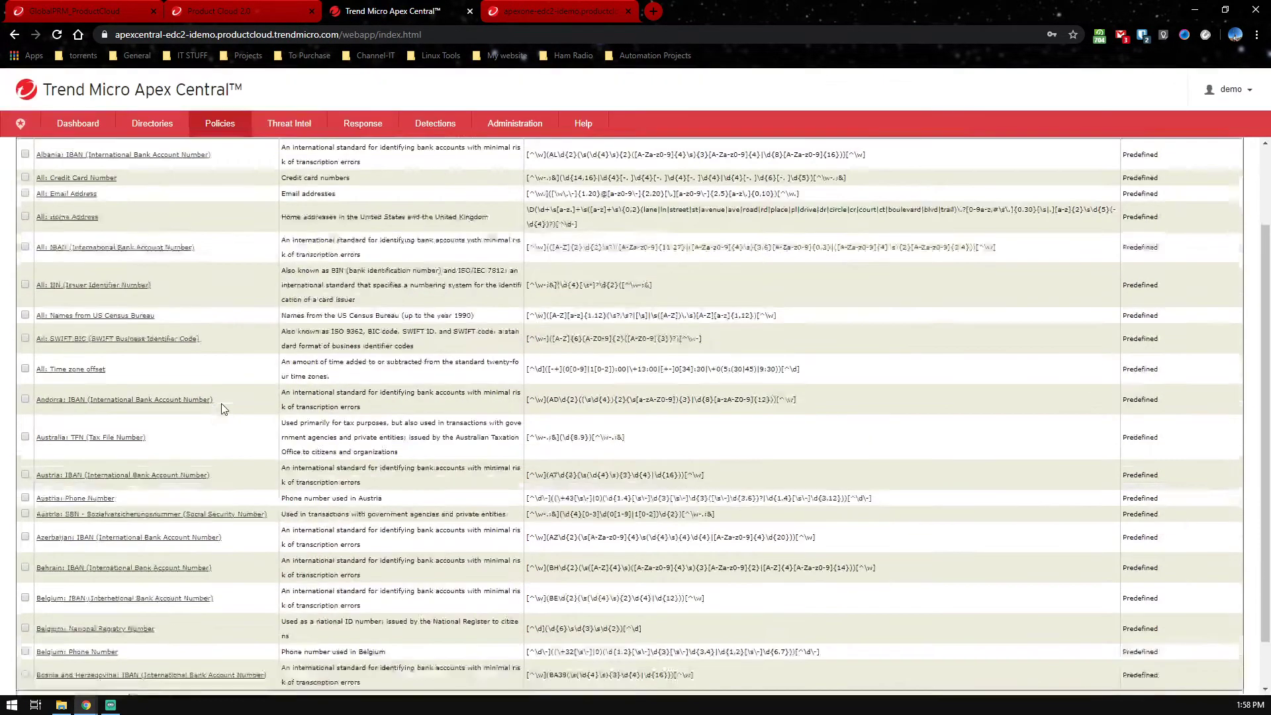
scroll(236, 373, "up", 2)
scroll(199, 360, "down", 3)
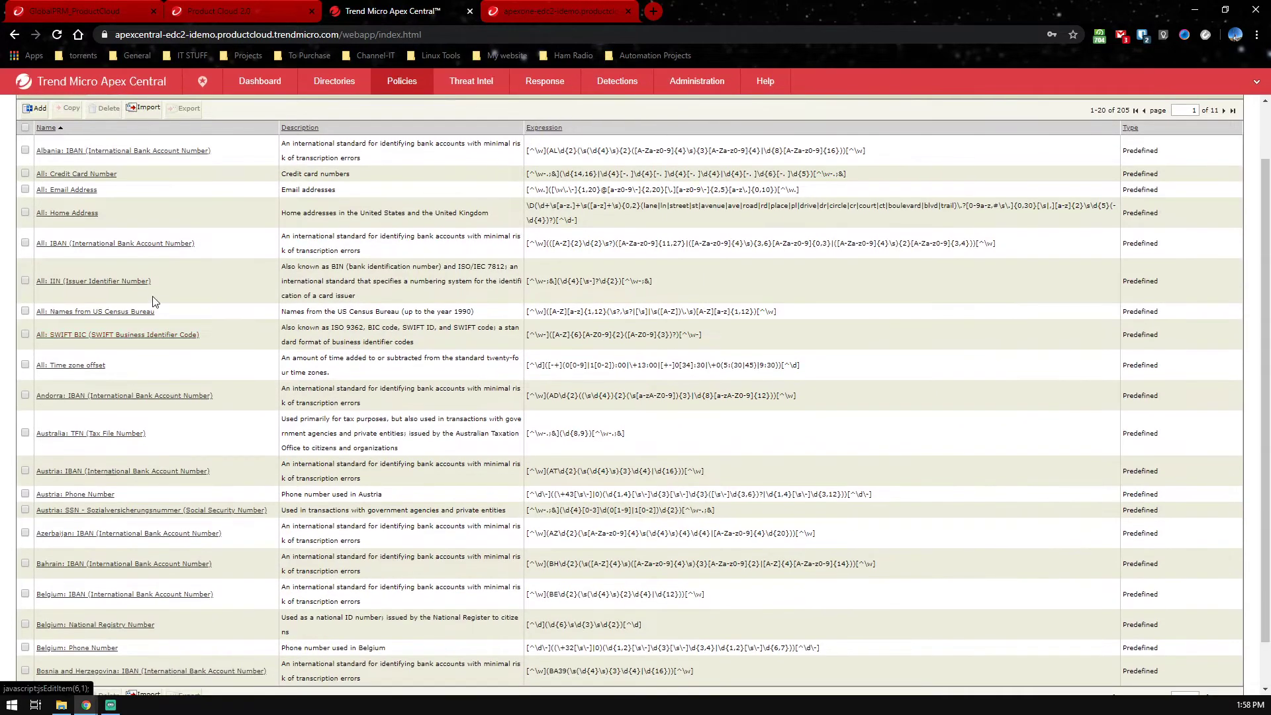
scroll(159, 311, "up", 2)
scroll(153, 302, "up", 1)
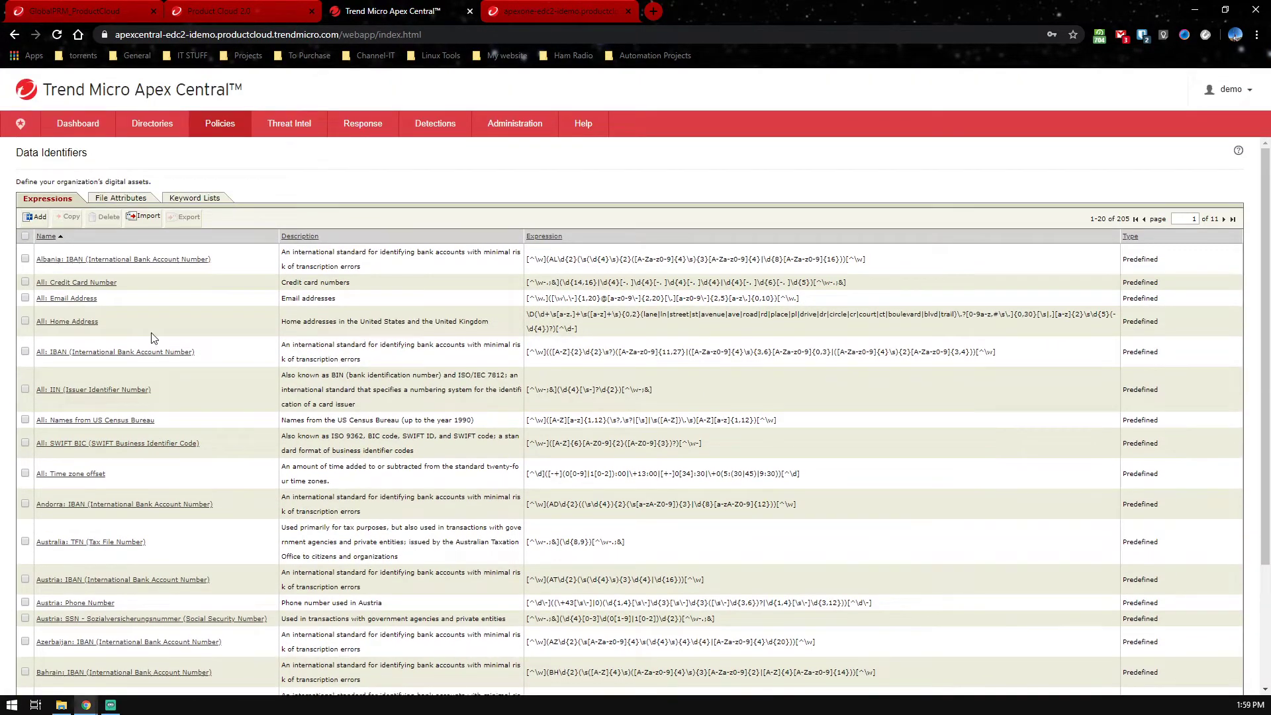
Open the "All: IBAN (International Bank Account Number)" expression, examine its properties in a maximized window, and close it
left_click(96, 352)
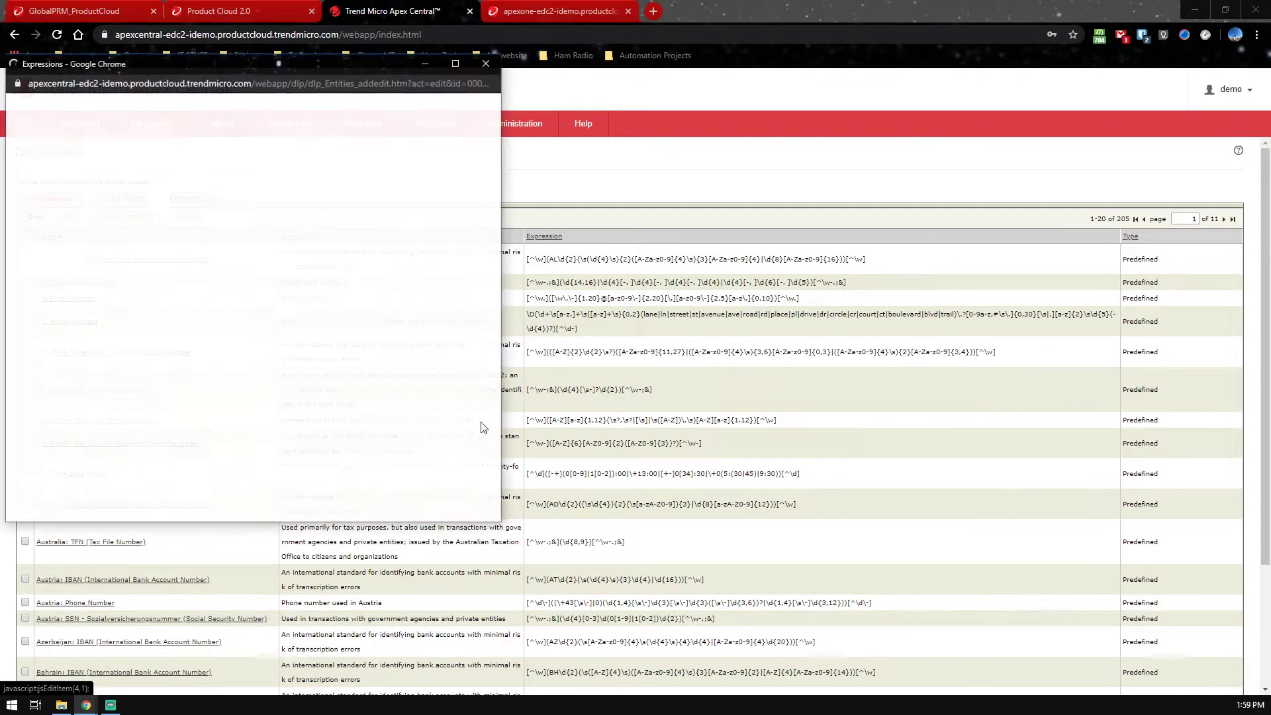
left_click_drag(312, 71, 609, 91)
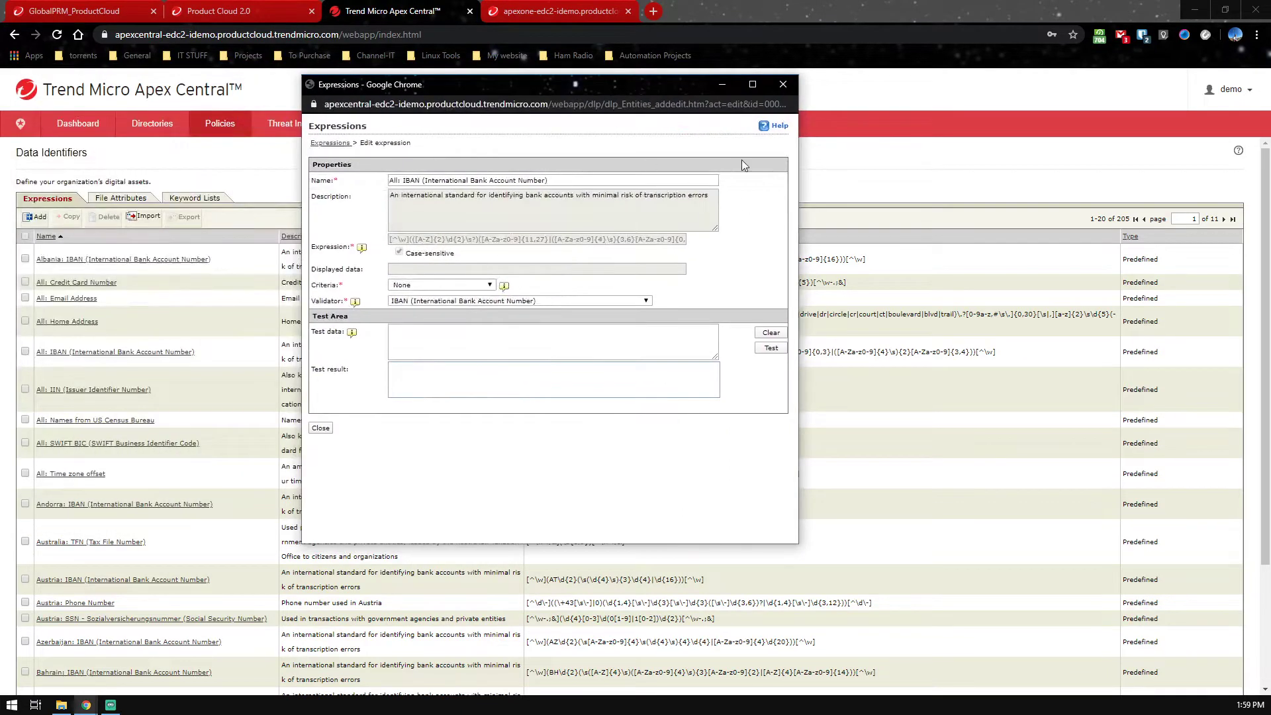
left_click(752, 84)
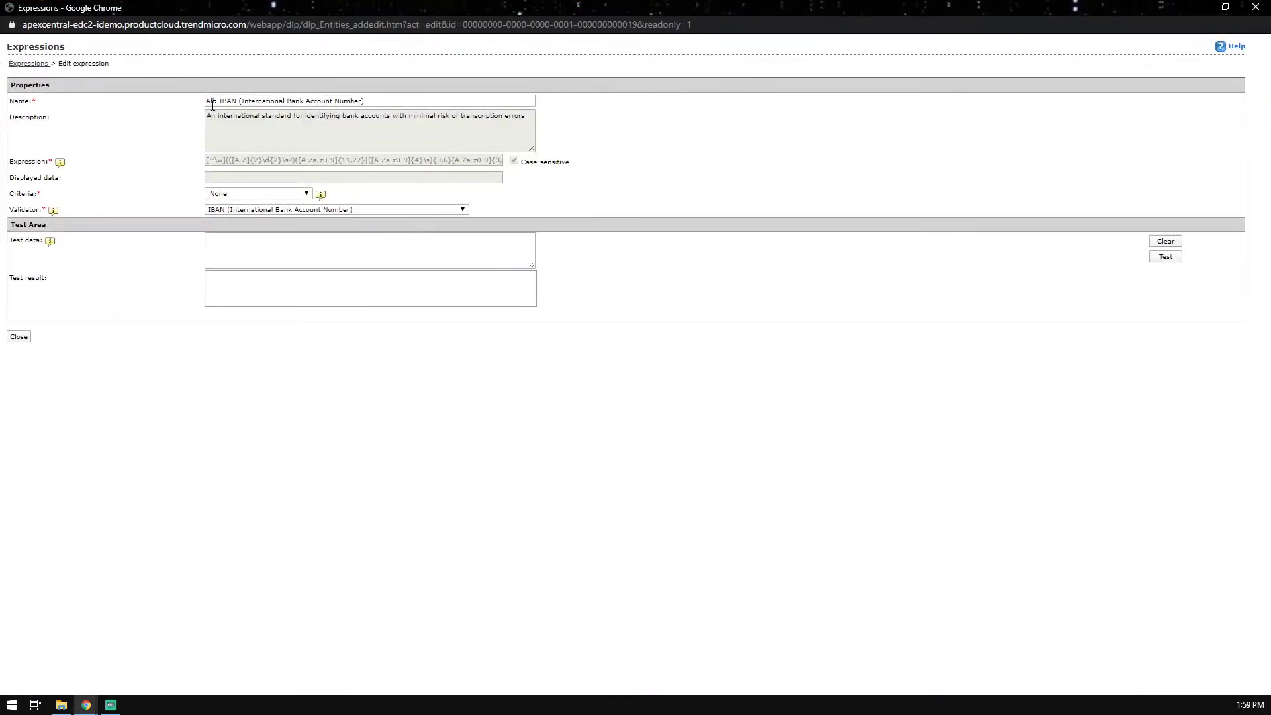
left_click_drag(210, 103, 381, 121)
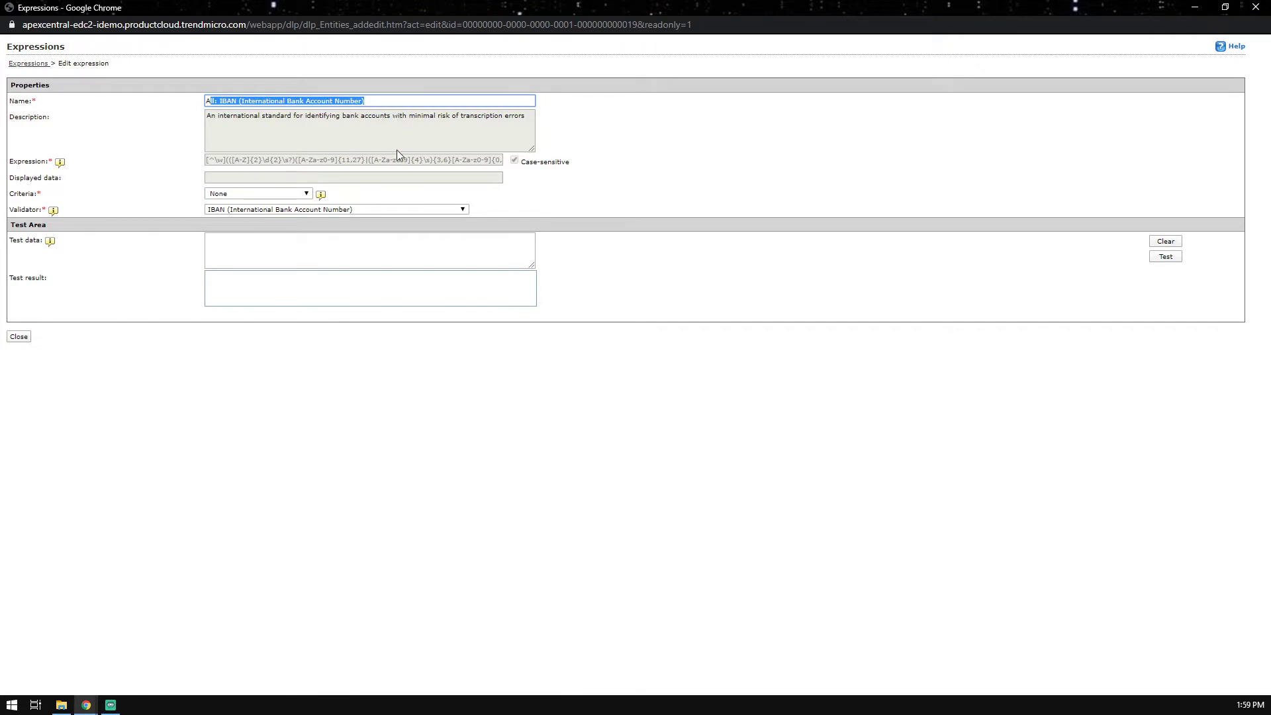
left_click(417, 132)
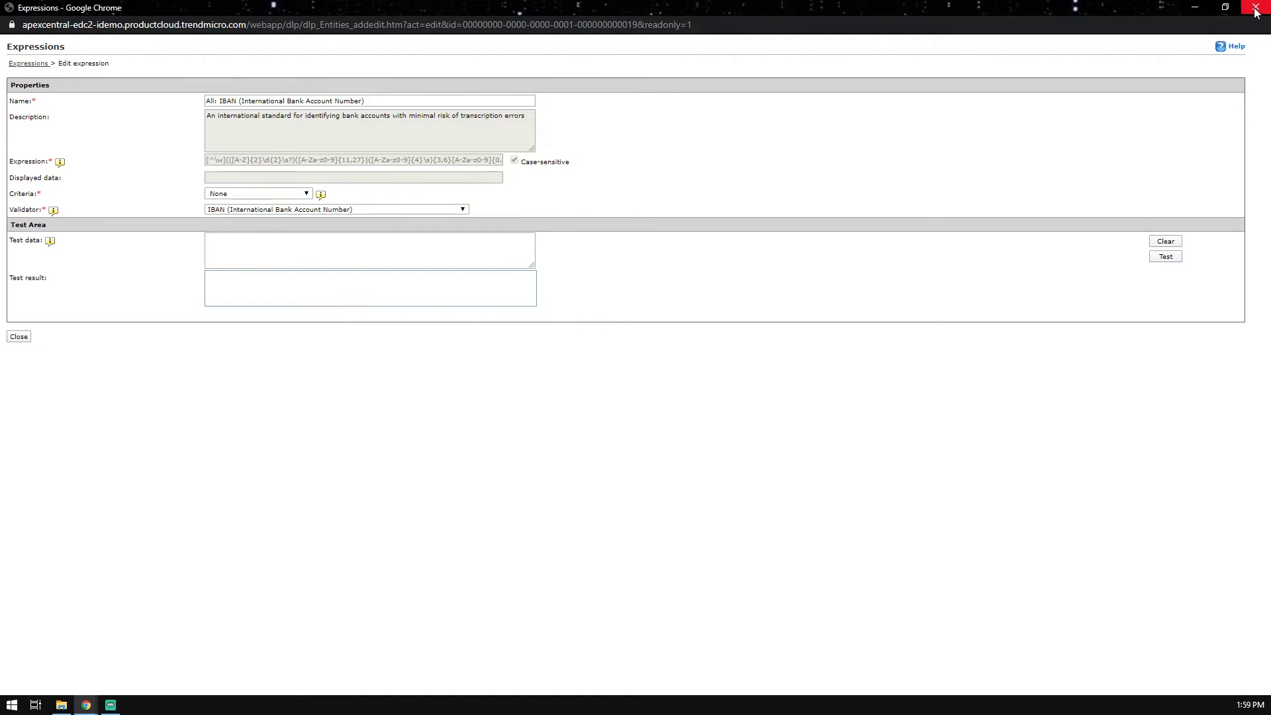
left_click(1256, 8)
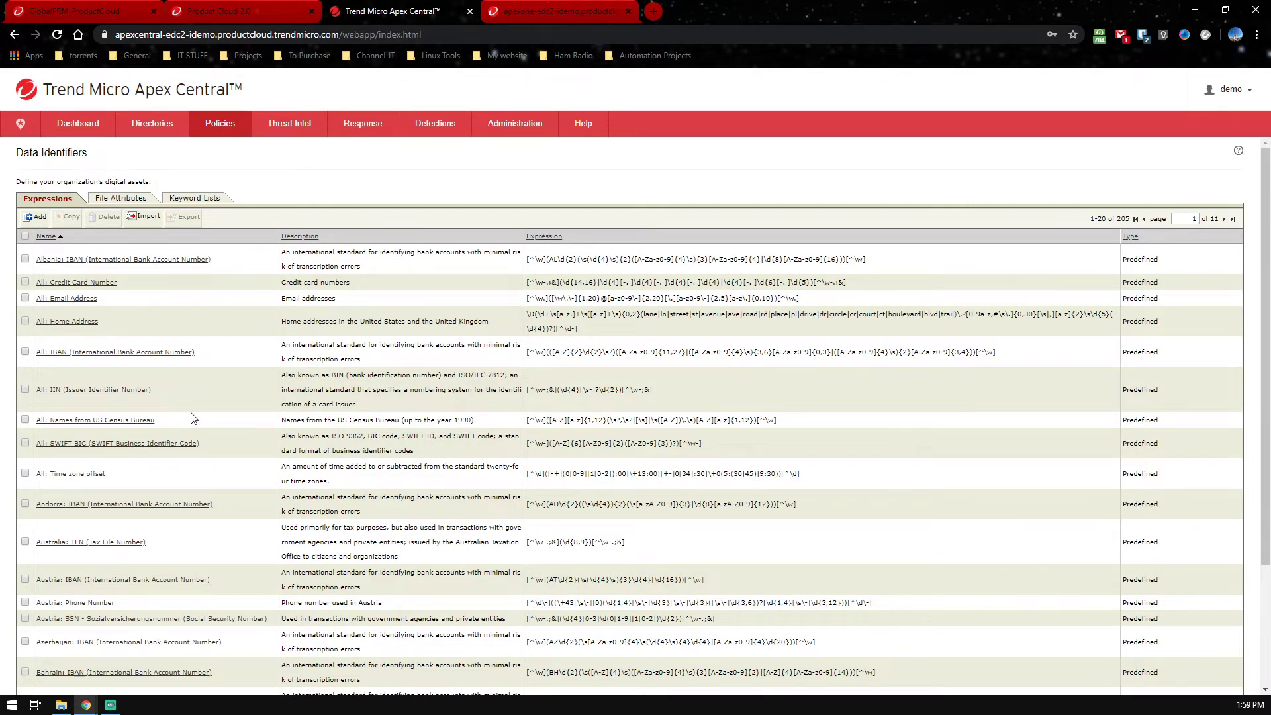
Find the "Austria: Phone Number" expression in the list, view its criteria and validator settings, and close it
scroll(251, 427, "down", 3)
scroll(365, 477, "up", 3)
scroll(210, 426, "down", 3)
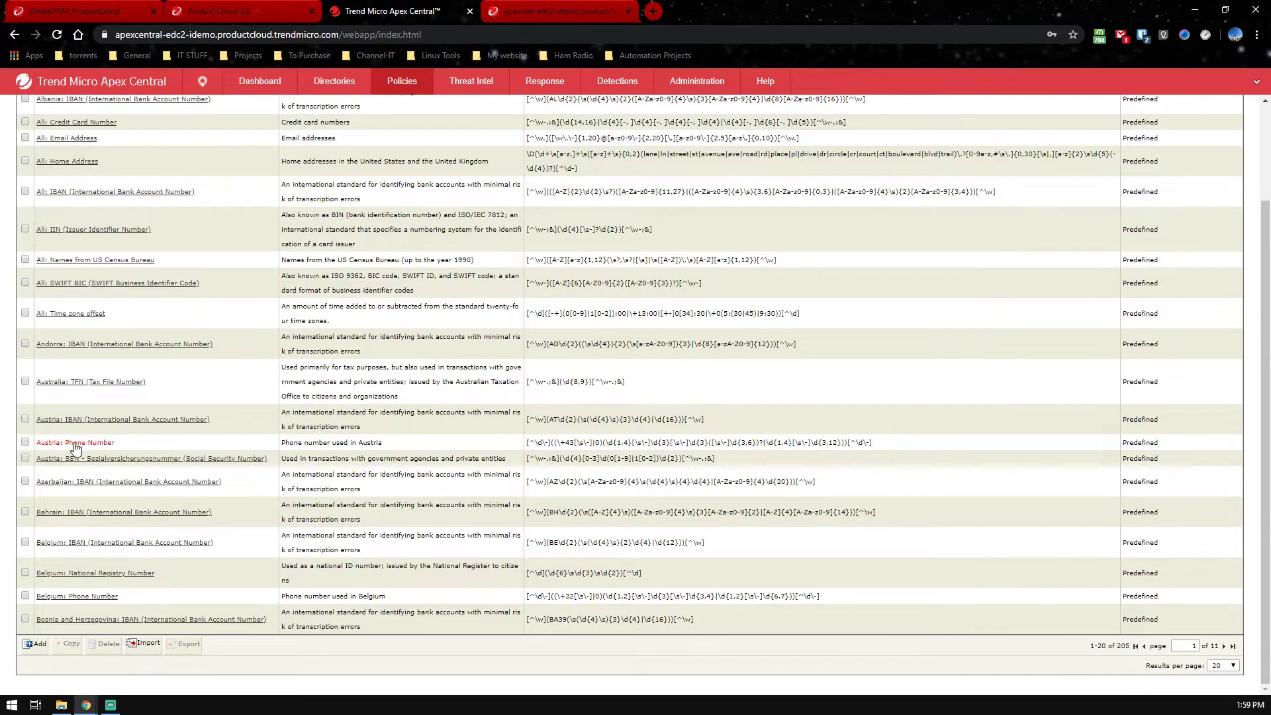
scroll(408, 453, "up", 3)
scroll(407, 452, "down", 3)
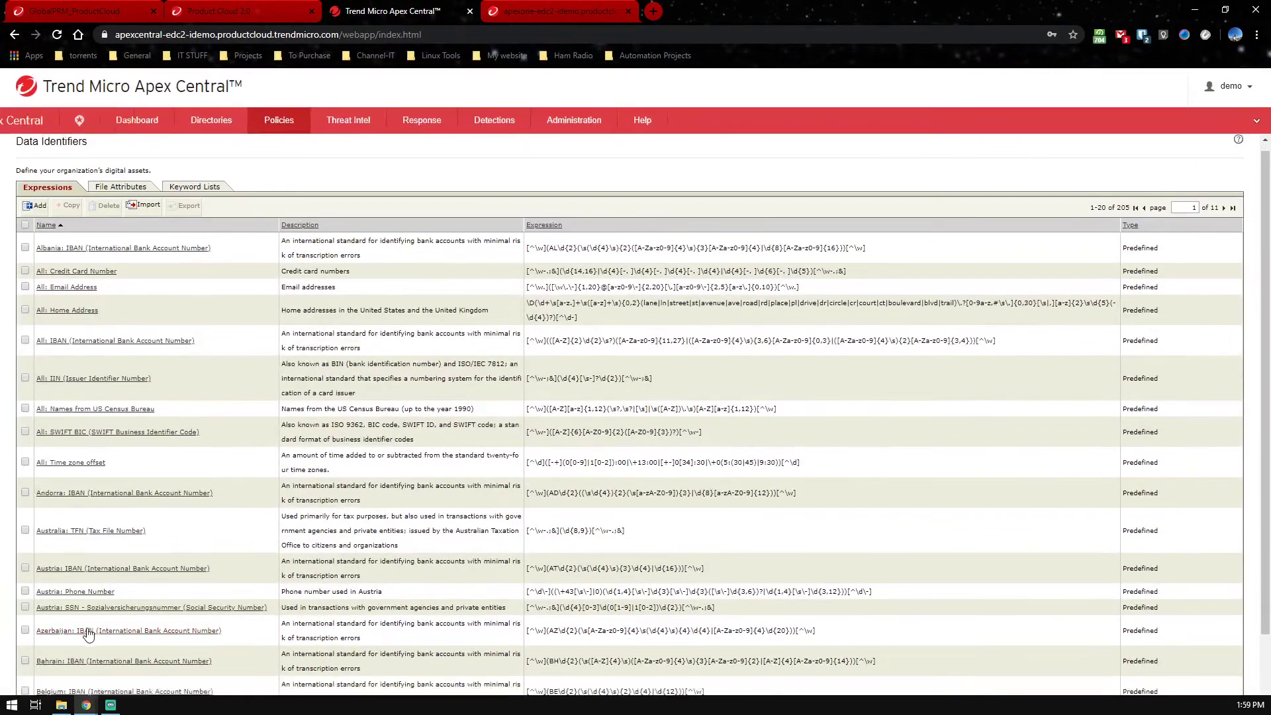
left_click(78, 442)
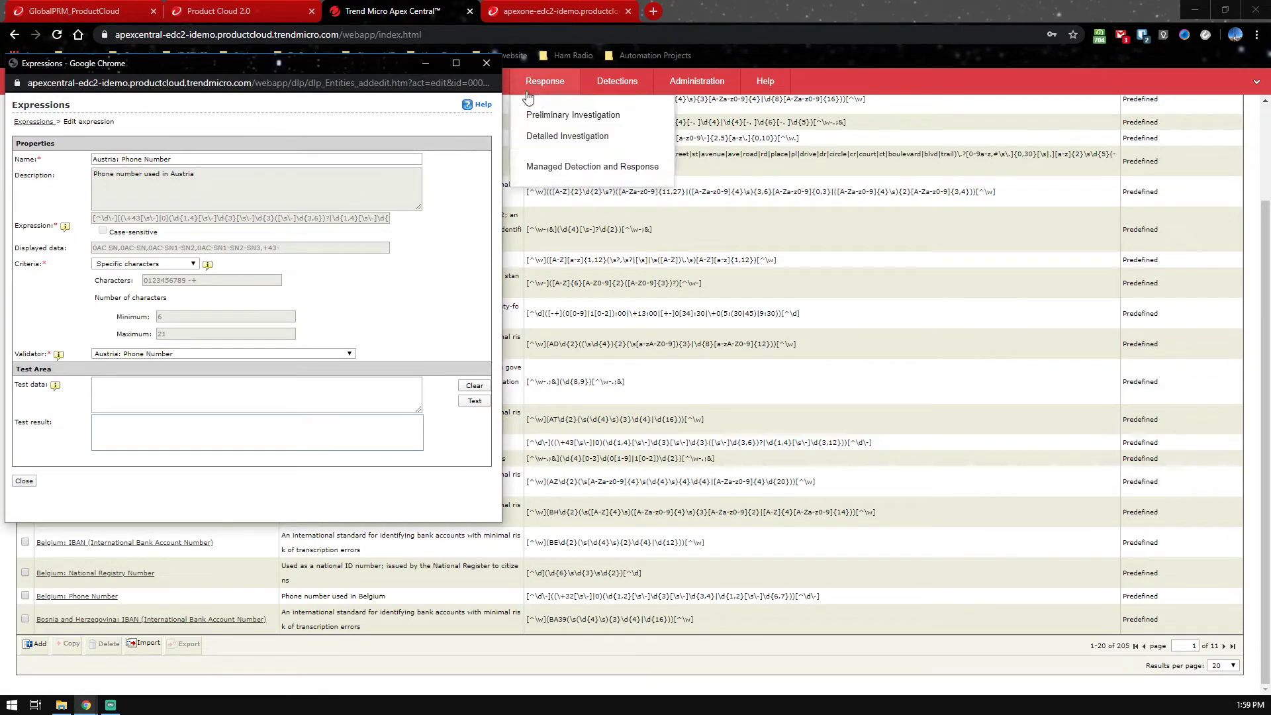
left_click(487, 63)
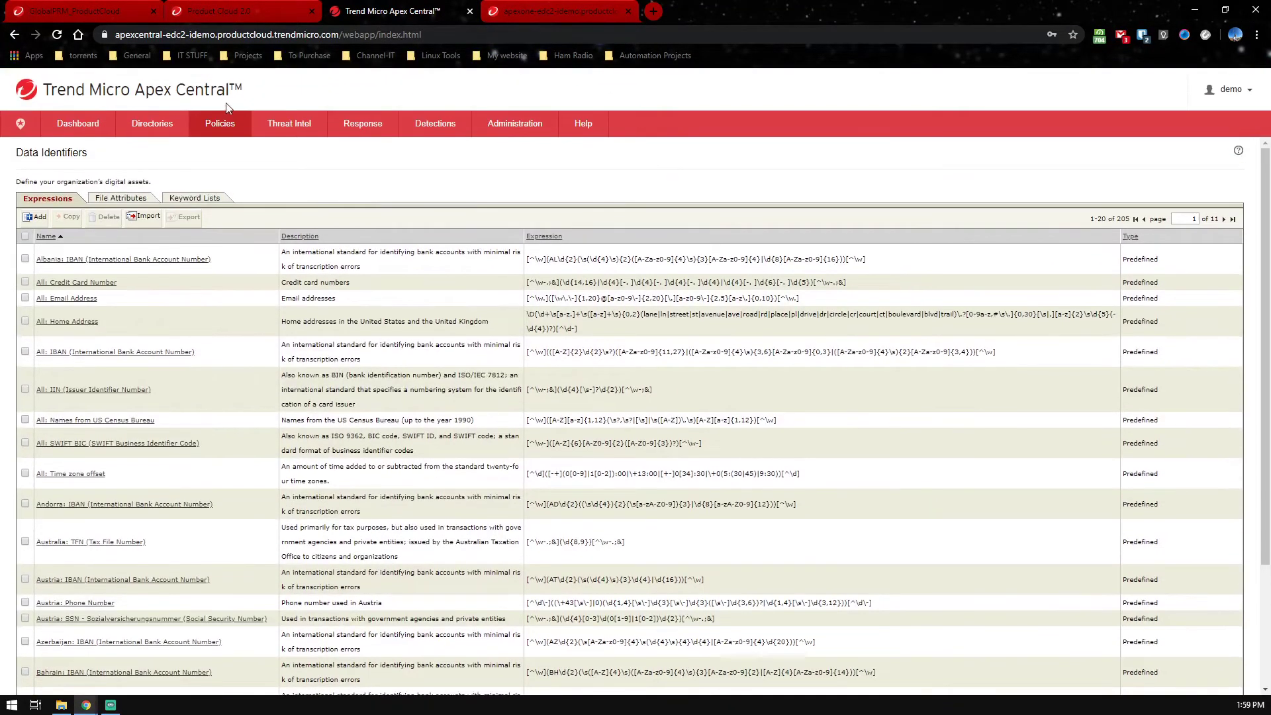
Open the DLP Templates policy resource to view the predefined Data Loss Prevention templates
mouse_move(220, 123)
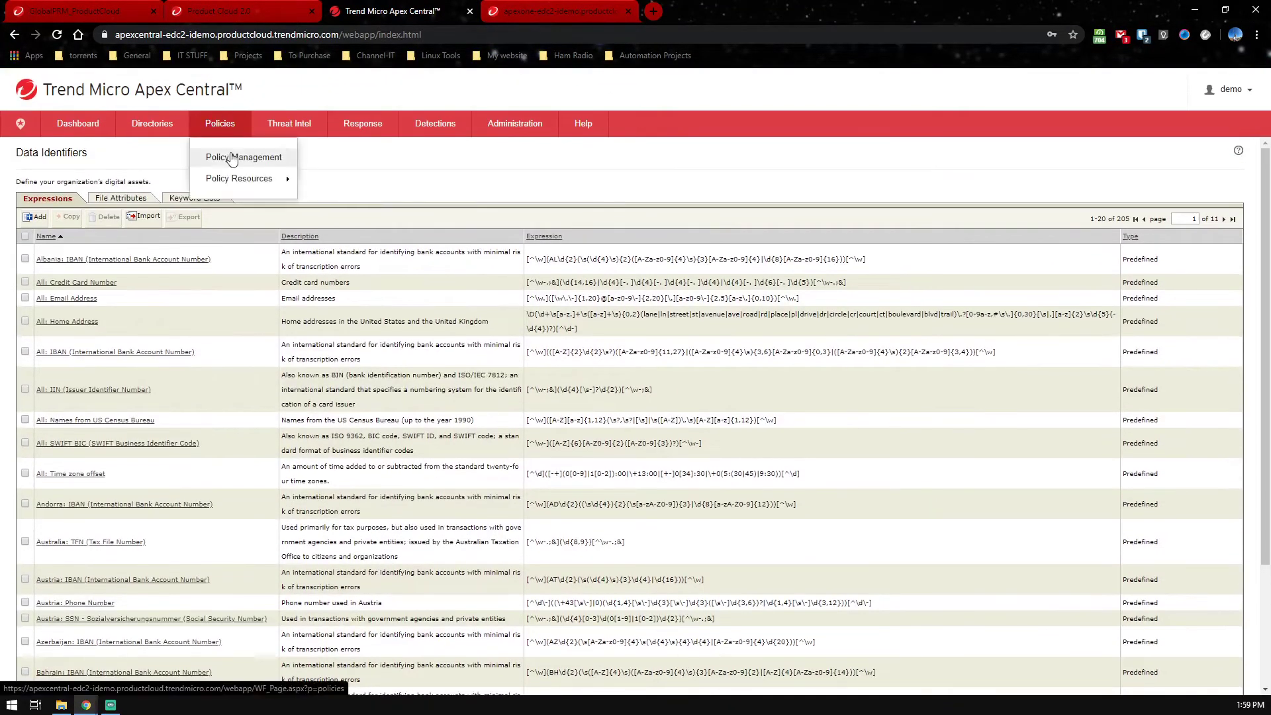
mouse_move(252, 178)
left_click(354, 212)
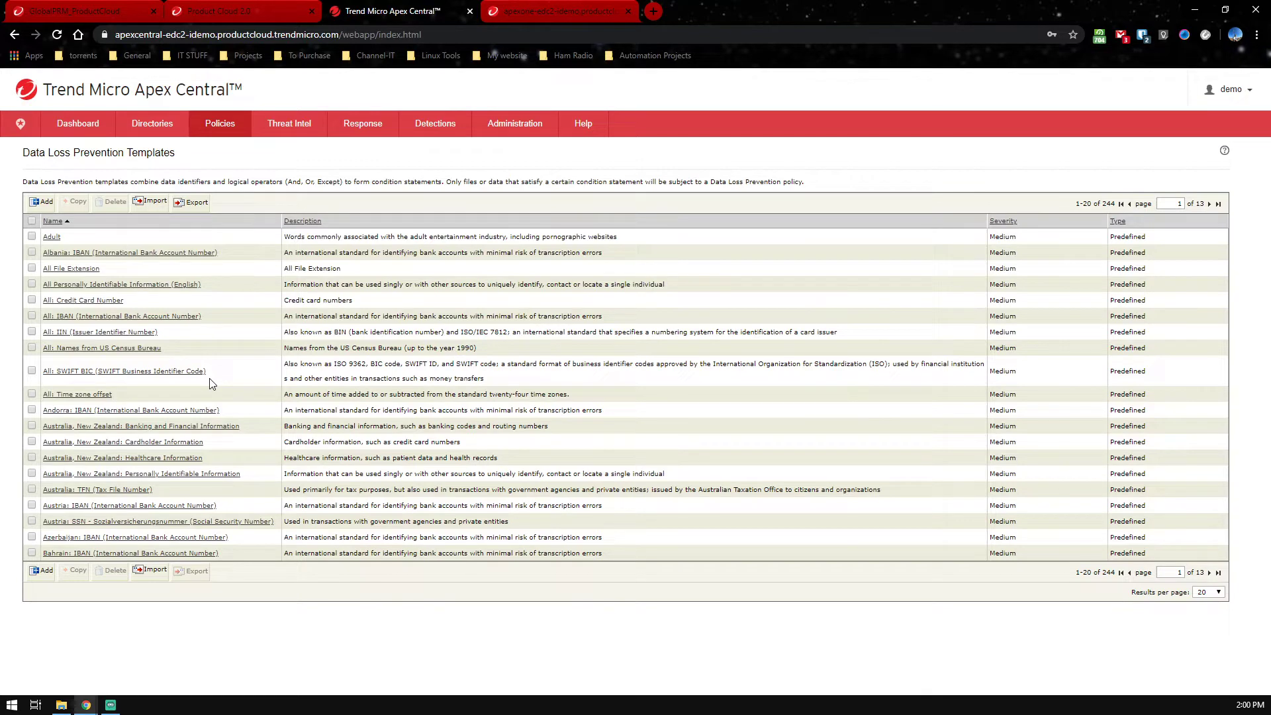
Open the Application Control Criteria policy resource and start adding a new Allow criteria
mouse_move(225, 128)
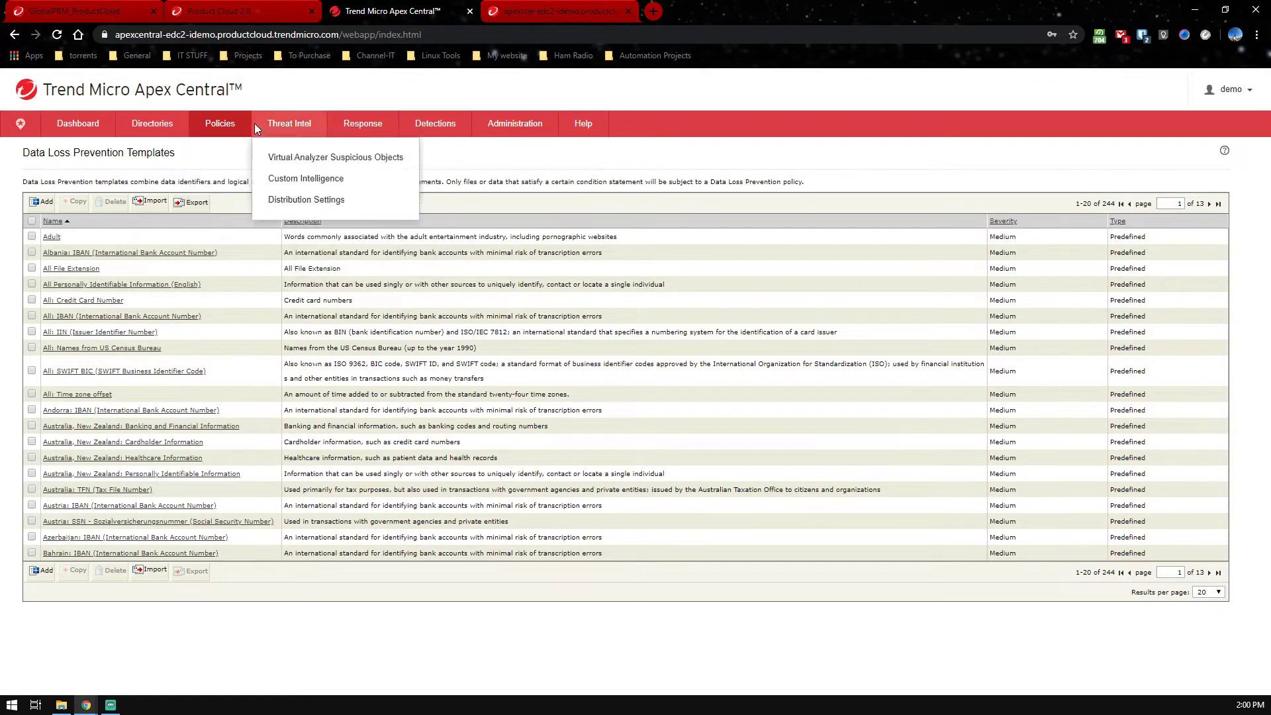
mouse_move(245, 178)
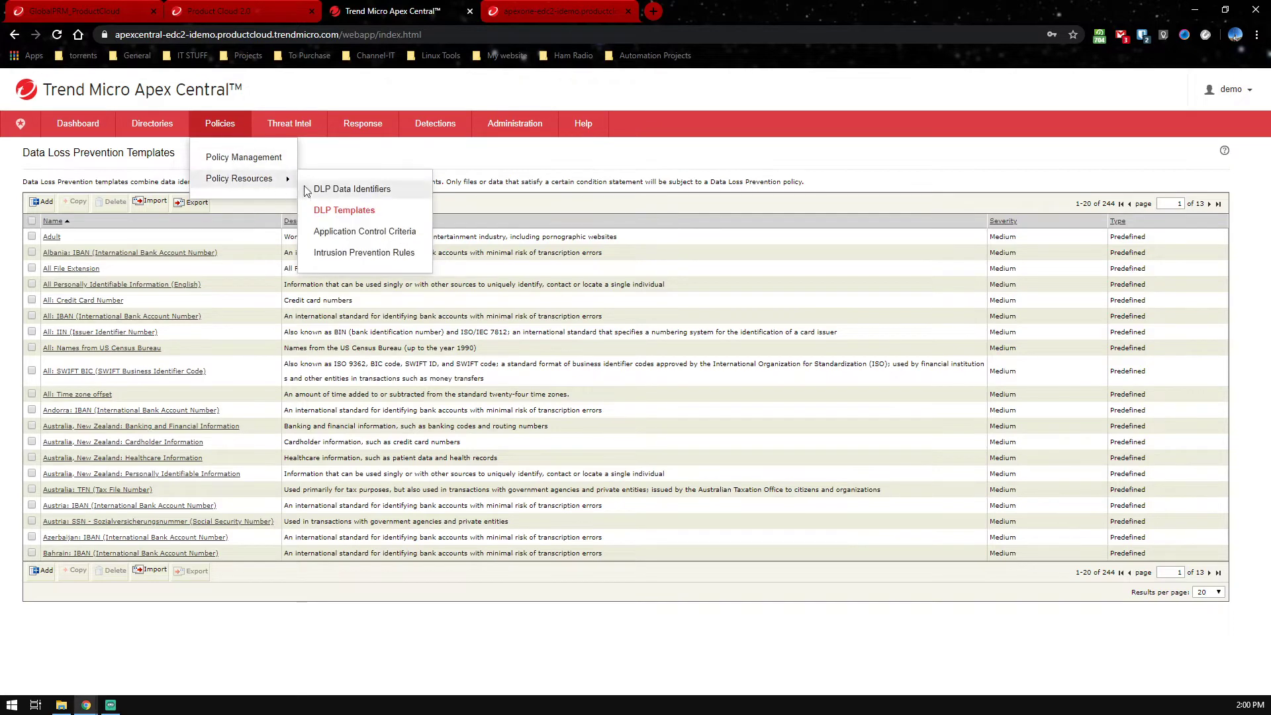
left_click(388, 237)
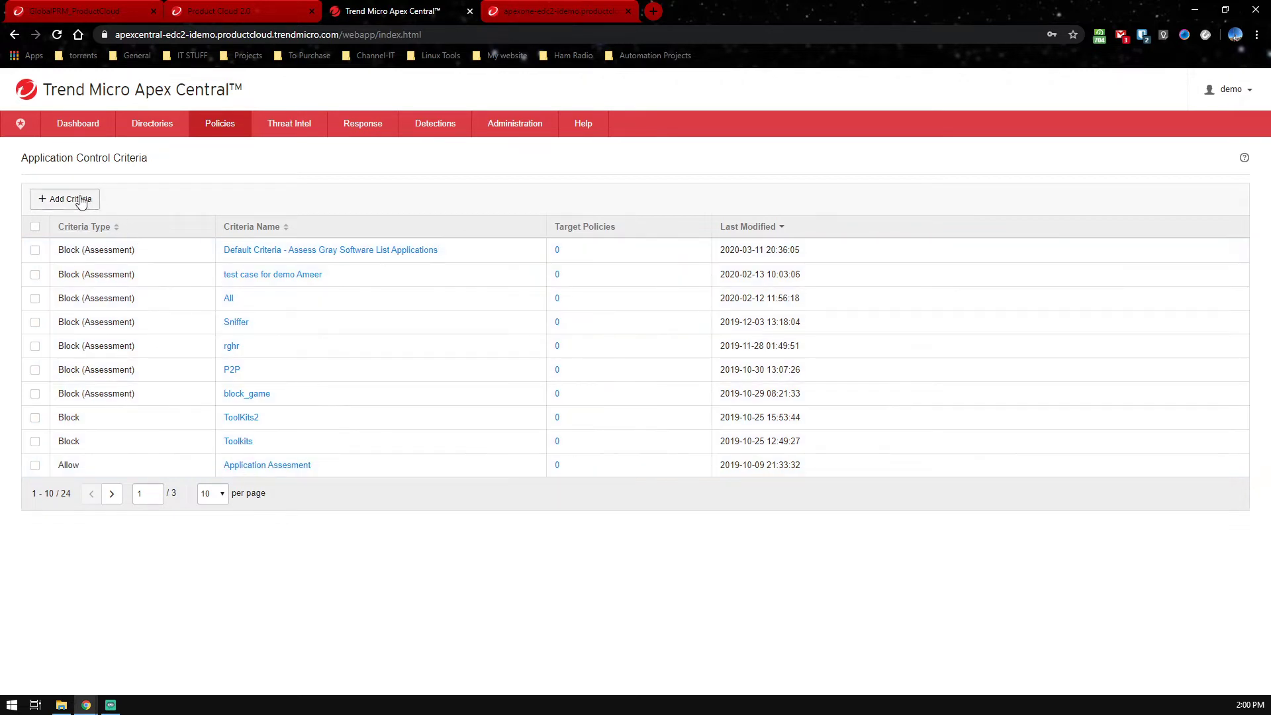
left_click(81, 201)
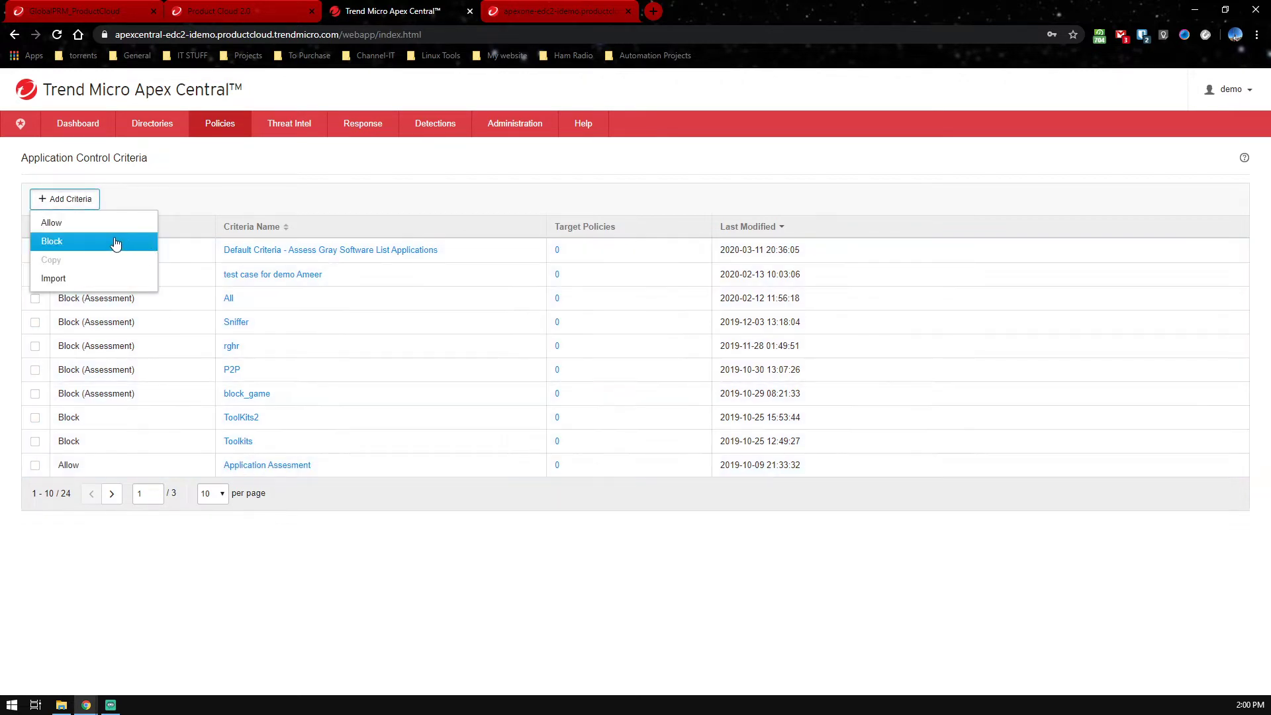
left_click(73, 221)
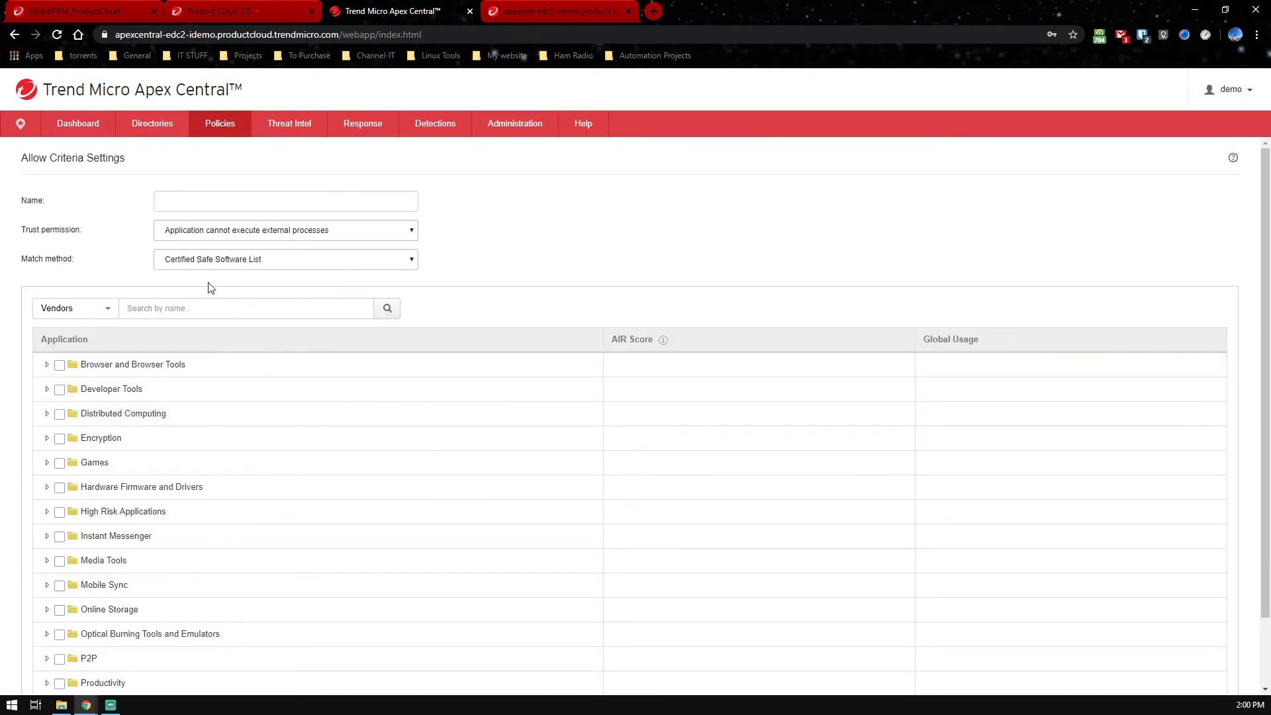
View the trust permission options available for the new Allow criteria, leaving the selection as it is
left_click(204, 200)
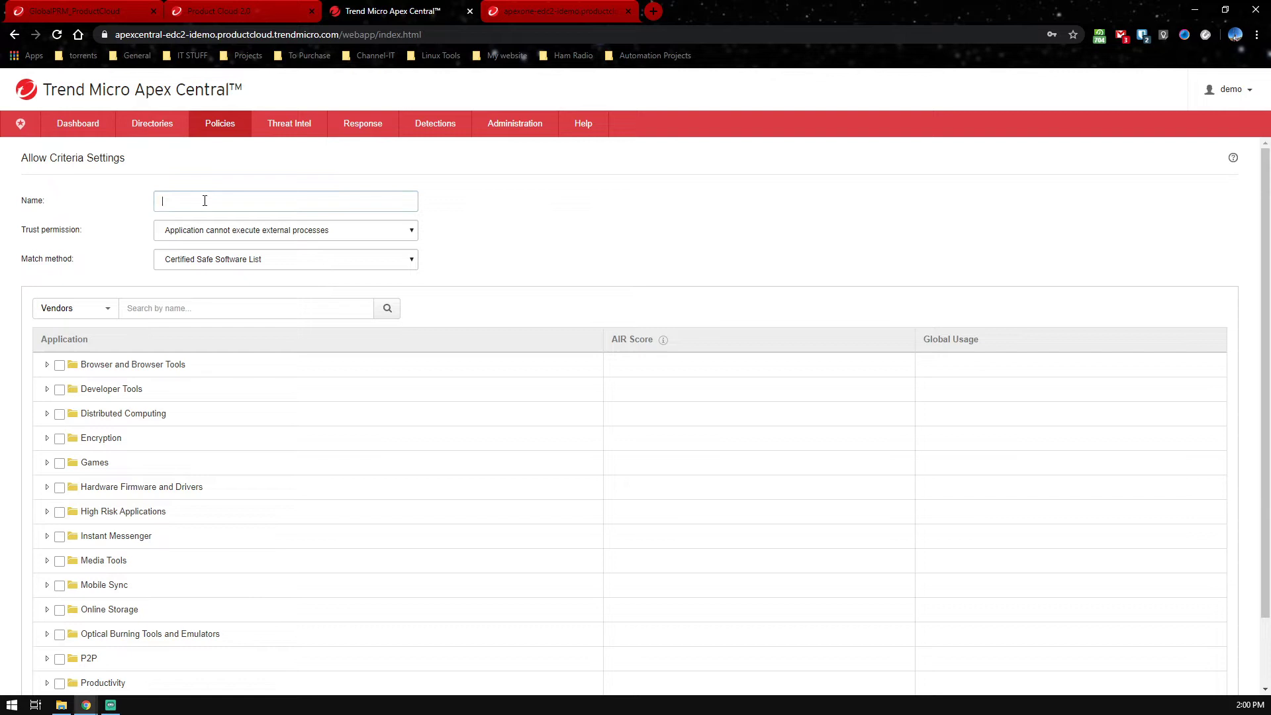
left_click(322, 235)
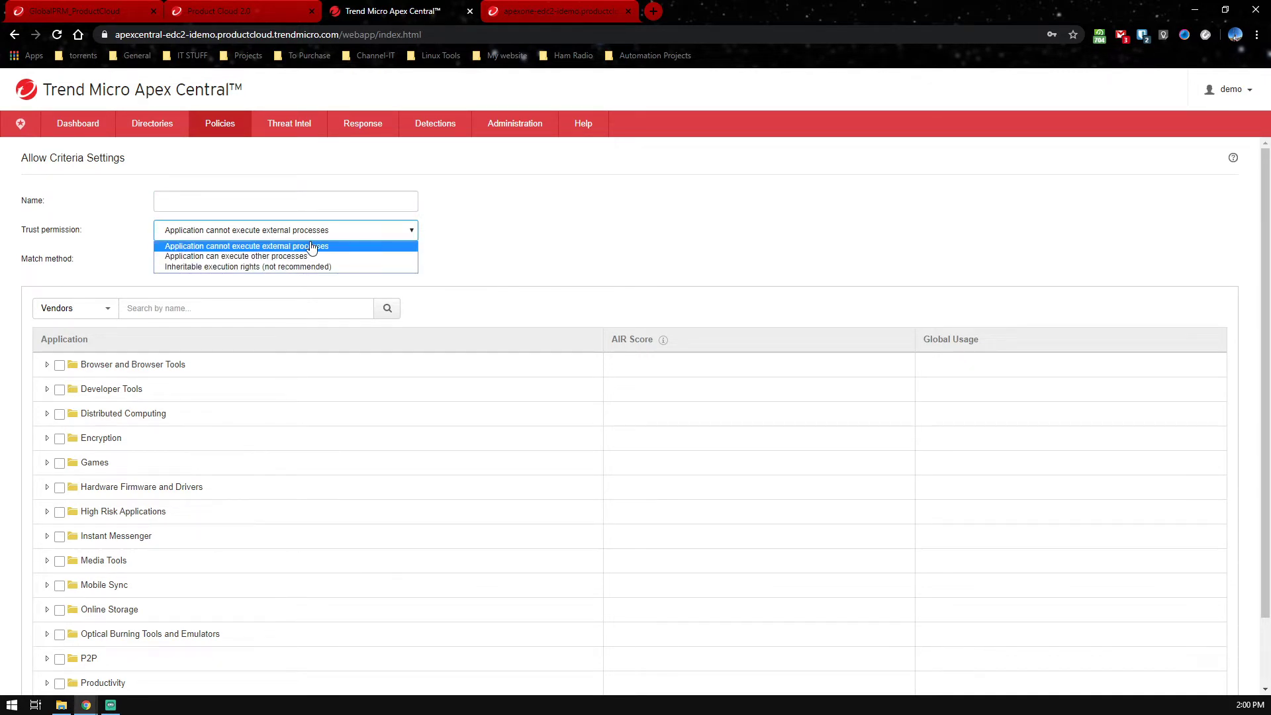
left_click(574, 241)
Browse the Certified Safe Software List by expanding Developer Tools and its Oracle vendor folder, and collapse both again
scroll(209, 477, "down", 2)
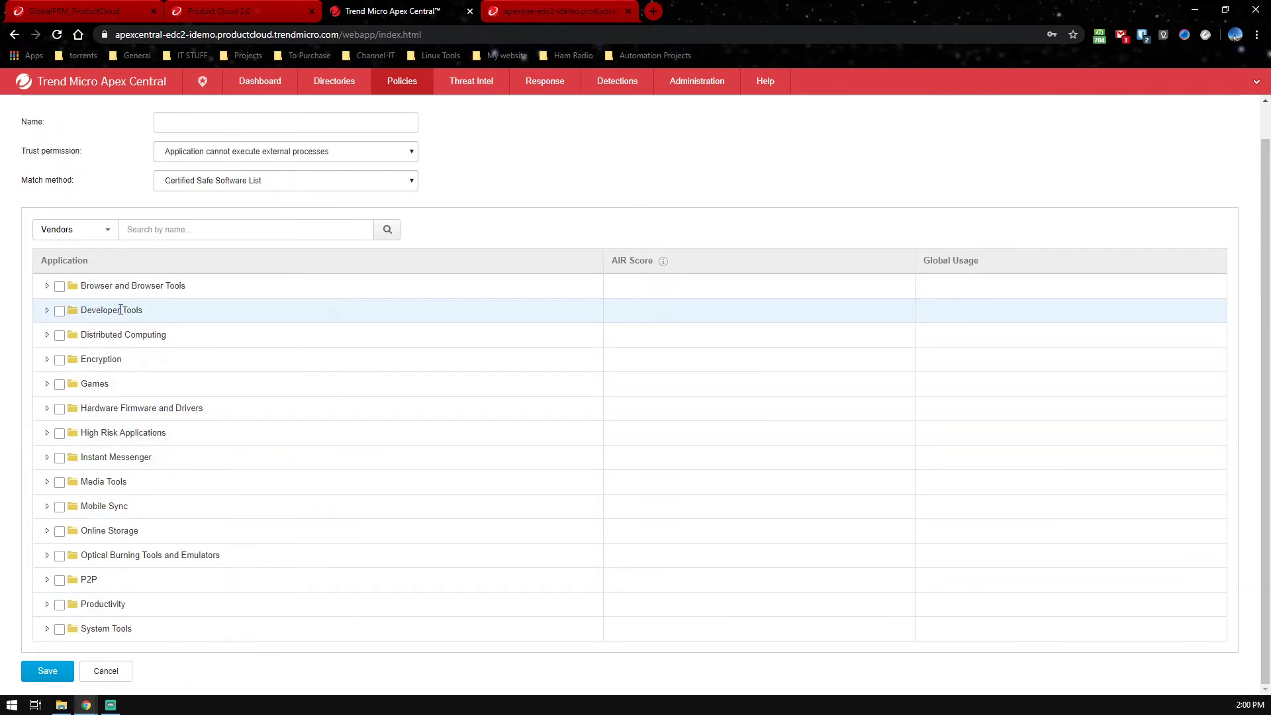
left_click(47, 310)
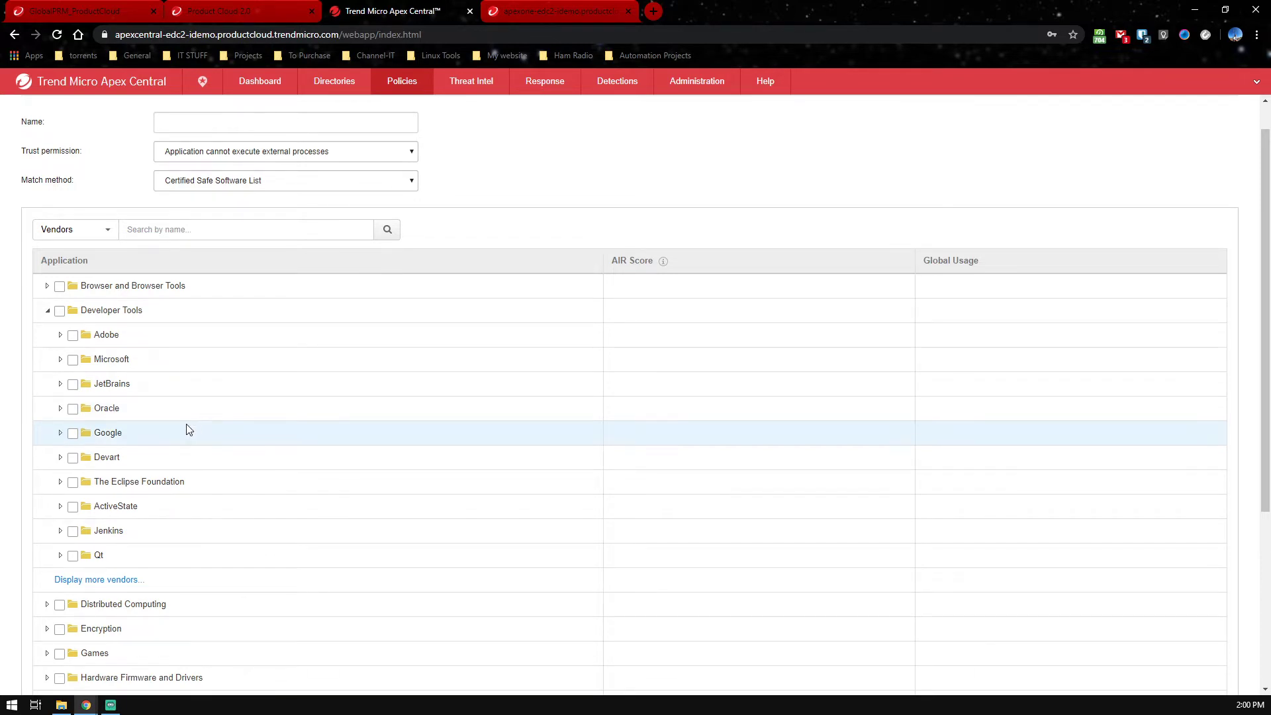
left_click(61, 409)
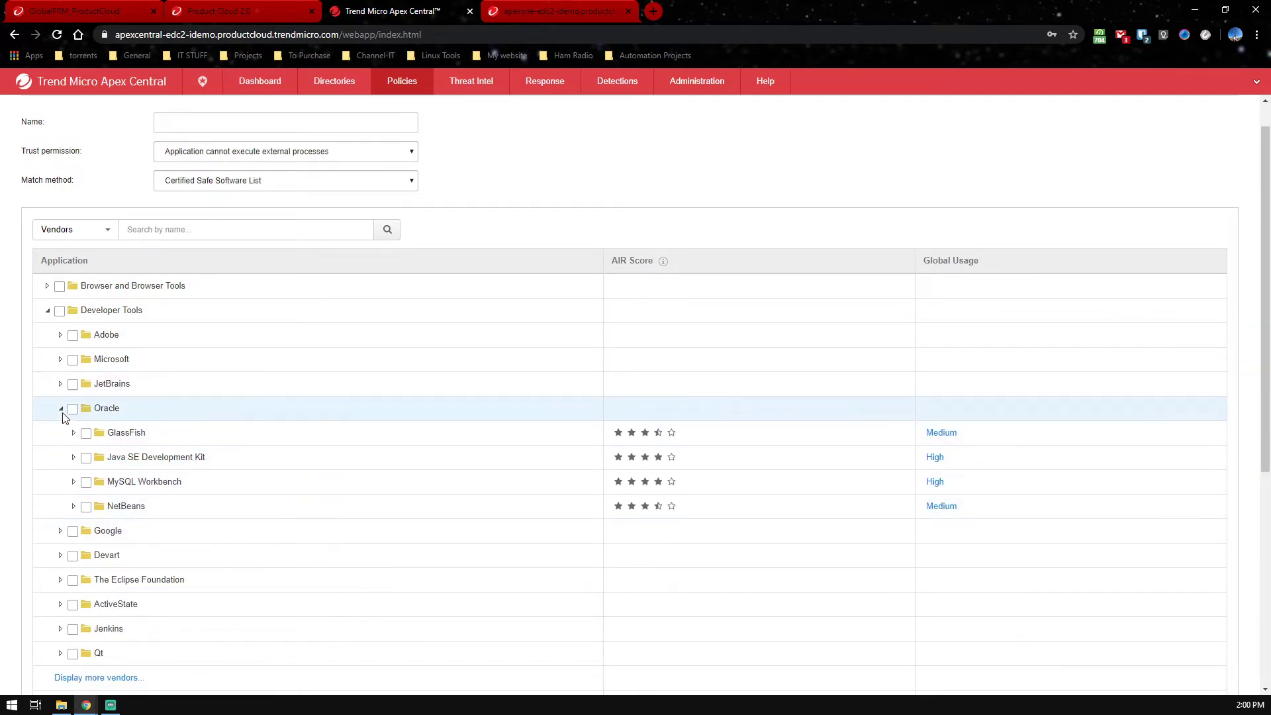
left_click(62, 409)
scroll(242, 550, "down", 5)
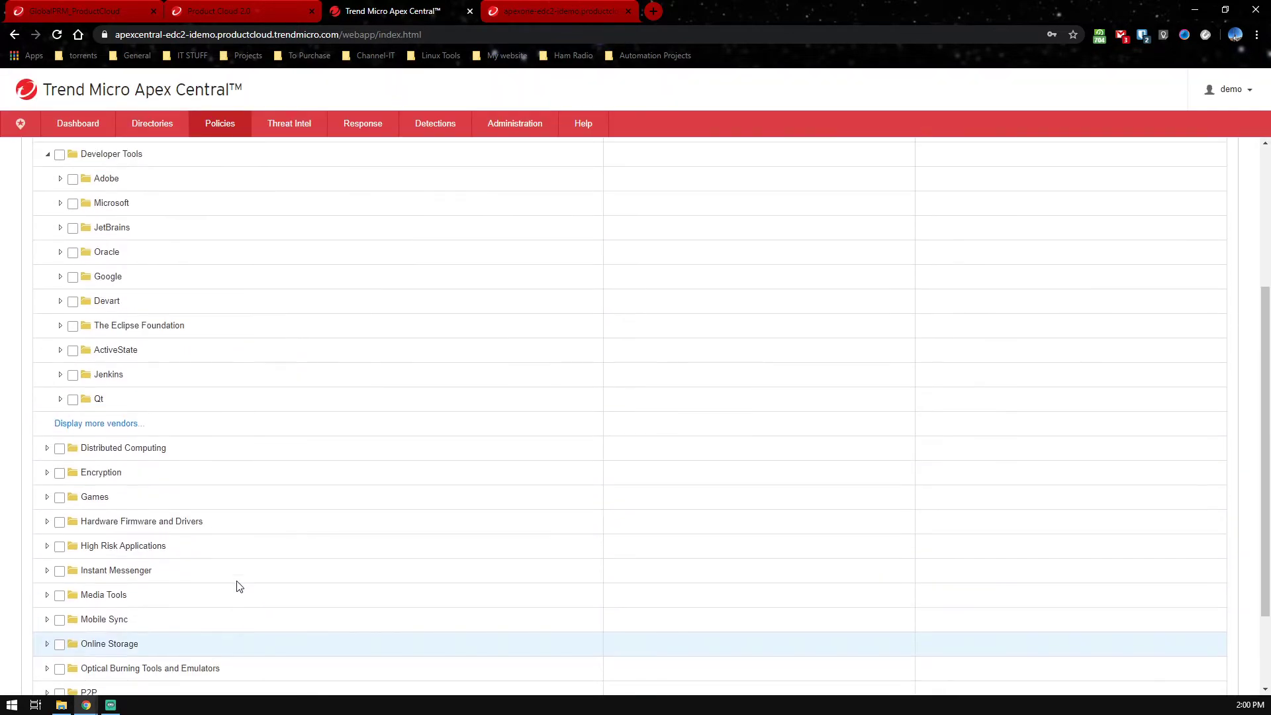
scroll(226, 578, "up", 1)
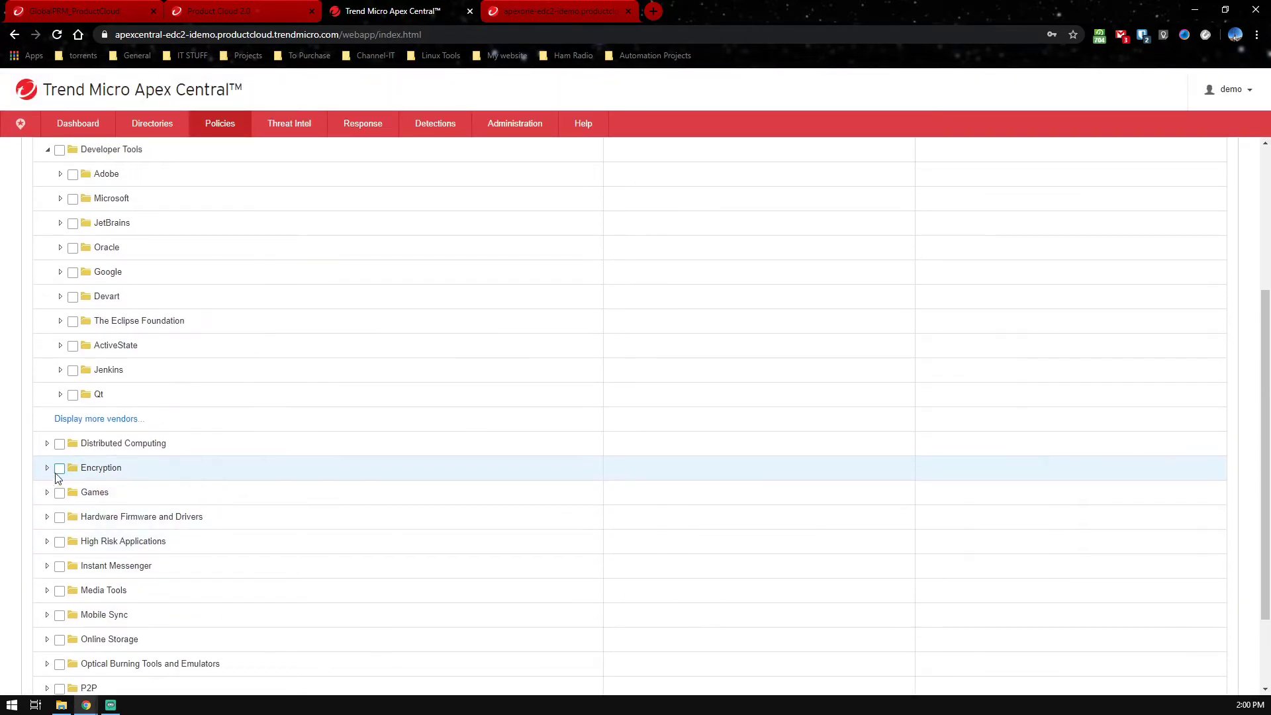
scroll(50, 475, "up", 3)
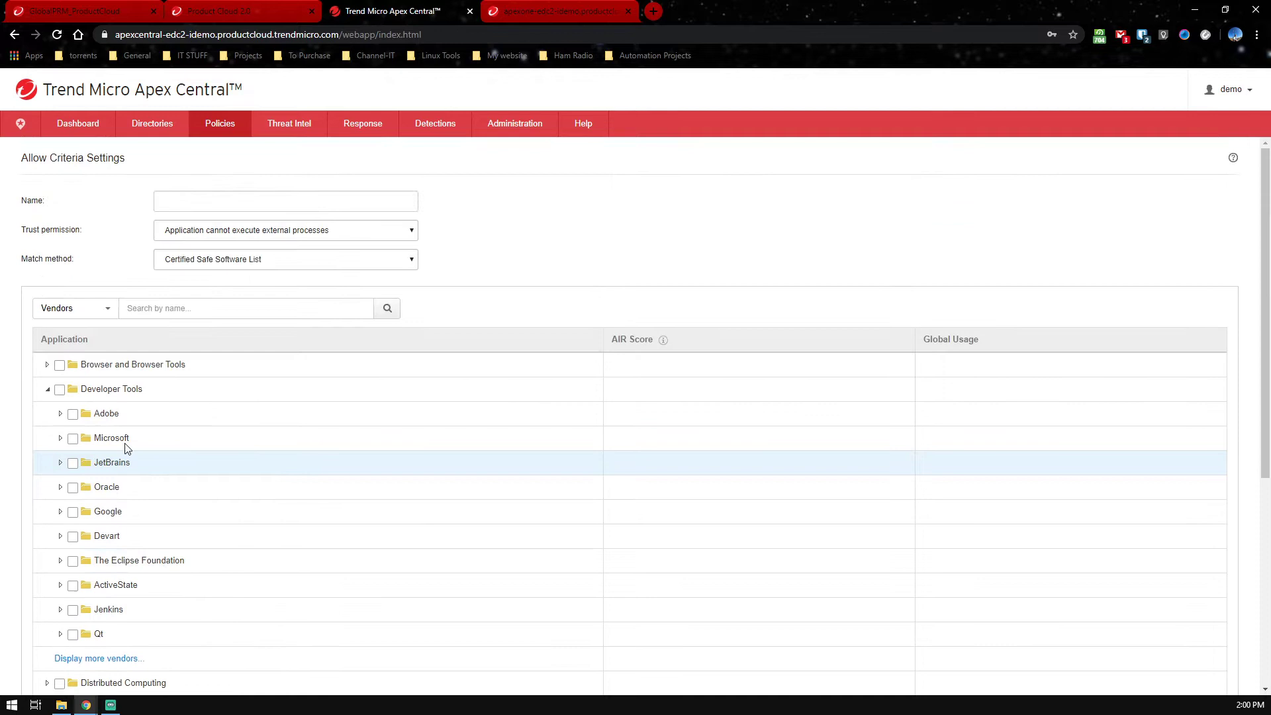
left_click(48, 390)
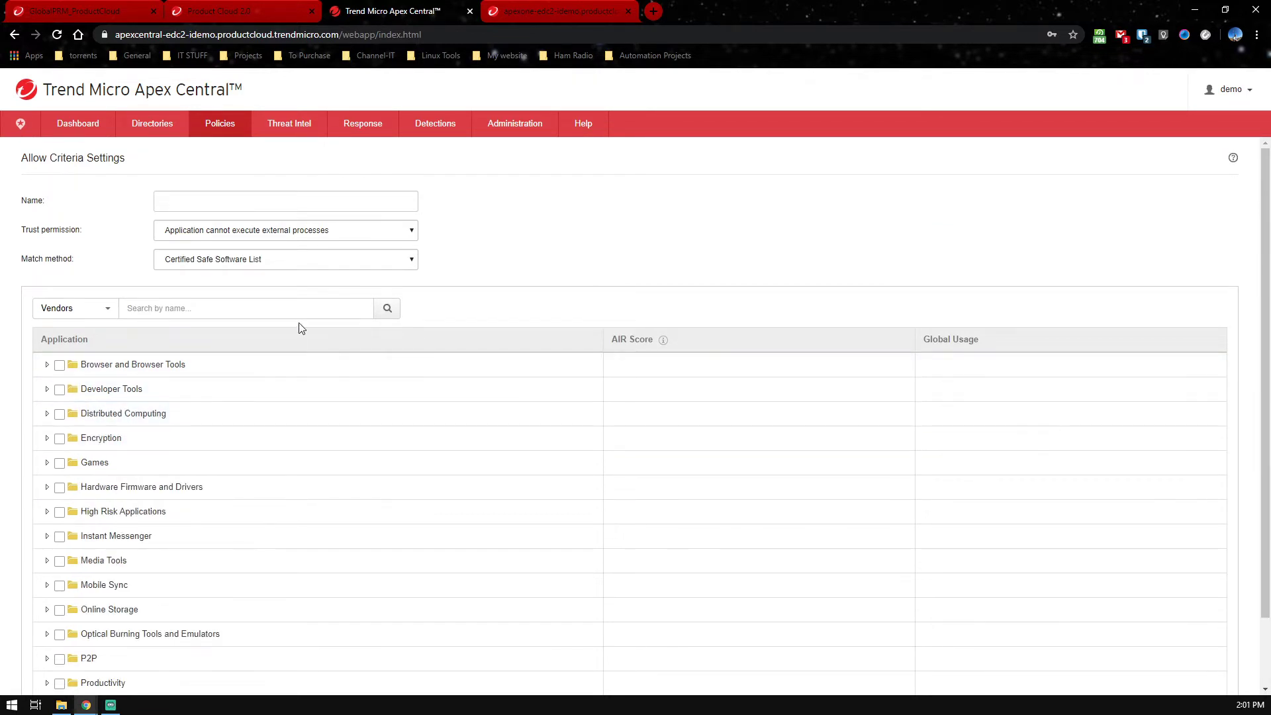
Open the Intrusion Prevention Rules policy resource
mouse_move(220, 124)
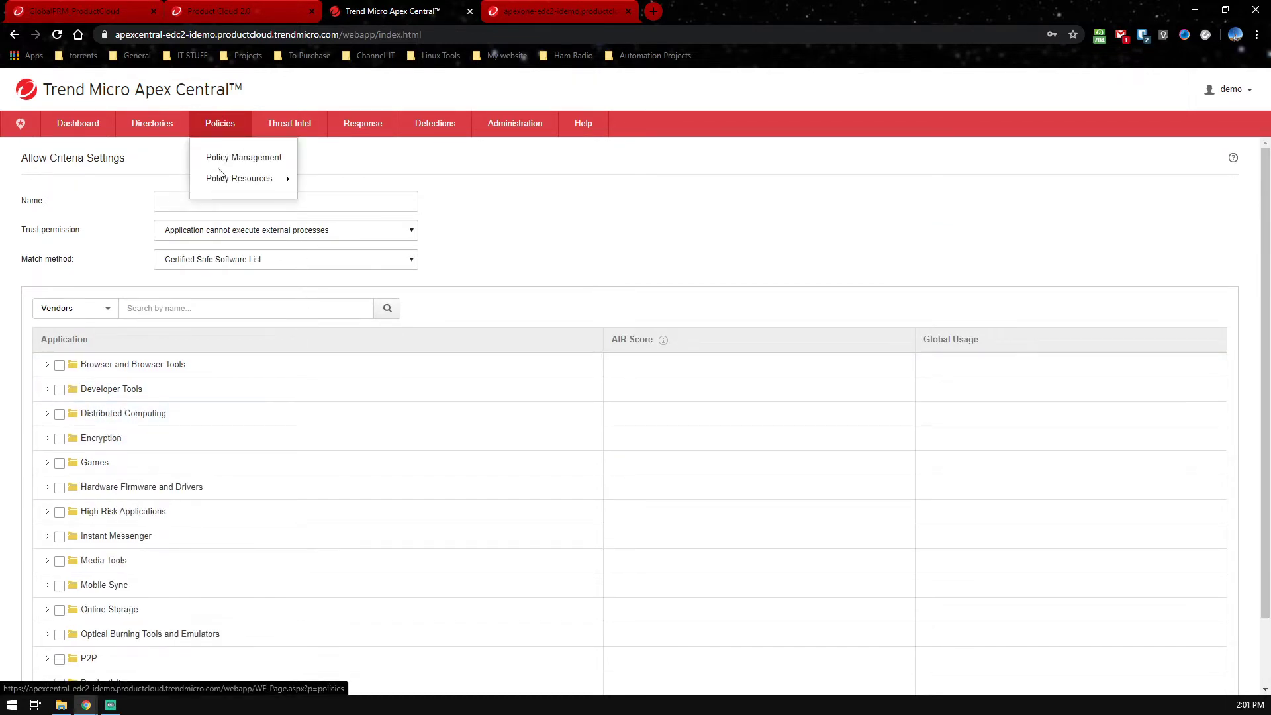
mouse_move(243, 177)
left_click(368, 252)
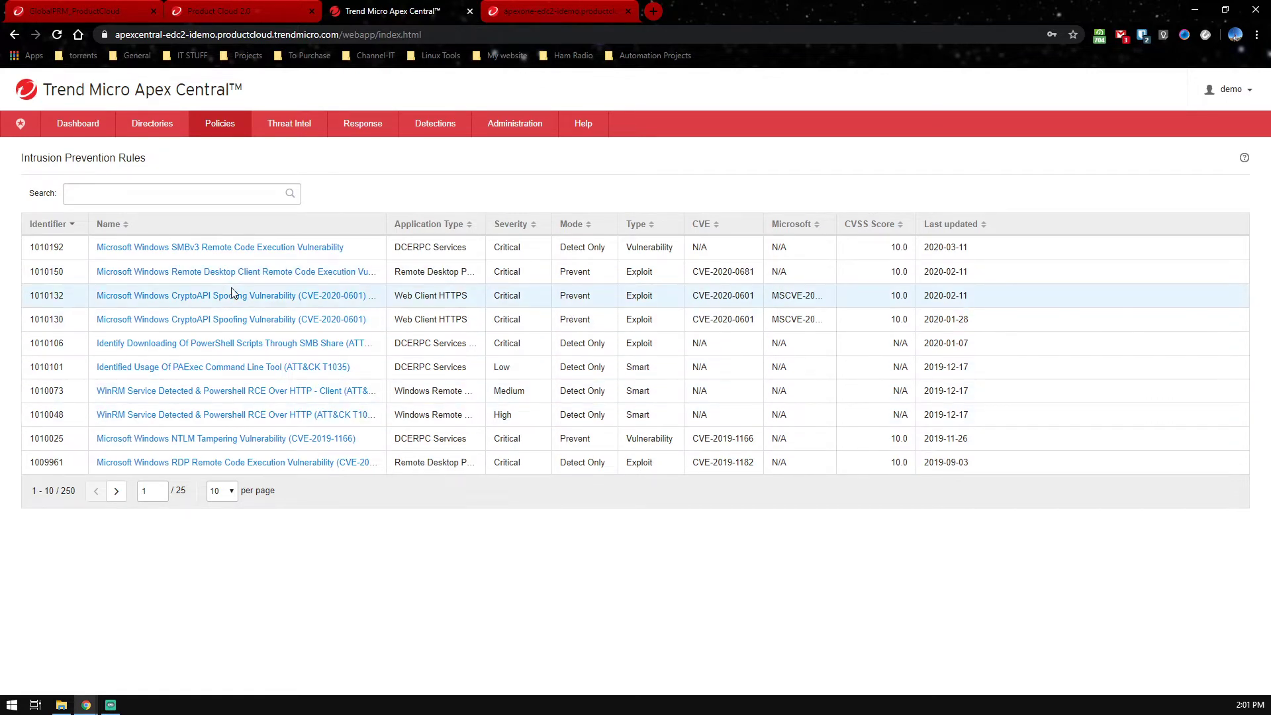
Open intrusion prevention rule 1010132, read its description and application type in a maximized window, and close it
left_click(211, 296)
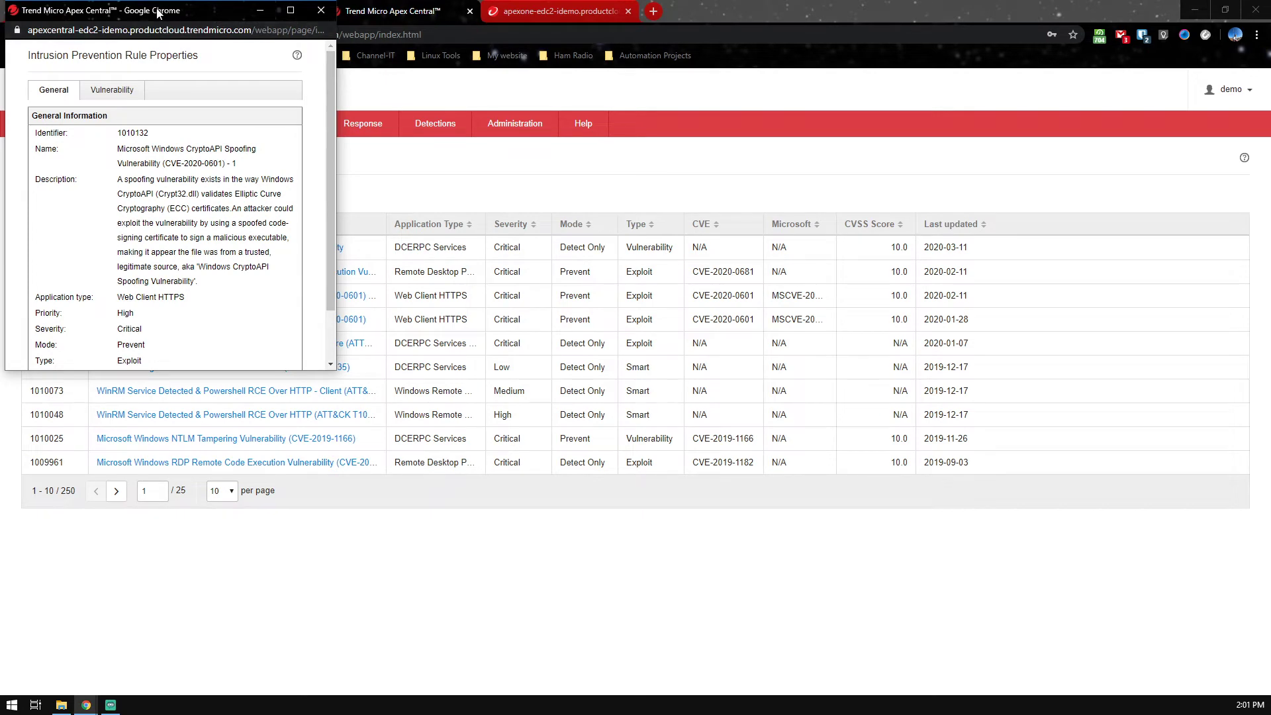
left_click_drag(159, 13, 296, 83)
left_click(428, 81)
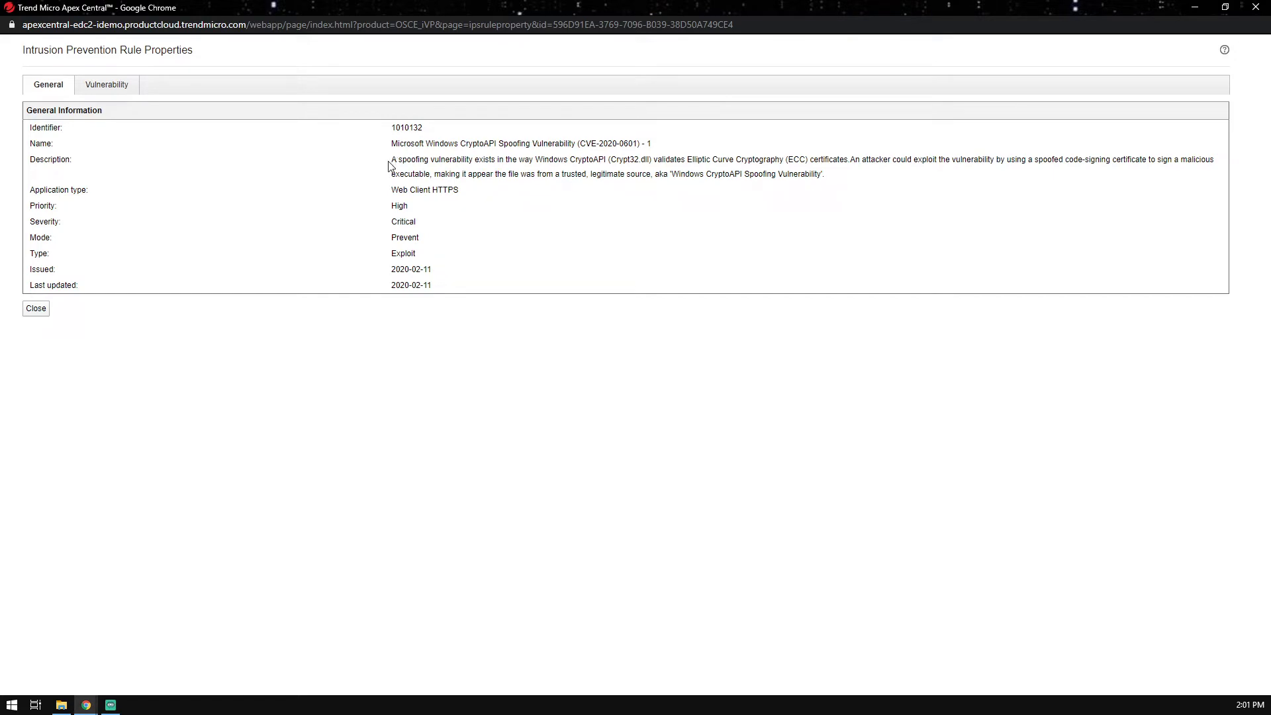
left_click_drag(389, 165, 626, 160)
left_click(679, 161)
left_click_drag(392, 193, 478, 194)
left_click(481, 200)
left_click(1256, 7)
Open Policy Management and view the products available for policies, keeping Apex One Security Agent selected
mouse_move(223, 125)
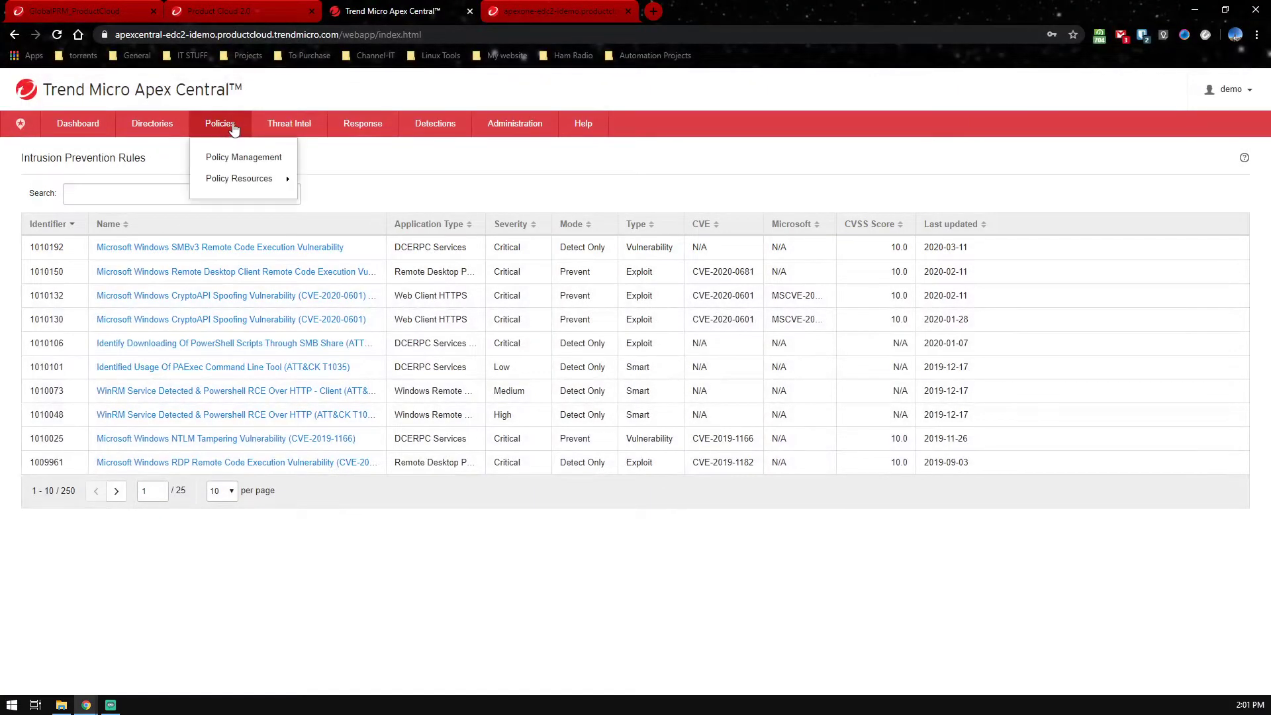
left_click(221, 157)
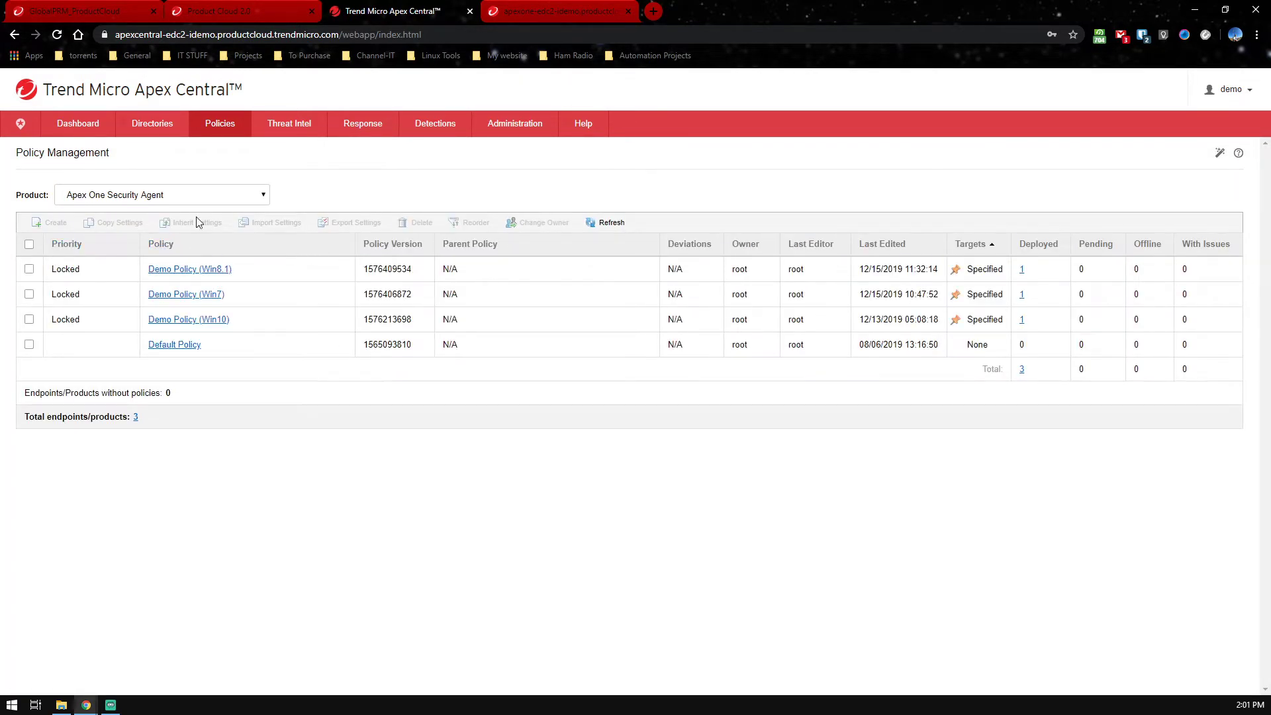
left_click(224, 196)
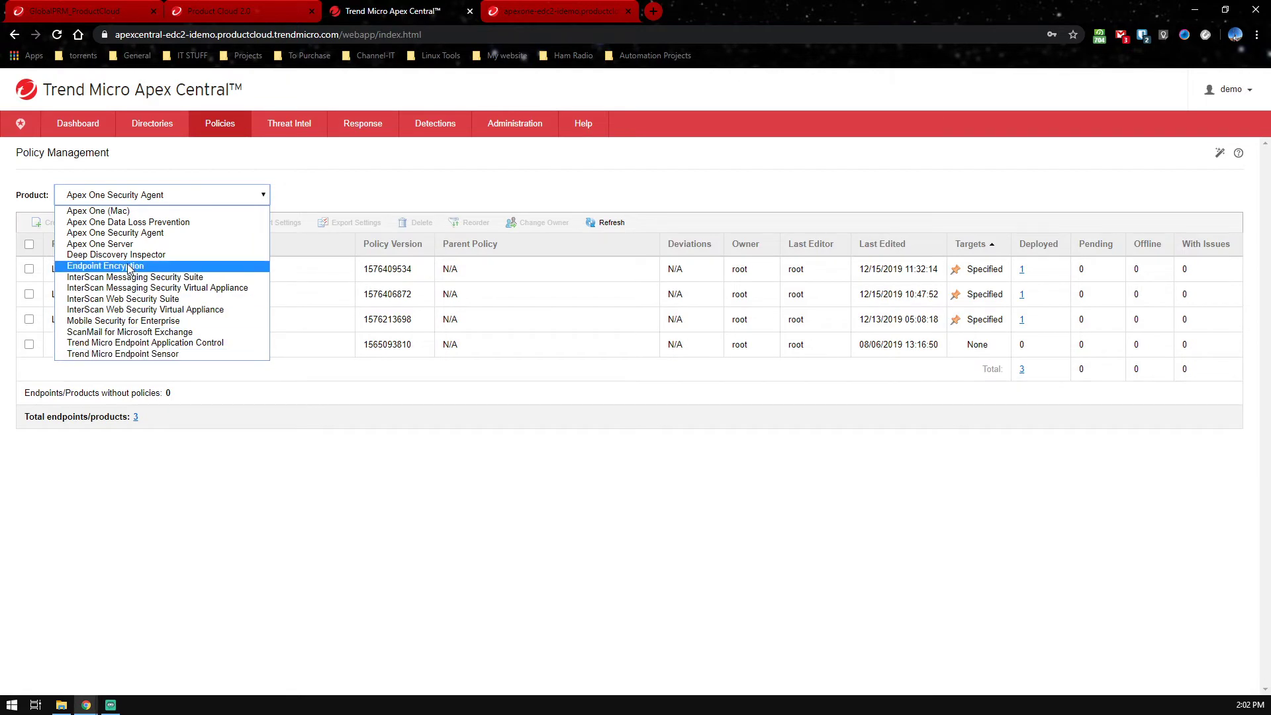
left_click(279, 507)
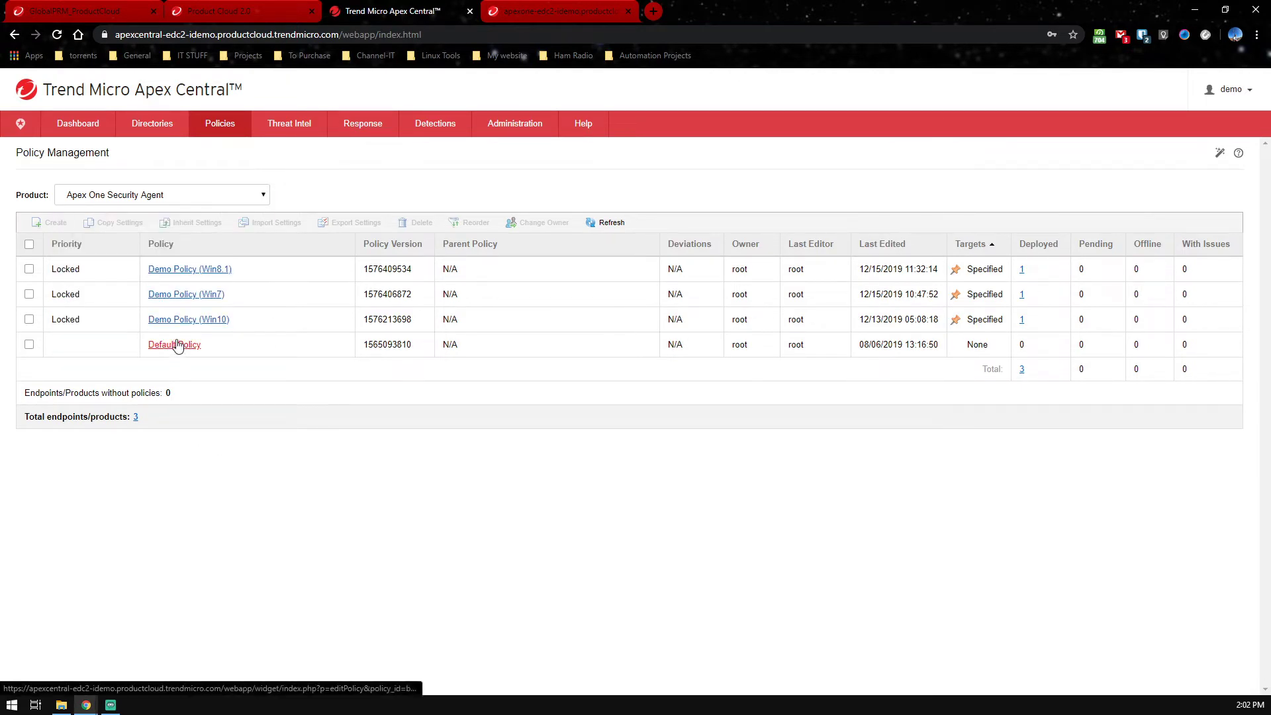
Open Demo Policy (Win8.1) and review its targets and the list of Apex One Security Agent settings categories
left_click(179, 273)
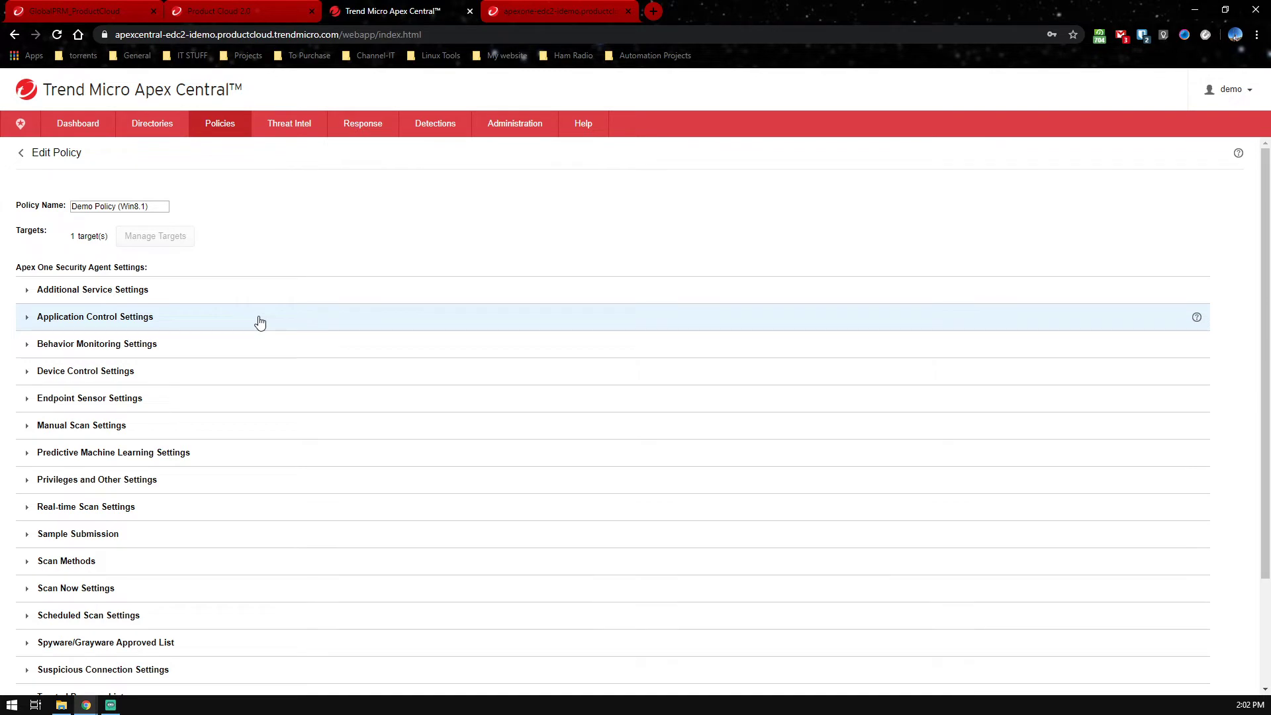
left_click_drag(67, 242, 106, 240)
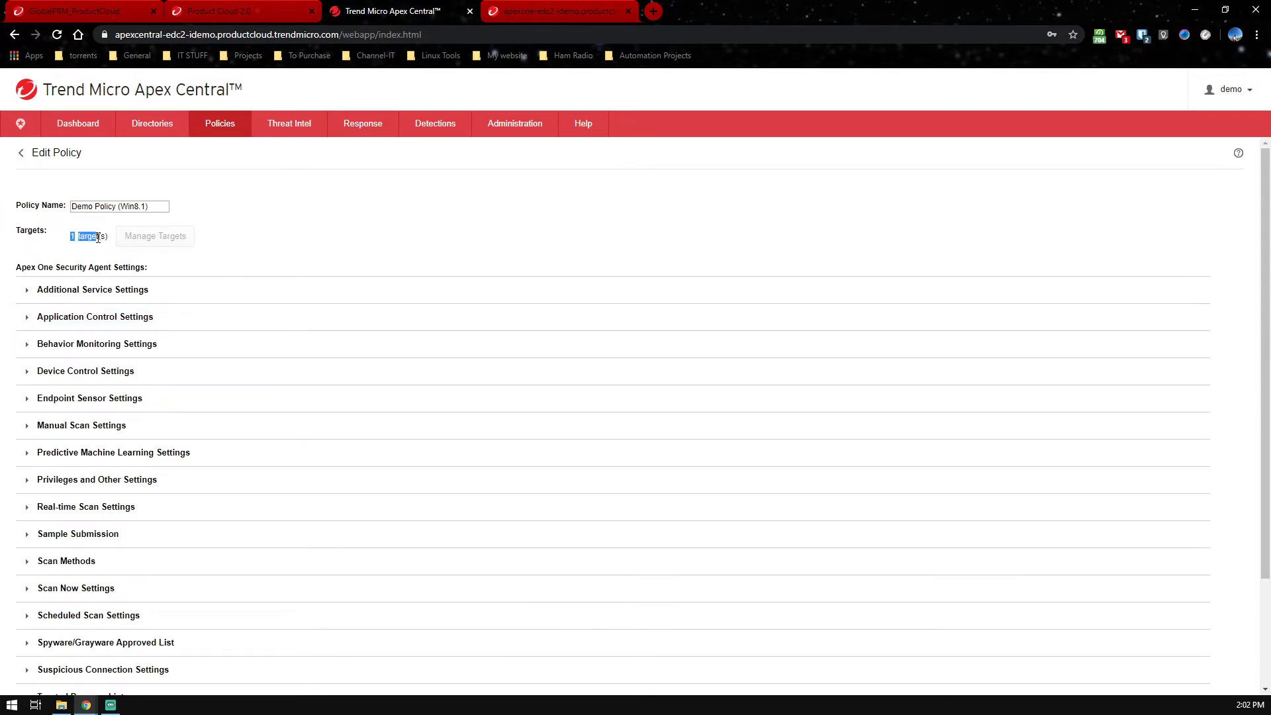
left_click(263, 236)
scroll(273, 420, "down", 2)
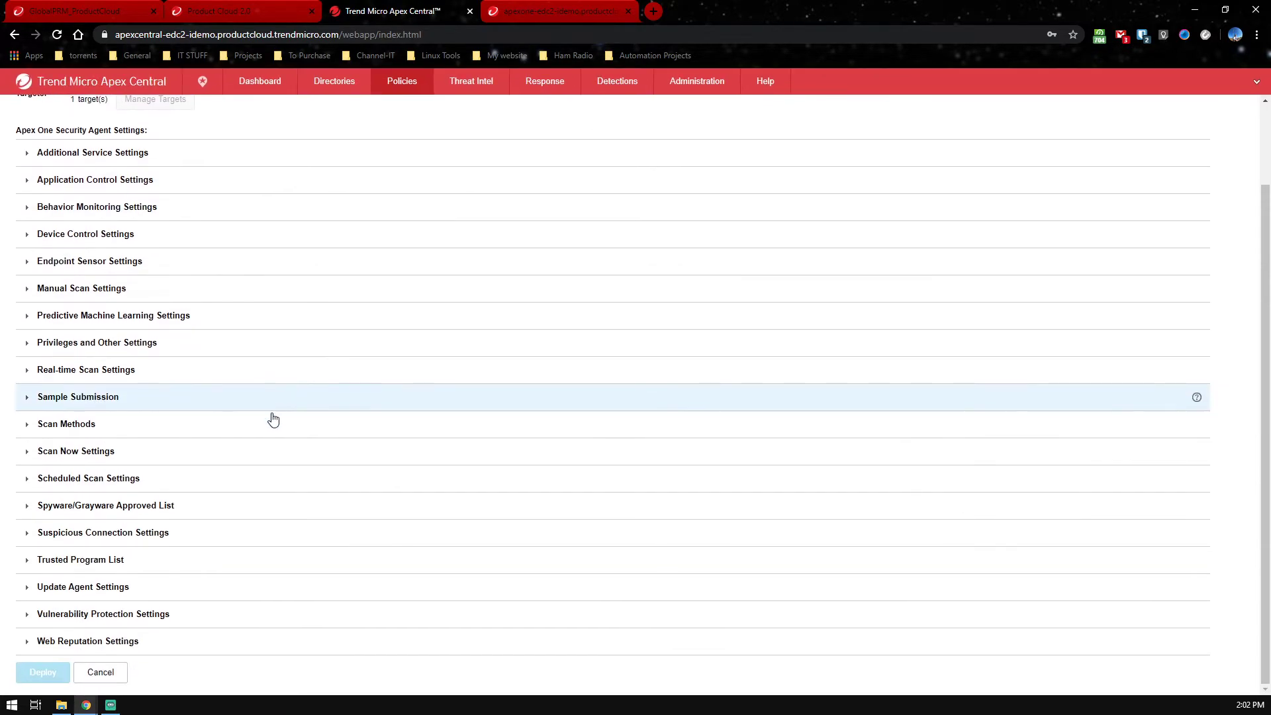
scroll(249, 469, "up", 2)
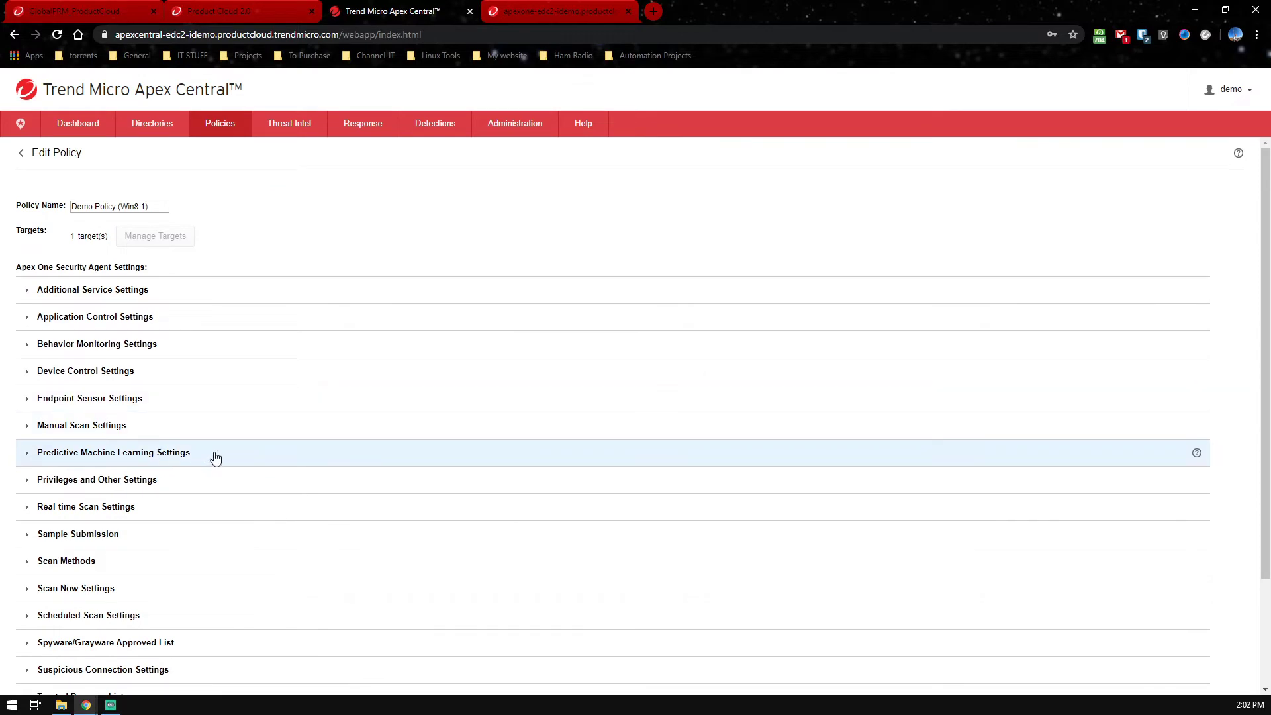
scroll(290, 463, "down", 3)
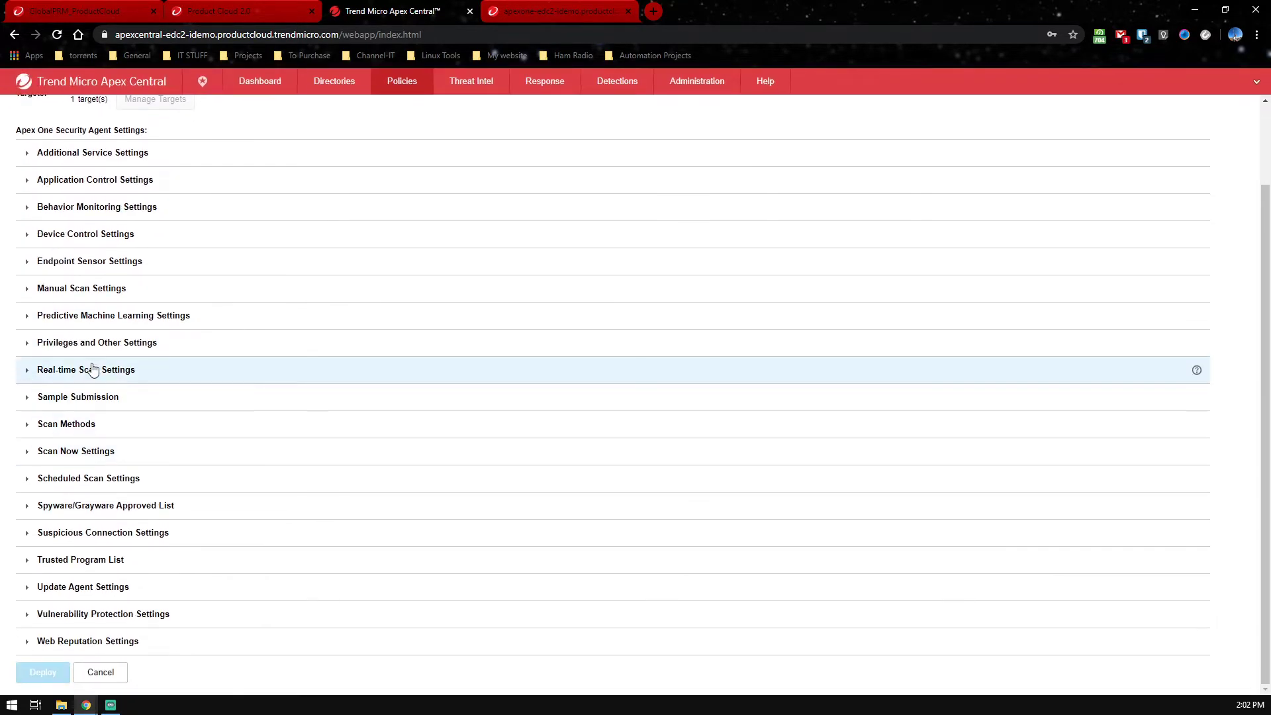
scroll(94, 369, "up", 2)
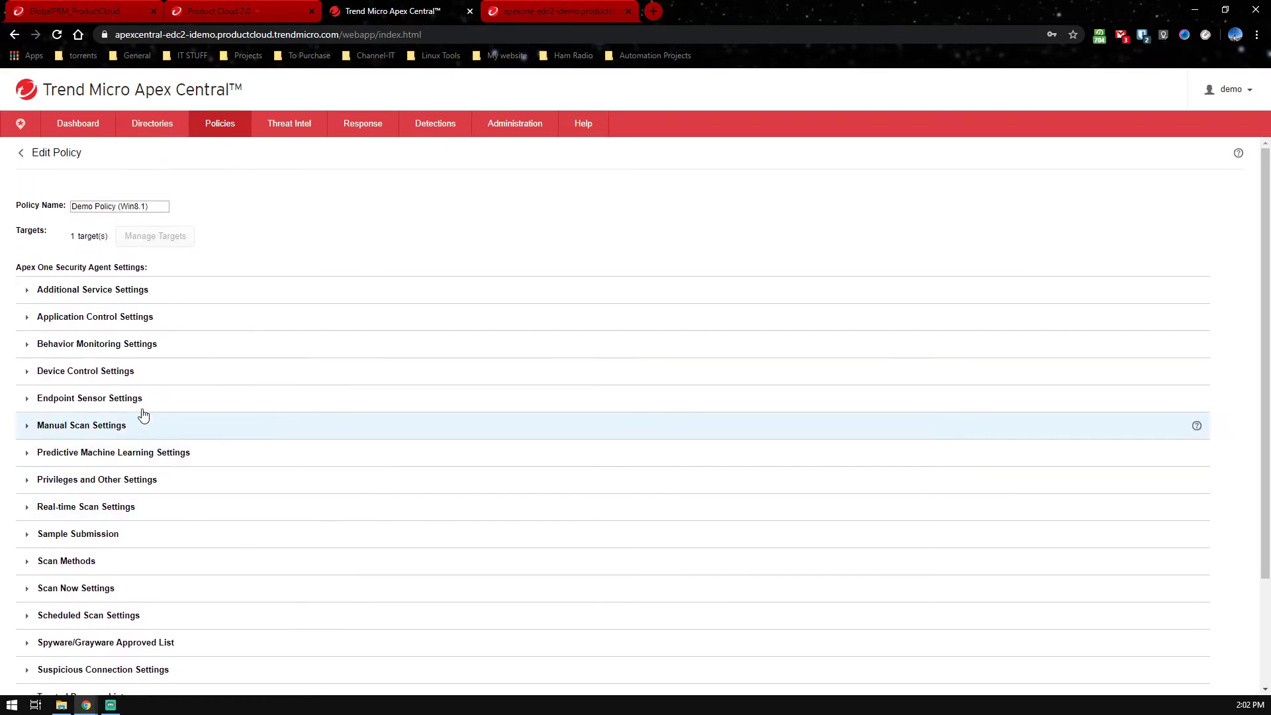
Expand Additional Service Settings, review the services per Windows platform including the Suspicious Connection Service, and collapse the section
left_click(29, 289)
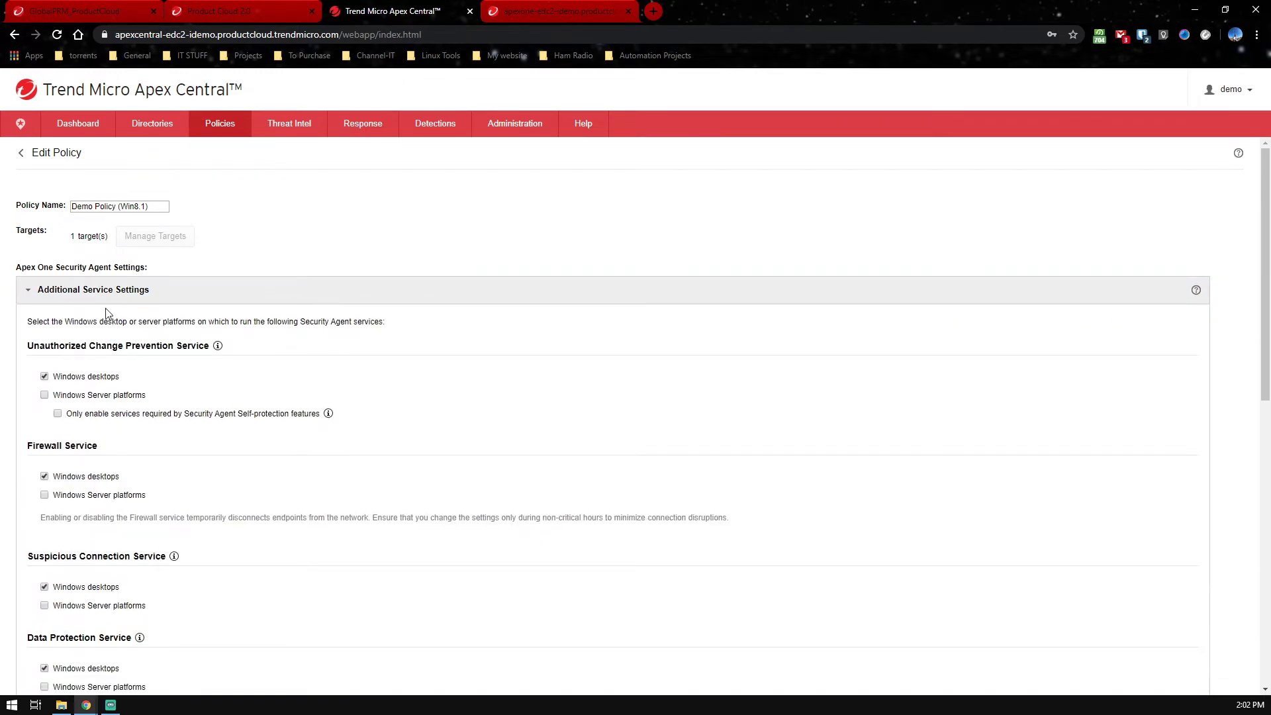
scroll(239, 386, "down", 4)
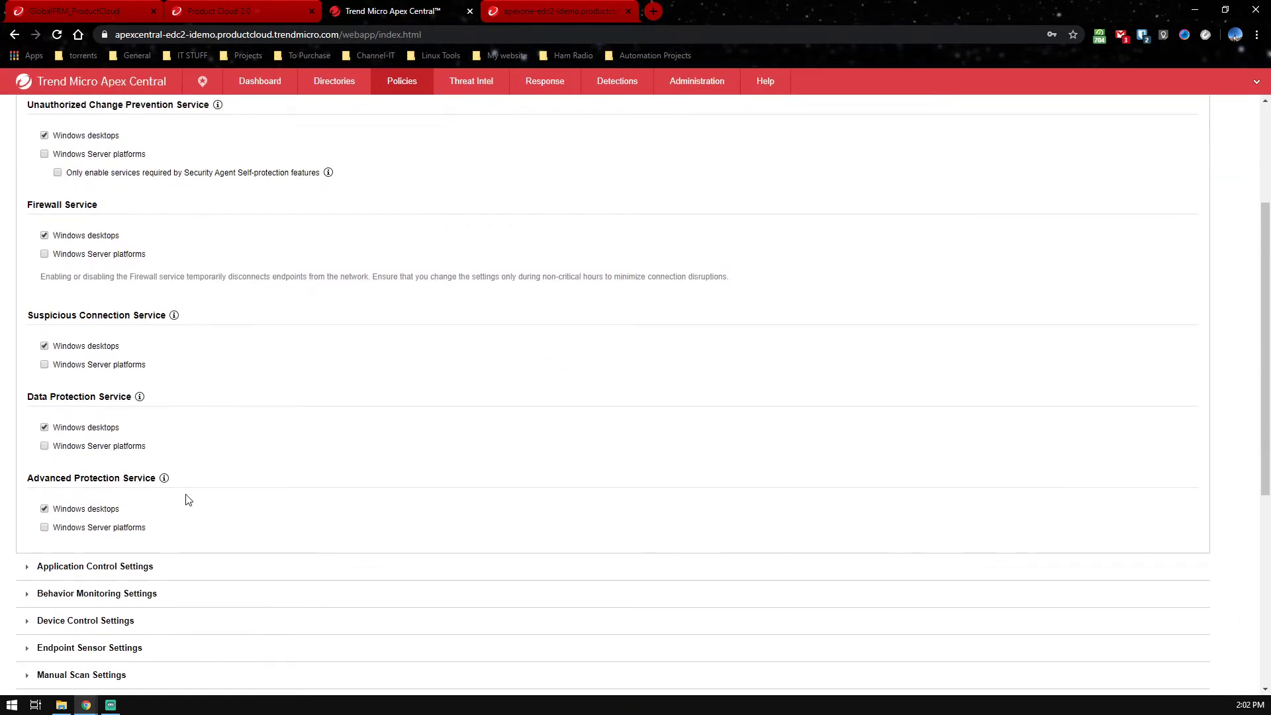
scroll(188, 497, "up", 2)
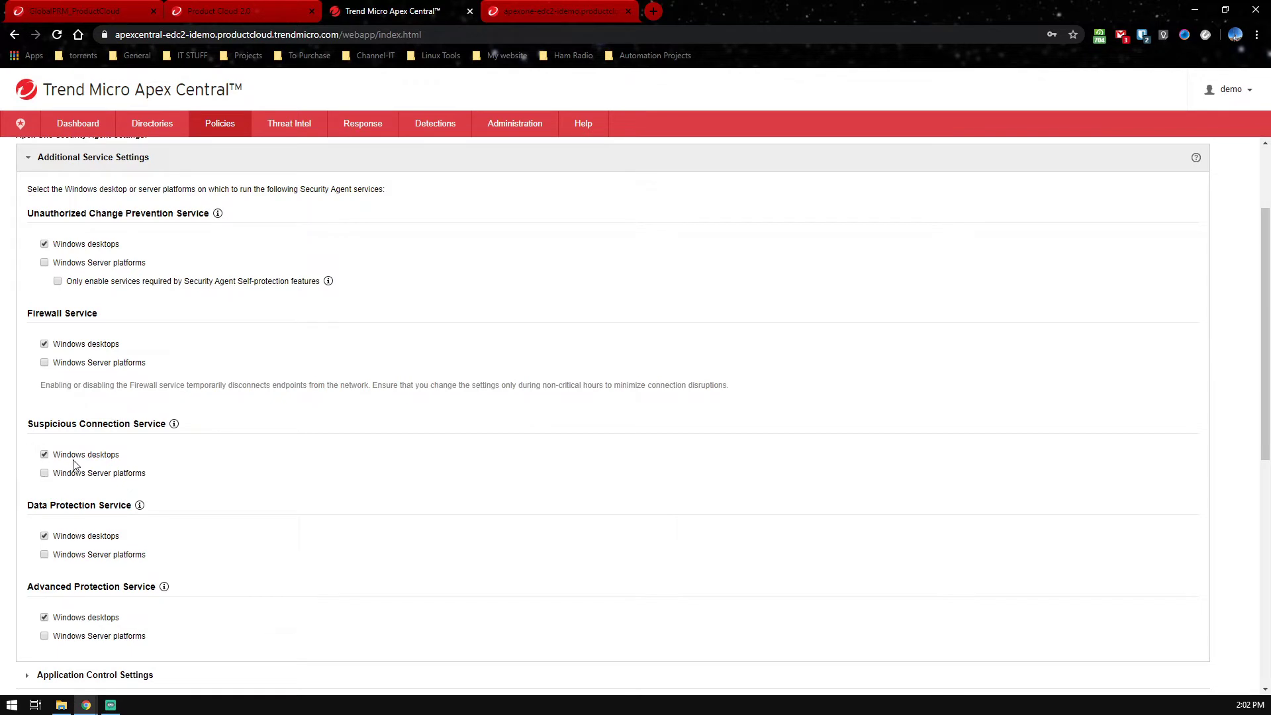
left_click_drag(26, 427, 171, 433)
left_click(142, 467)
scroll(89, 268, "up", 2)
scroll(57, 256, "down", 2)
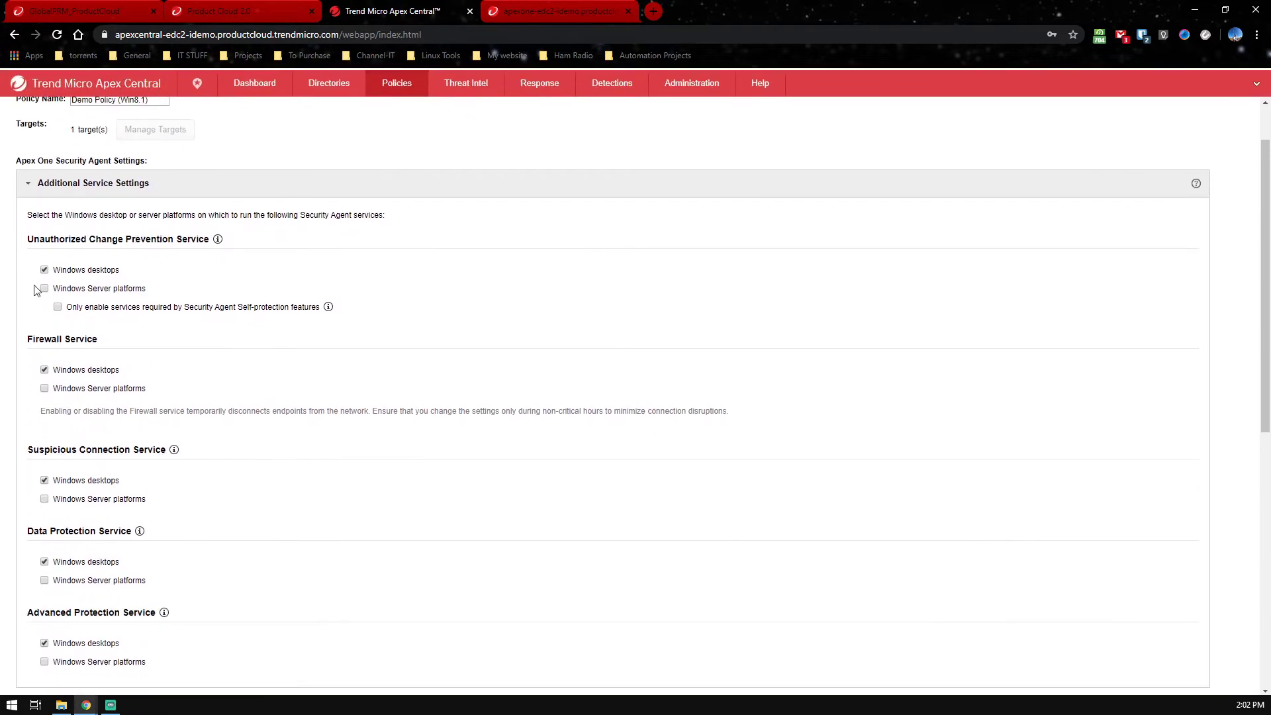
left_click(27, 187)
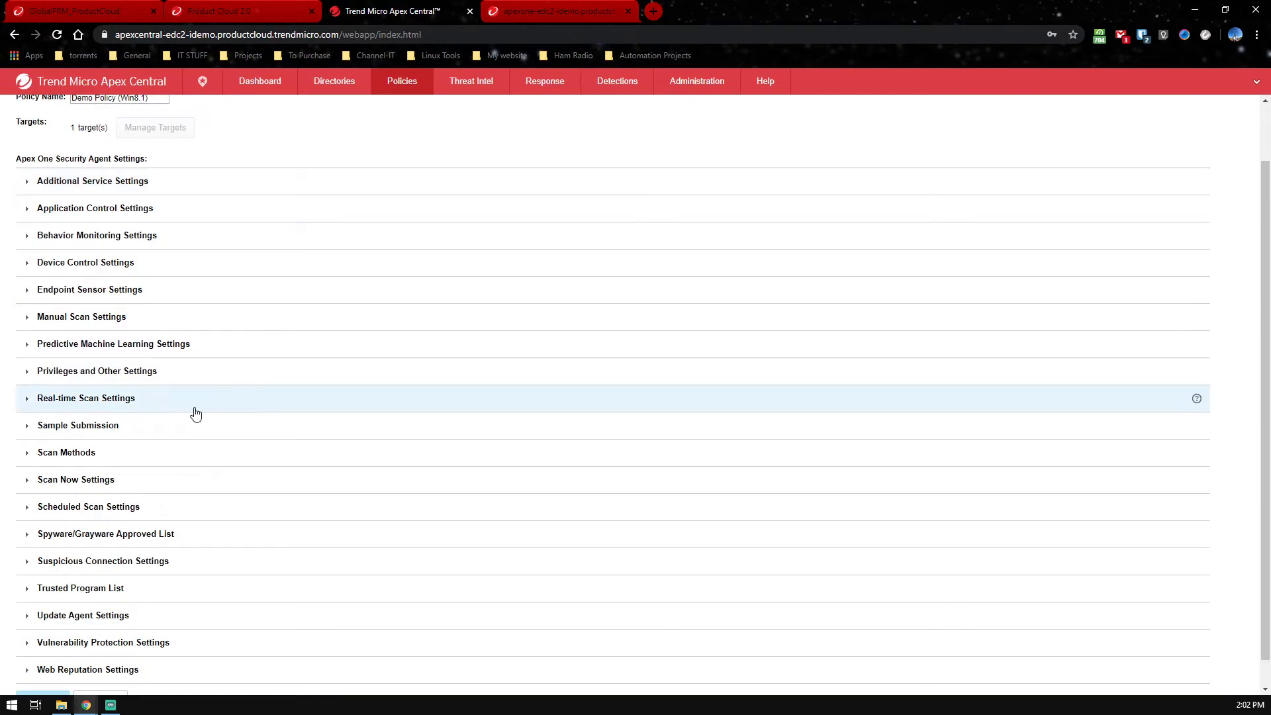
View and collapse Application Control Settings, and examine the Behavior Monitoring rules for malware blocking, newly encountered programs and event monitoring
left_click(28, 209)
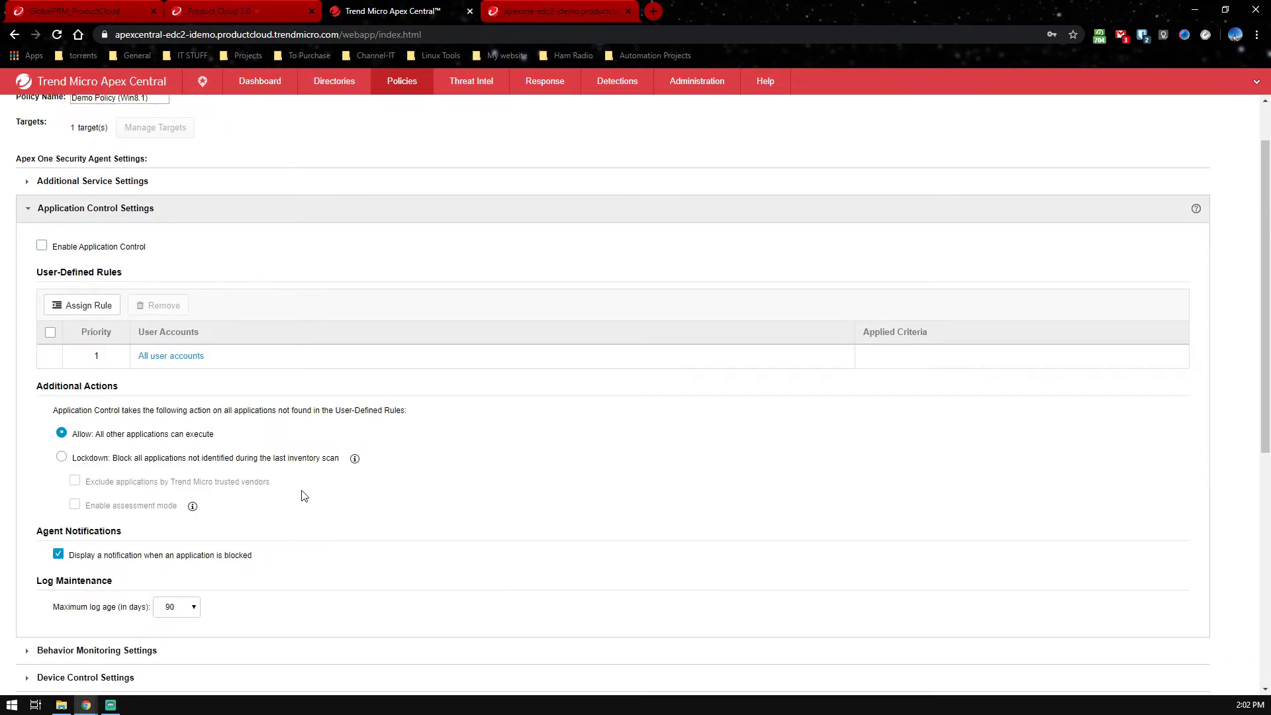
left_click(28, 209)
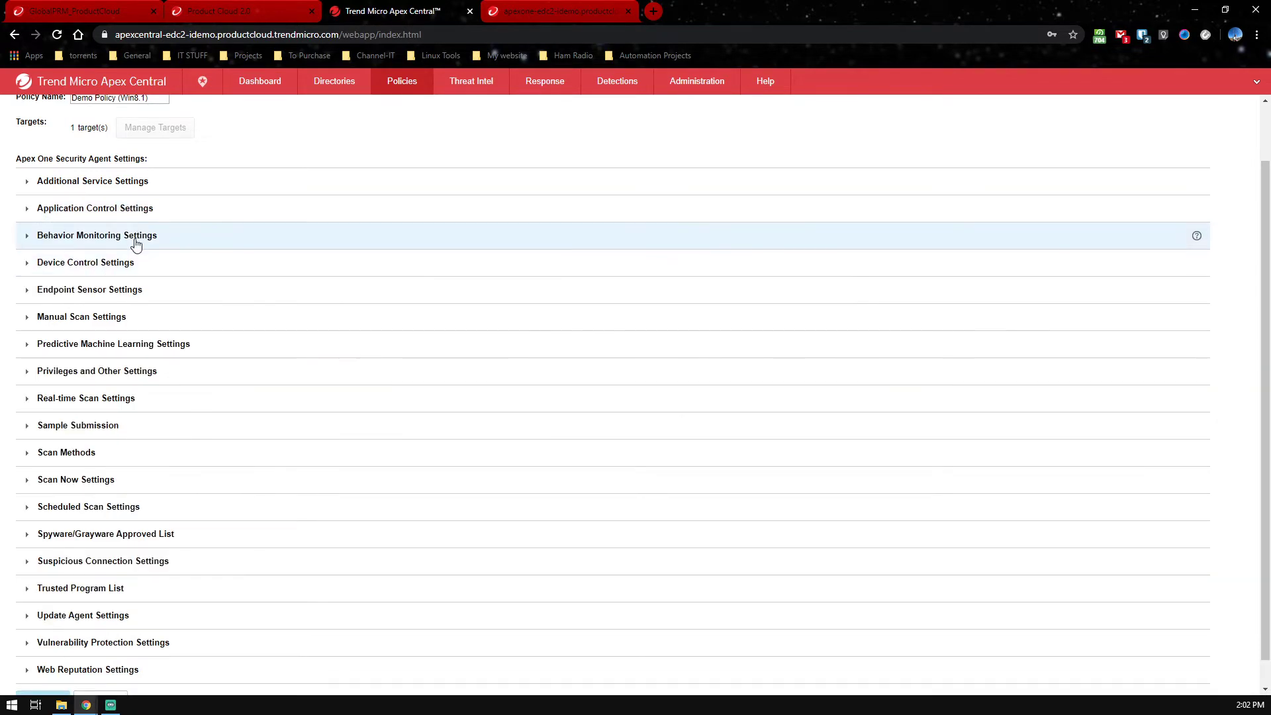
left_click(28, 237)
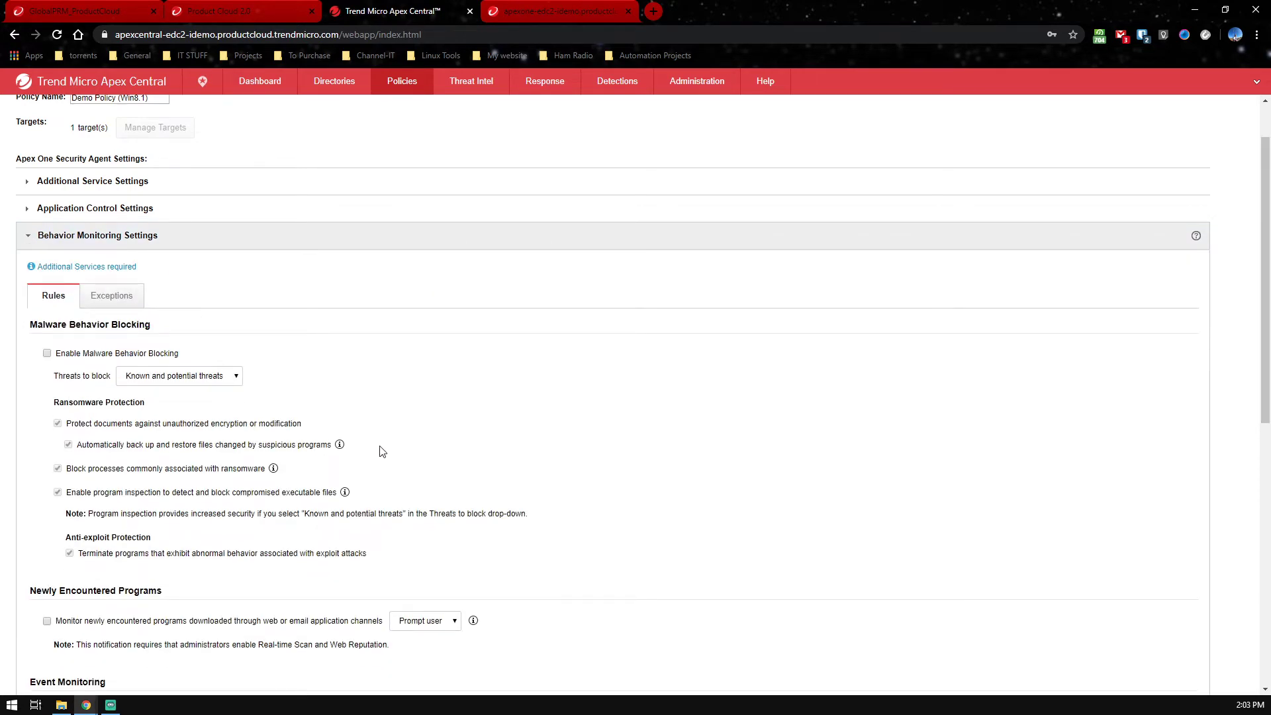
scroll(382, 451, "down", 2)
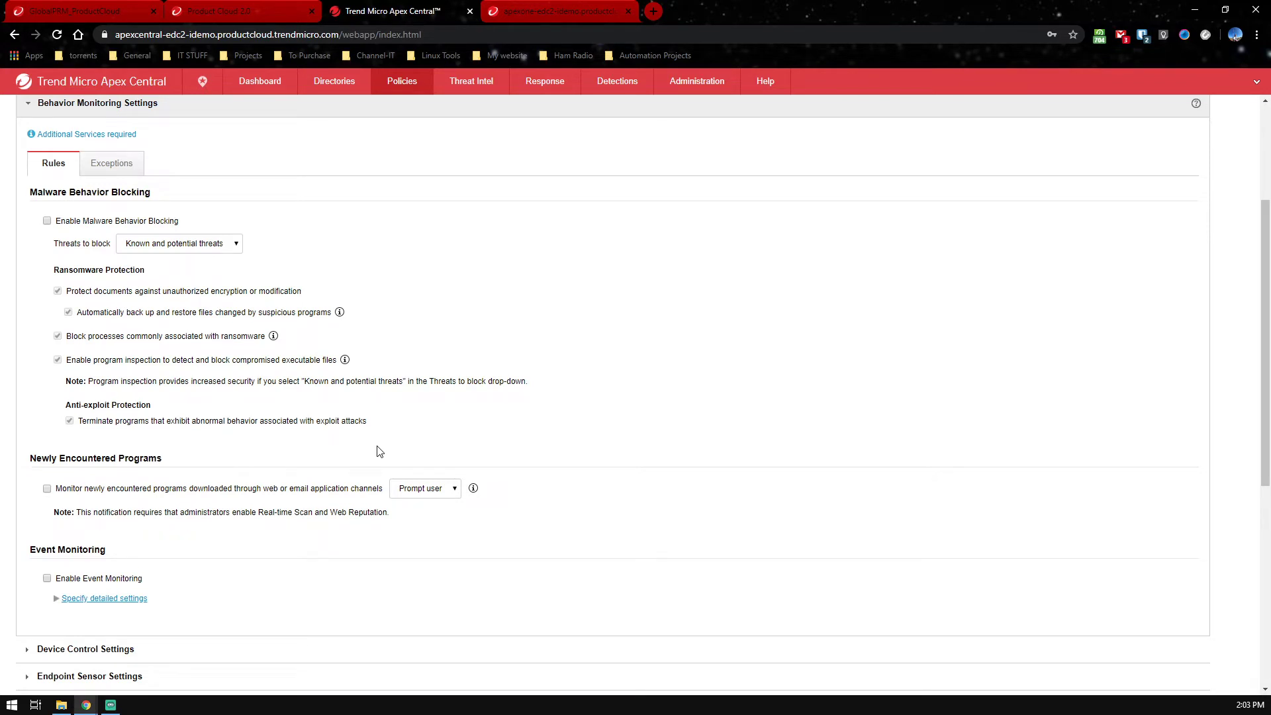
scroll(380, 451, "down", 1)
scroll(378, 446, "up", 3)
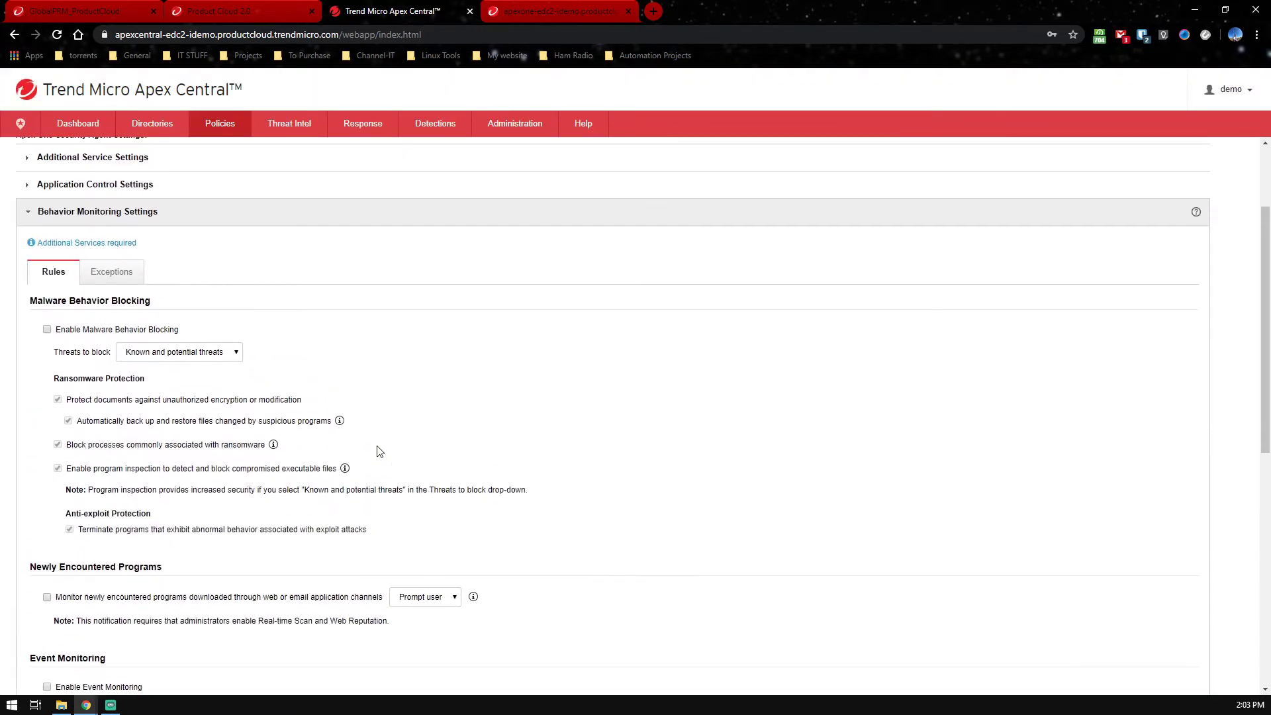
scroll(377, 448, "down", 2)
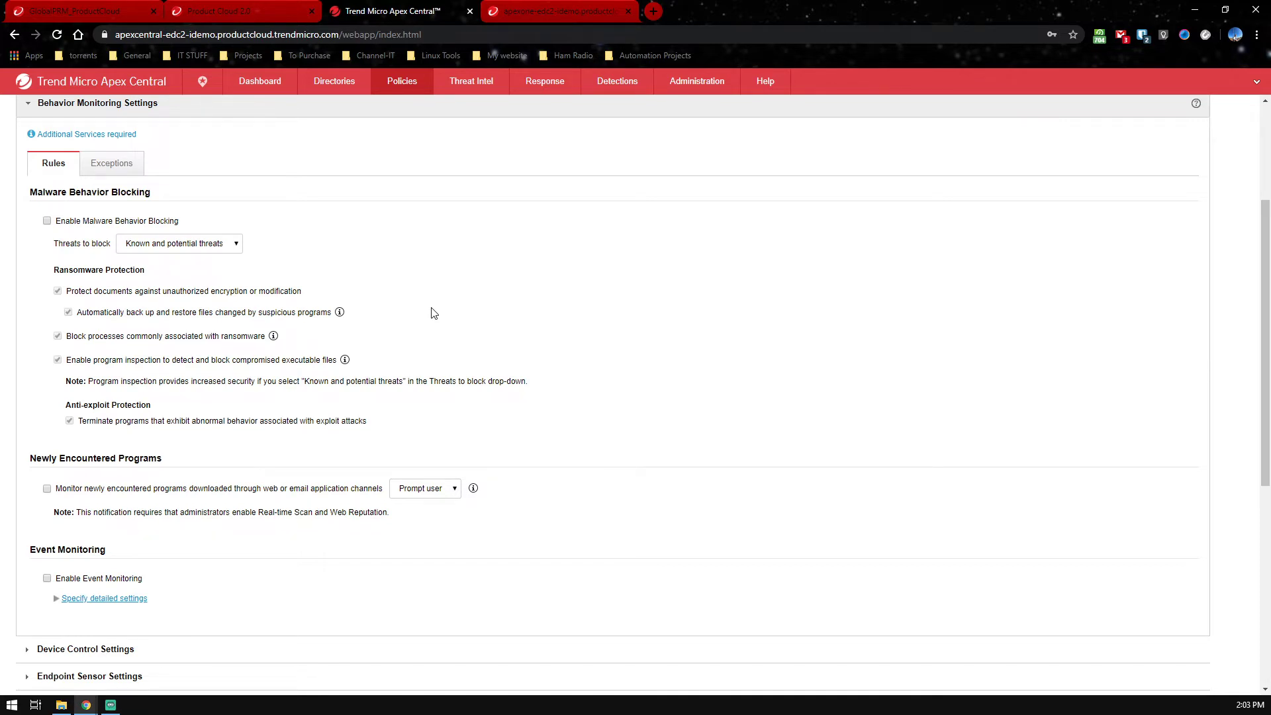
scroll(405, 316, "up", 3)
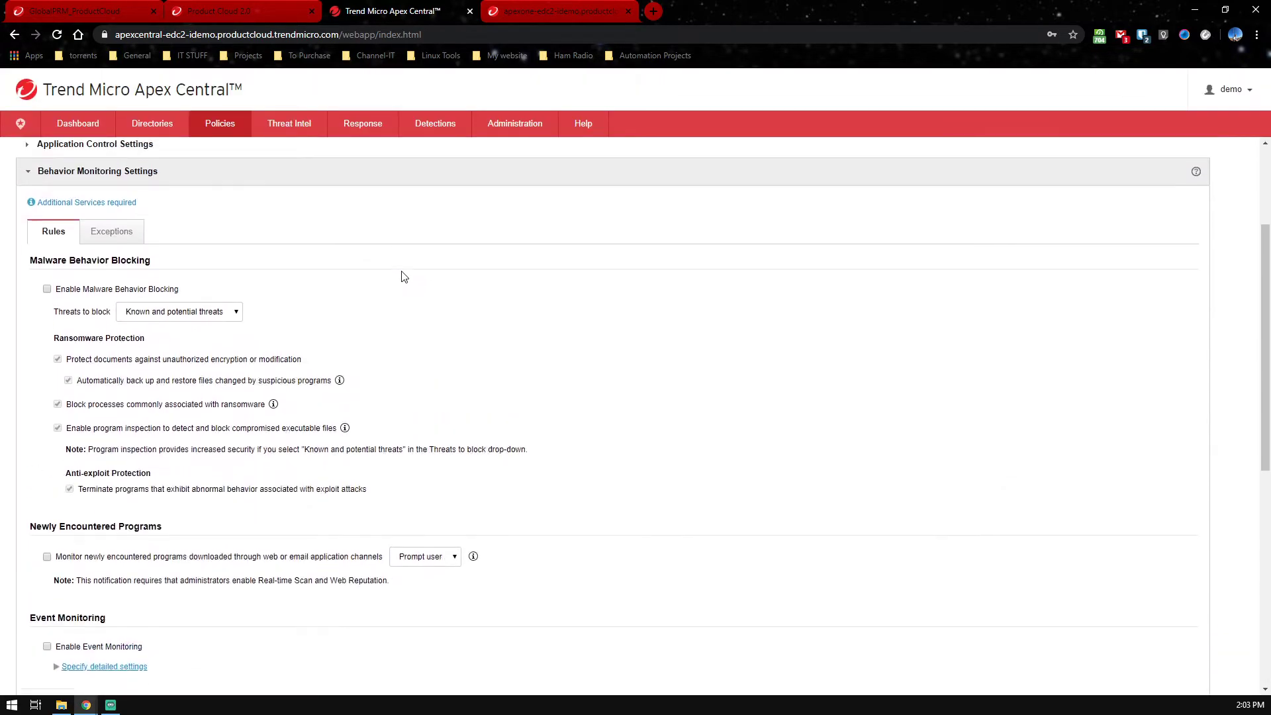
Collapse Behavior Monitoring Settings, expand Device Control Settings, and compare the rules for external and internal agents
left_click(27, 278)
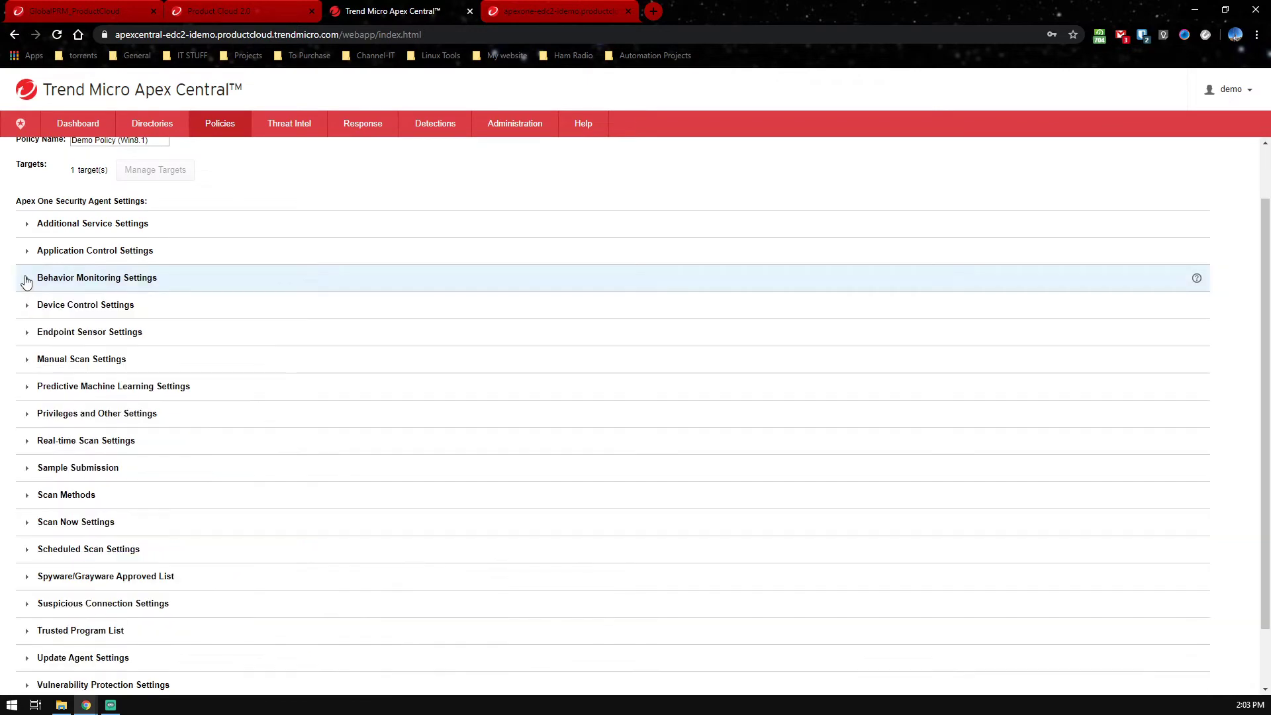
left_click(30, 313)
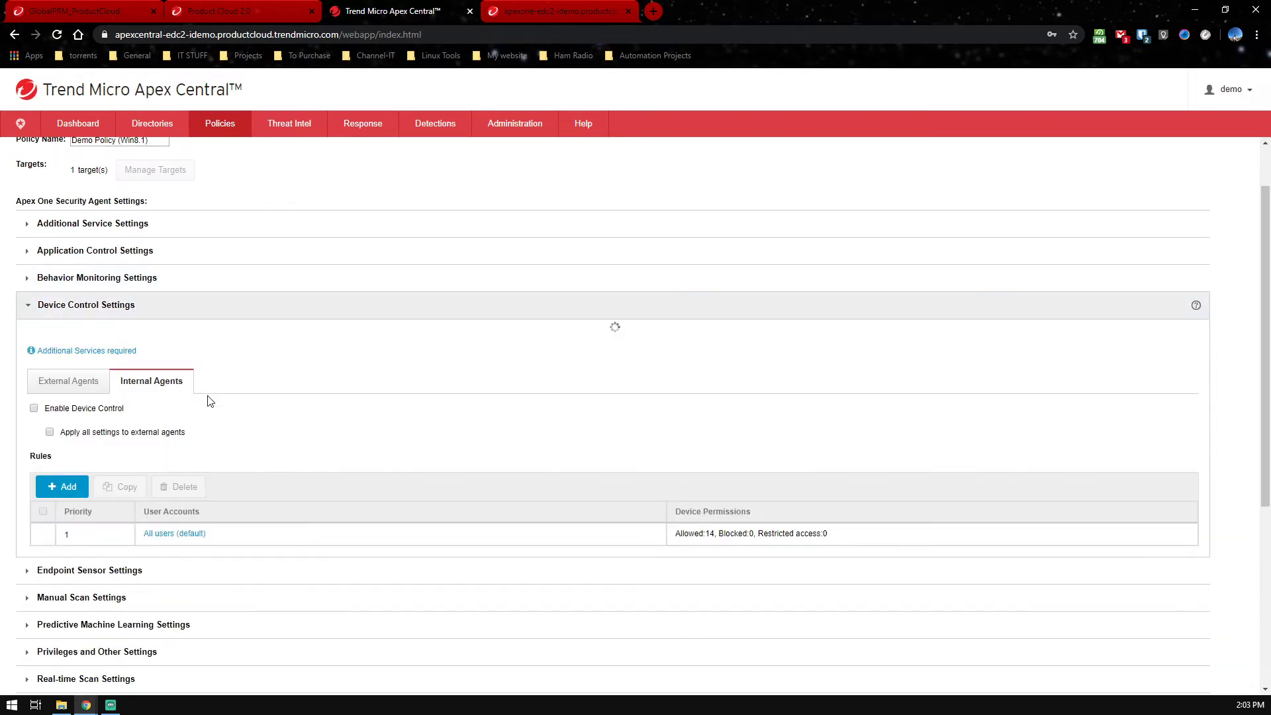
scroll(284, 435, "down", 3)
scroll(286, 435, "up", 3)
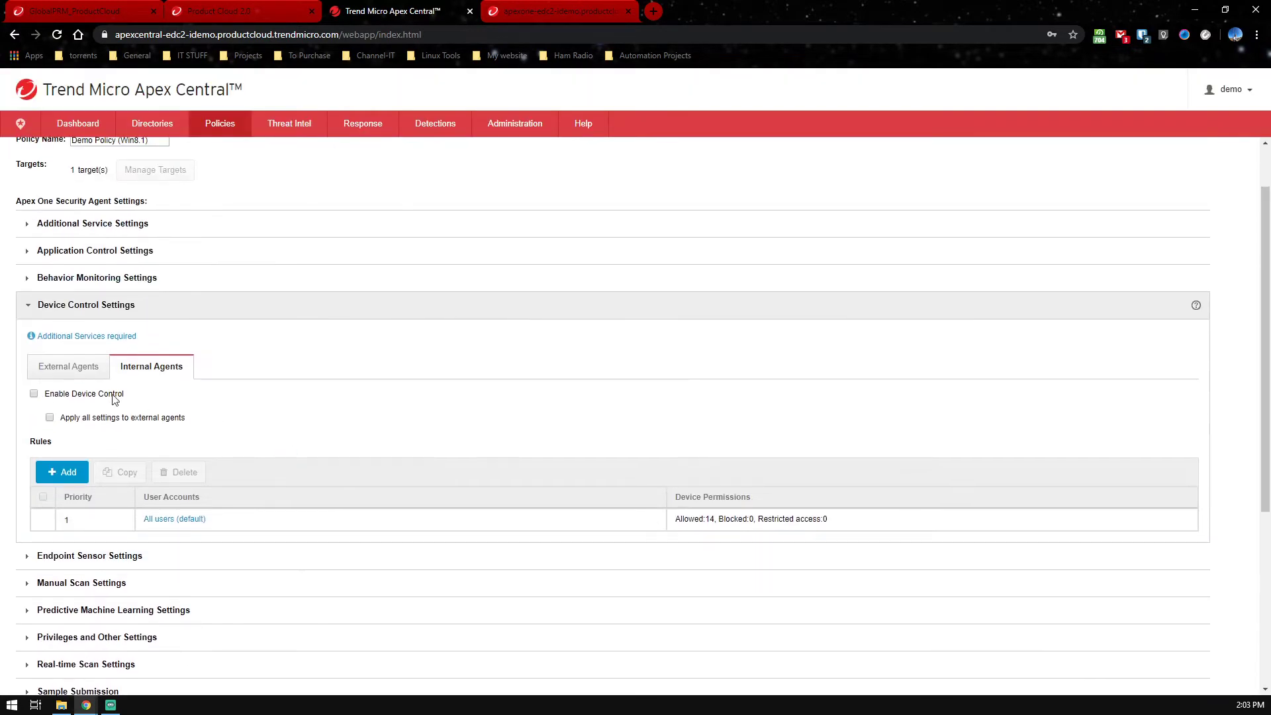
left_click(103, 372)
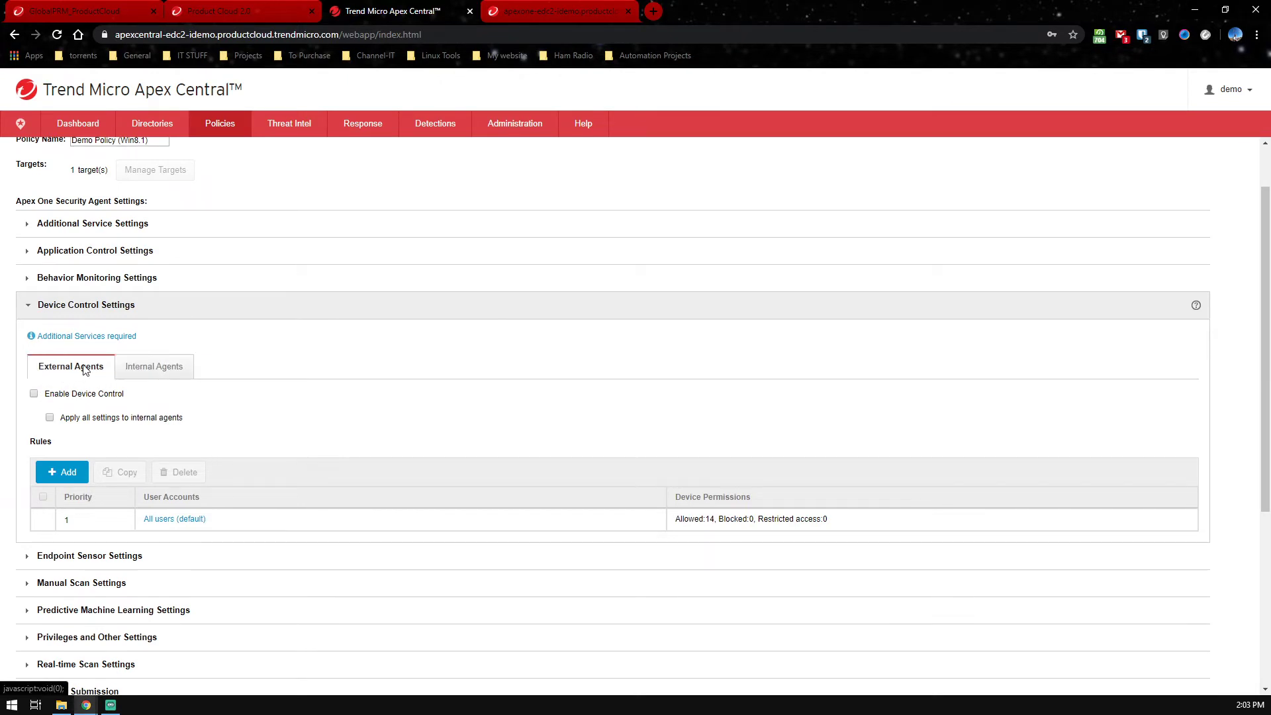
left_click(178, 372)
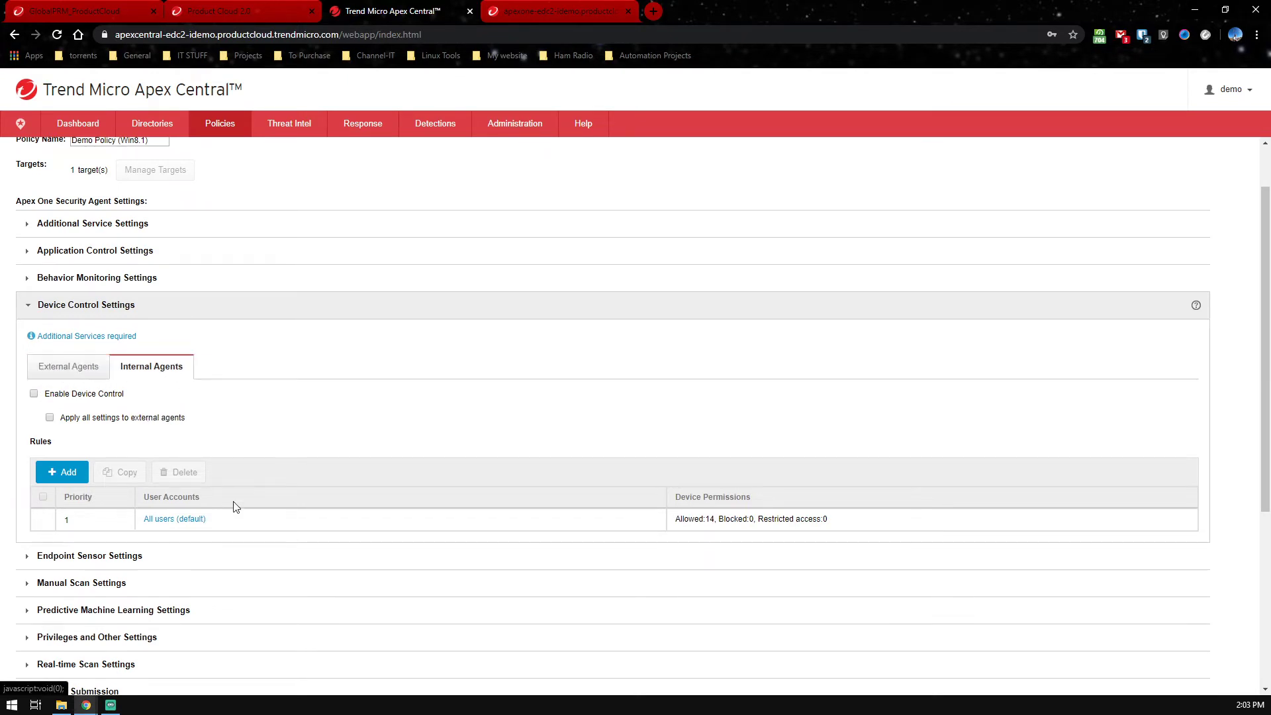
Start a new Device Control rule for internal agents and view the access options for floppy disks, network drives and USB storage drives
left_click(62, 471)
scroll(703, 432, "down", 2)
scroll(662, 435, "up", 1)
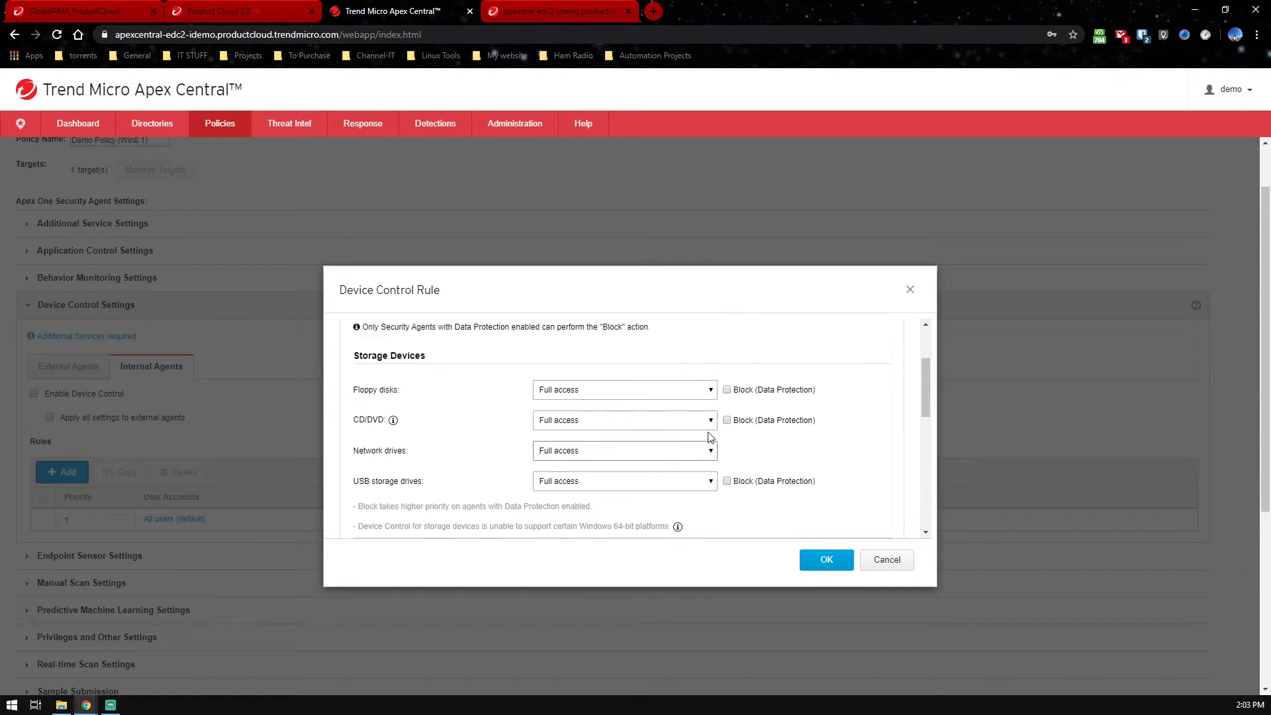
left_click(613, 433)
left_click(613, 433)
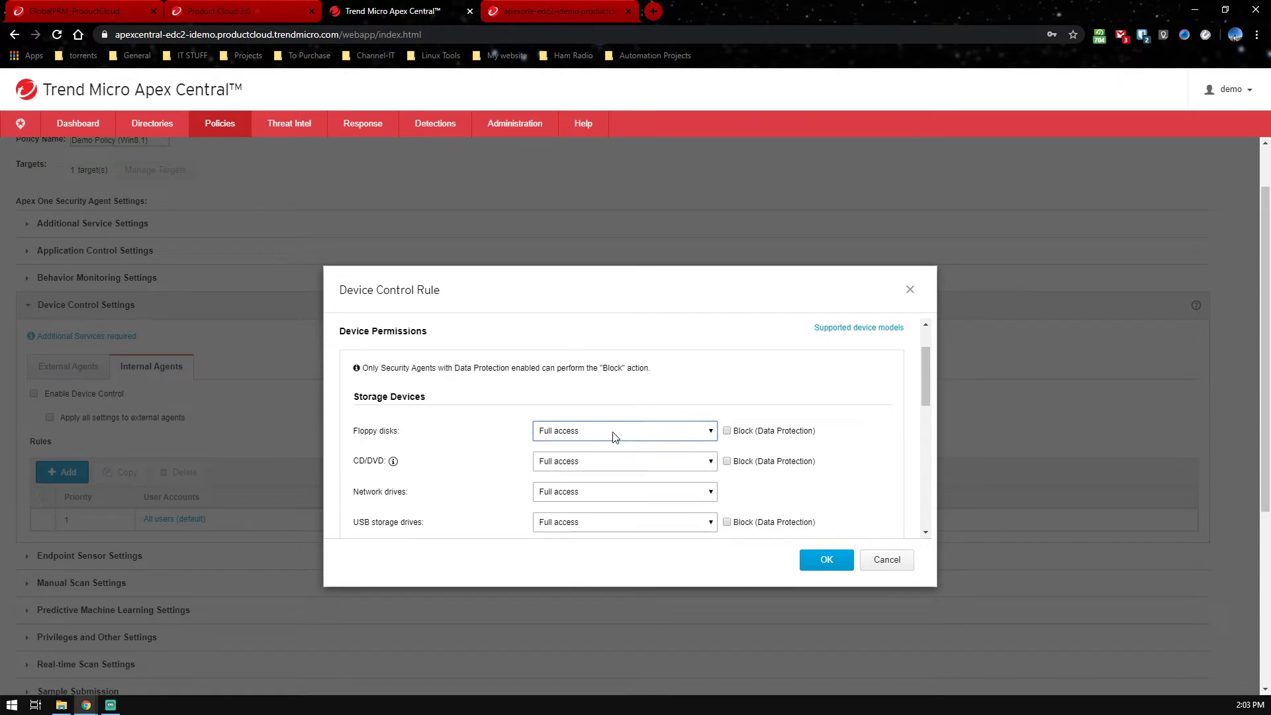
left_click(582, 496)
left_click(582, 498)
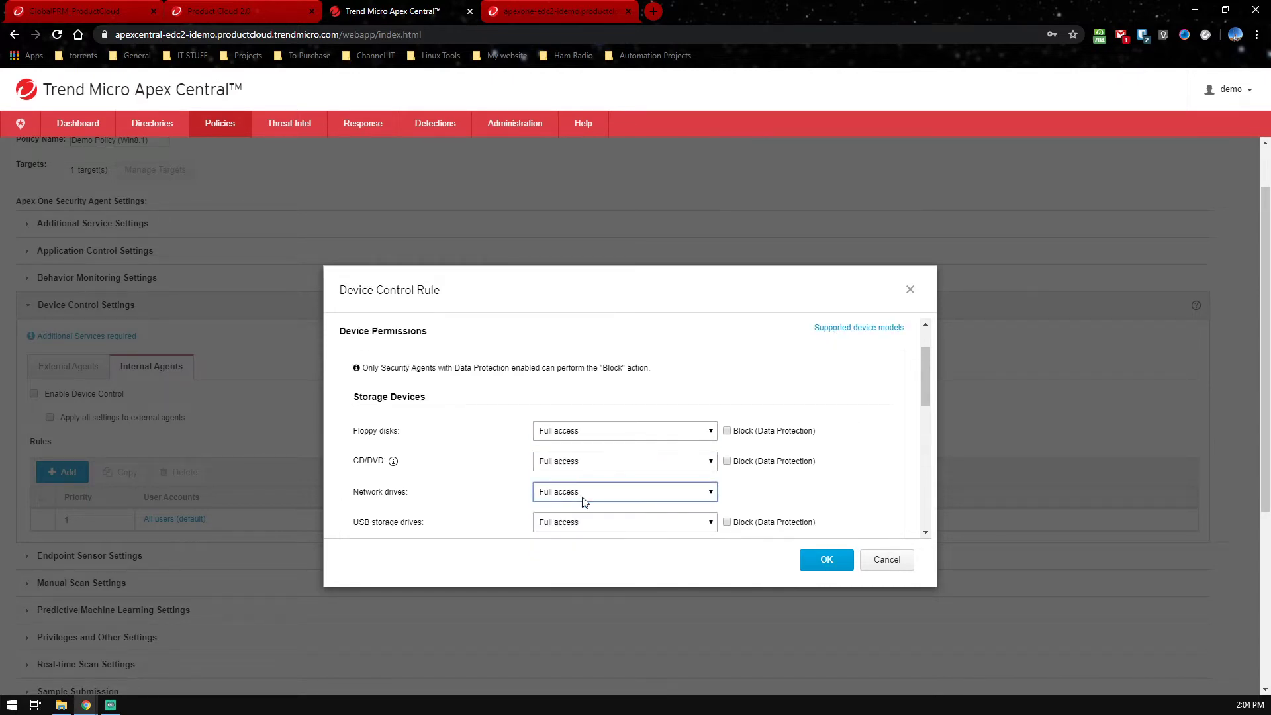
scroll(582, 498, "down", 1)
left_click(599, 456)
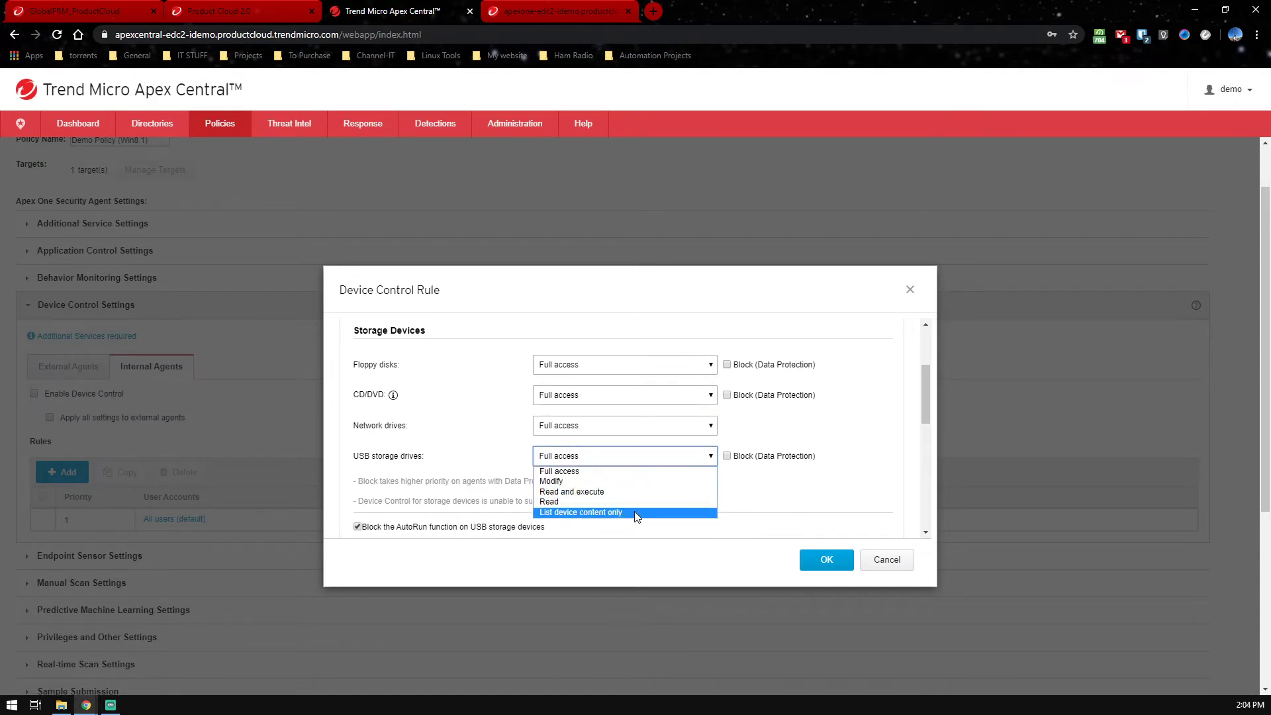
left_click(772, 489)
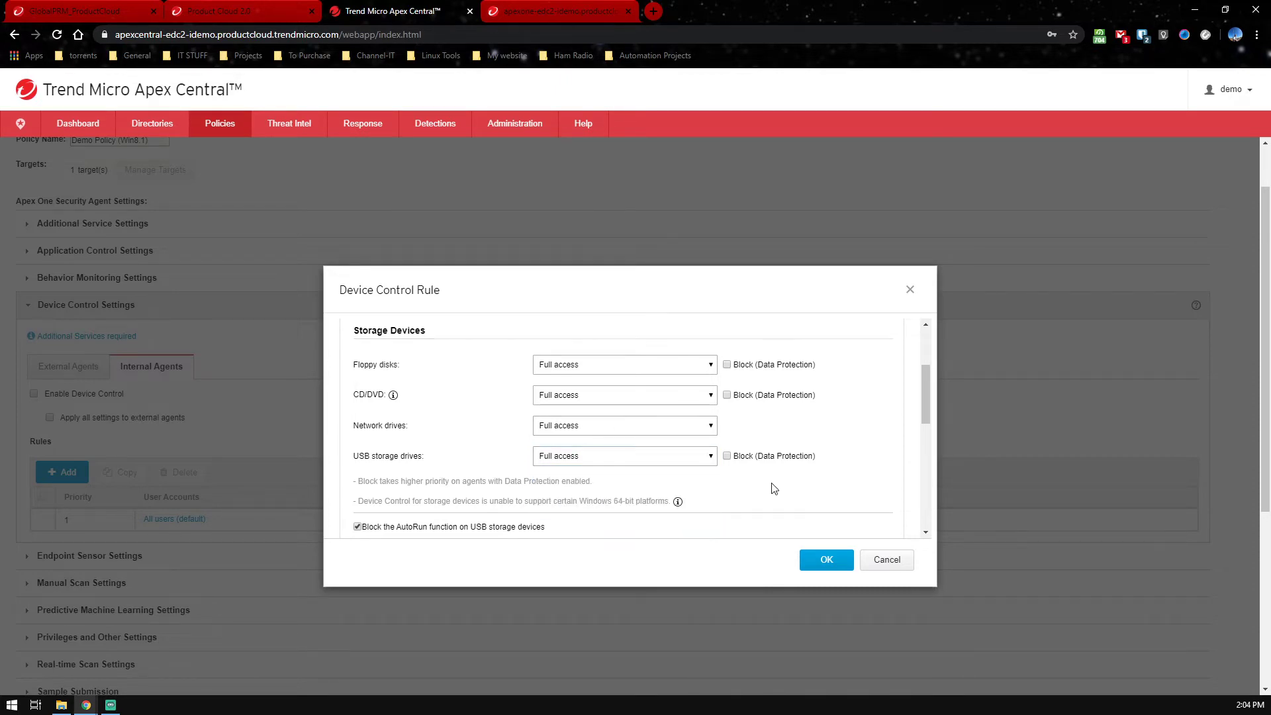
Review the rule's AutoRun, notification, mobile device and non-storage device permissions, and close the rule without saving it
scroll(728, 412, "down", 3)
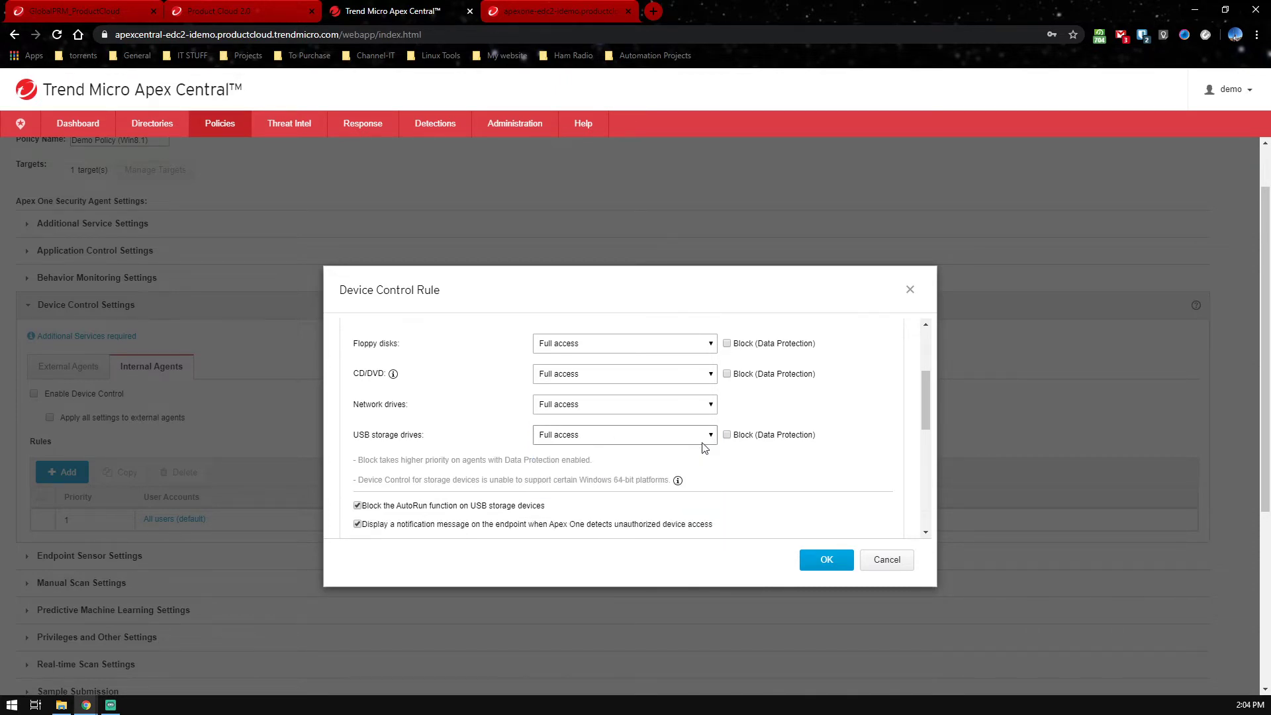
scroll(602, 467, "down", 1)
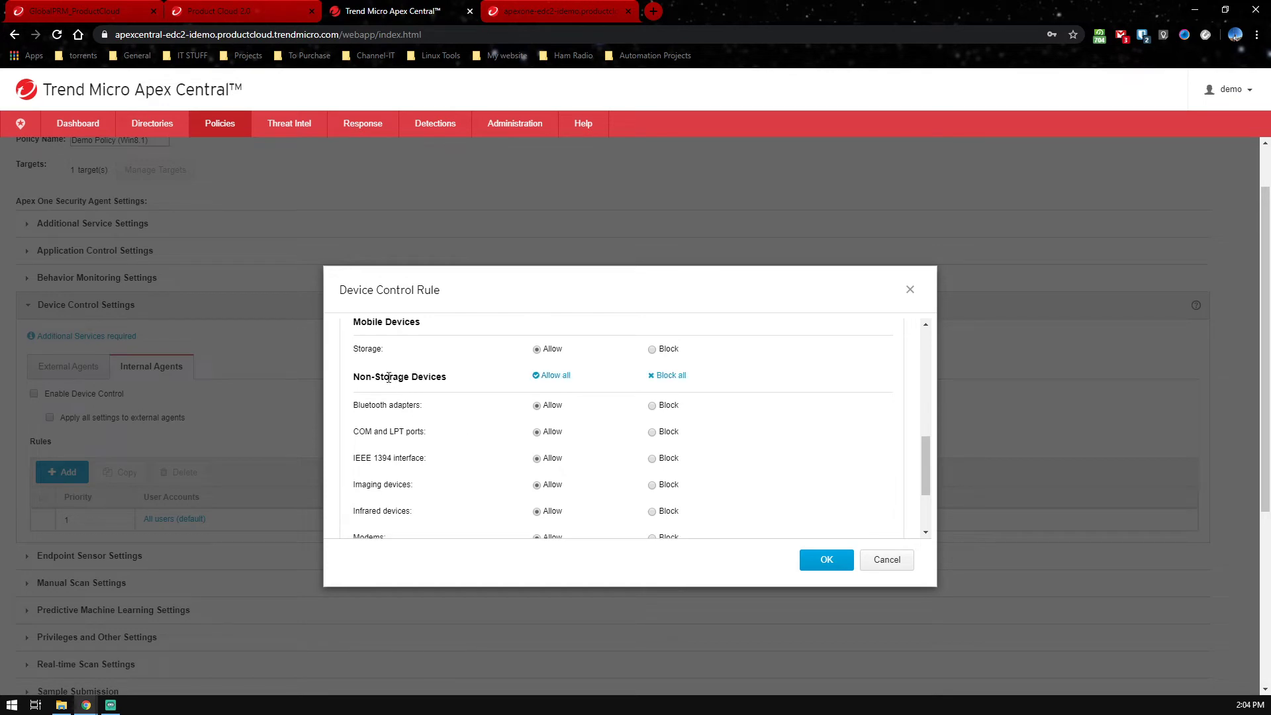
scroll(398, 397, "up", 2)
scroll(380, 374, "down", 1)
scroll(384, 378, "up", 1)
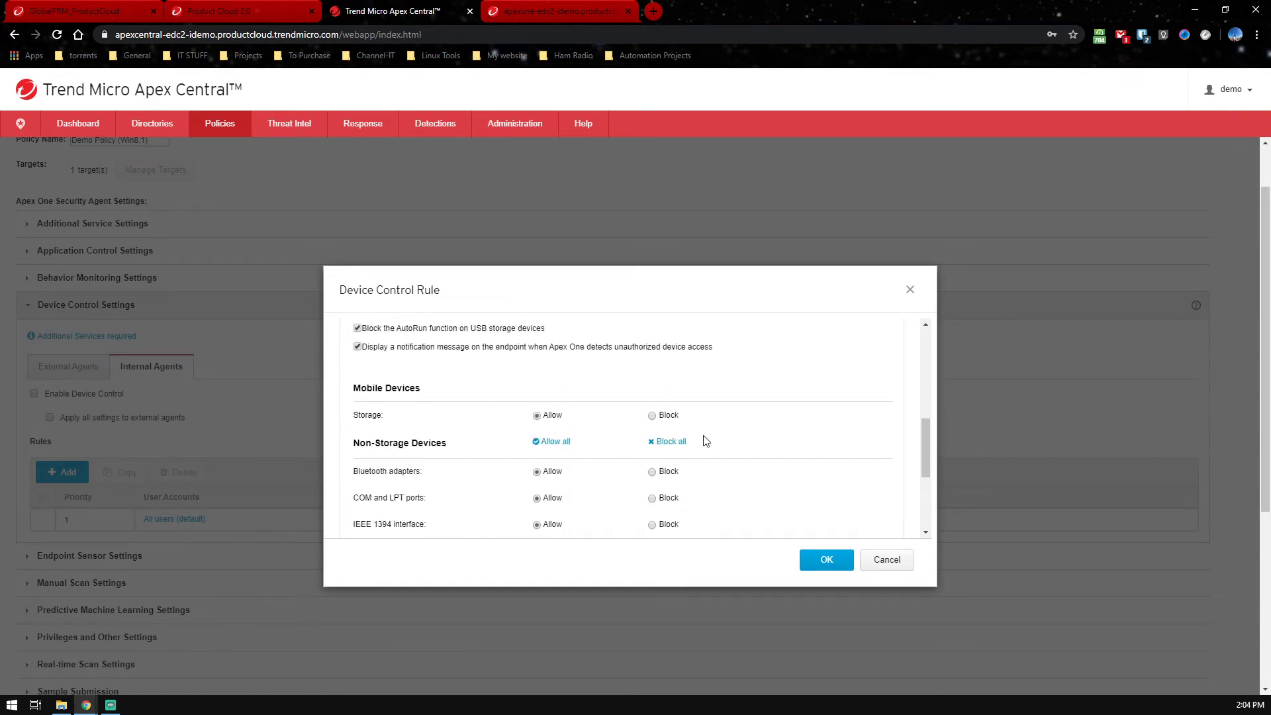
scroll(828, 431, "down", 1)
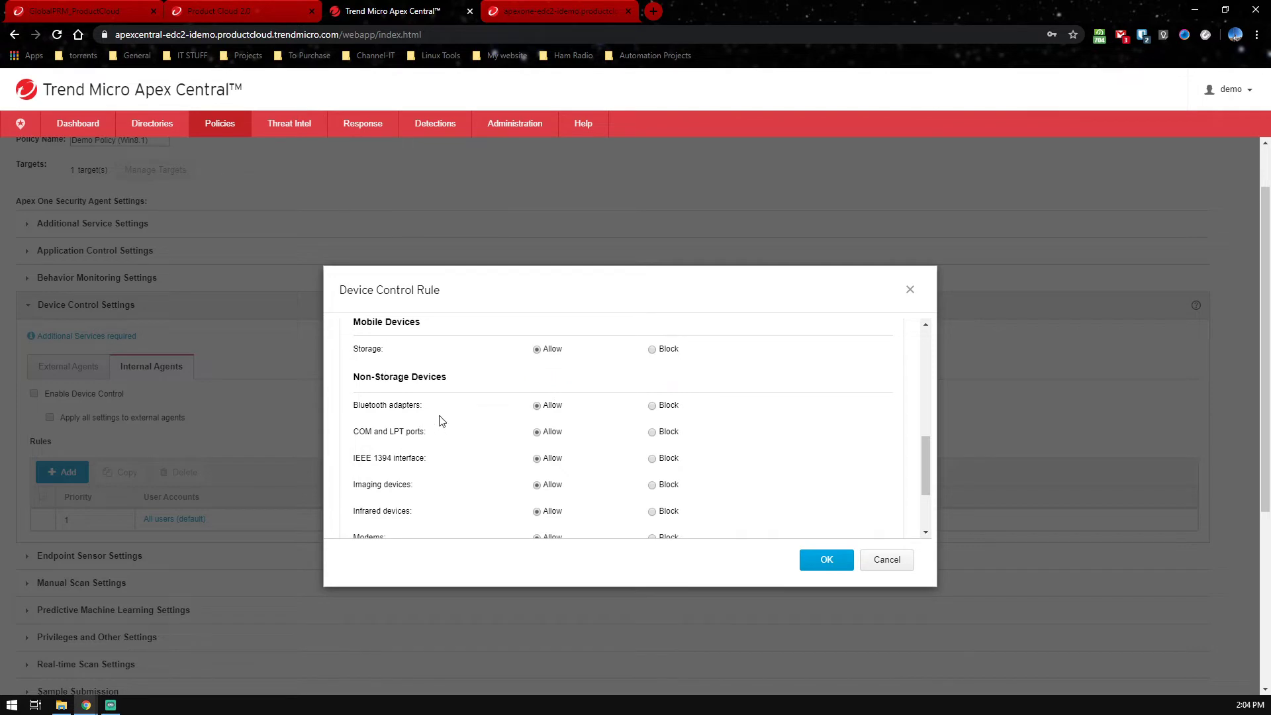
scroll(440, 424, "down", 1)
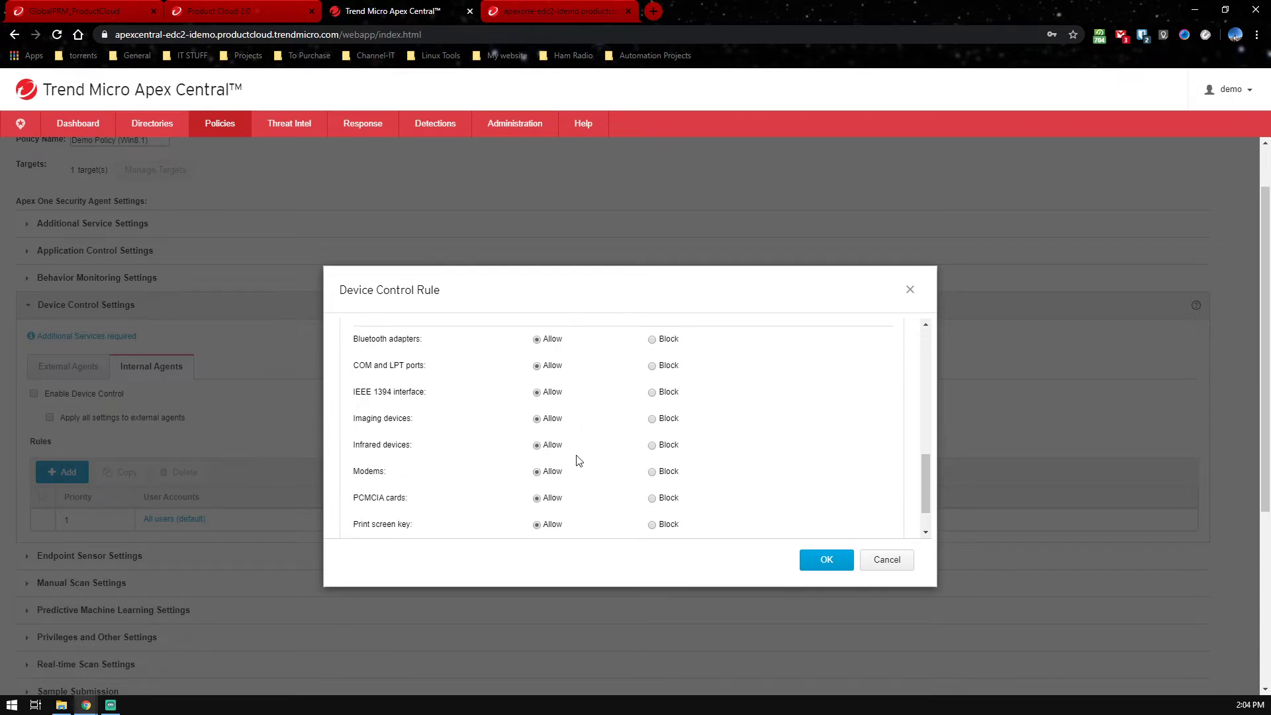
scroll(470, 482, "down", 1)
scroll(469, 482, "down", 1)
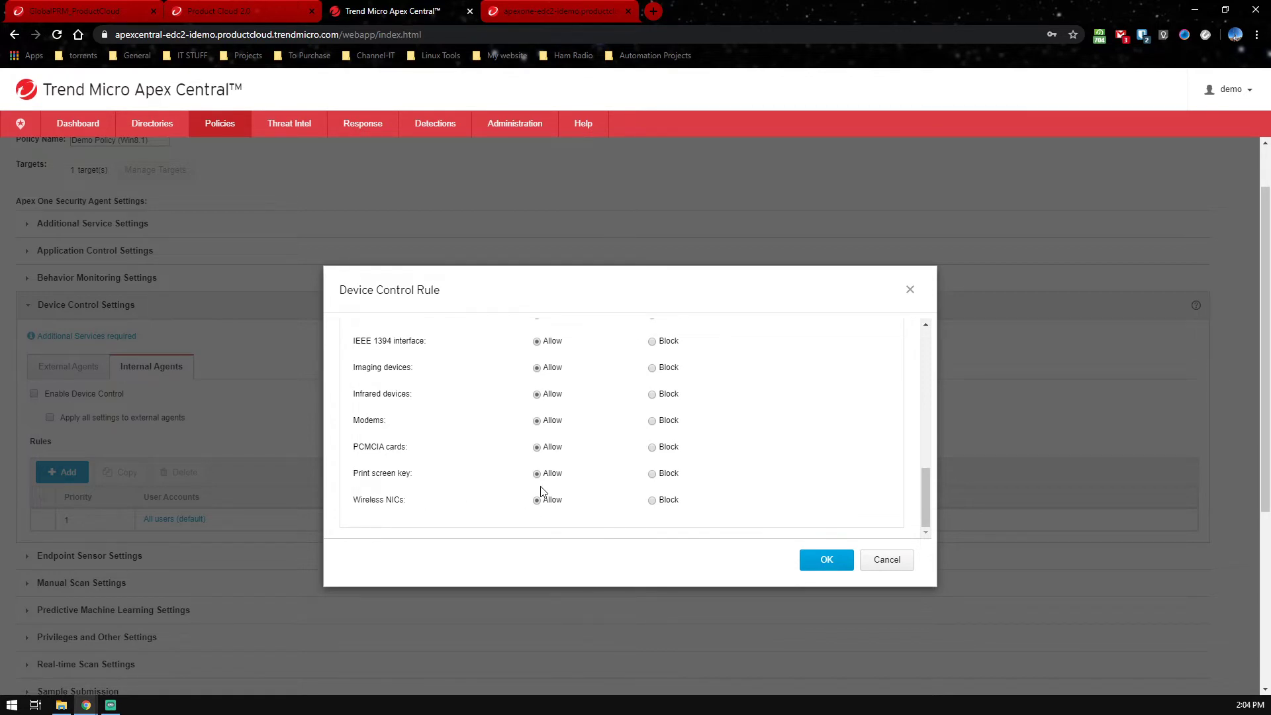
left_click(865, 562)
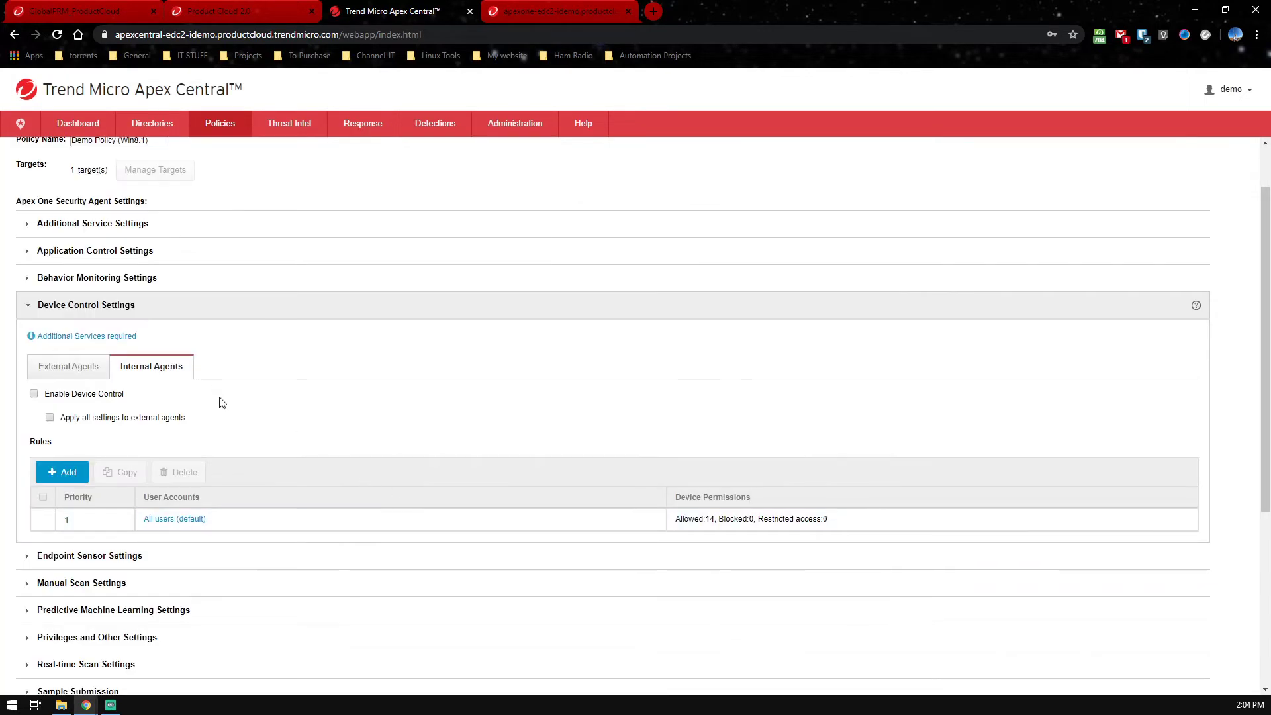
Expand Endpoint Sensor Settings, collapse Device Control Settings, and view the available maximum sizes for the event database
scroll(221, 403, "down", 2)
left_click(180, 446)
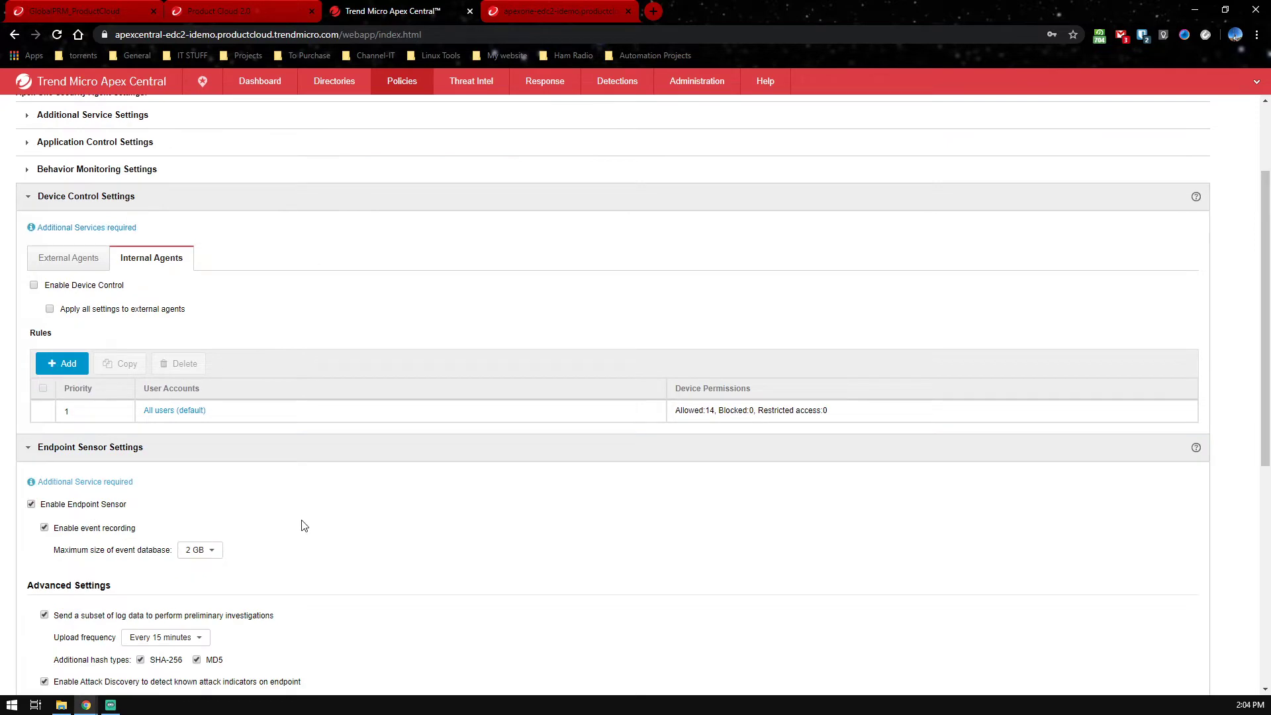
scroll(304, 526, "up", 2)
left_click(110, 239)
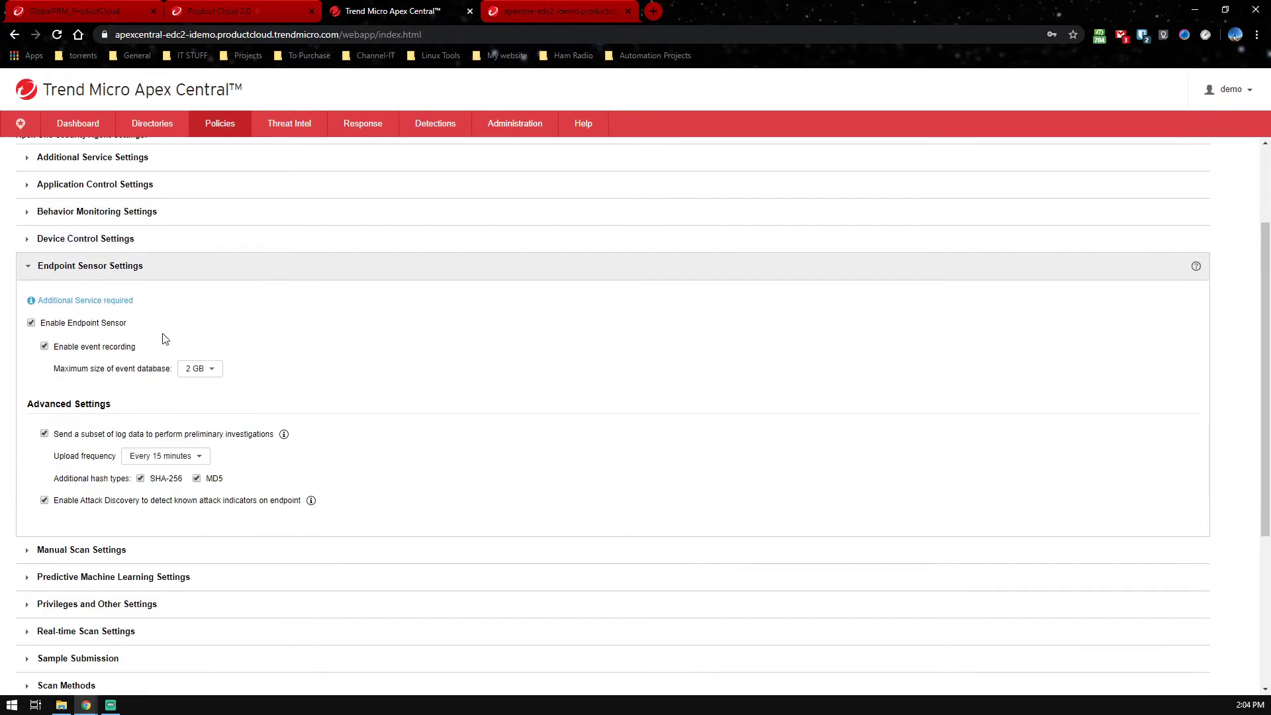
scroll(165, 339, "down", 2)
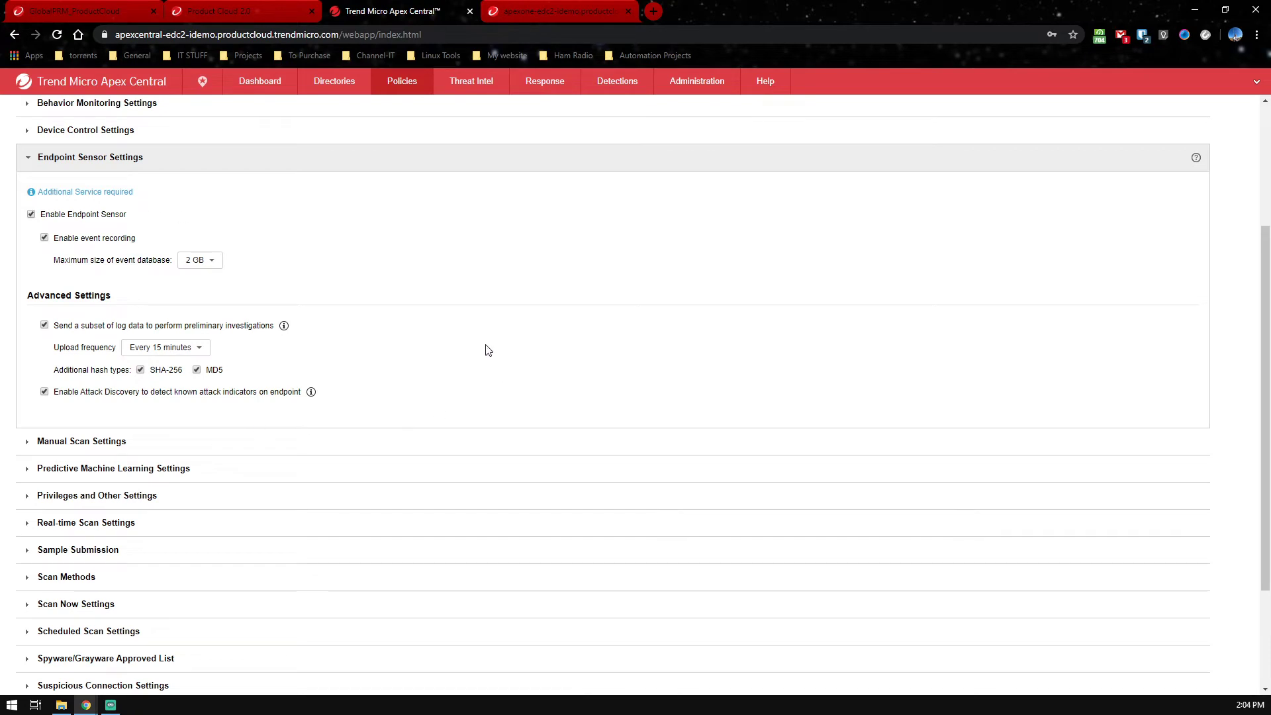
left_click(211, 262)
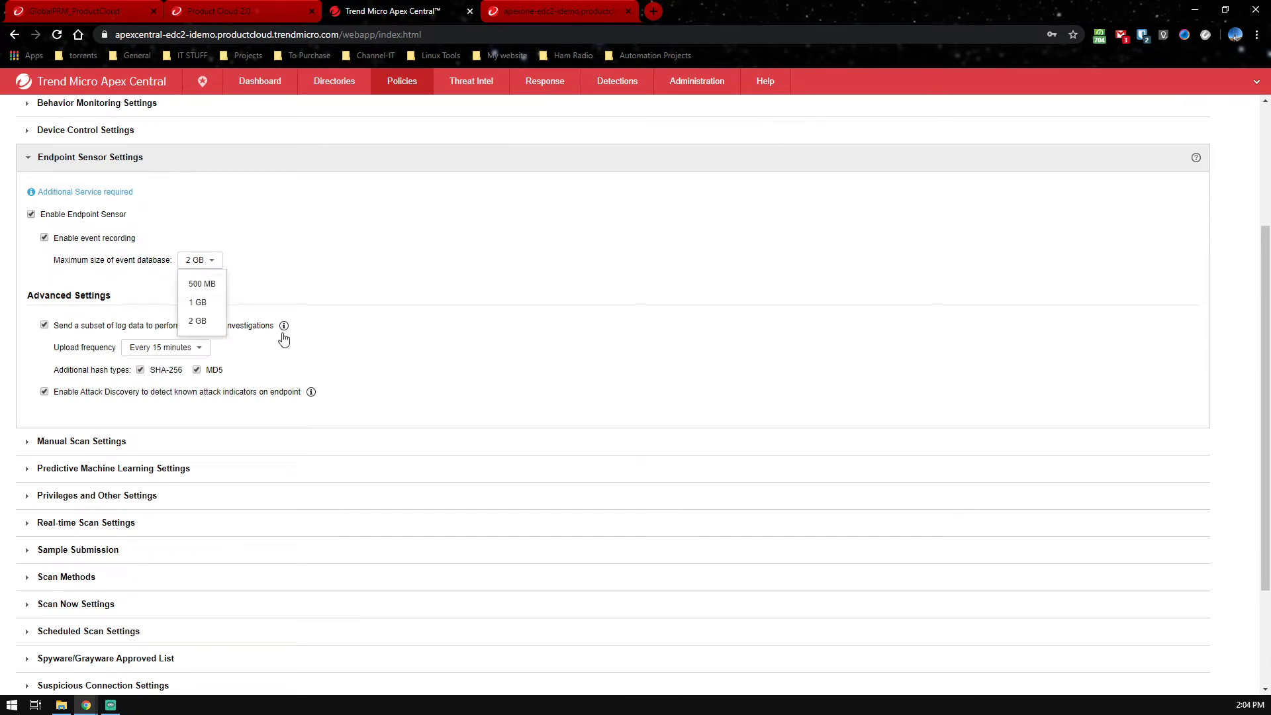
left_click(372, 288)
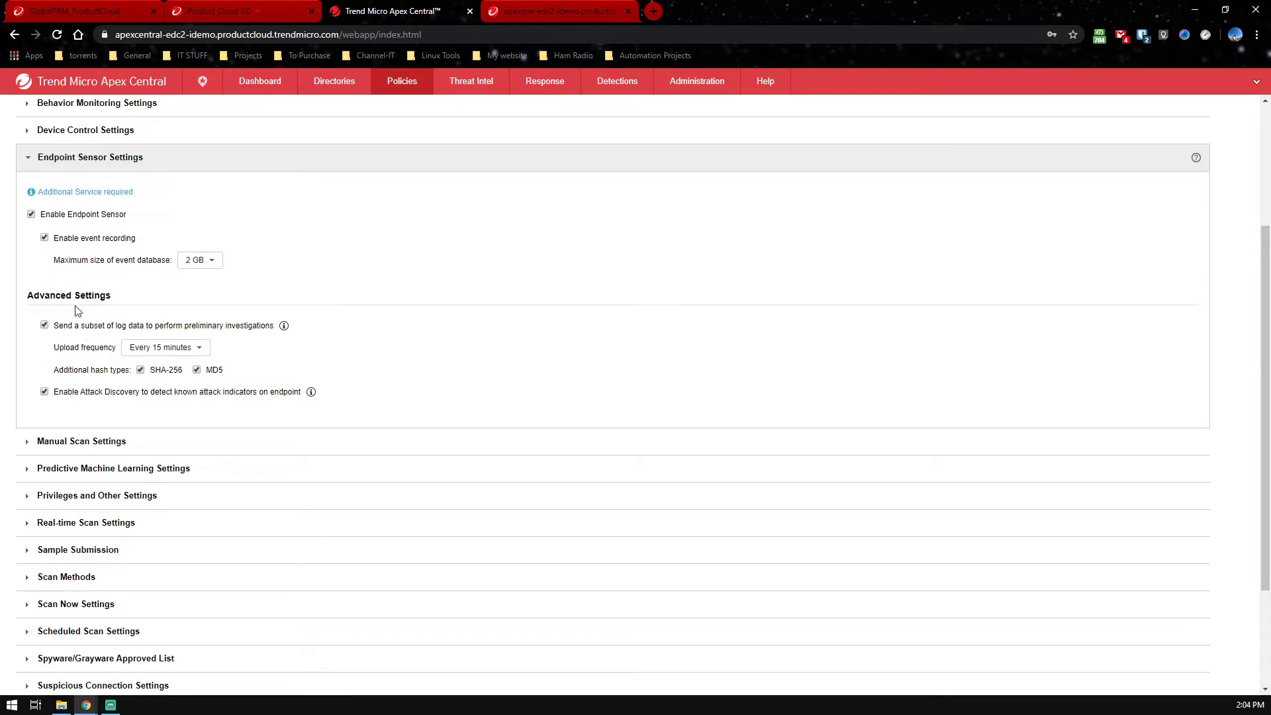
Expand Manual Scan Settings, collapse Endpoint Sensor Settings, and review the target files, extensions and scan settings
left_click(206, 450)
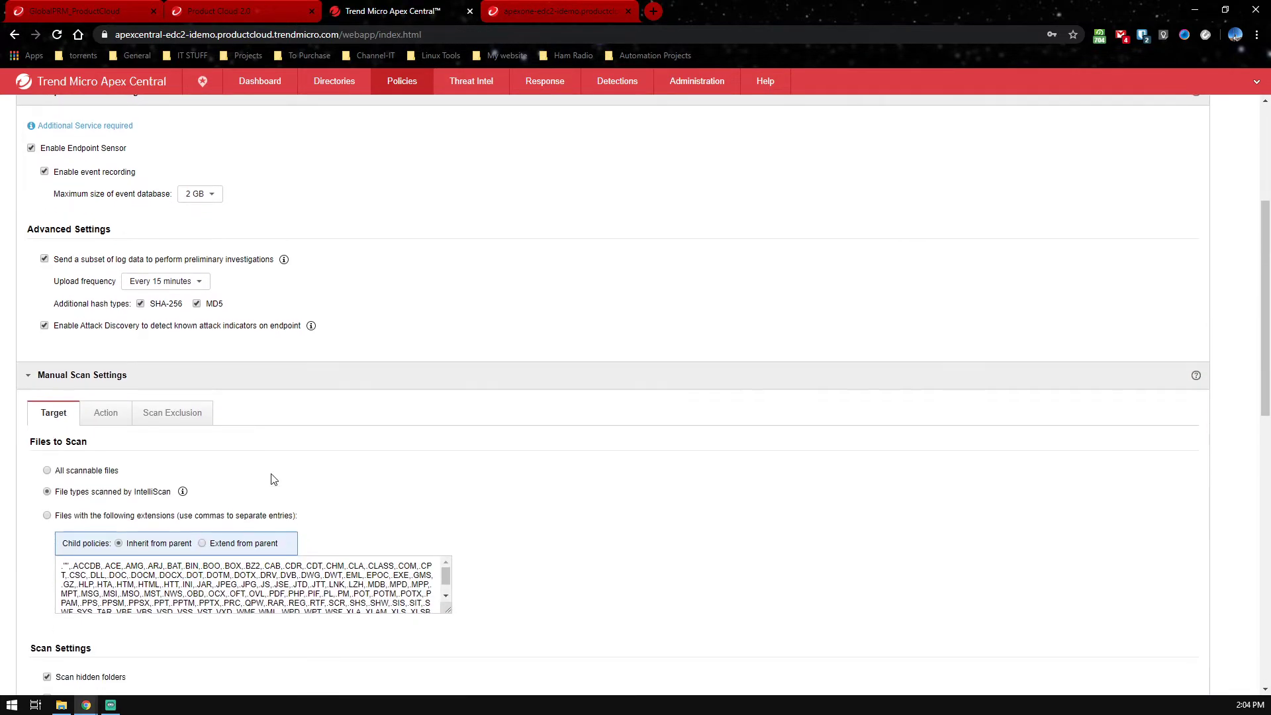
scroll(196, 380, "up", 3)
left_click(147, 270)
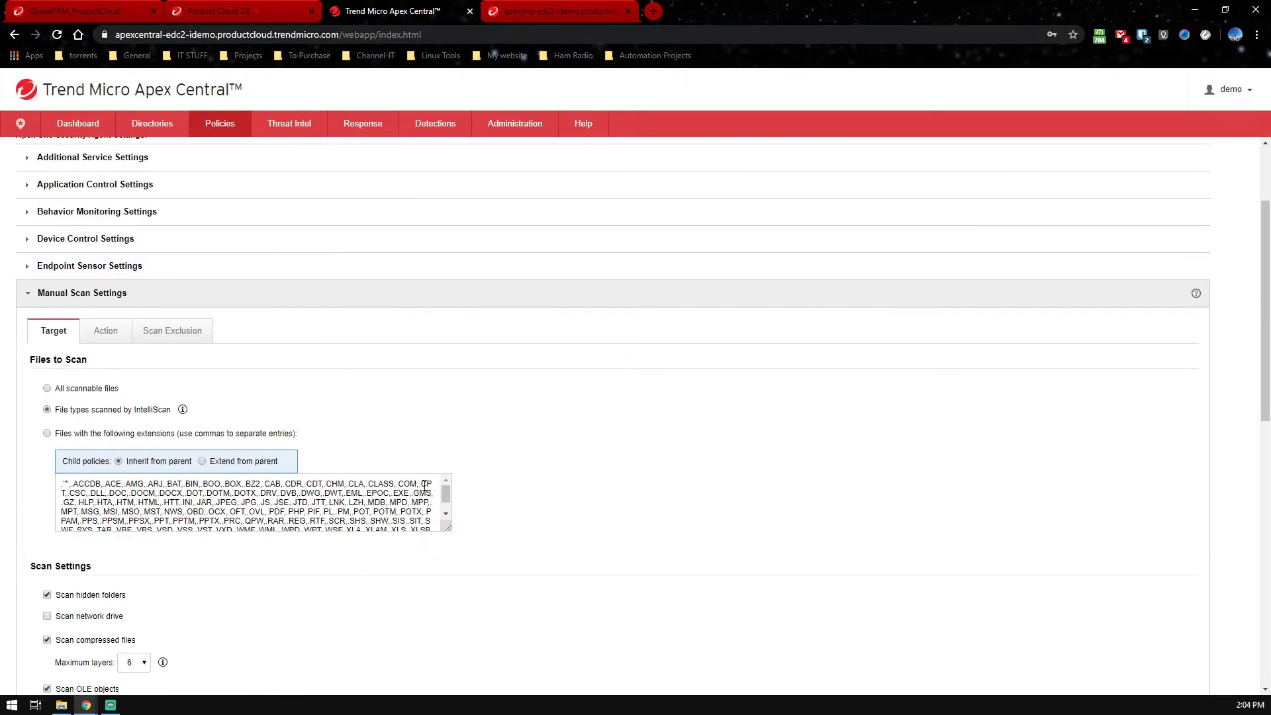
scroll(424, 484, "down", 1)
scroll(636, 497, "down", 3)
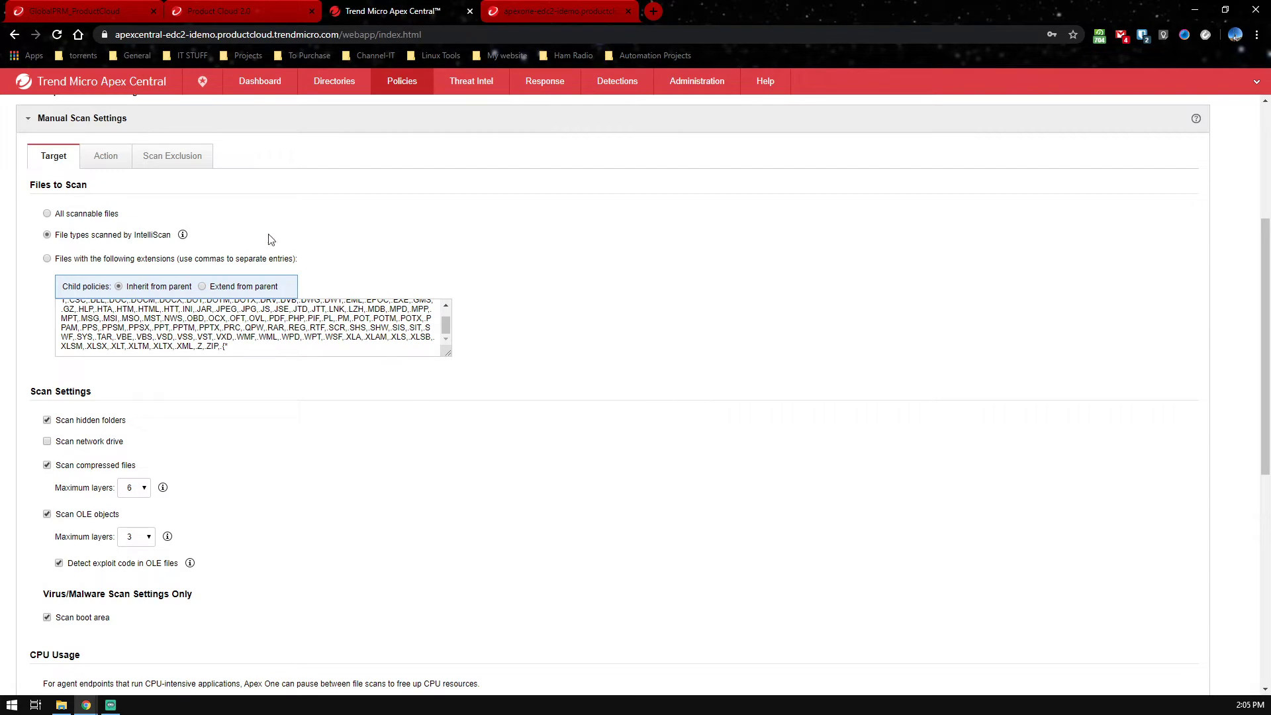
Review the manual scan's virus/malware actions and its directory and file exclusion lists, and collapse Manual Scan Settings
left_click(100, 160)
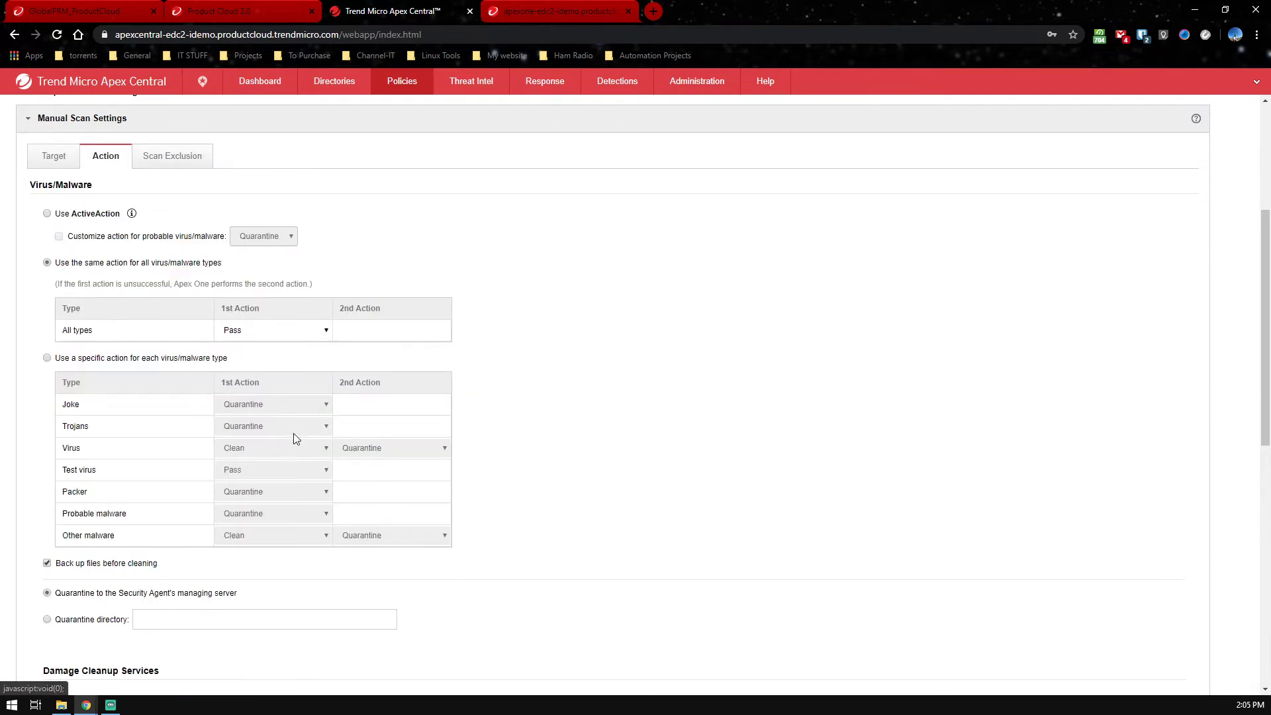
left_click(181, 164)
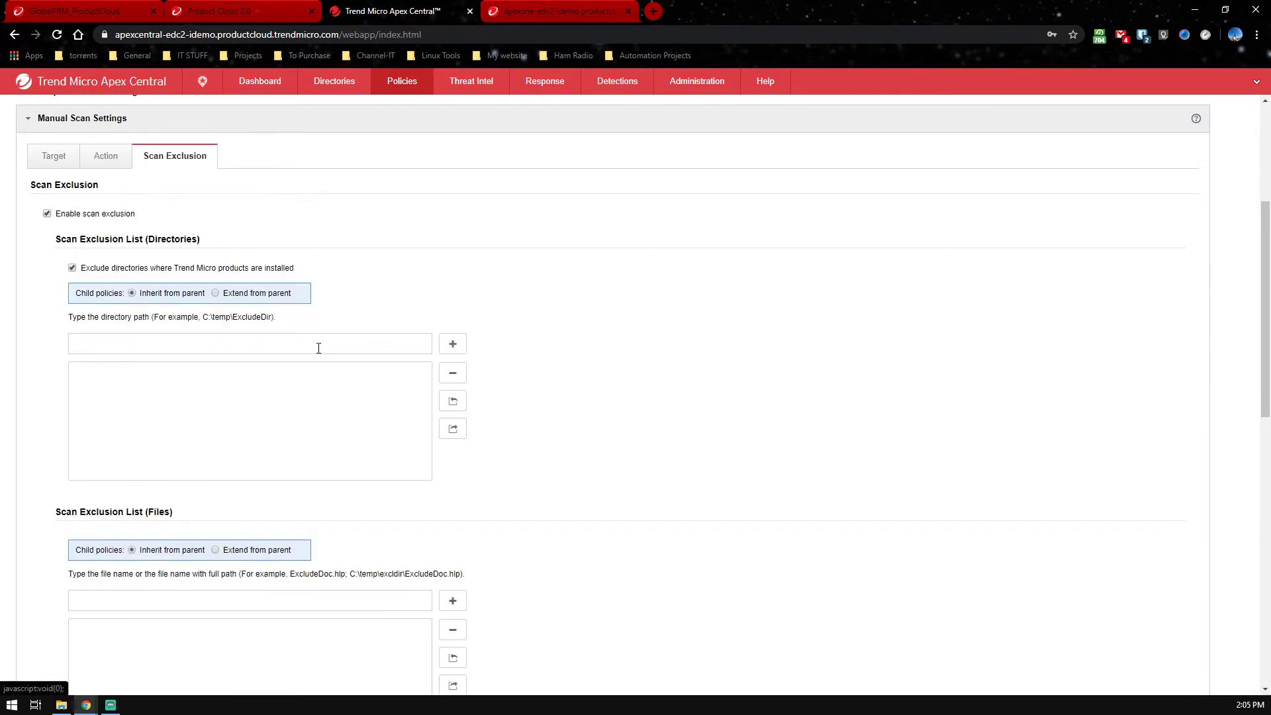
scroll(519, 437, "down", 3)
scroll(519, 439, "up", 2)
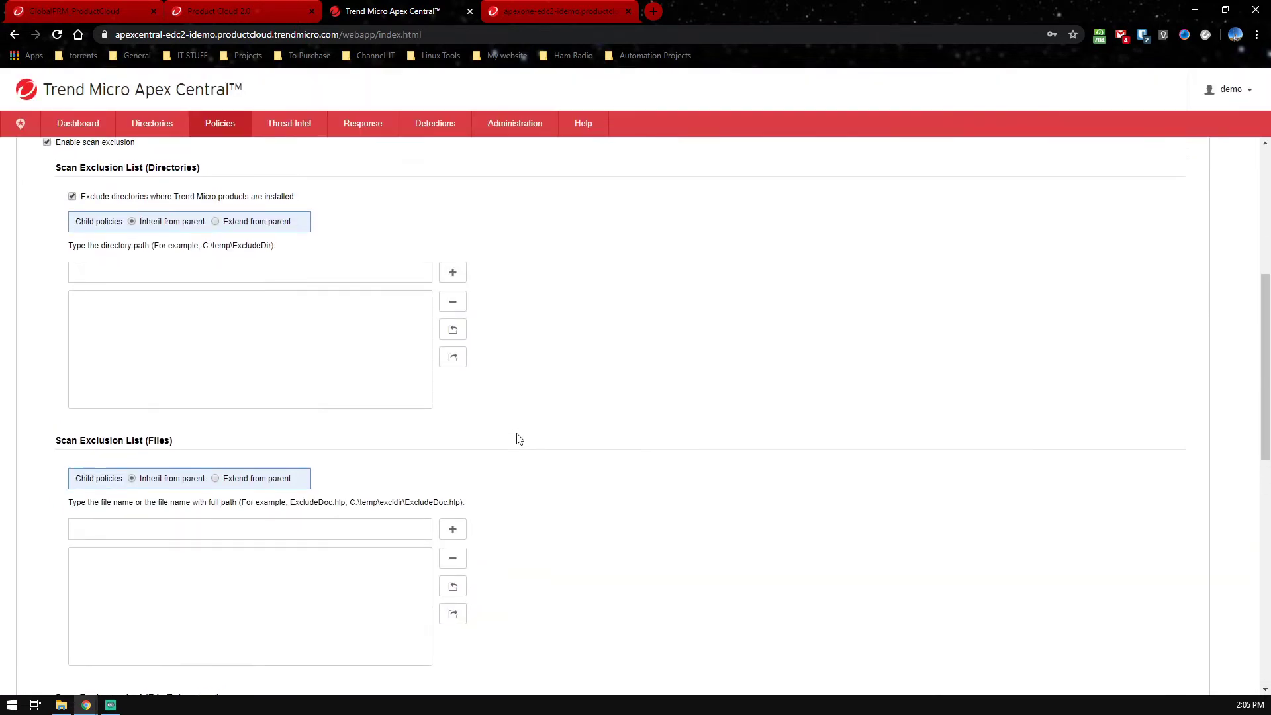
scroll(519, 439, "up", 1)
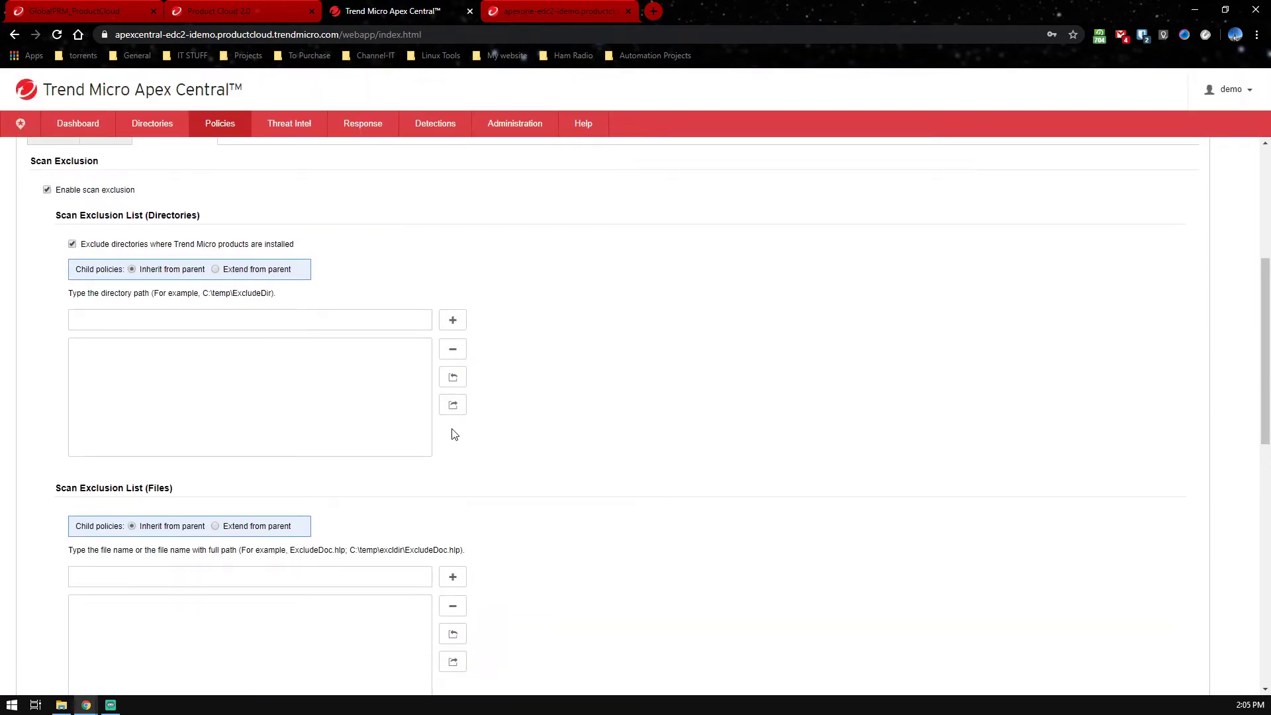
scroll(455, 427, "up", 3)
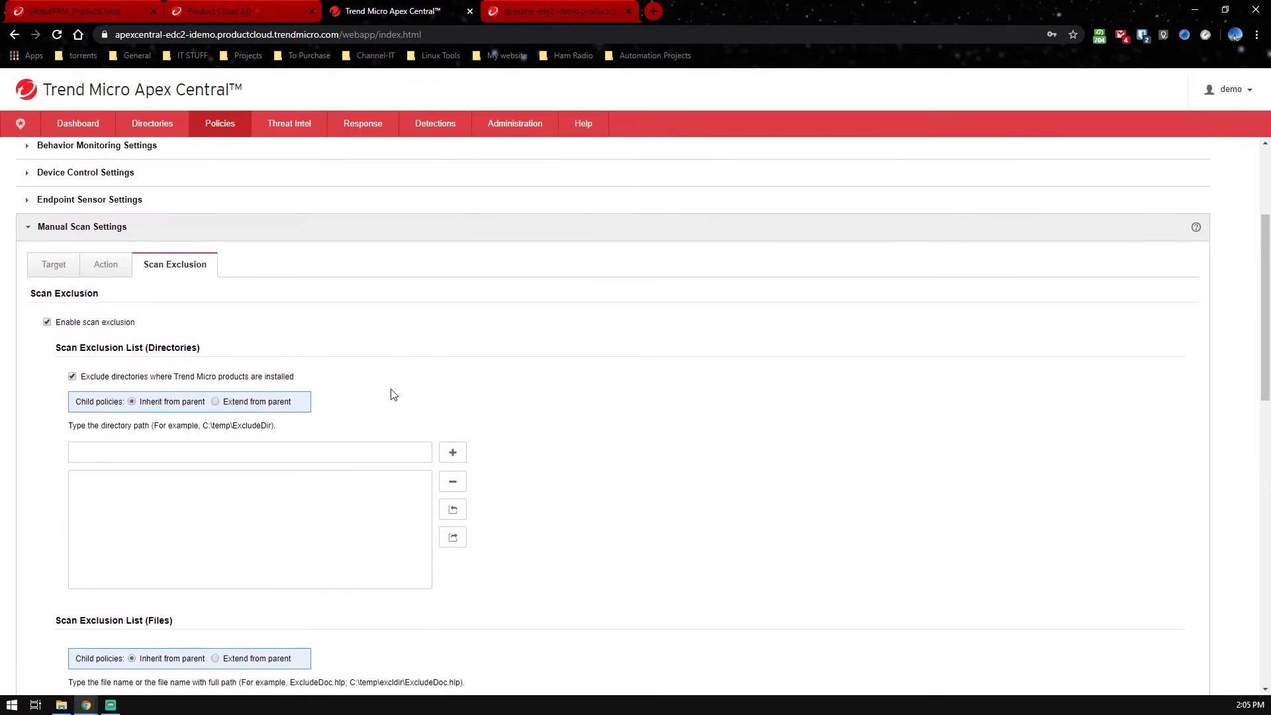
left_click(283, 232)
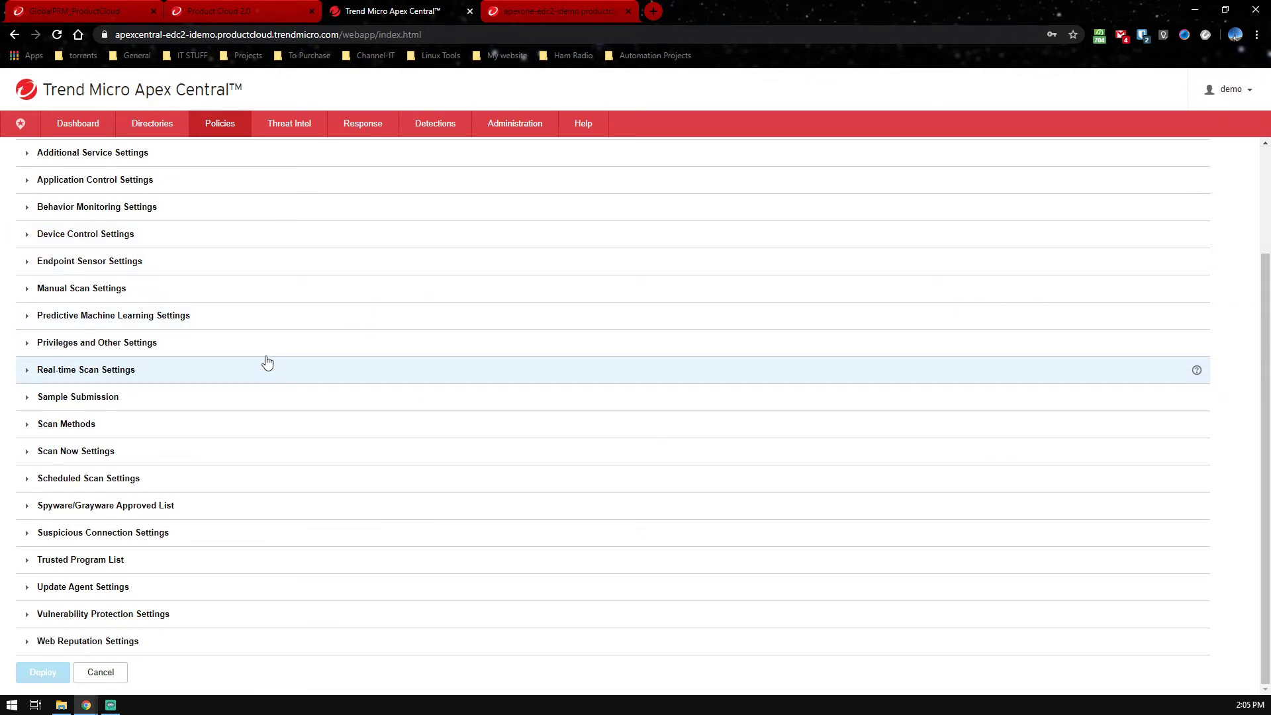
Expand Predictive Machine Learning Settings, review the detection settings and file hash exceptions, and collapse the section
left_click(114, 315)
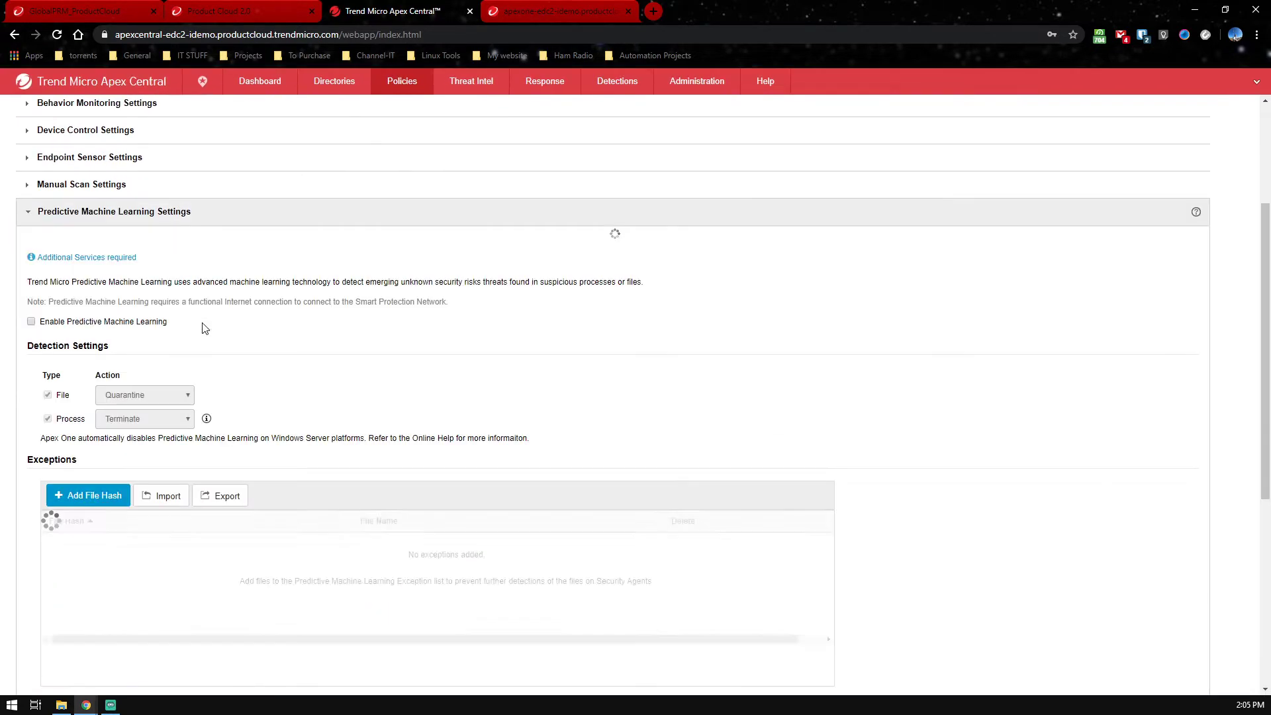
scroll(319, 407, "down", 3)
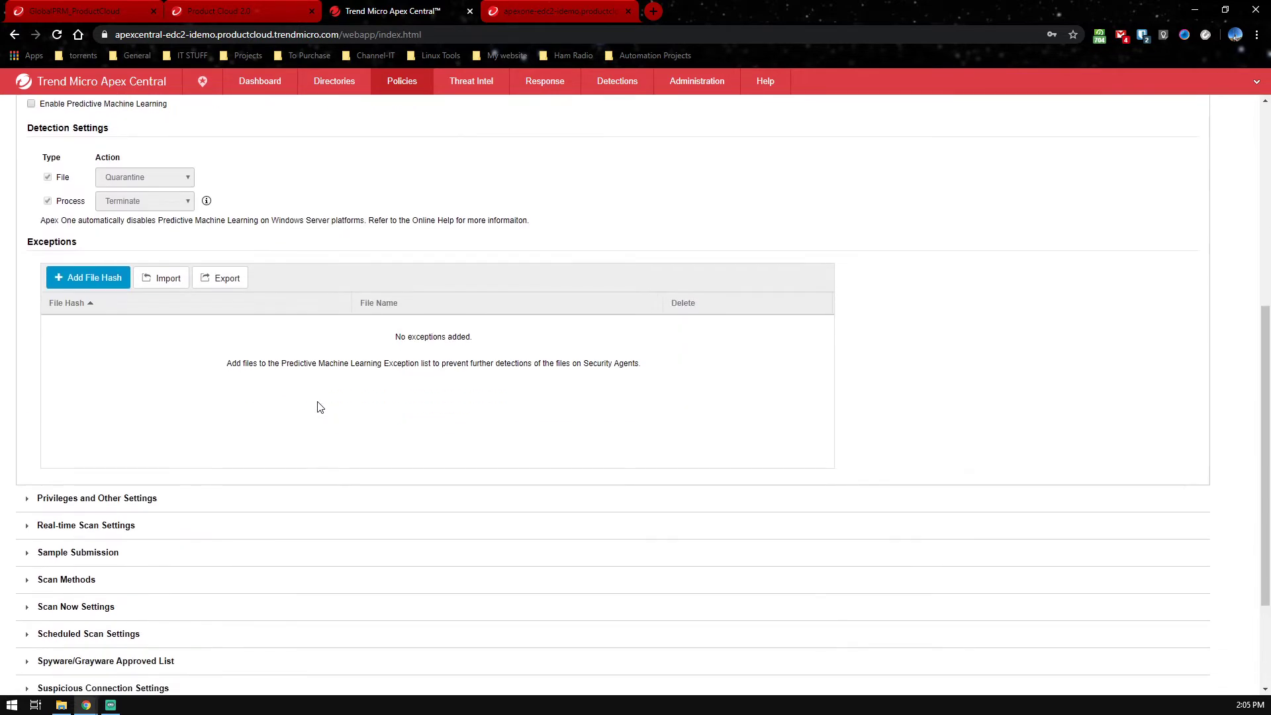
scroll(319, 406, "up", 3)
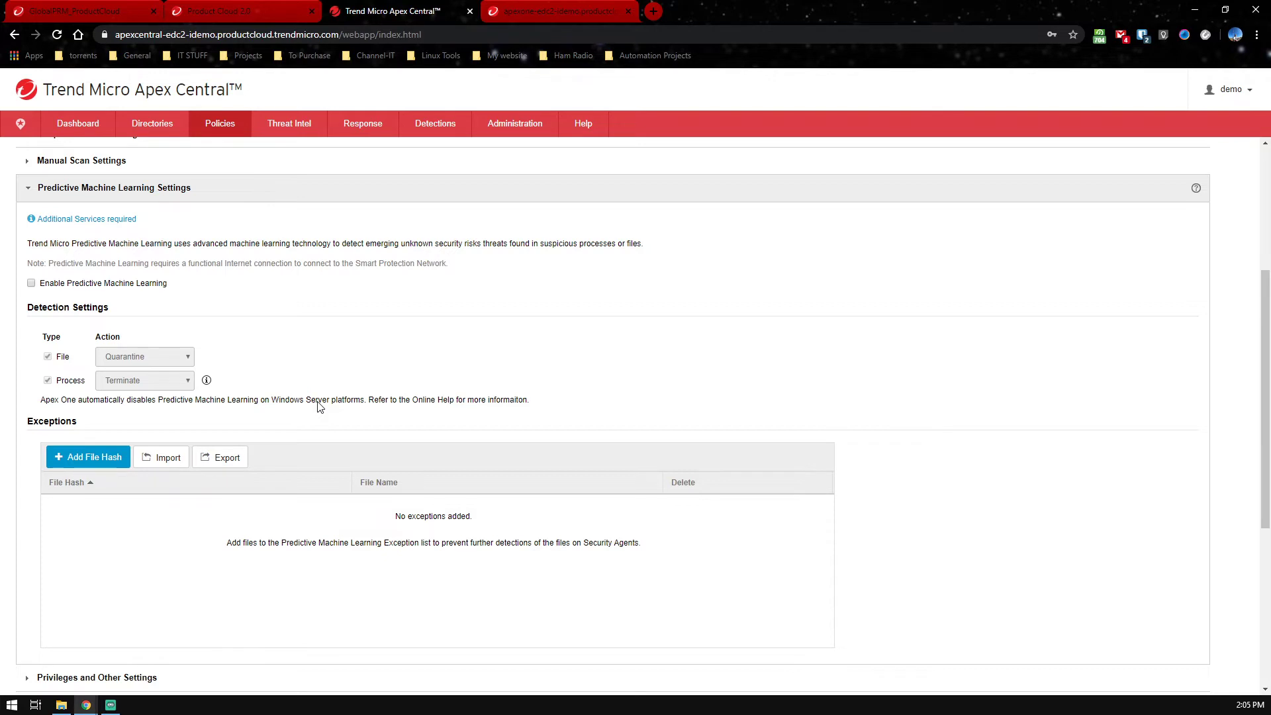
left_click(340, 197)
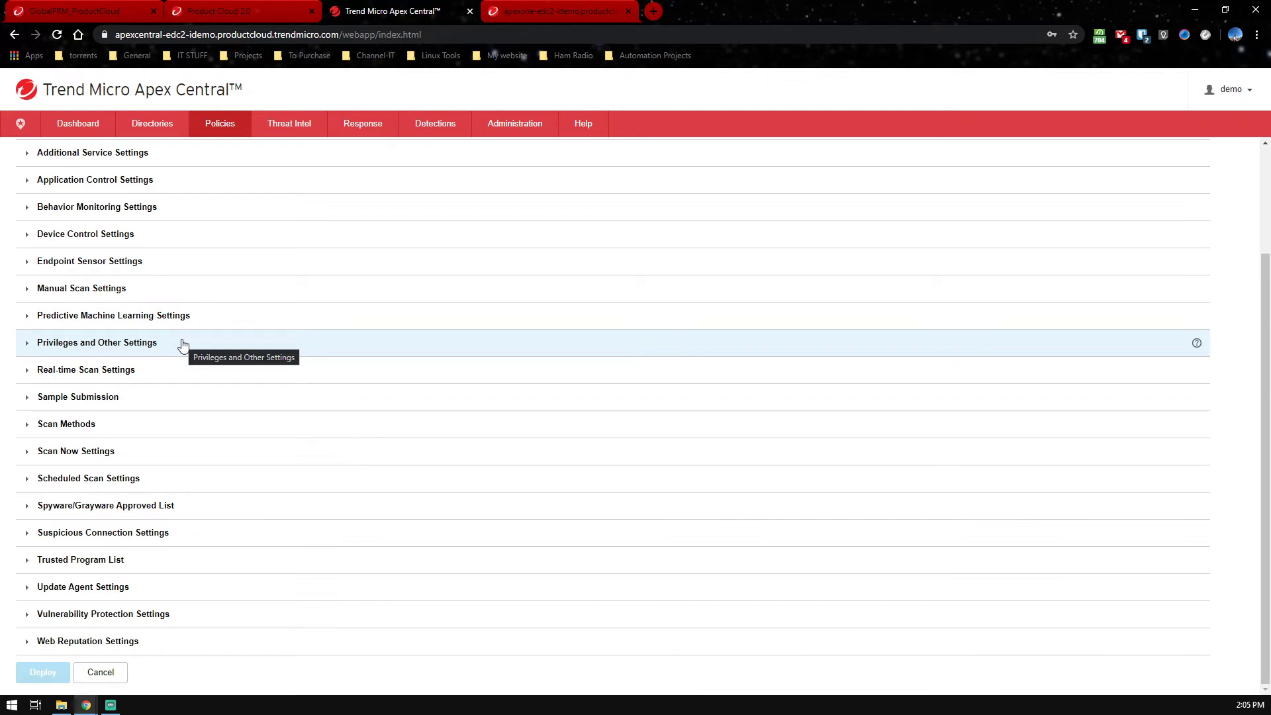
Expand Privileges and Other Settings and review the agent user privileges for scans, firewall and behavior monitoring
left_click(173, 350)
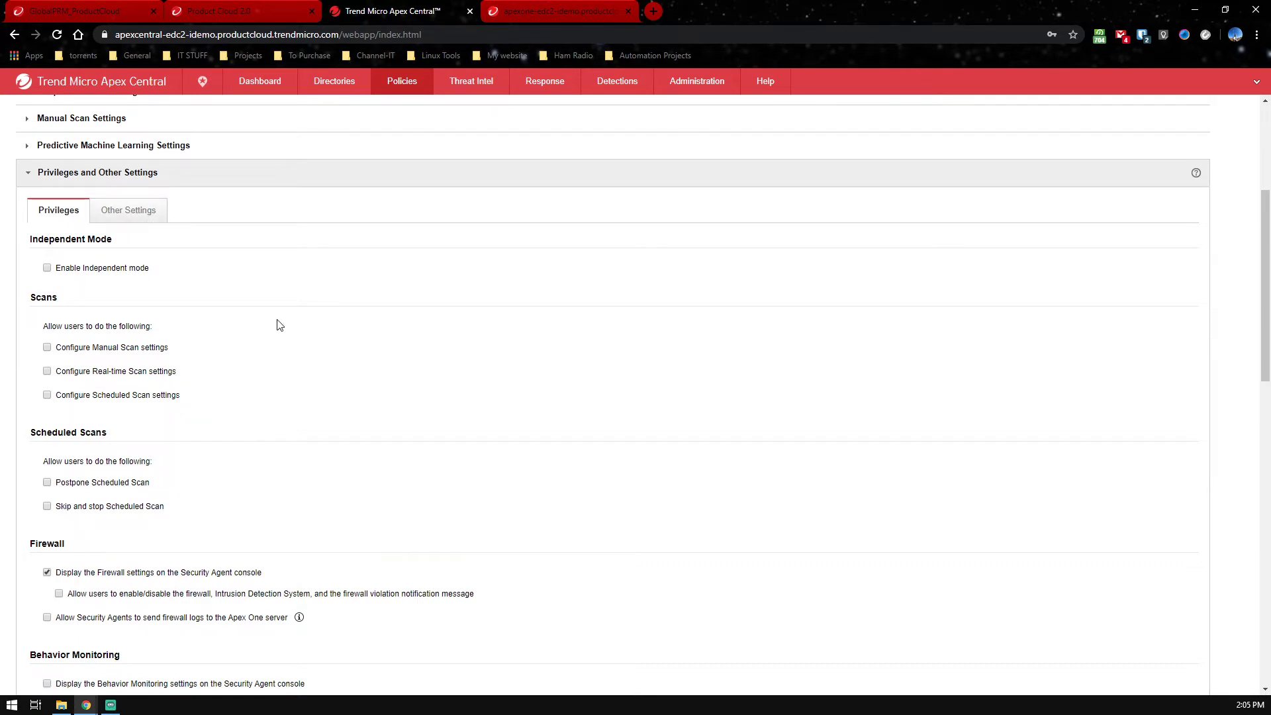
scroll(279, 325, "down", 1)
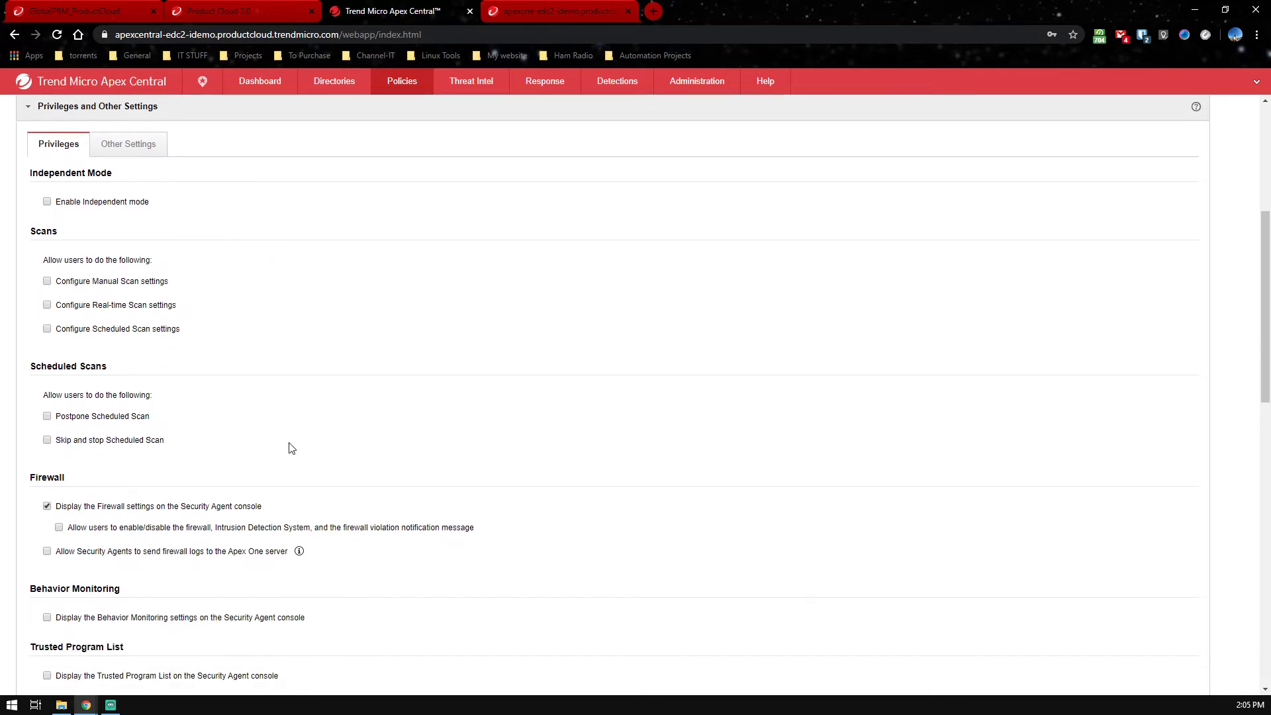
scroll(239, 294, "up", 3)
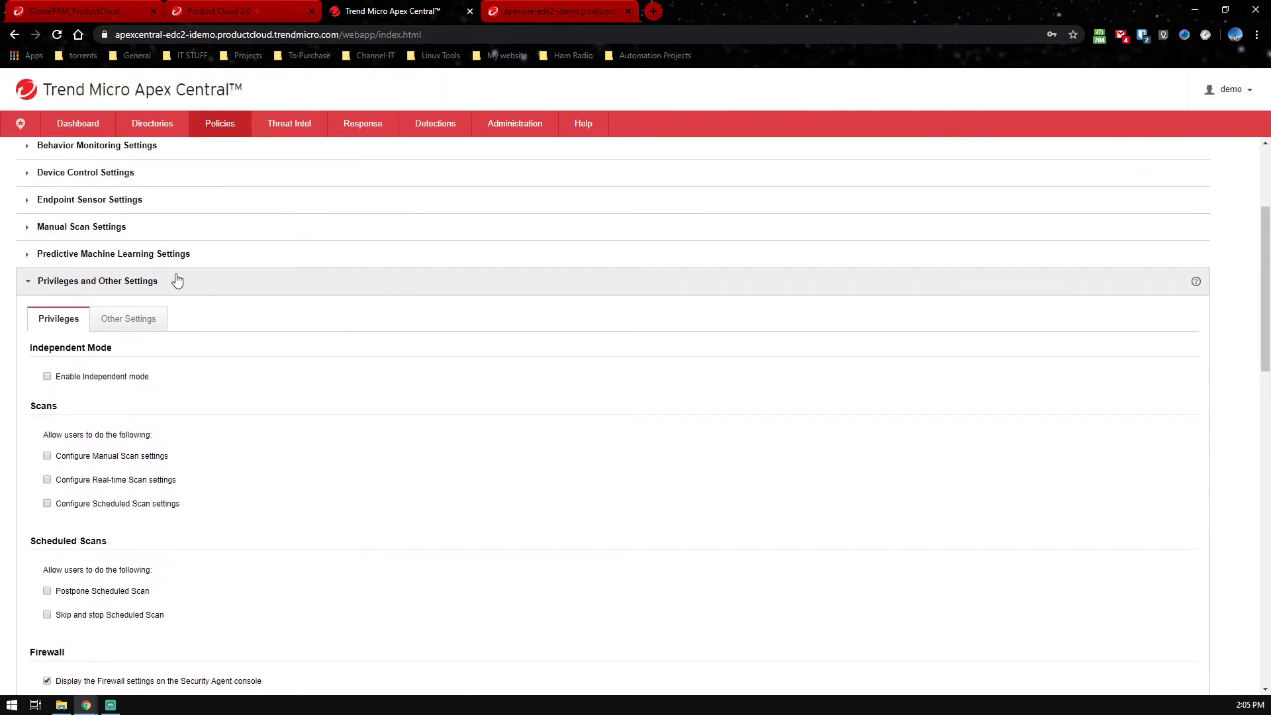
Review the Other Settings of Privileges and Other Settings, including updates, notifications and agent self-protection, and collapse the section
left_click(129, 319)
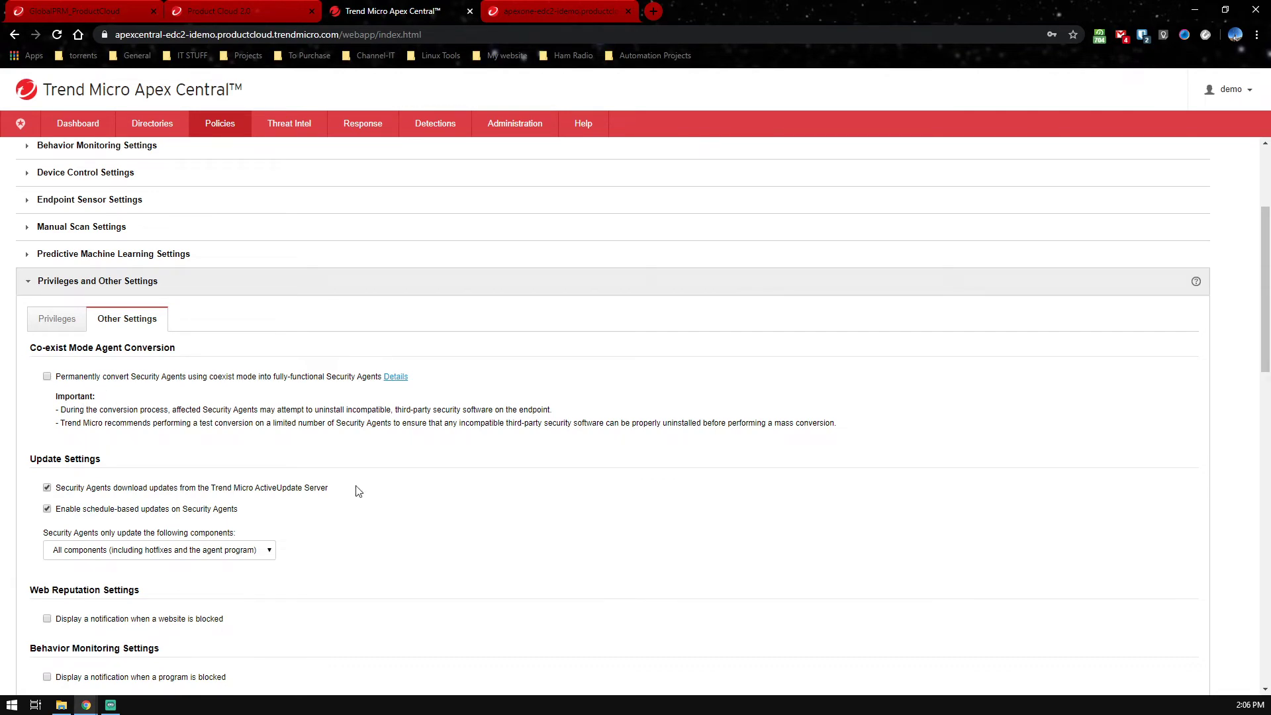
scroll(441, 515, "down", 4)
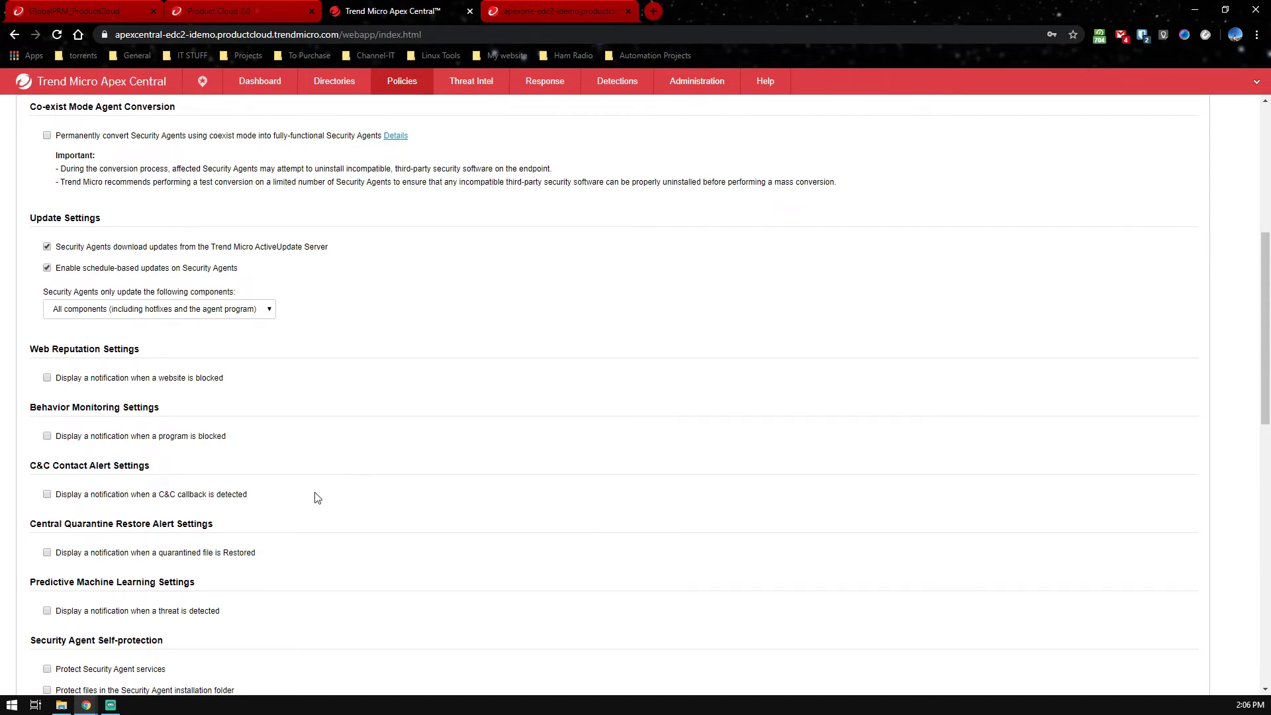
scroll(369, 542, "down", 2)
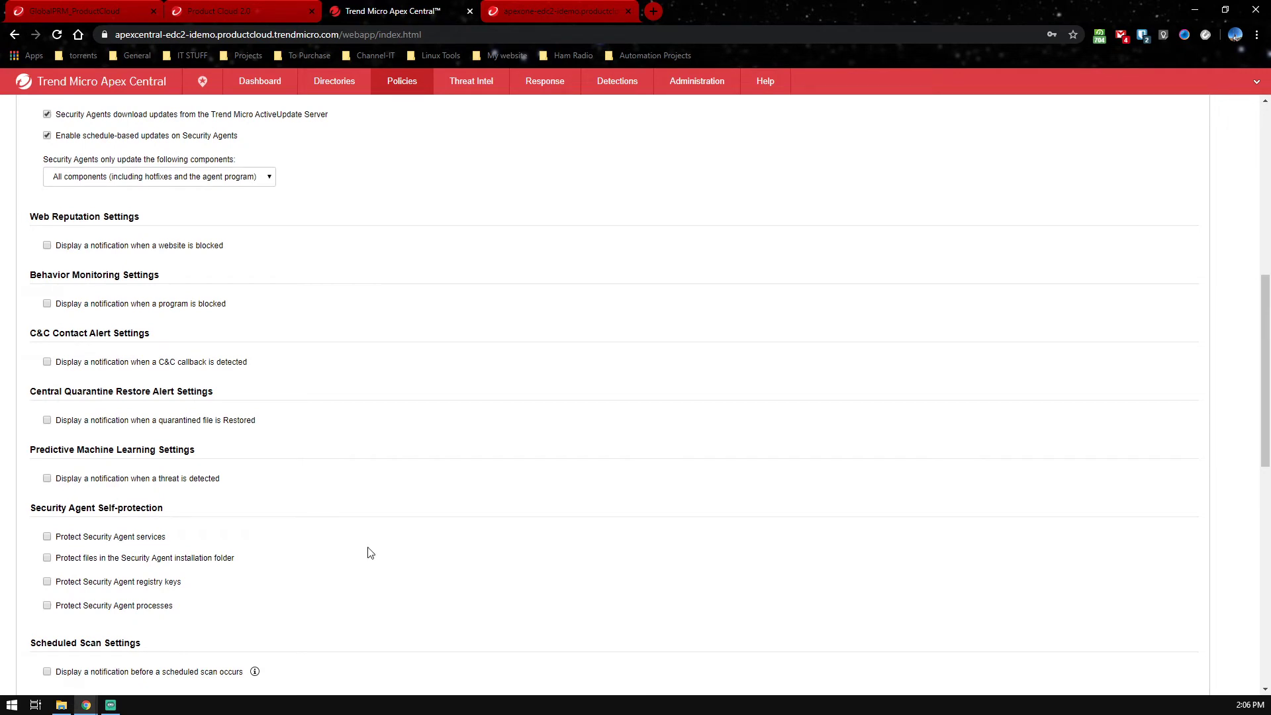
scroll(370, 552, "down", 1)
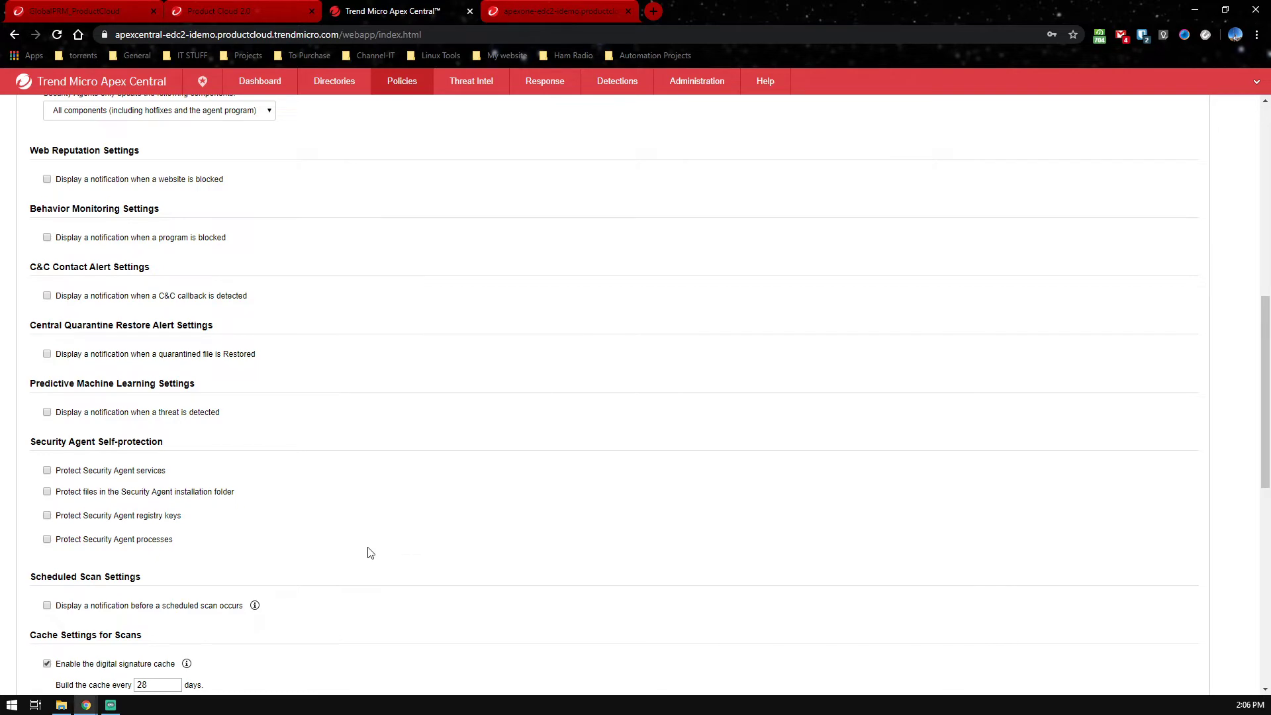
scroll(370, 553, "up", 6)
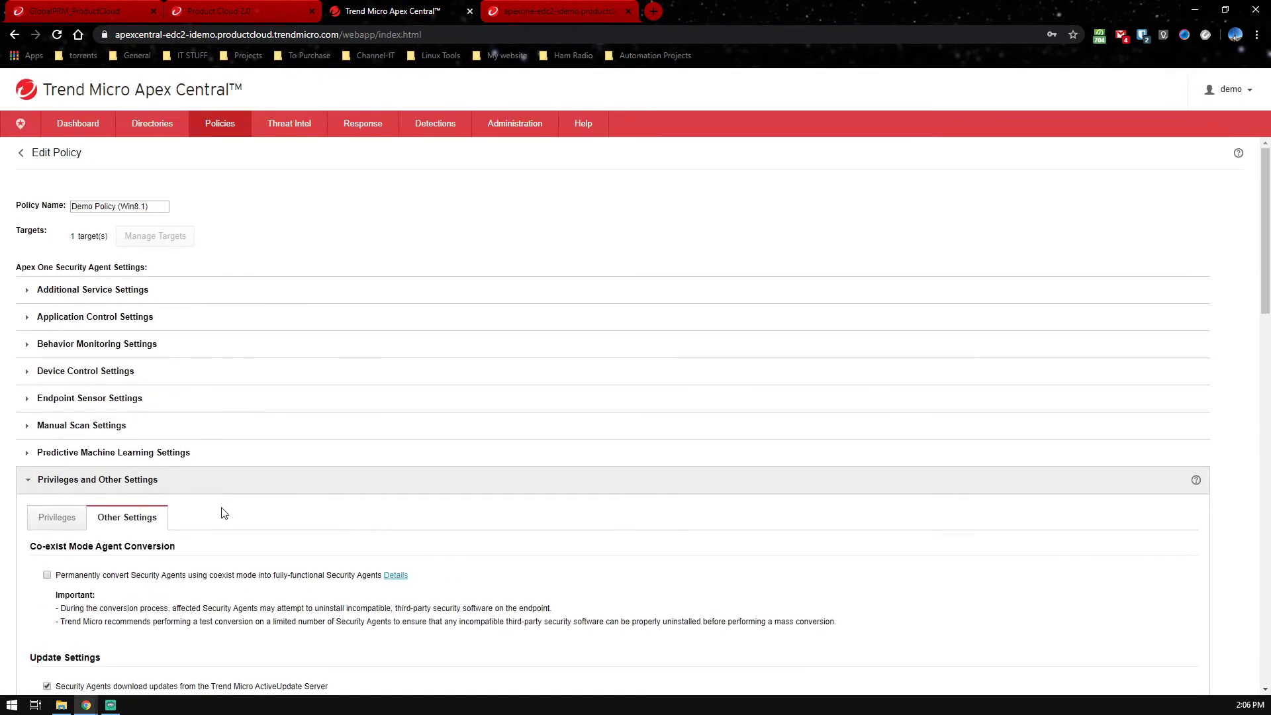
scroll(225, 513, "down", 1)
left_click(227, 374)
Expand, review and collapse Real-time Scan Settings, and do the same for Scan Methods
scroll(274, 430, "down", 1)
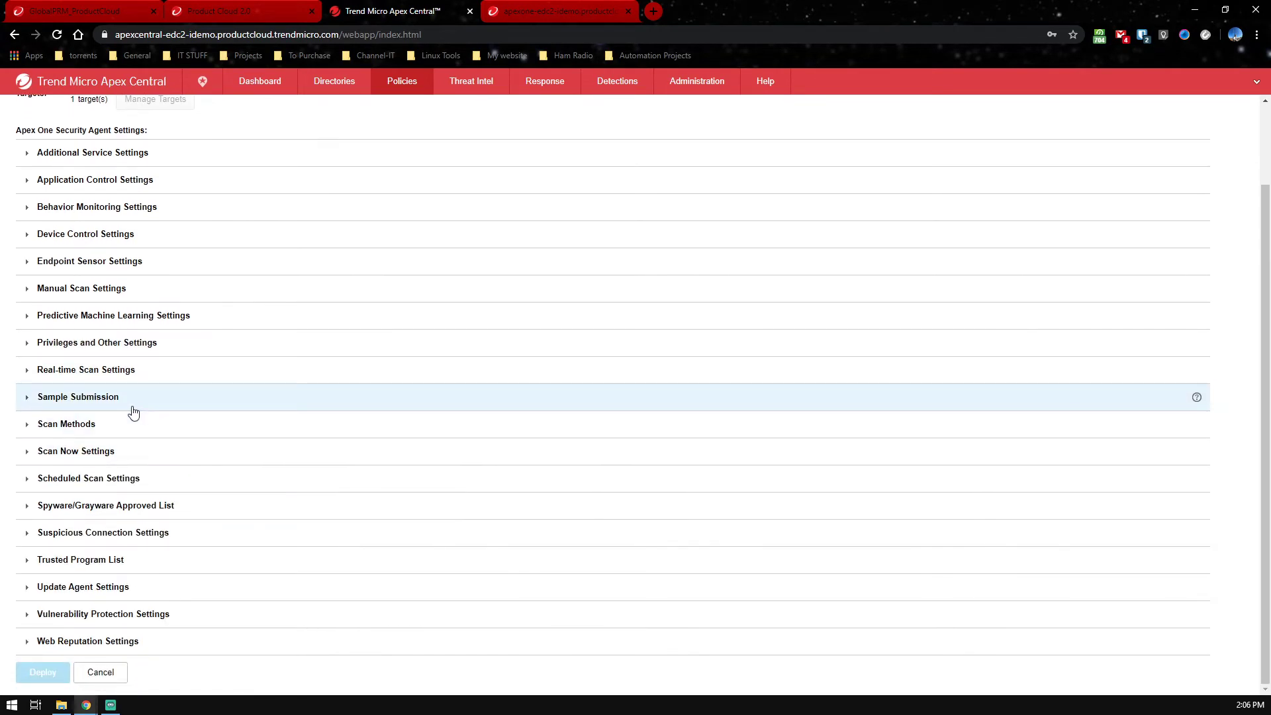
left_click(154, 372)
scroll(296, 618, "down", 3)
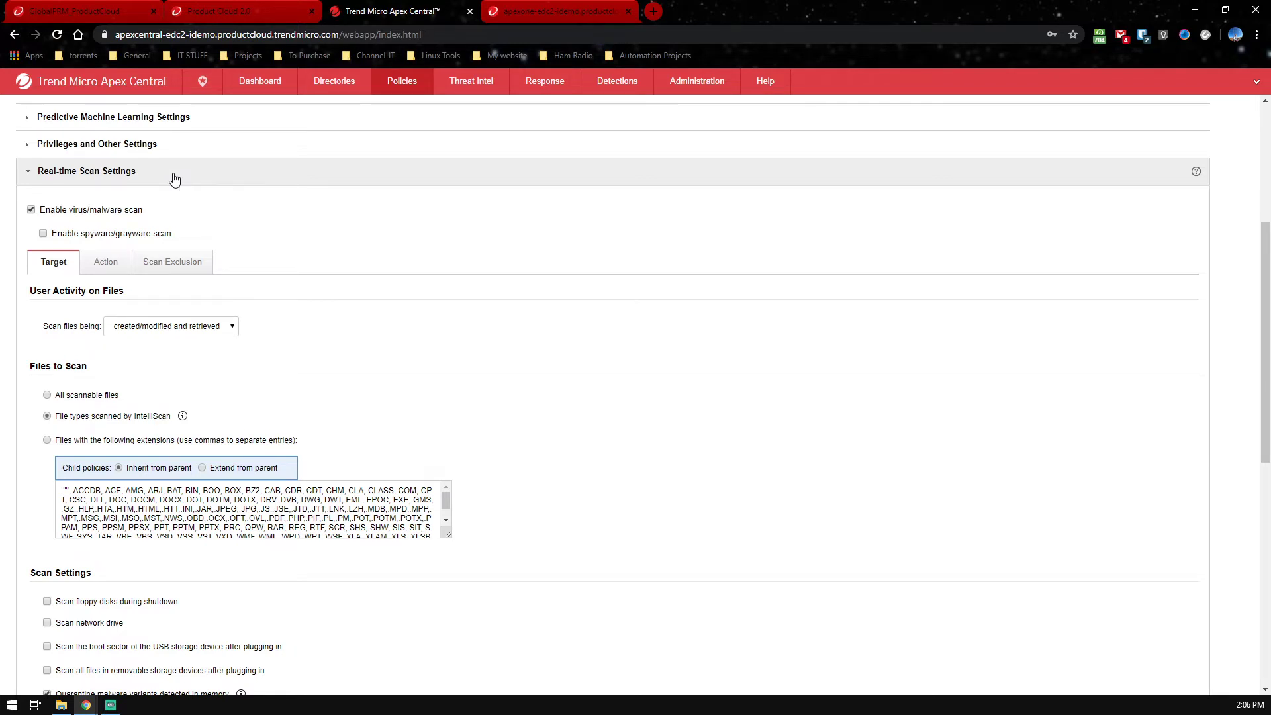
left_click(173, 176)
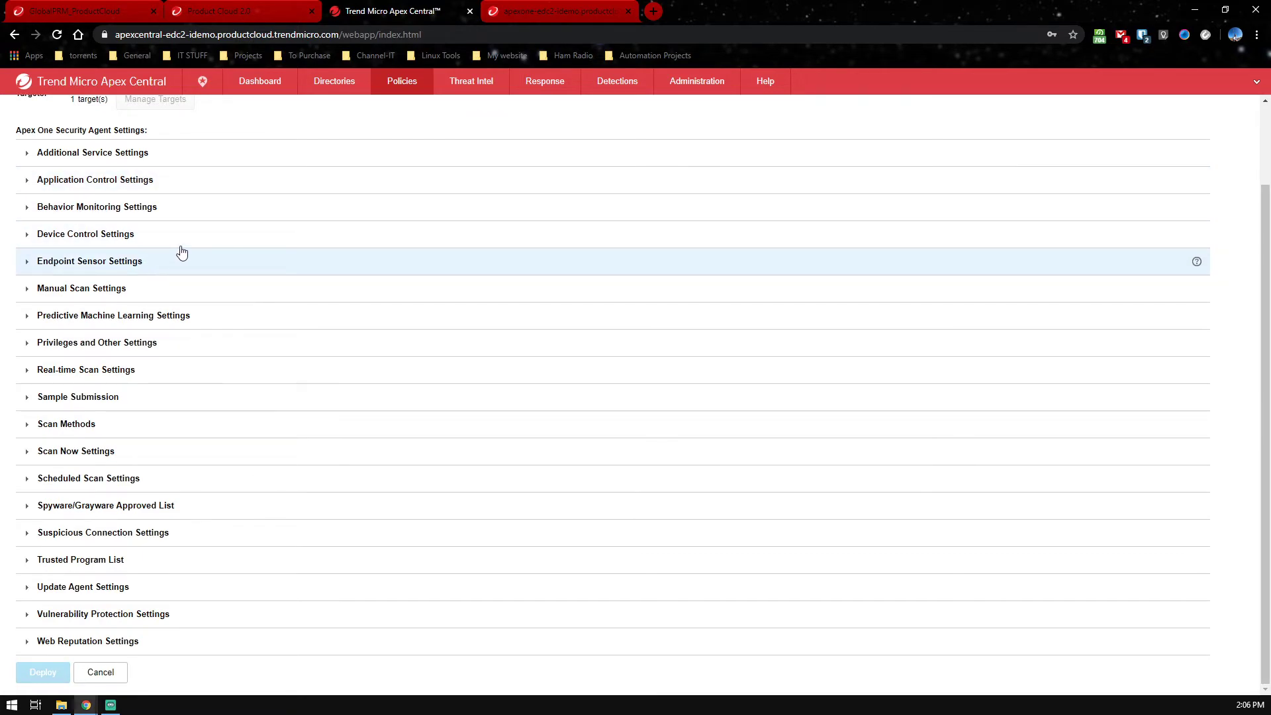
left_click(108, 426)
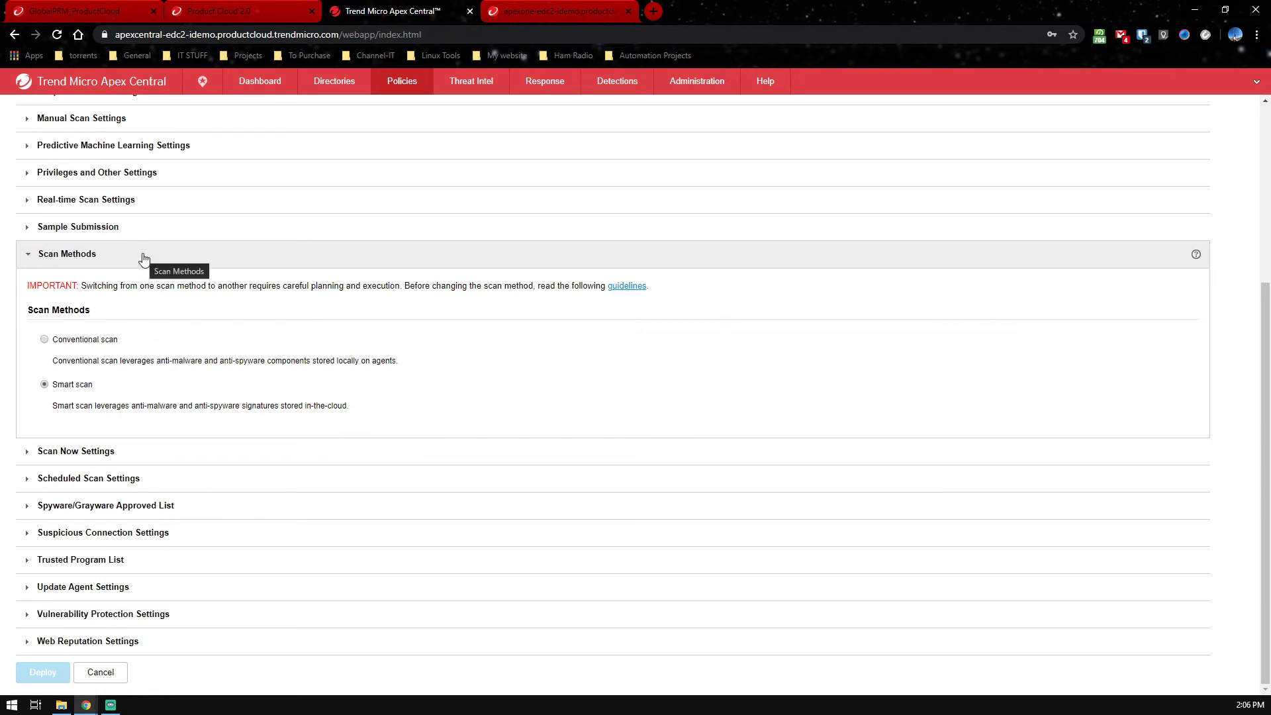
left_click(143, 258)
Expand, review and collapse Scan Now Settings, and do the same for Scheduled Scan Settings
left_click(125, 464)
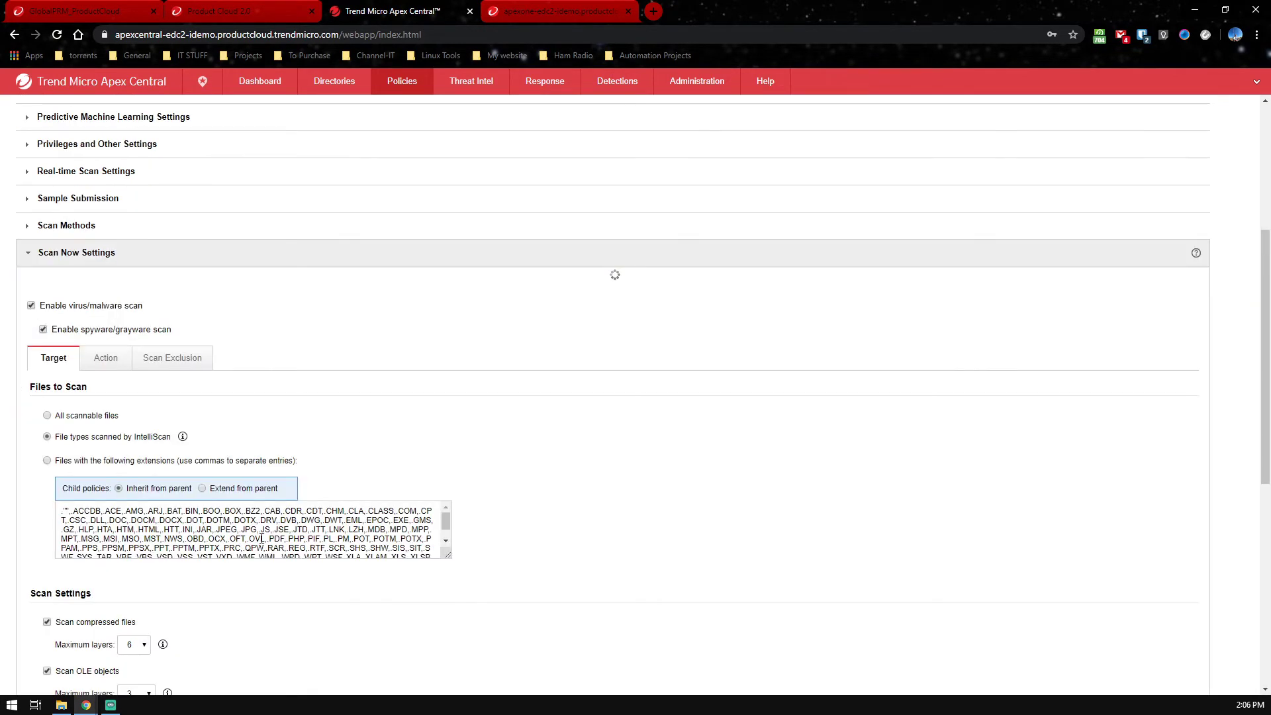
left_click(165, 254)
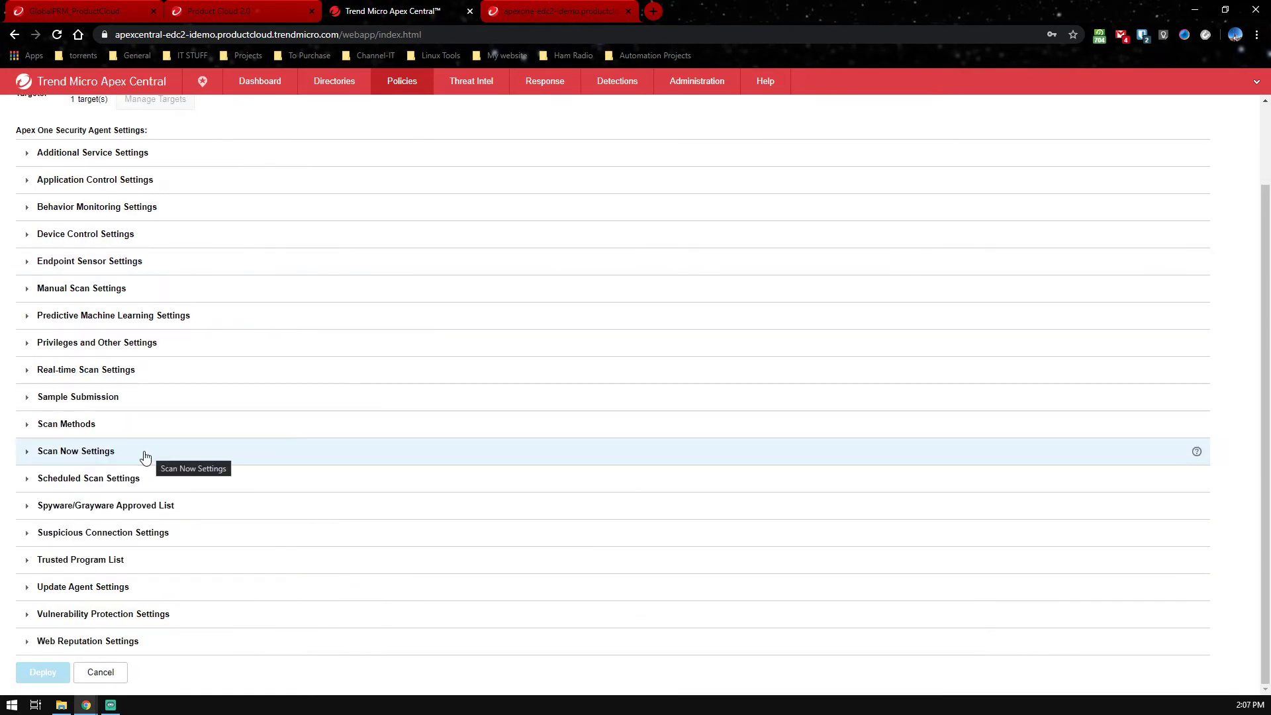
left_click(199, 489)
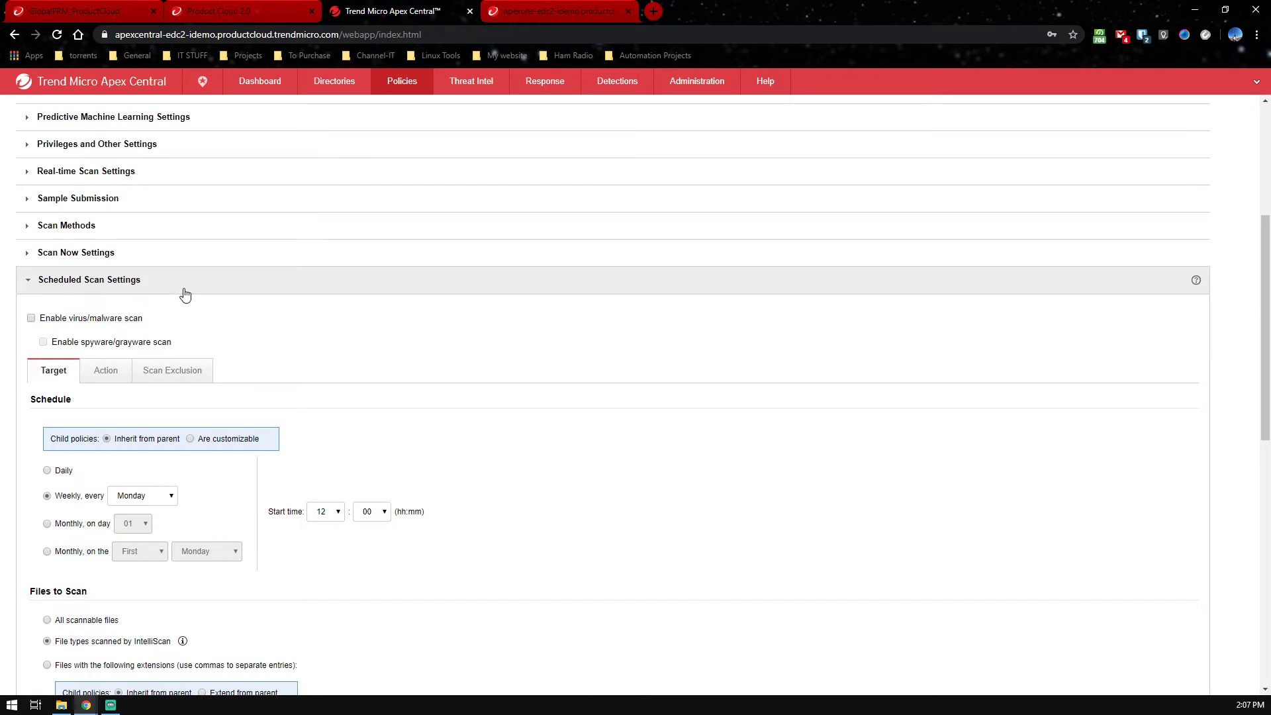
left_click(185, 292)
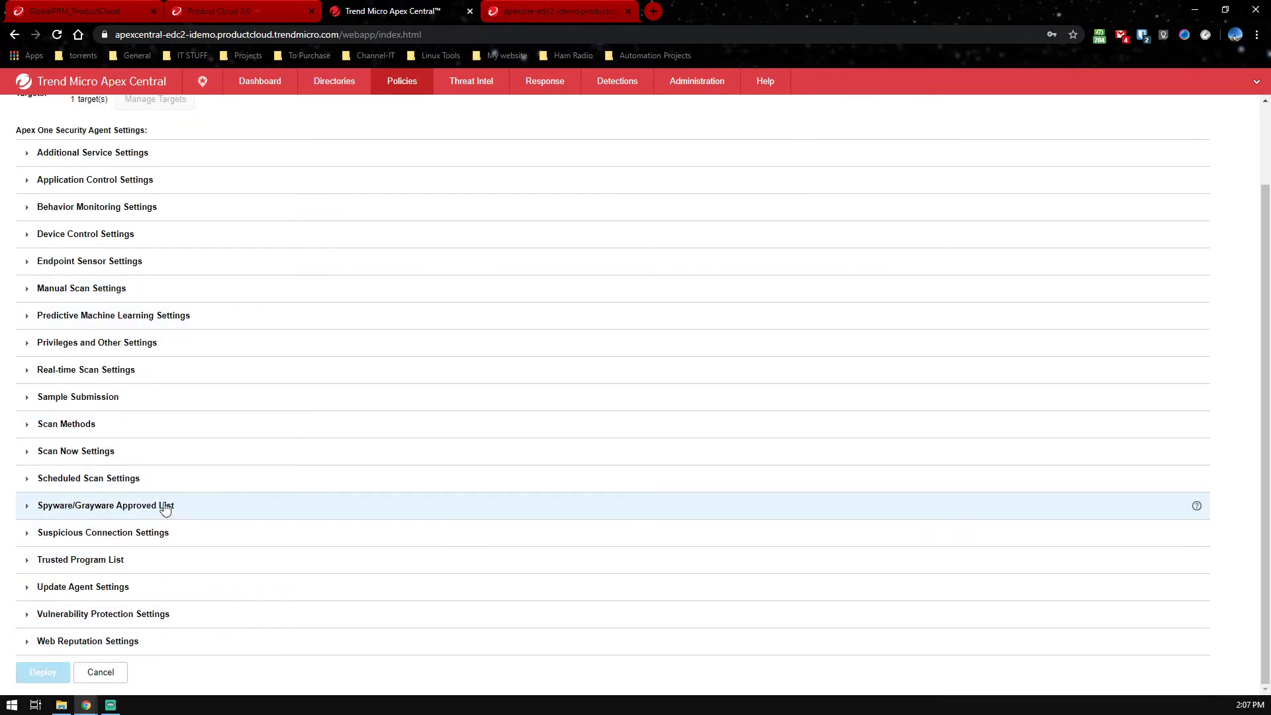
Expand the Spyware/Grayware Approved List, browse the available spyware/grayware names, and collapse the section
left_click(207, 517)
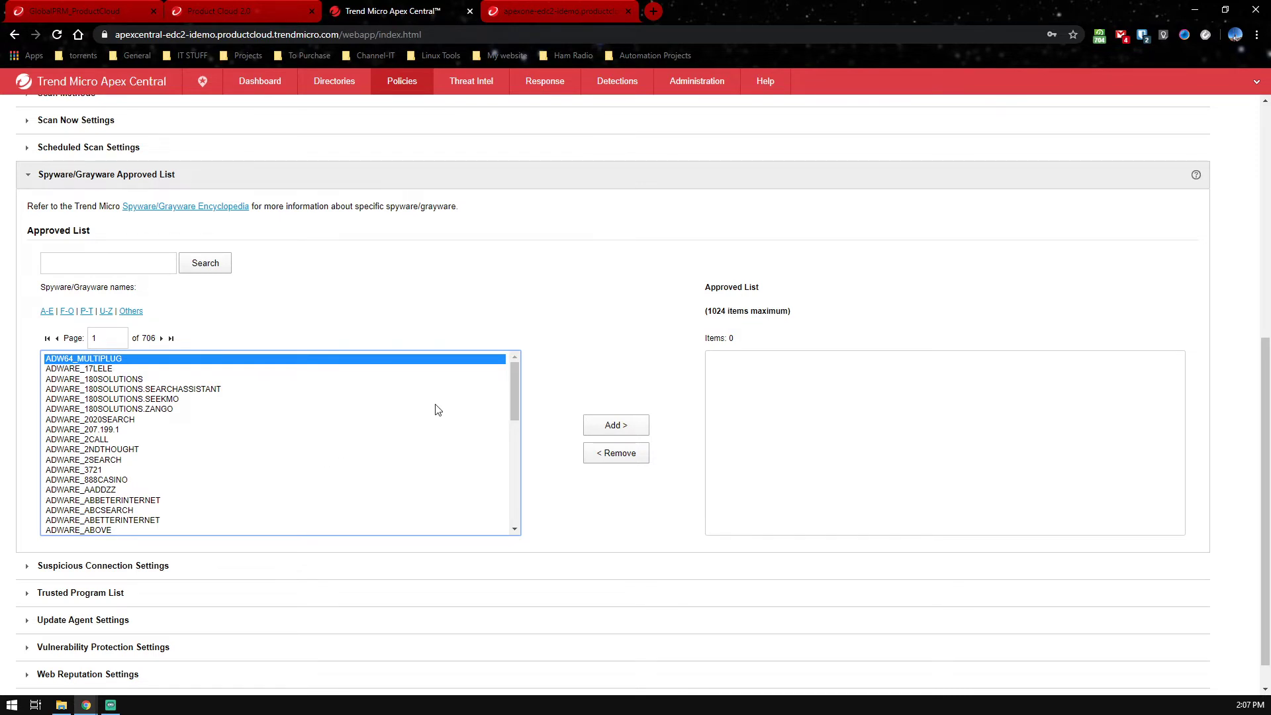
scroll(503, 414, "down", 1)
scroll(504, 414, "down", 5)
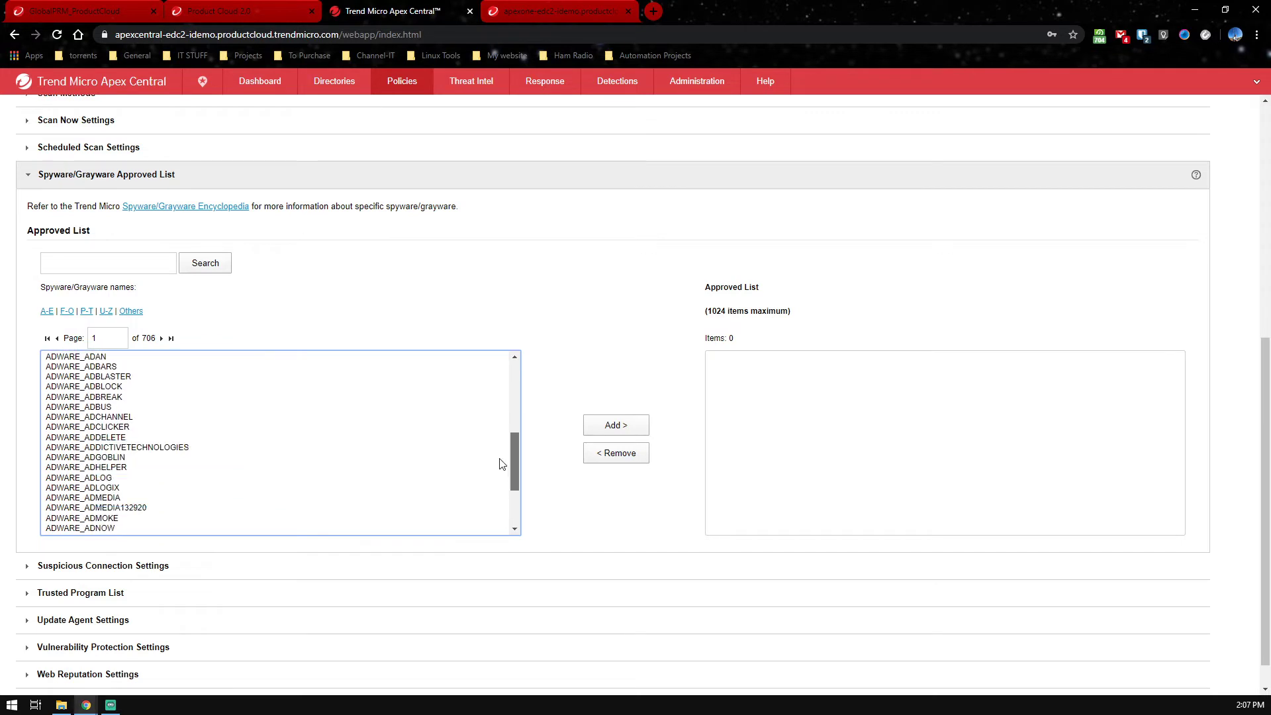
left_click_drag(515, 497, 514, 325)
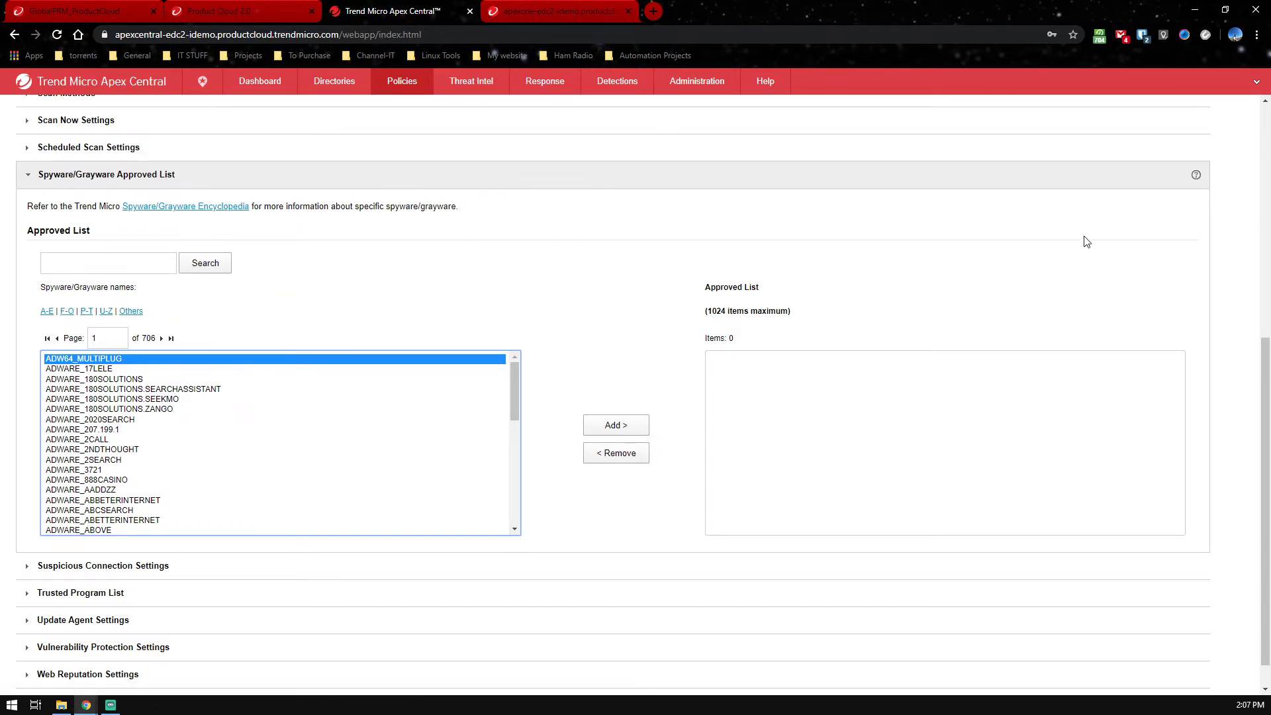
left_click(525, 182)
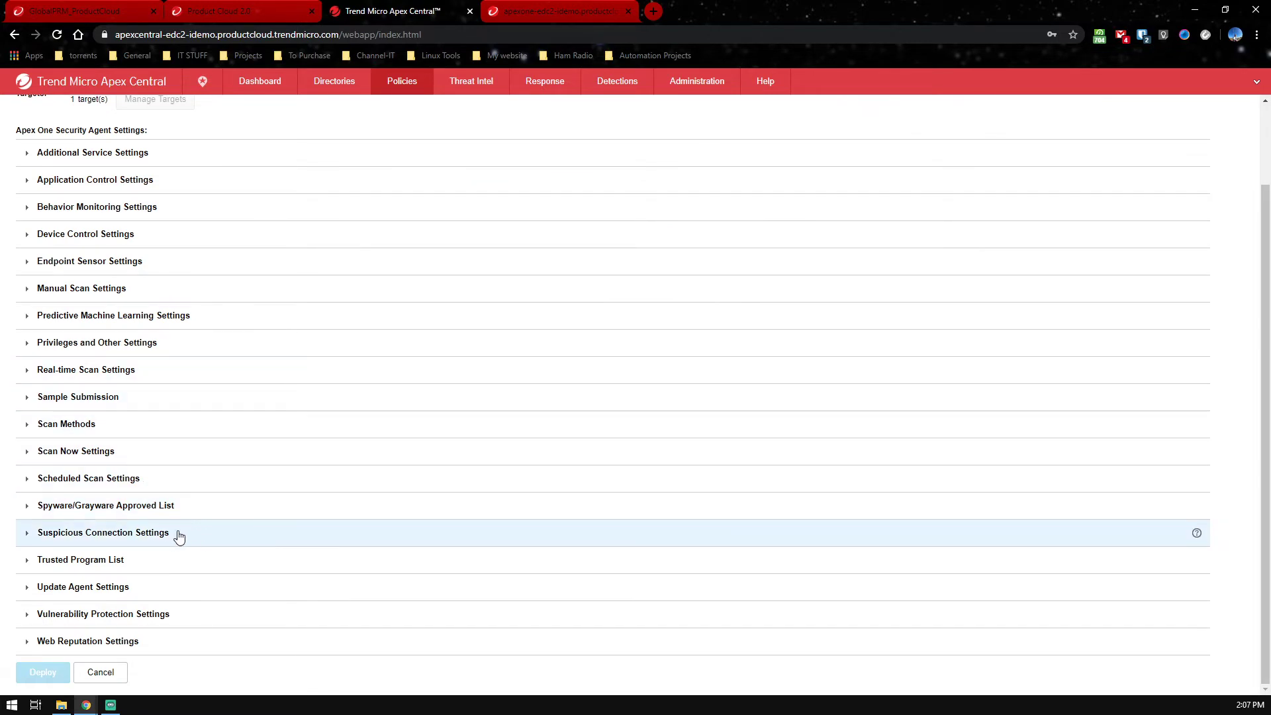
Review Suspicious Connection Settings and the Sample Submission section, leaving only Sample Submission expanded
left_click(156, 535)
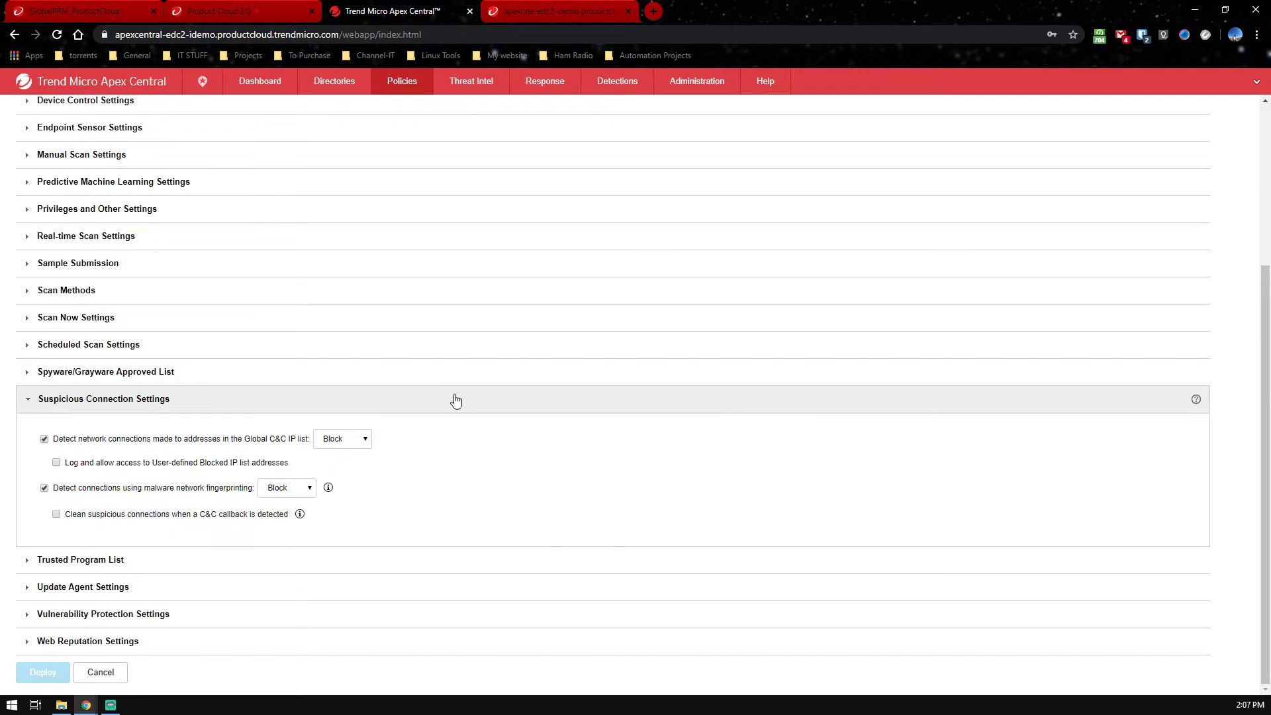
left_click(434, 405)
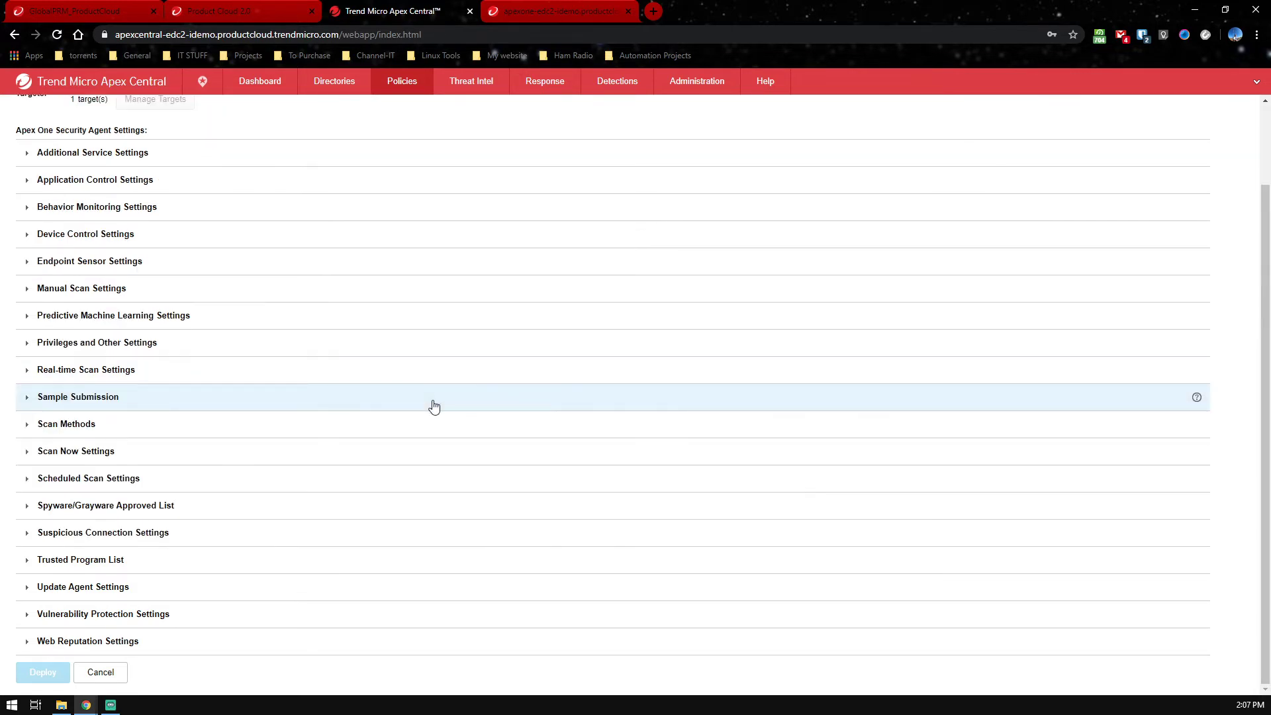
left_click(434, 406)
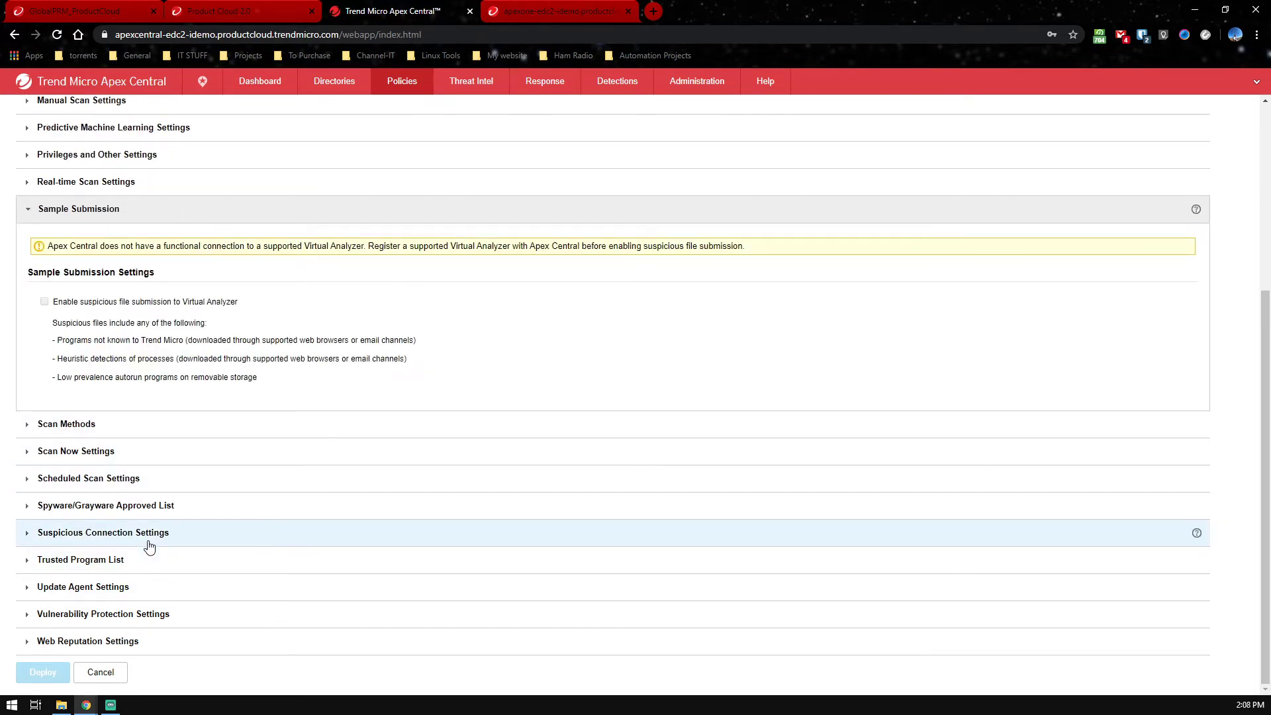
left_click(165, 533)
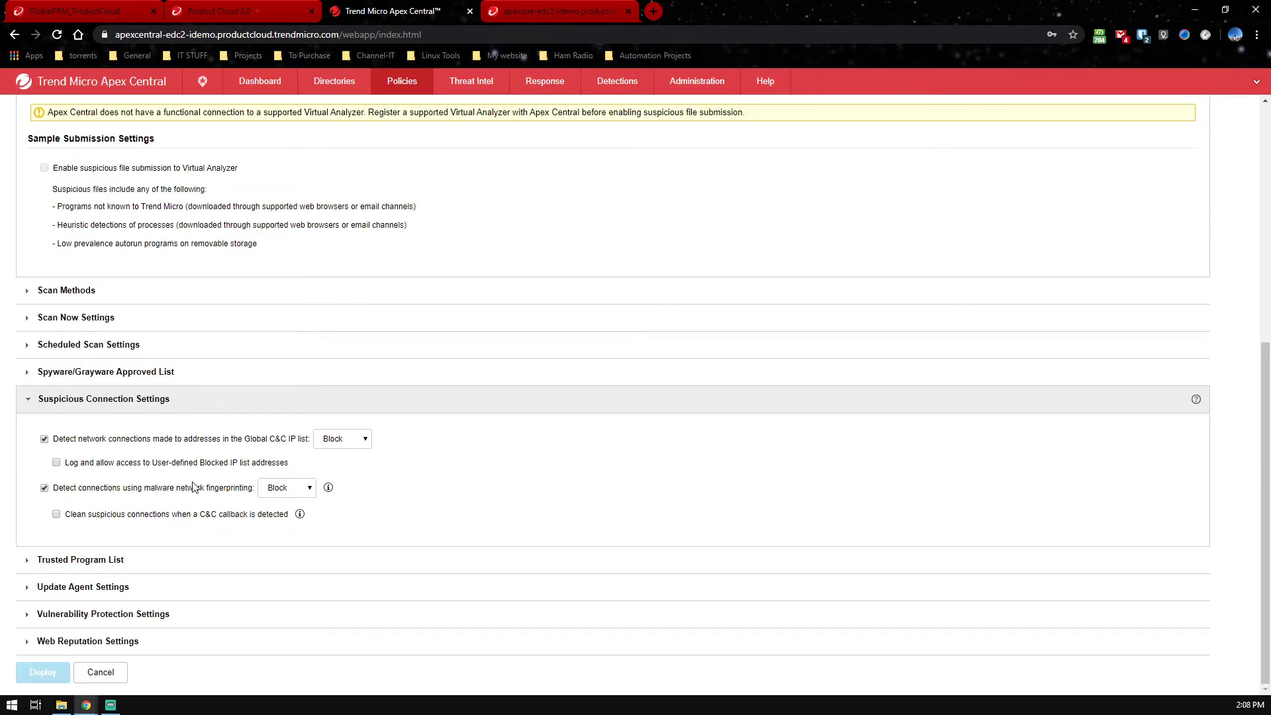
left_click(243, 400)
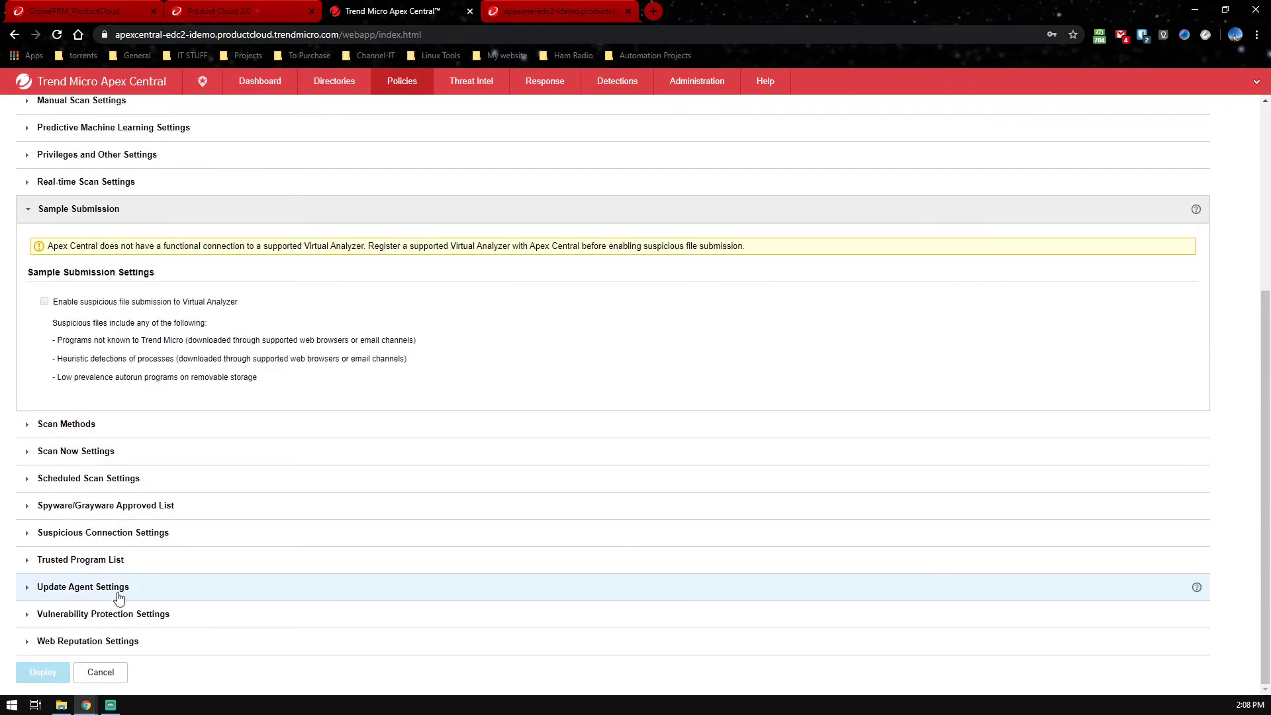
Expand and review the Trusted Program List and Update Agent Settings, and collapse the Trusted Program List
left_click(172, 568)
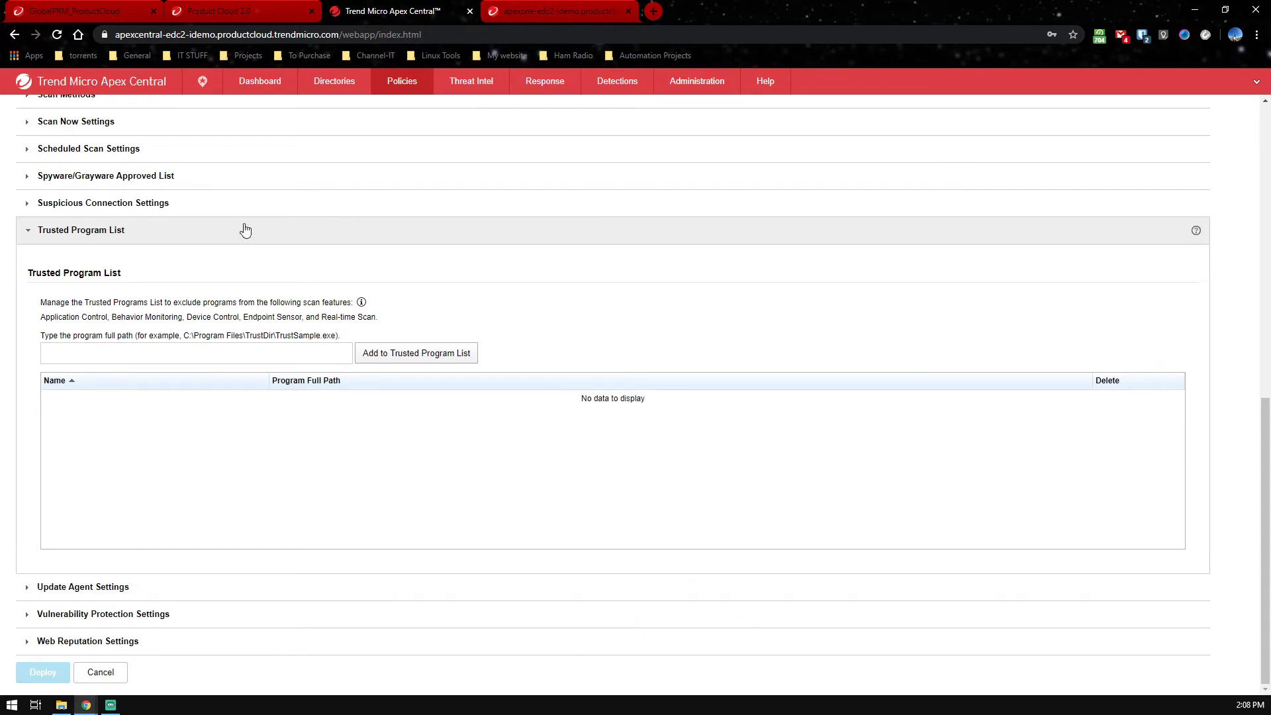
left_click(161, 588)
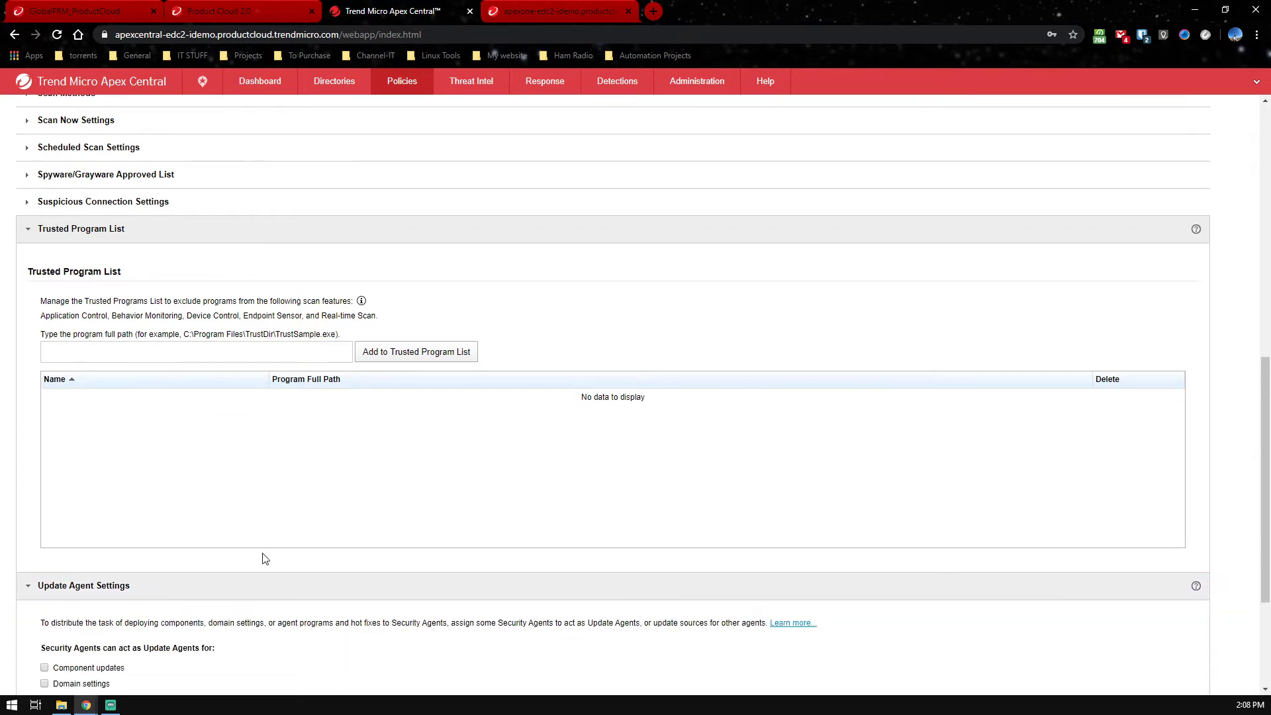
scroll(262, 557, "down", 3)
scroll(245, 550, "up", 2)
scroll(198, 516, "down", 2)
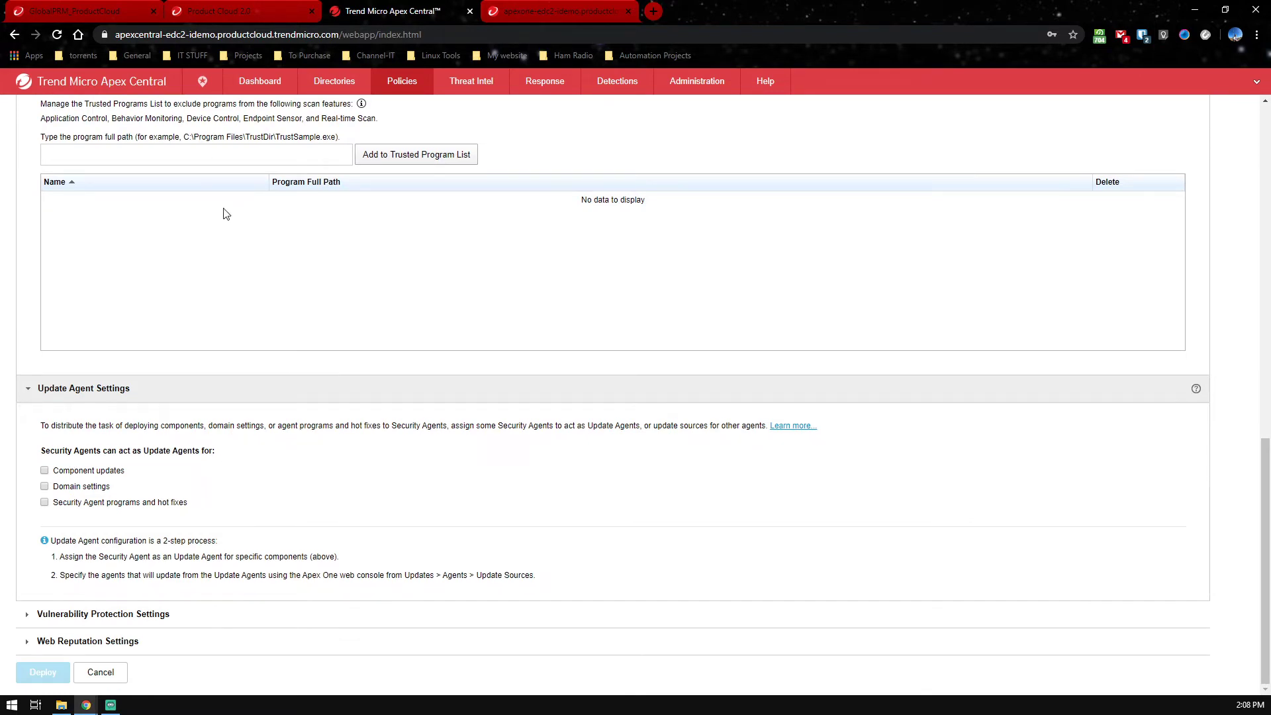
scroll(393, 557, "up", 3)
scroll(392, 556, "up", 2)
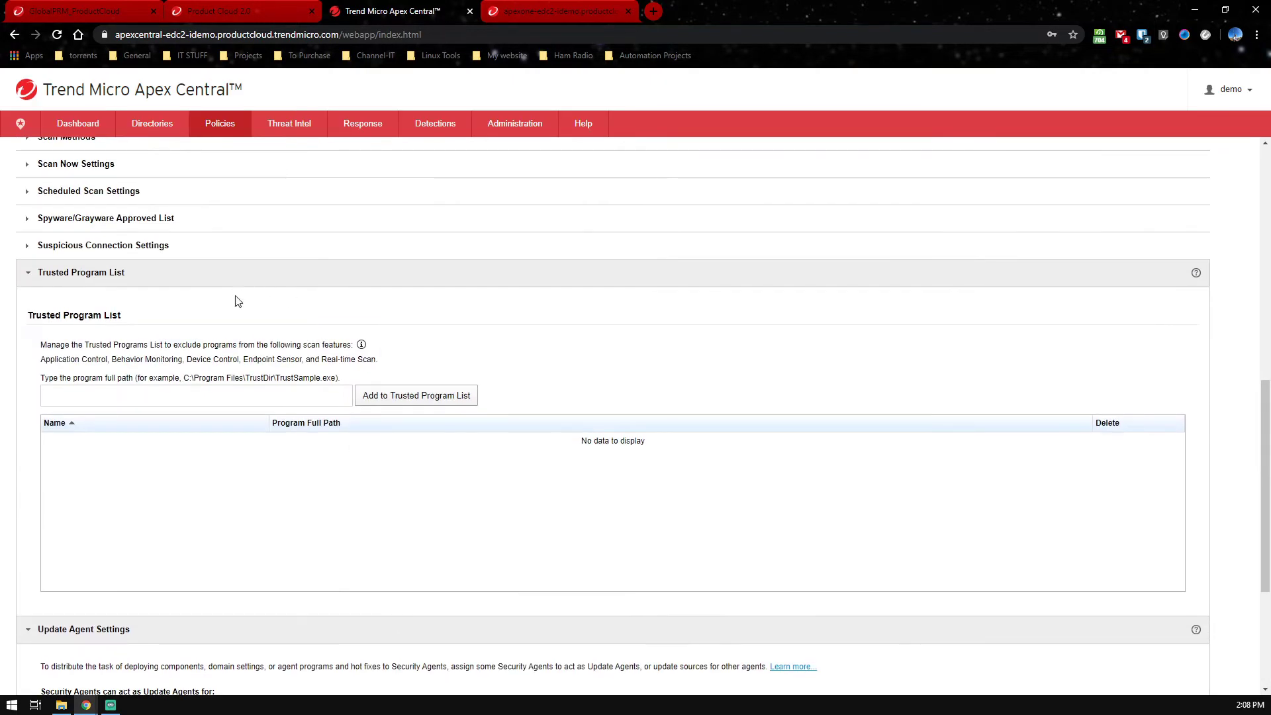
left_click(214, 274)
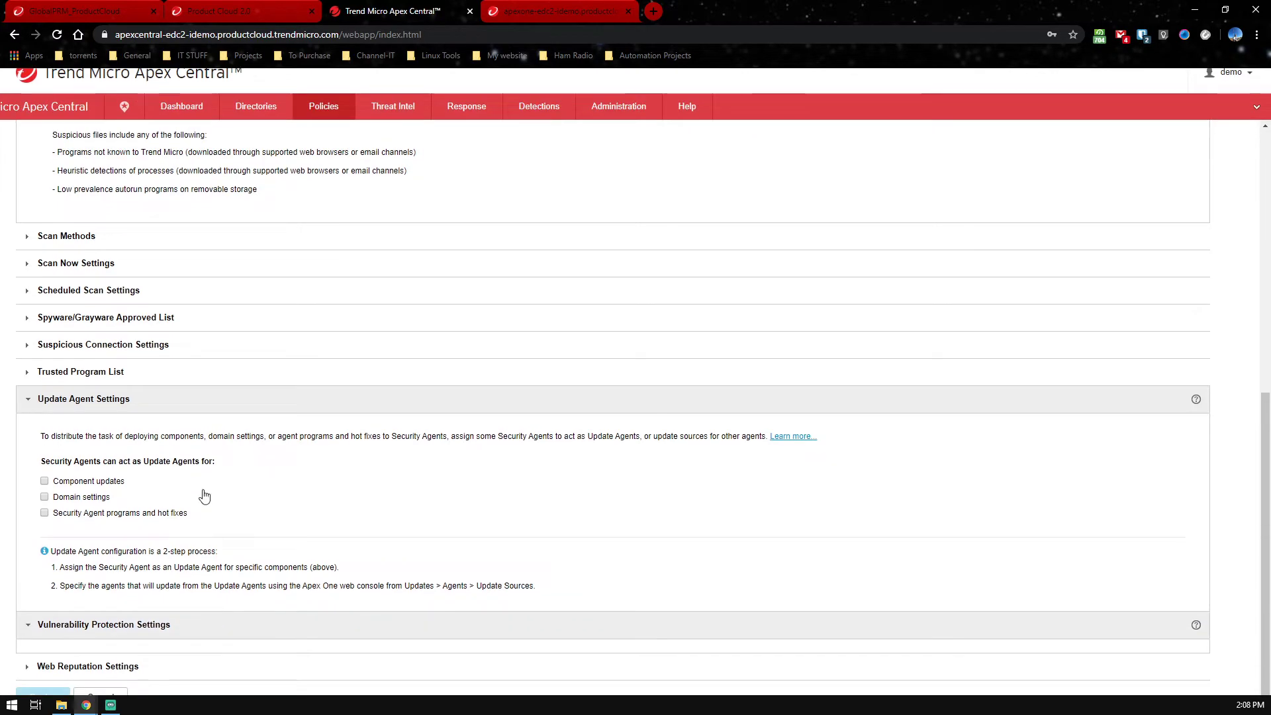
Review the Intrusion Prevention rules in Vulnerability Protection Settings and view the status options for rule 1010192
scroll(253, 483, "down", 5)
scroll(300, 483, "up", 4)
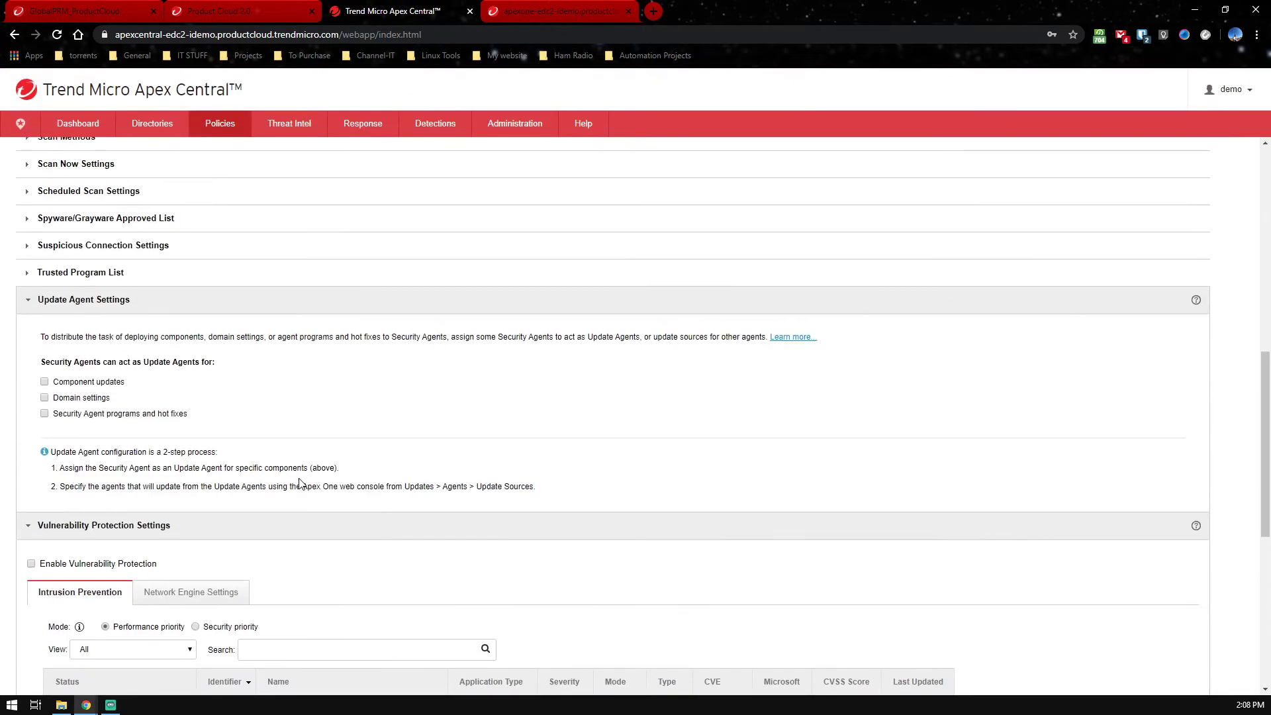
scroll(350, 401, "down", 3)
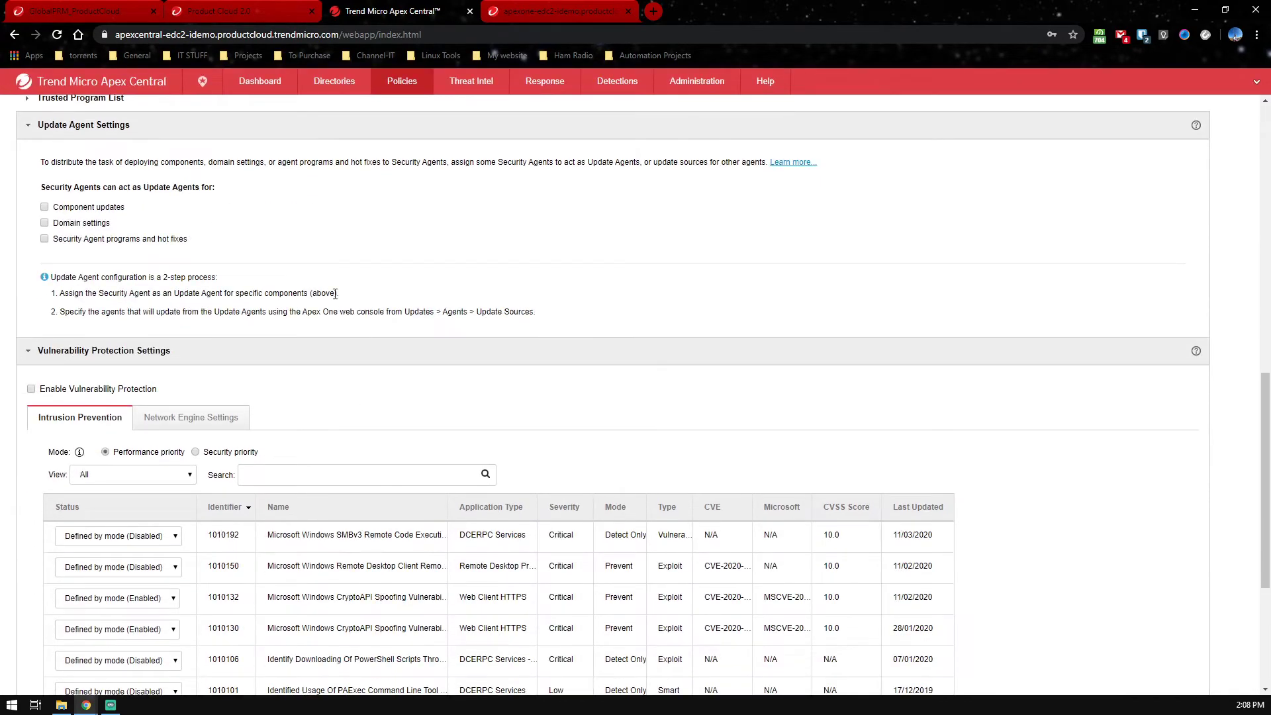
scroll(335, 294, "down", 3)
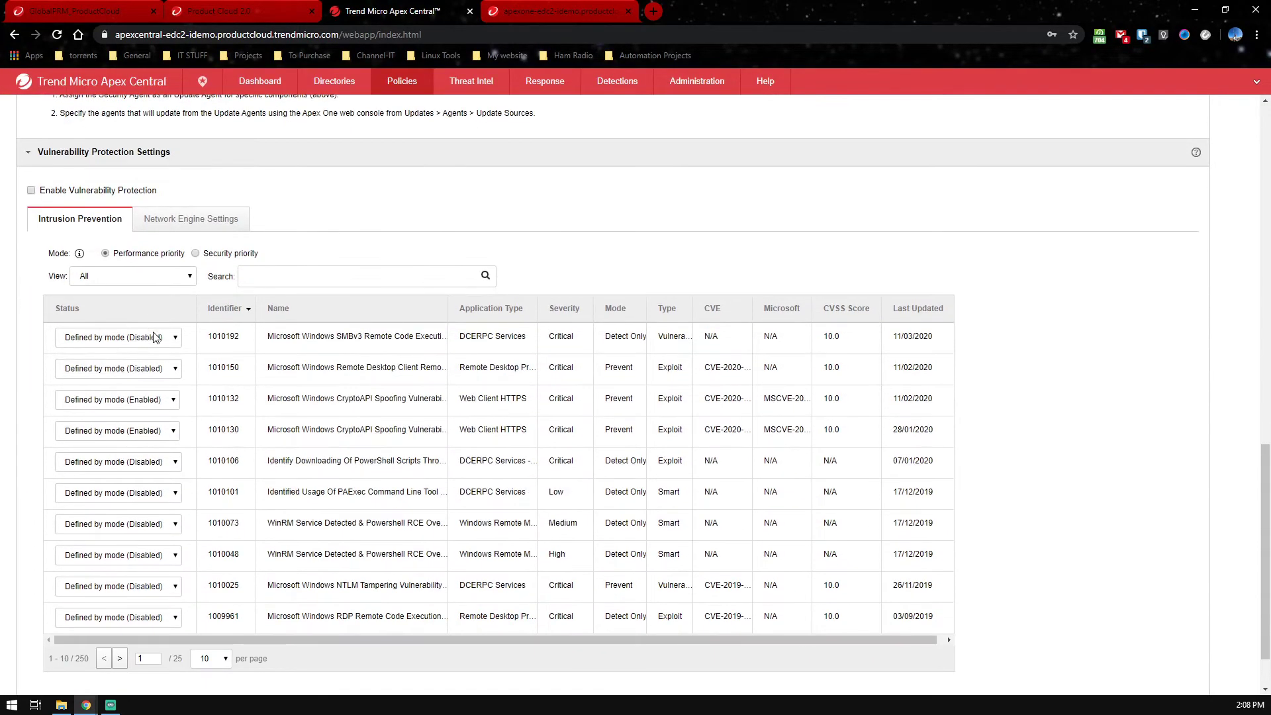
scroll(155, 337, "down", 1)
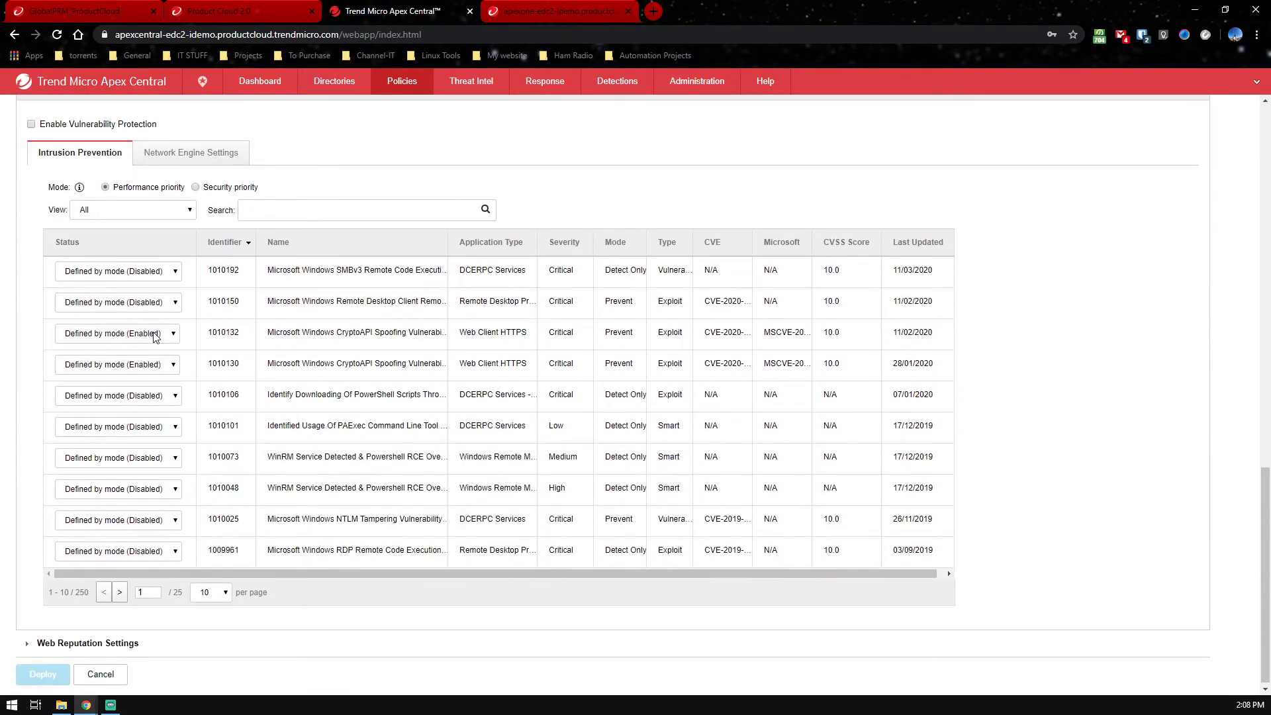
left_click(166, 277)
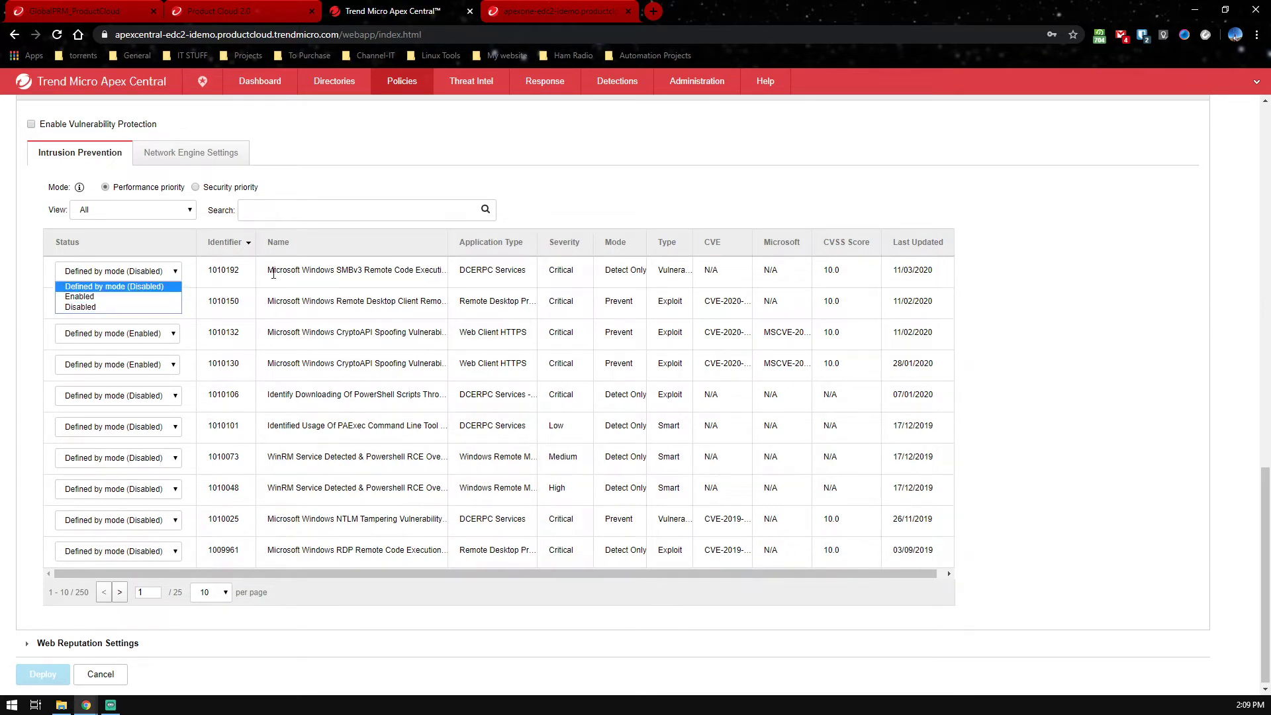
Review the Network Engine Settings of Vulnerability Protection, from ESTABLISHED Timeout to Advanced Logging Policy, and return to the Intrusion Prevention rules
left_click(595, 288)
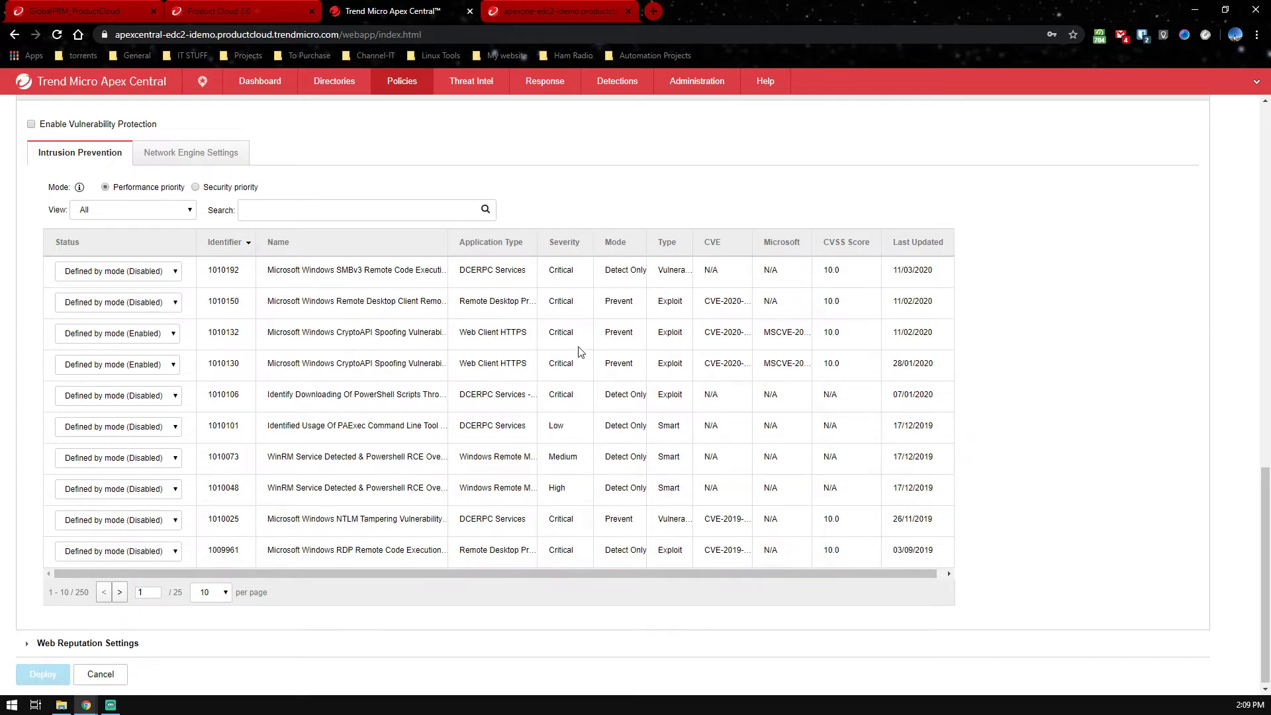
left_click(182, 159)
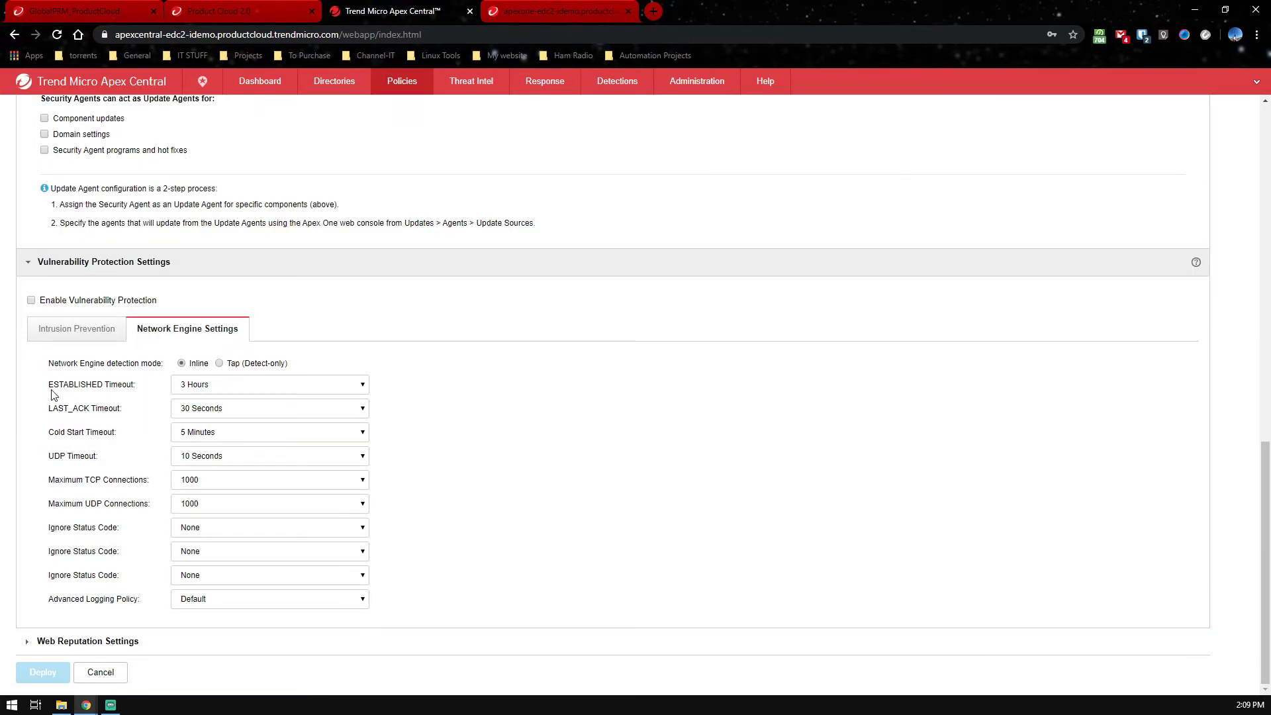
left_click_drag(49, 388, 133, 603)
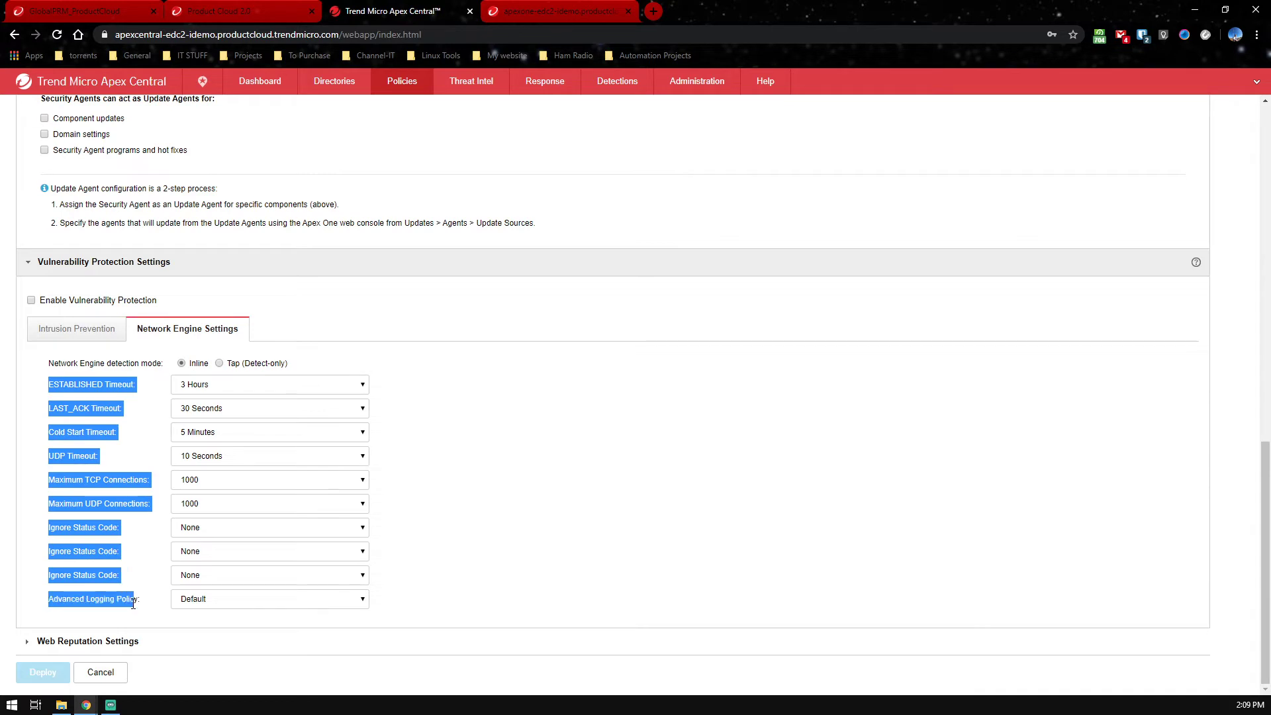
left_click(143, 605)
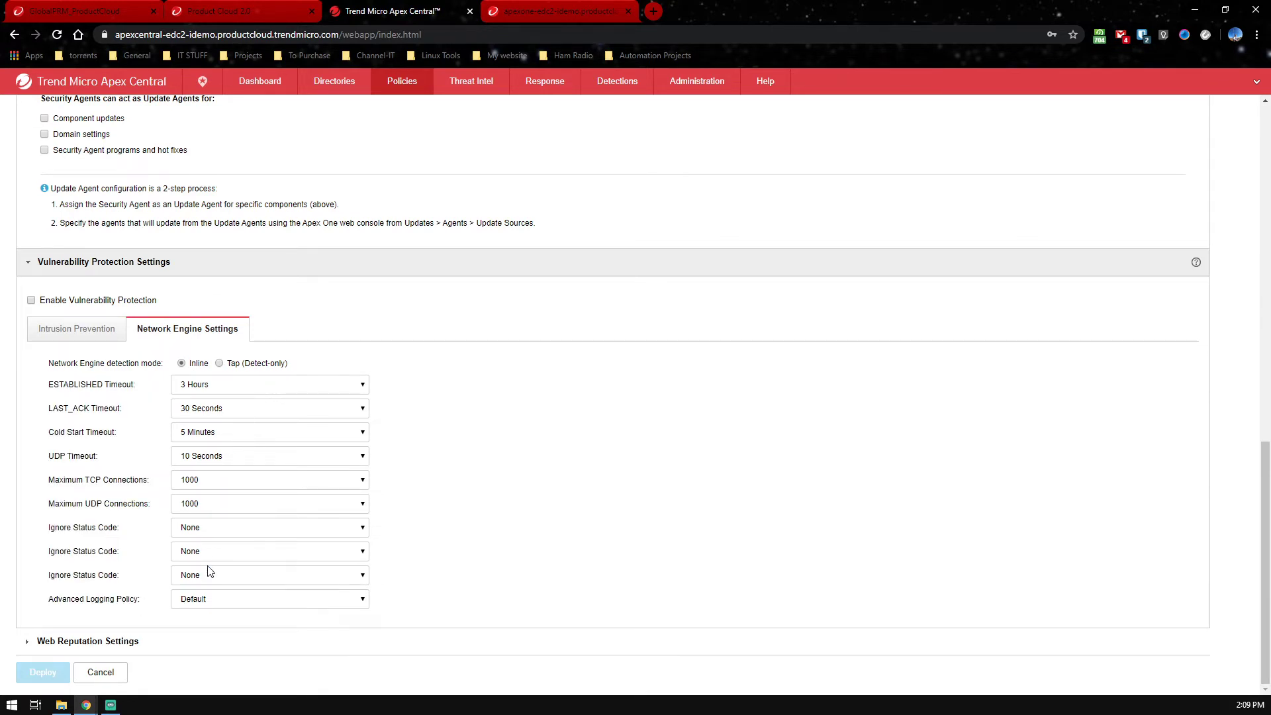
left_click(75, 331)
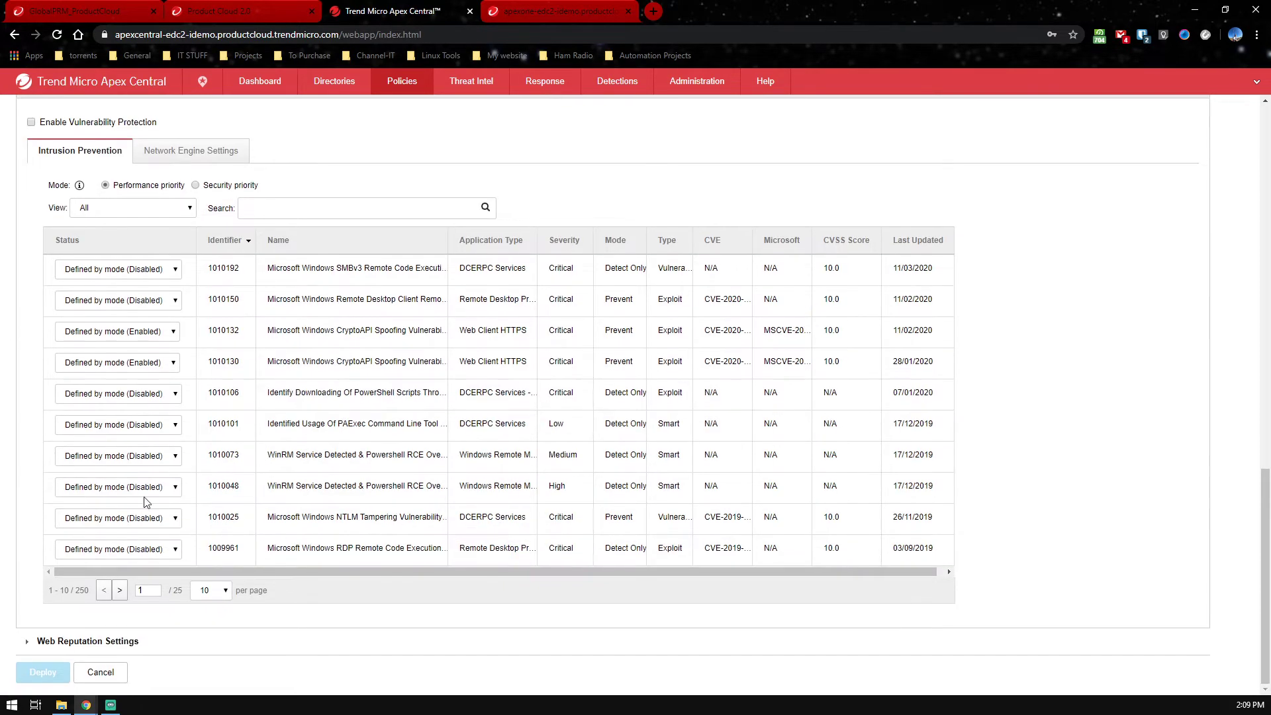
Expand Web Reputation Settings and review the External Agents operating system, query, security level, and browser exploit prevention options
left_click(142, 641)
scroll(265, 649, "down", 3)
scroll(265, 649, "up", 3)
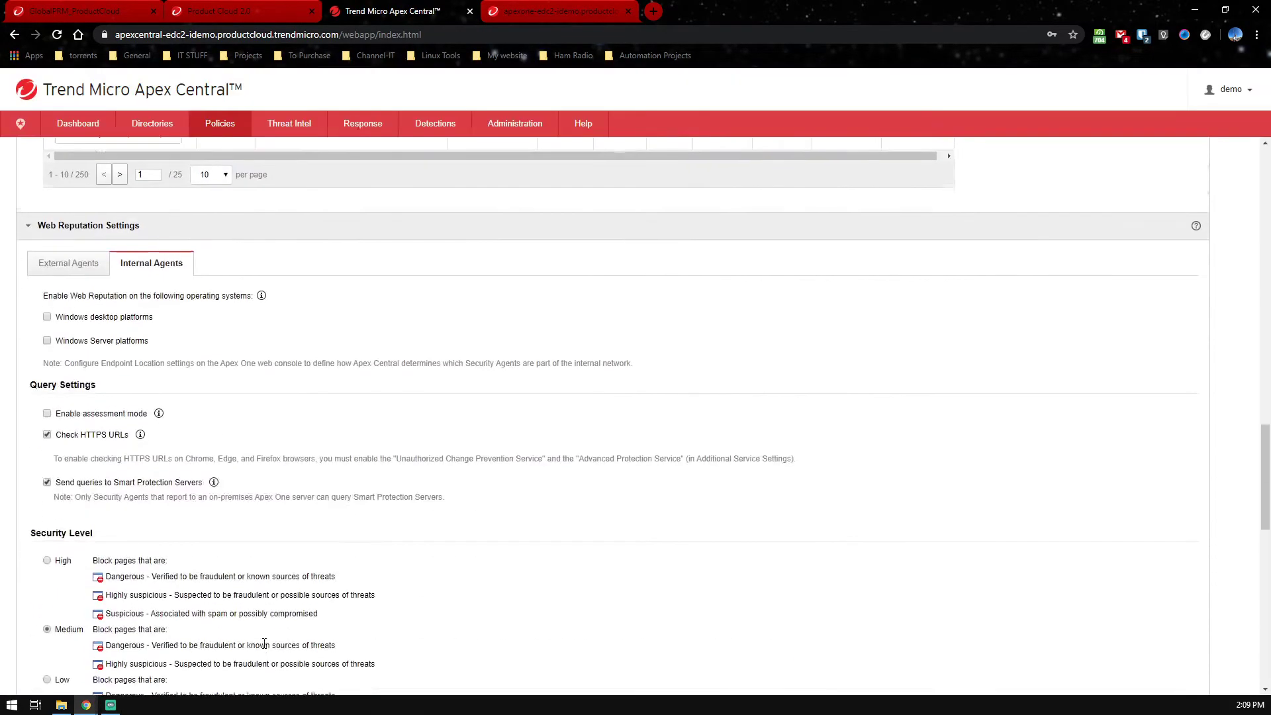
left_click(83, 323)
scroll(282, 424, "down", 4)
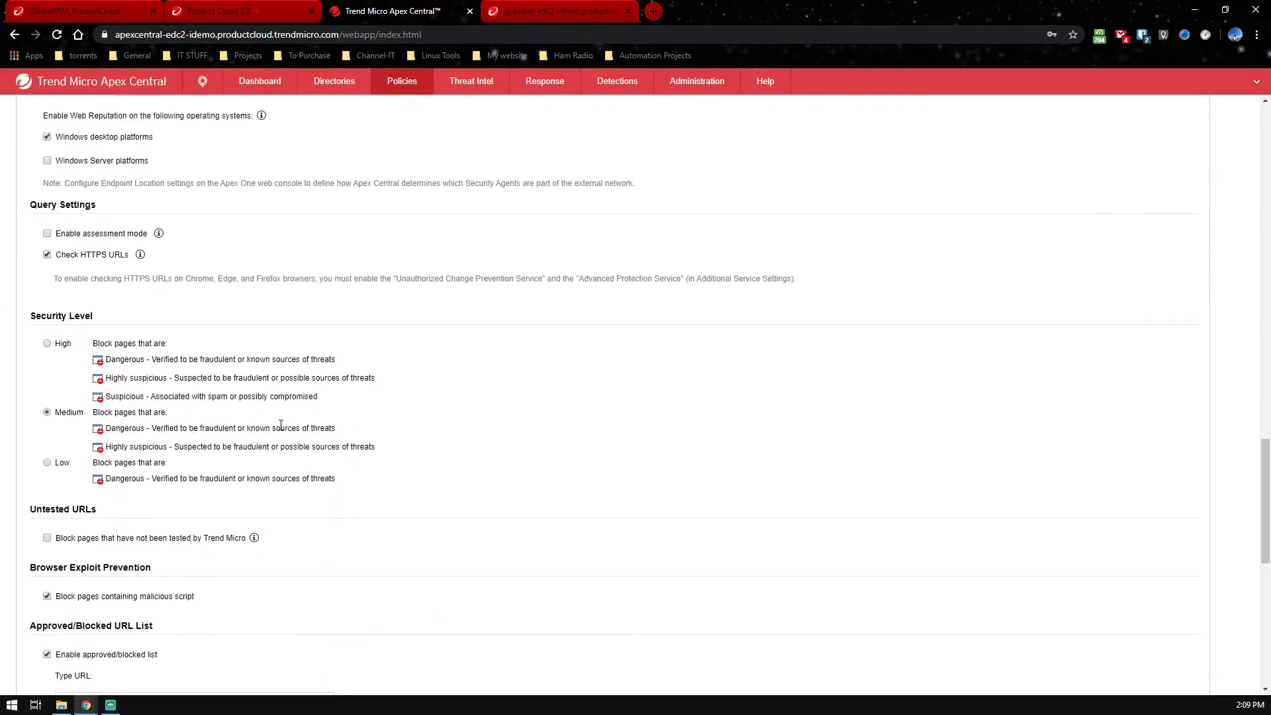
scroll(283, 424, "up", 4)
scroll(284, 422, "down", 1)
scroll(285, 422, "down", 6)
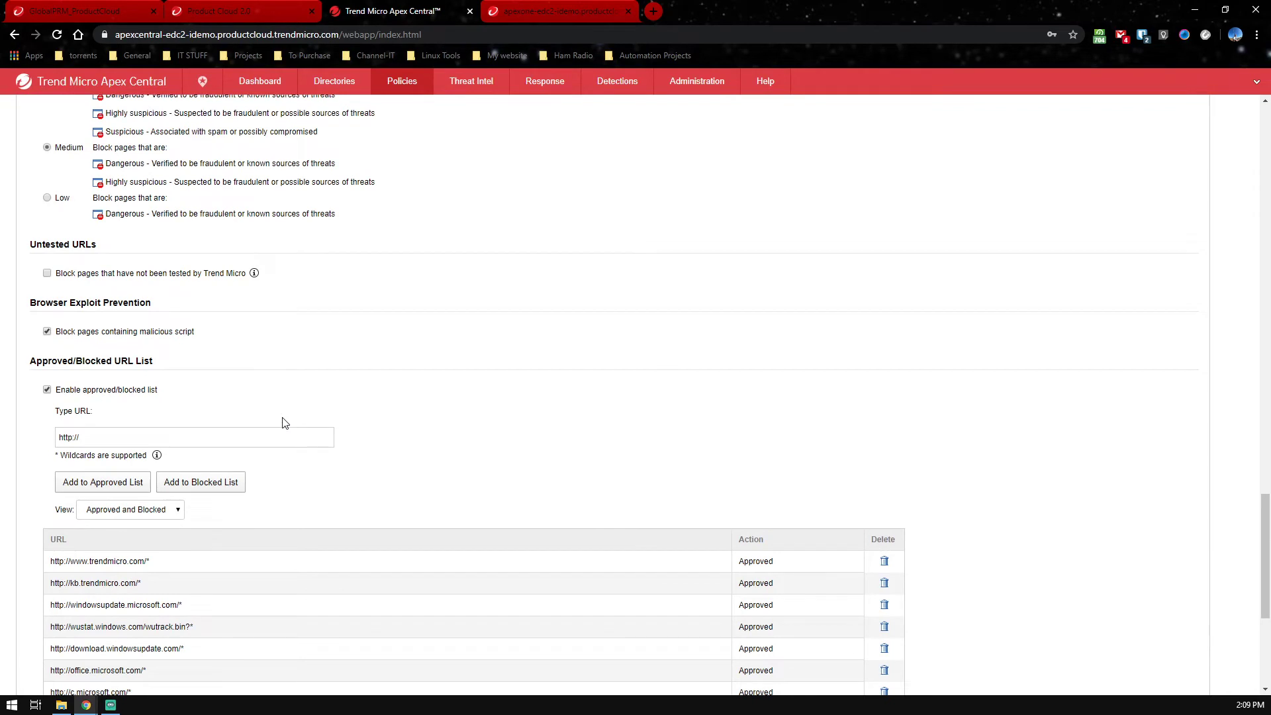
Examine the Approved/Blocked URL List, Reassess URL, and Agent Log options for external agents in Web Reputation Settings
scroll(285, 423, "down", 2)
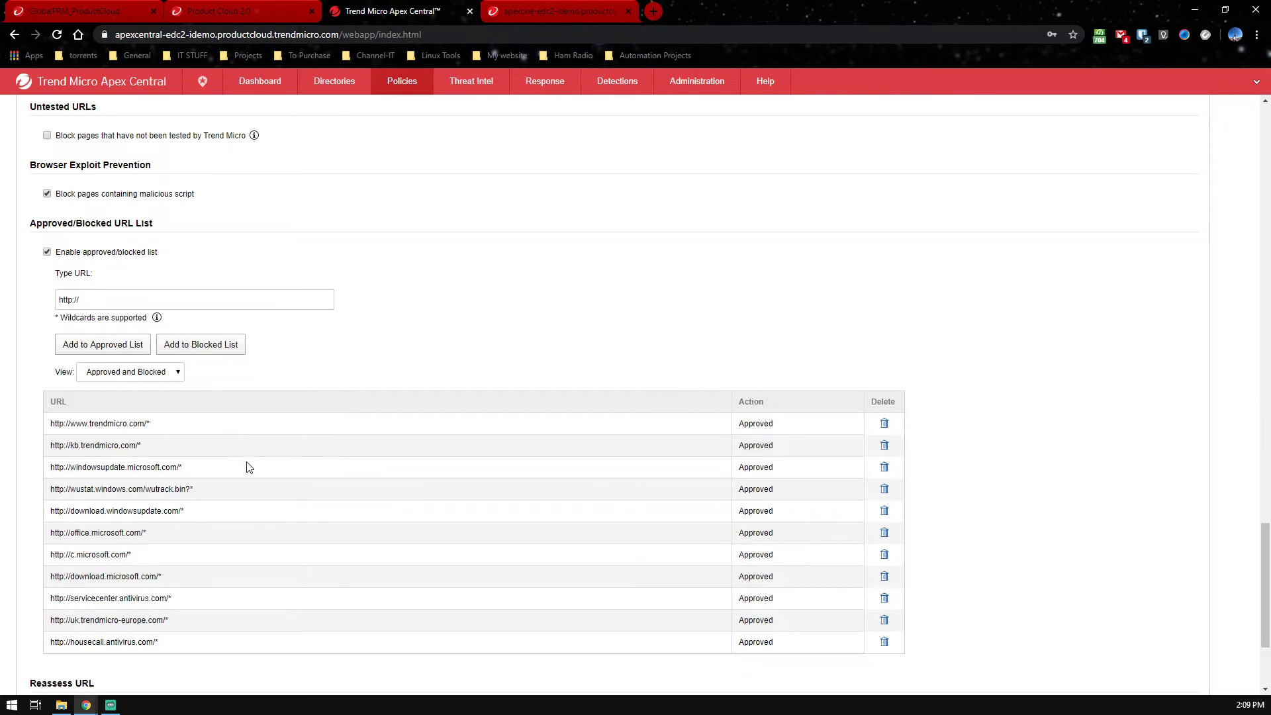
scroll(246, 464, "down", 3)
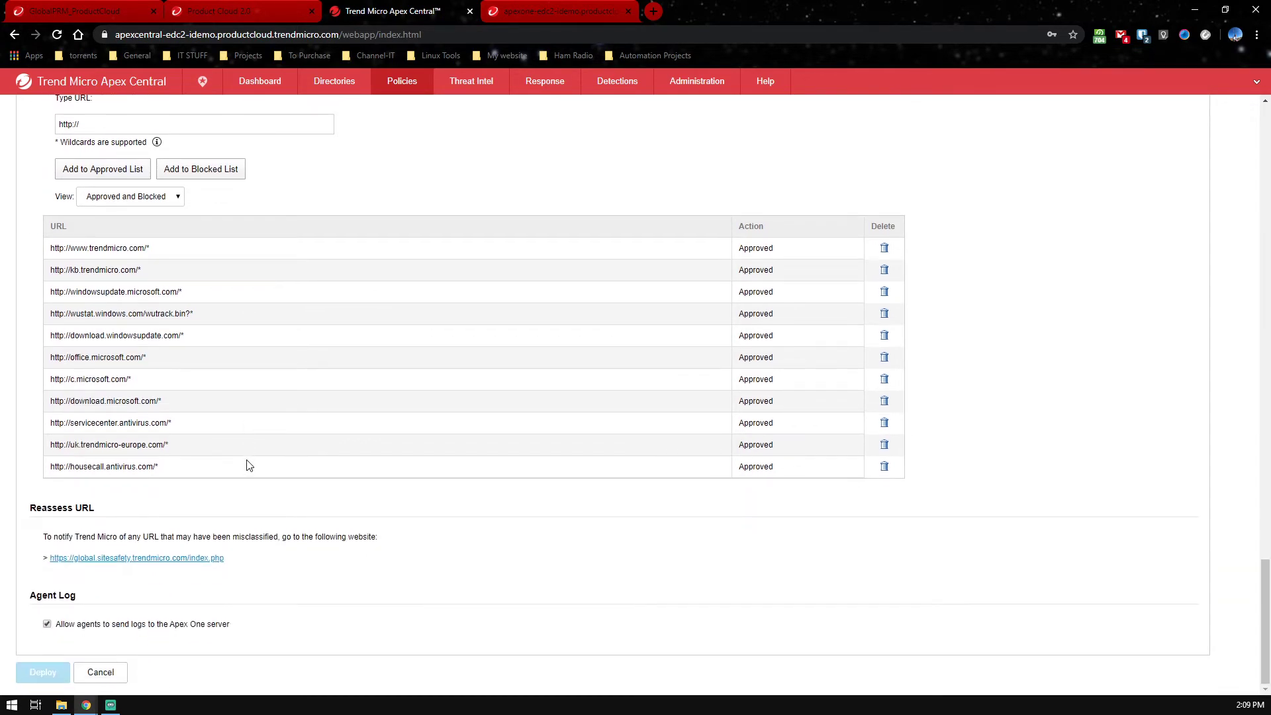
scroll(247, 464, "up", 8)
scroll(249, 465, "down", 5)
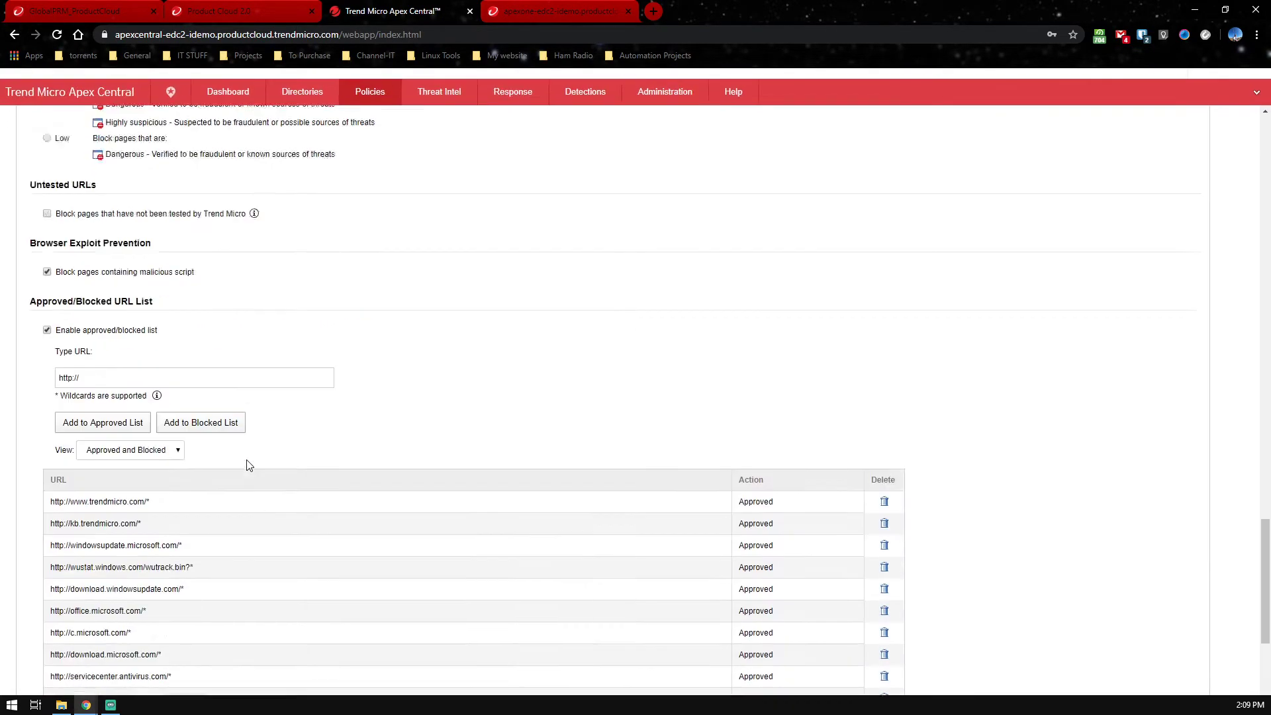
scroll(249, 465, "down", 2)
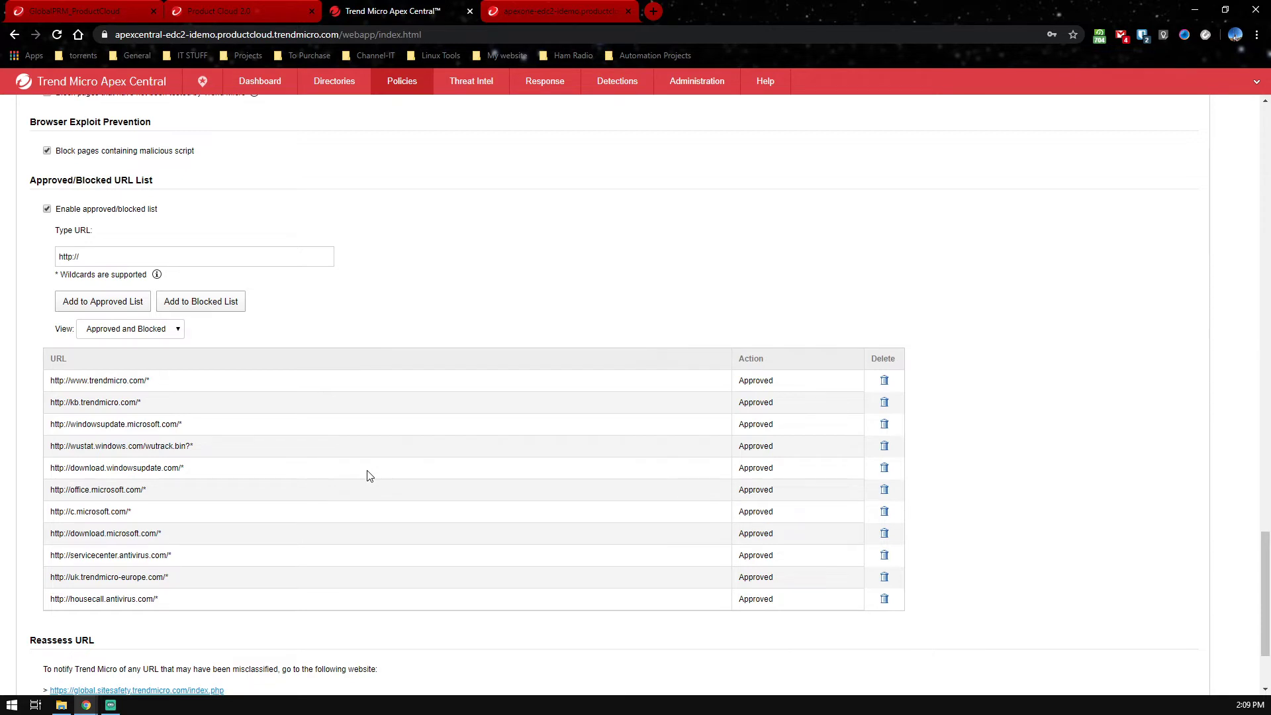
scroll(369, 475, "up", 8)
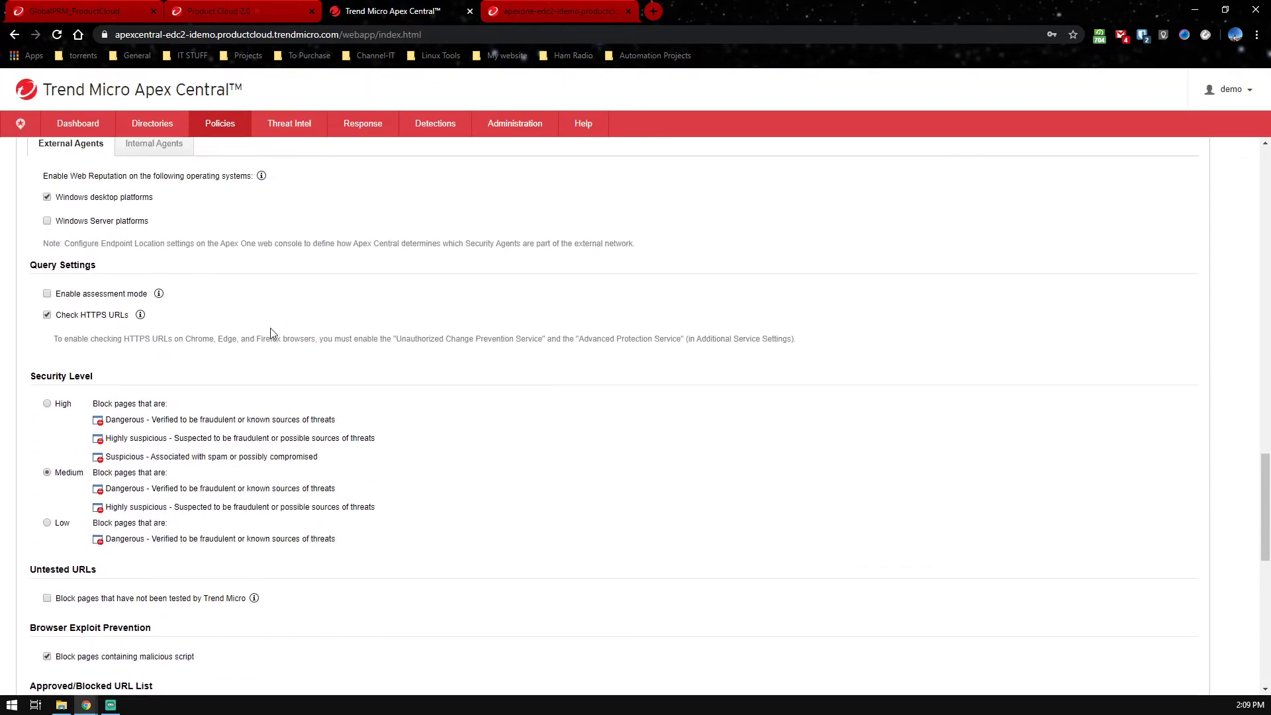
Collapse the Web Reputation Settings, Vulnerability Protection Settings, and Sample Submission sections of the policy
scroll(270, 327, "up", 7)
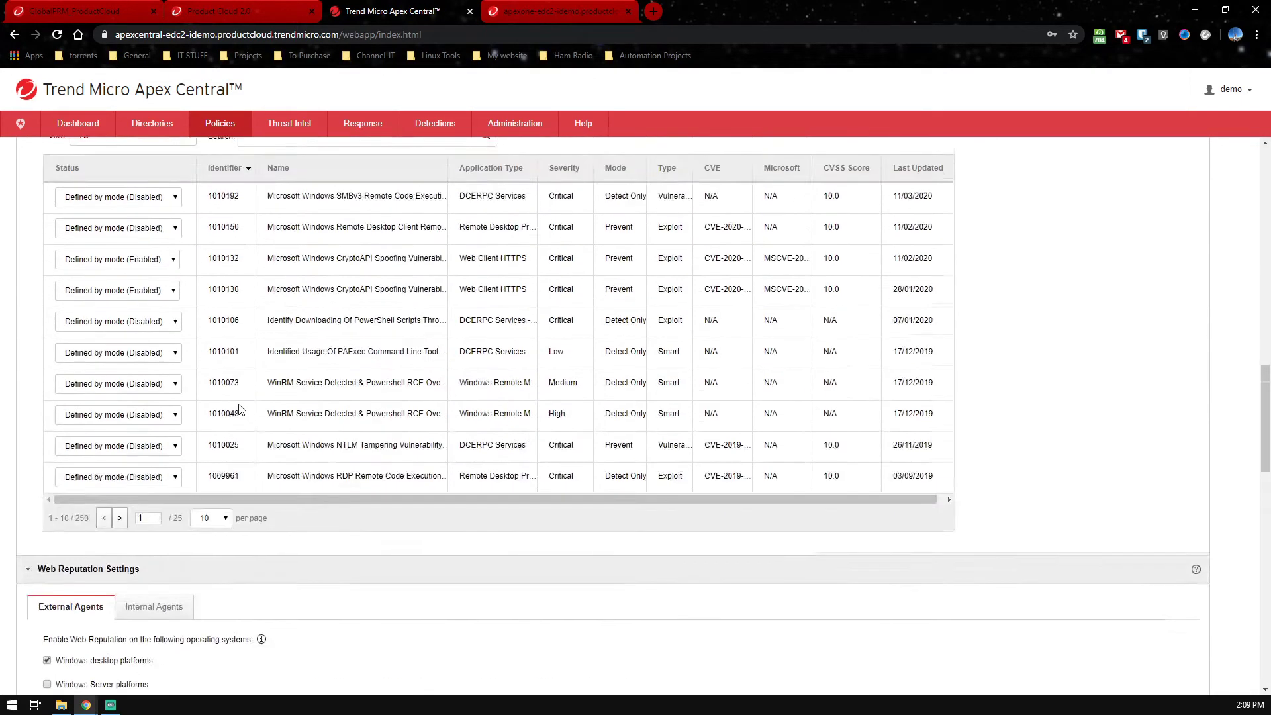
scroll(240, 409, "down", 5)
left_click(257, 273)
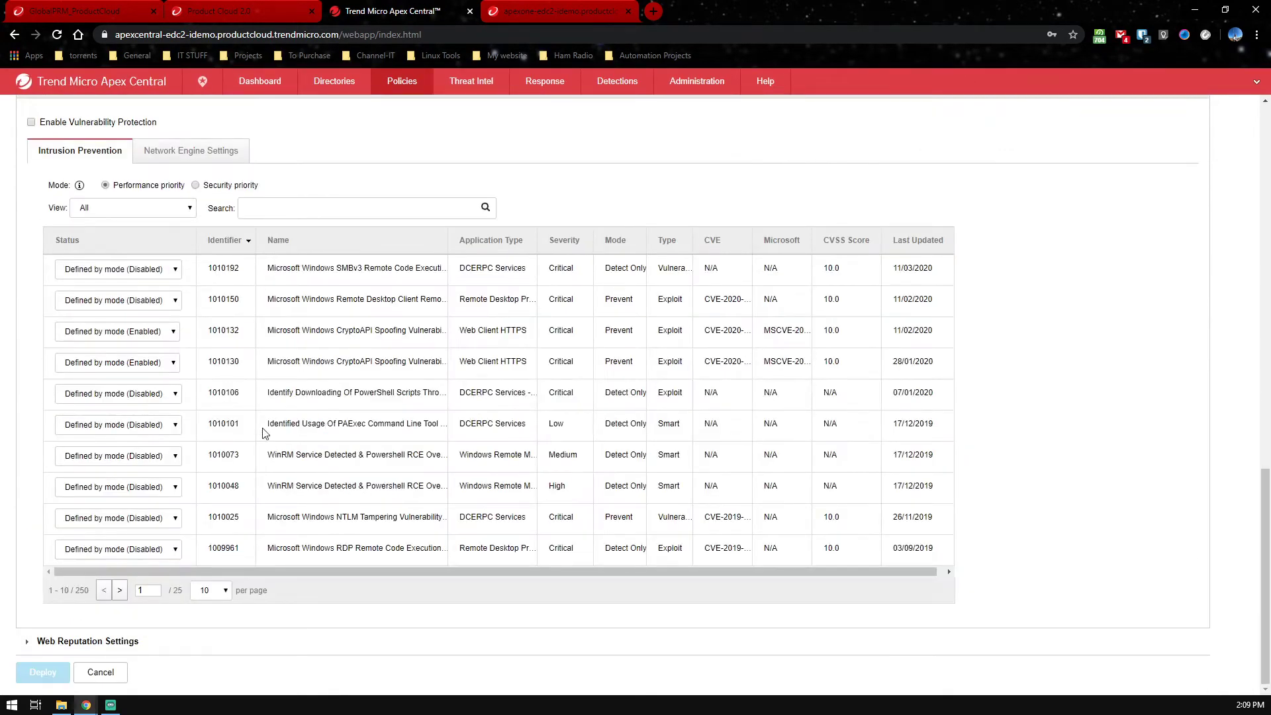
scroll(448, 344, "up", 3)
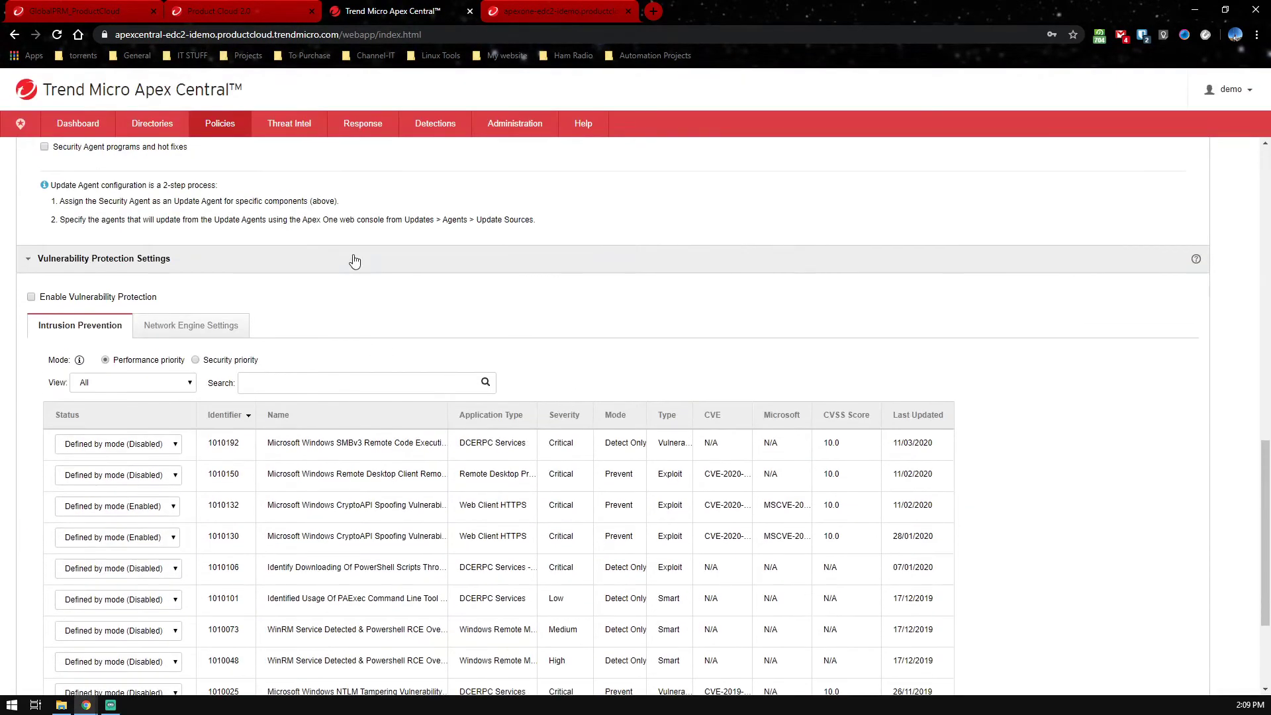
scroll(355, 261, "up", 10)
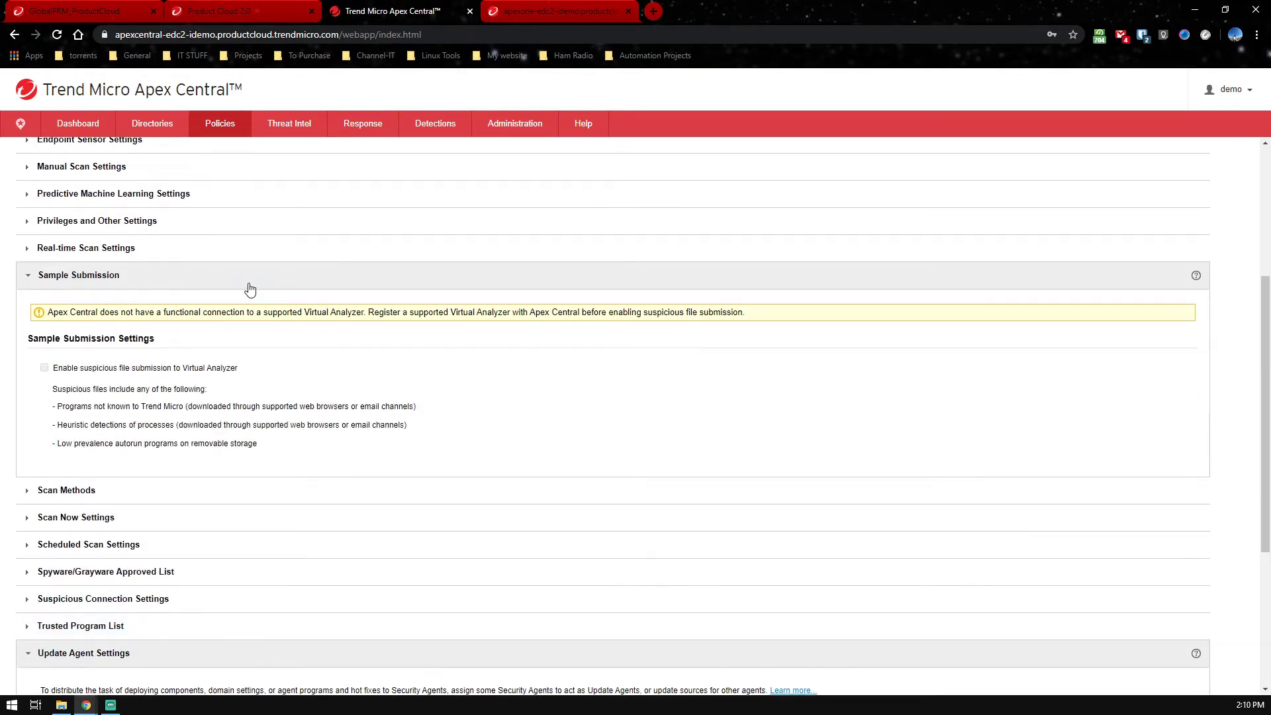
left_click(249, 290)
Open the Log Query page under Detections and view the available log types and the product directory choices
mouse_move(291, 126)
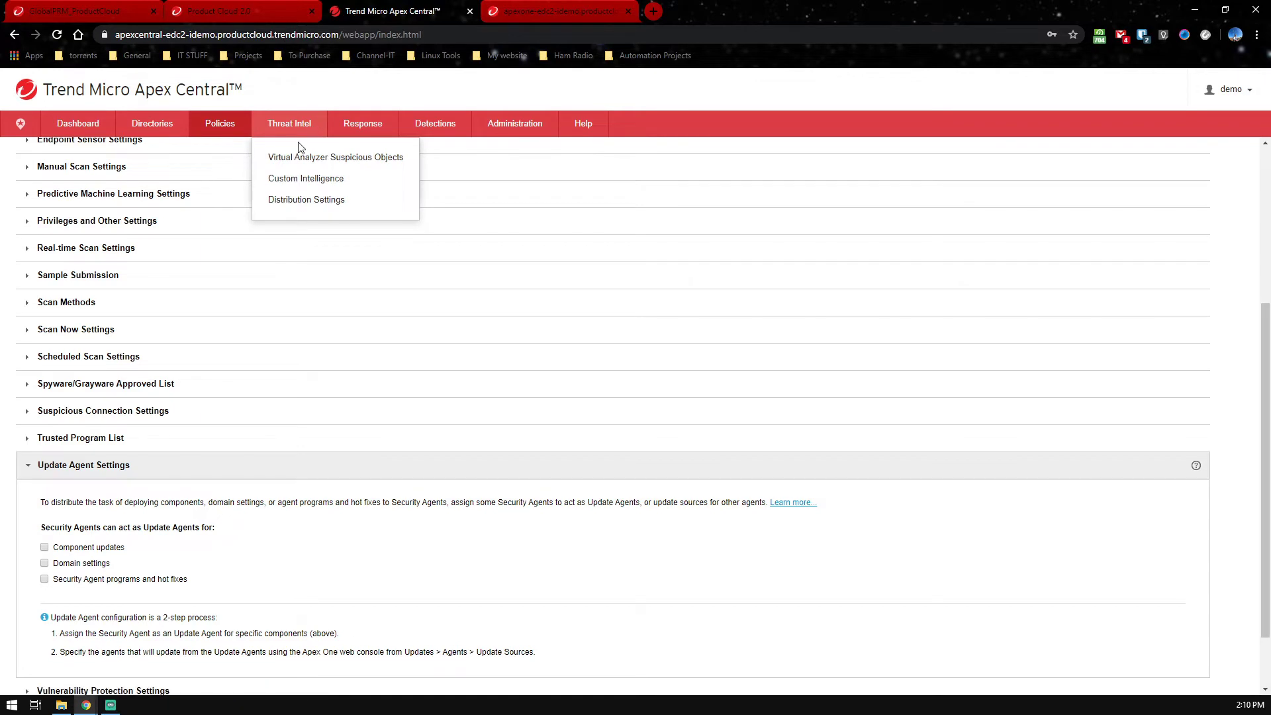
mouse_move(438, 128)
mouse_move(437, 165)
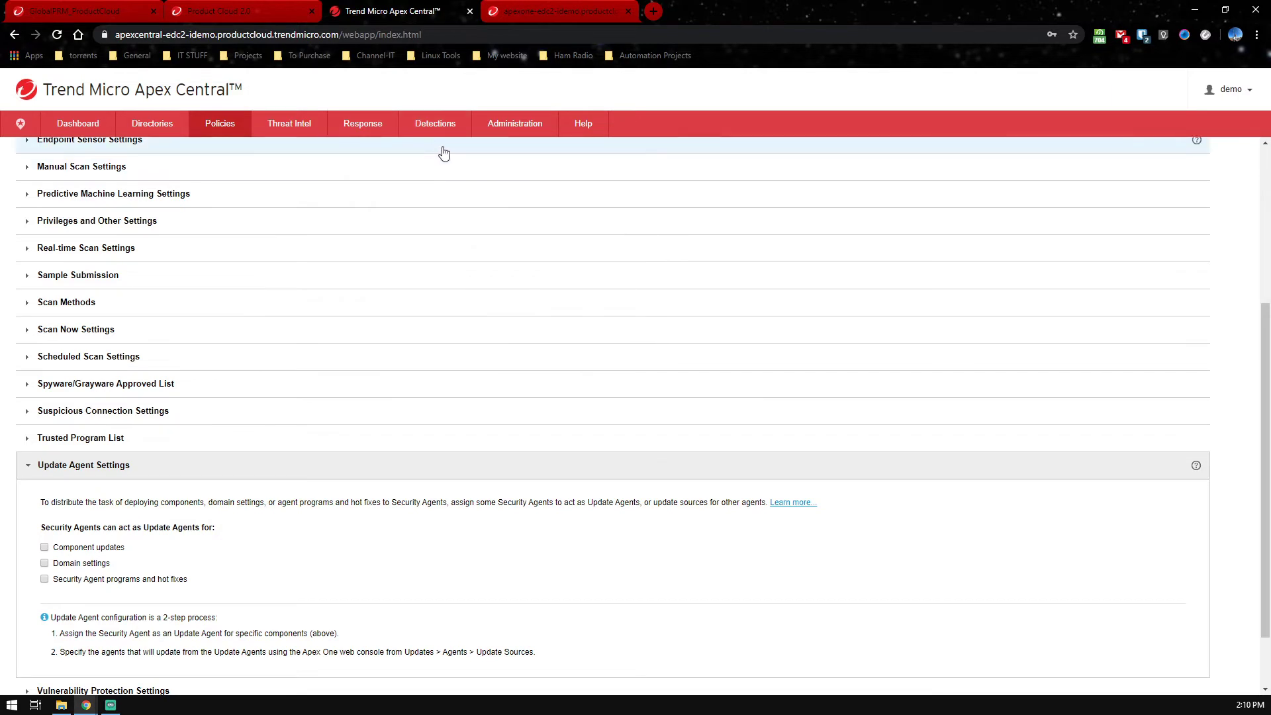
left_click(515, 170)
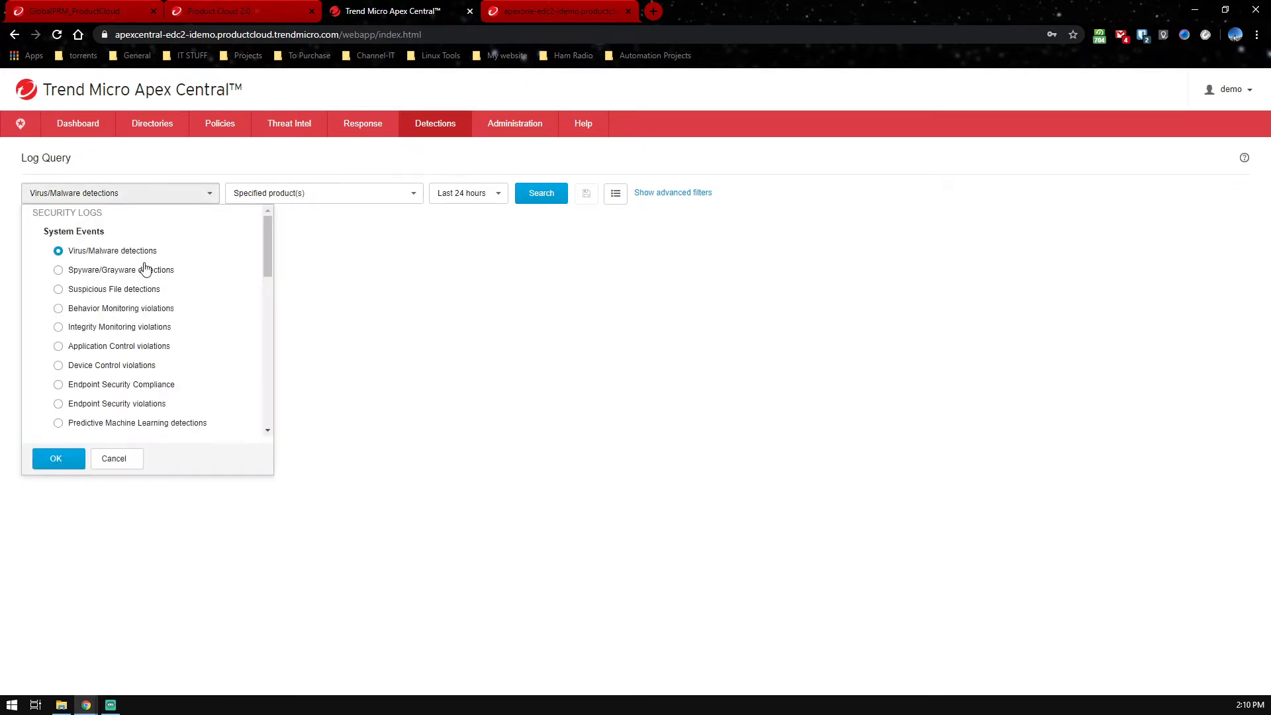
left_click(210, 193)
left_click(360, 198)
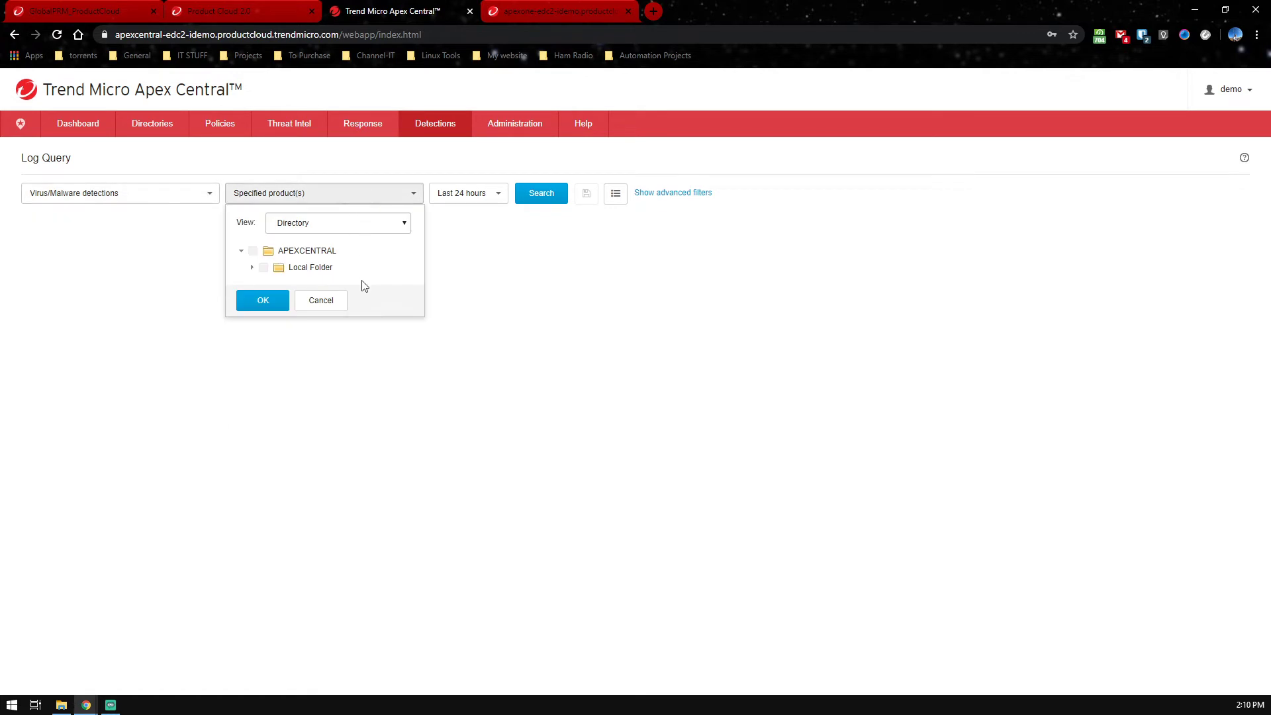
left_click(535, 335)
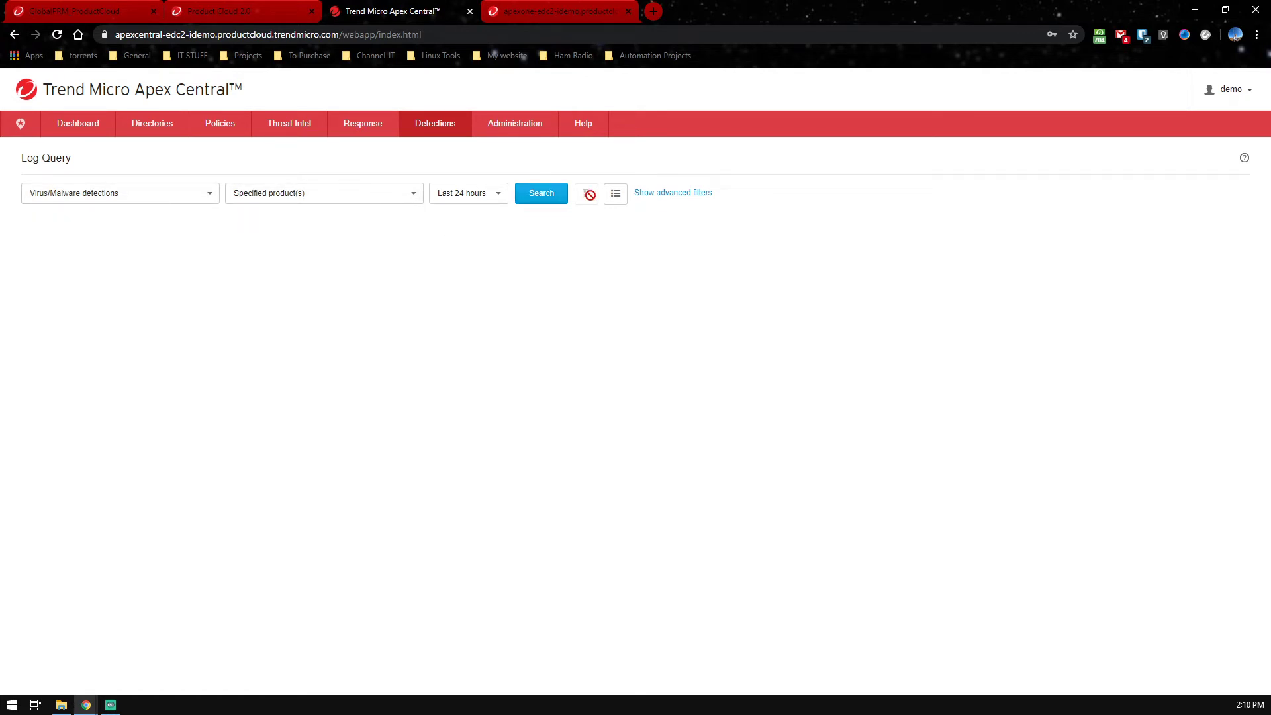
Show the advanced filters of the log query and view the available filter criteria
left_click(662, 194)
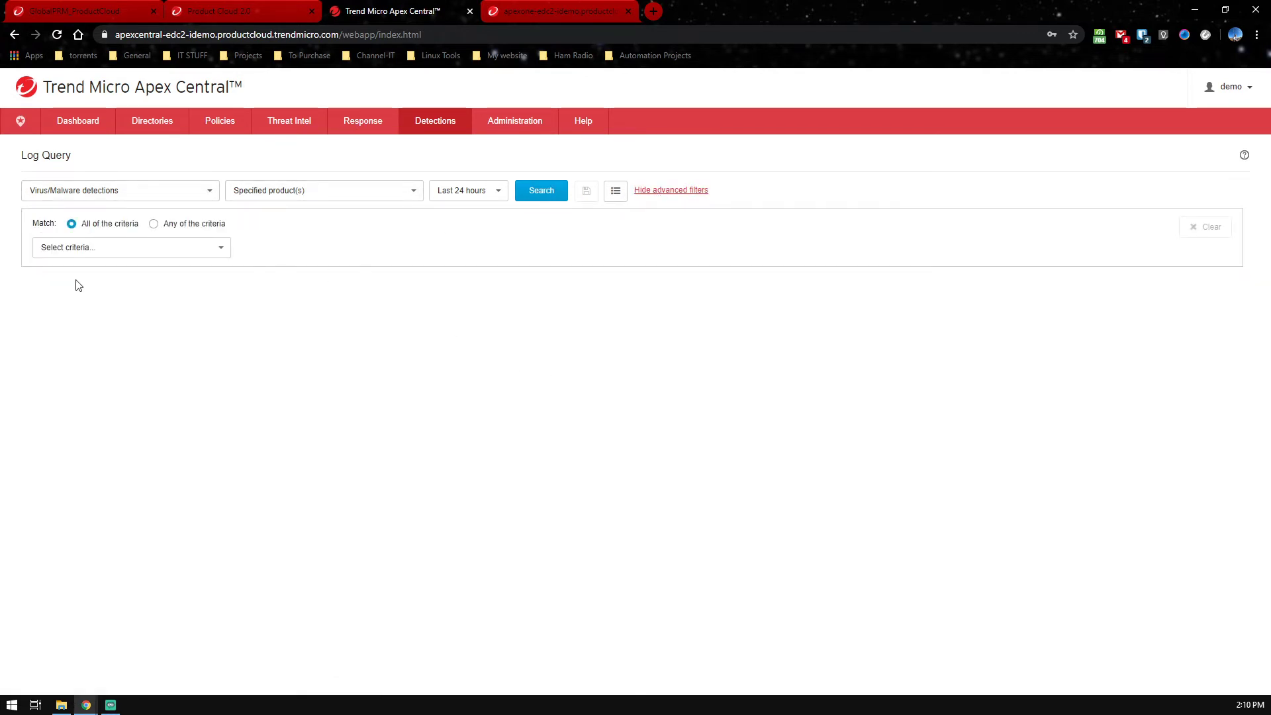
left_click(197, 251)
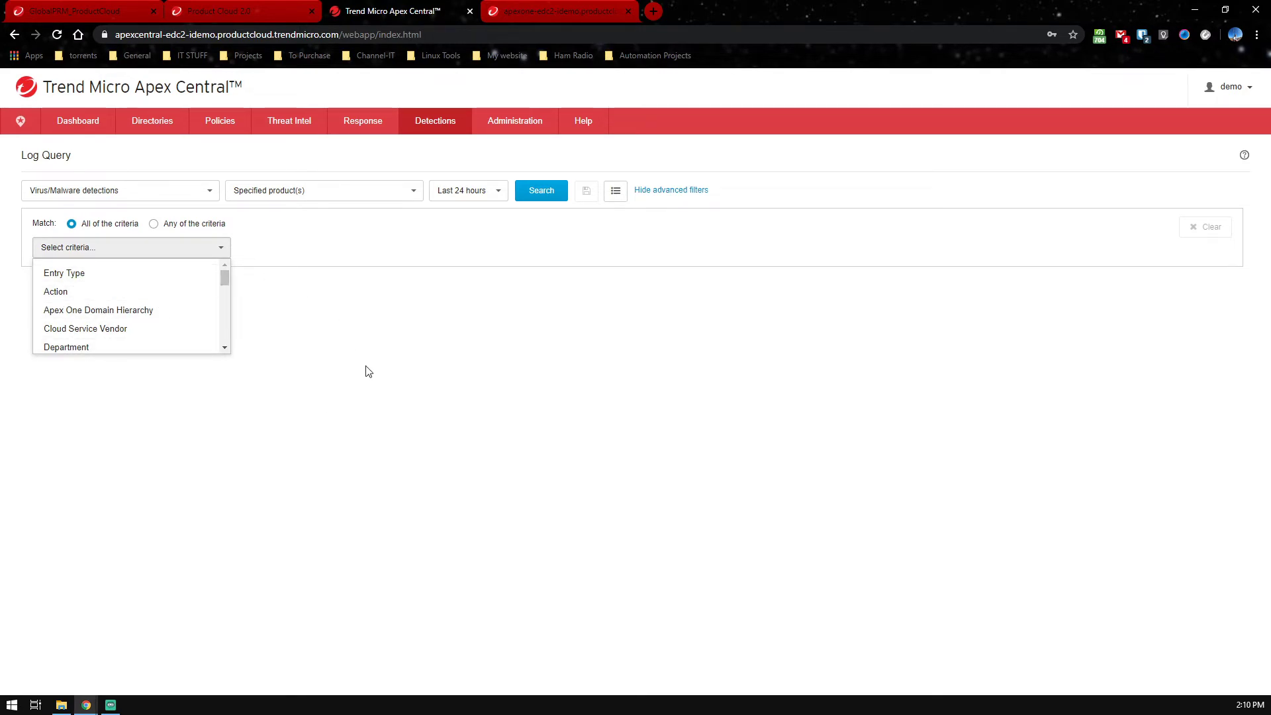
left_click(488, 441)
Open Event Notifications and review the Content Policy Violation, Data Loss Prevention, Known Threat Activity, Unusual Product Behavior, and Update events
mouse_move(431, 176)
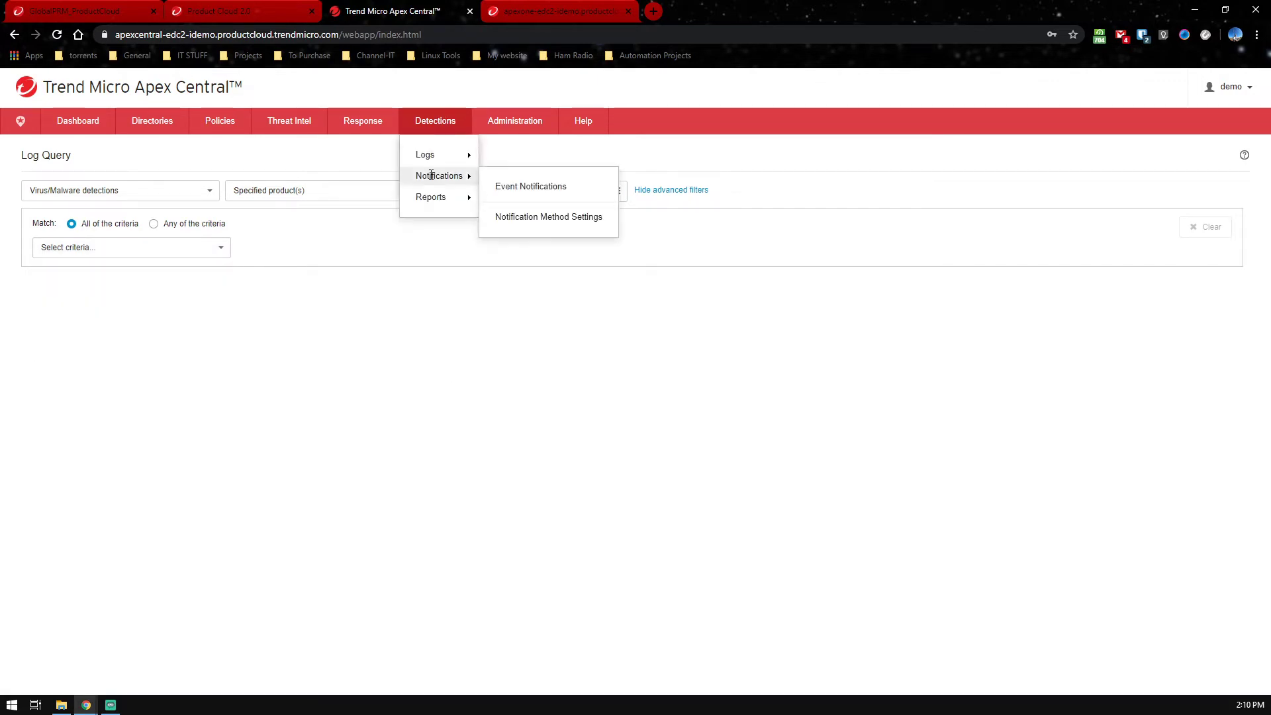
left_click(547, 191)
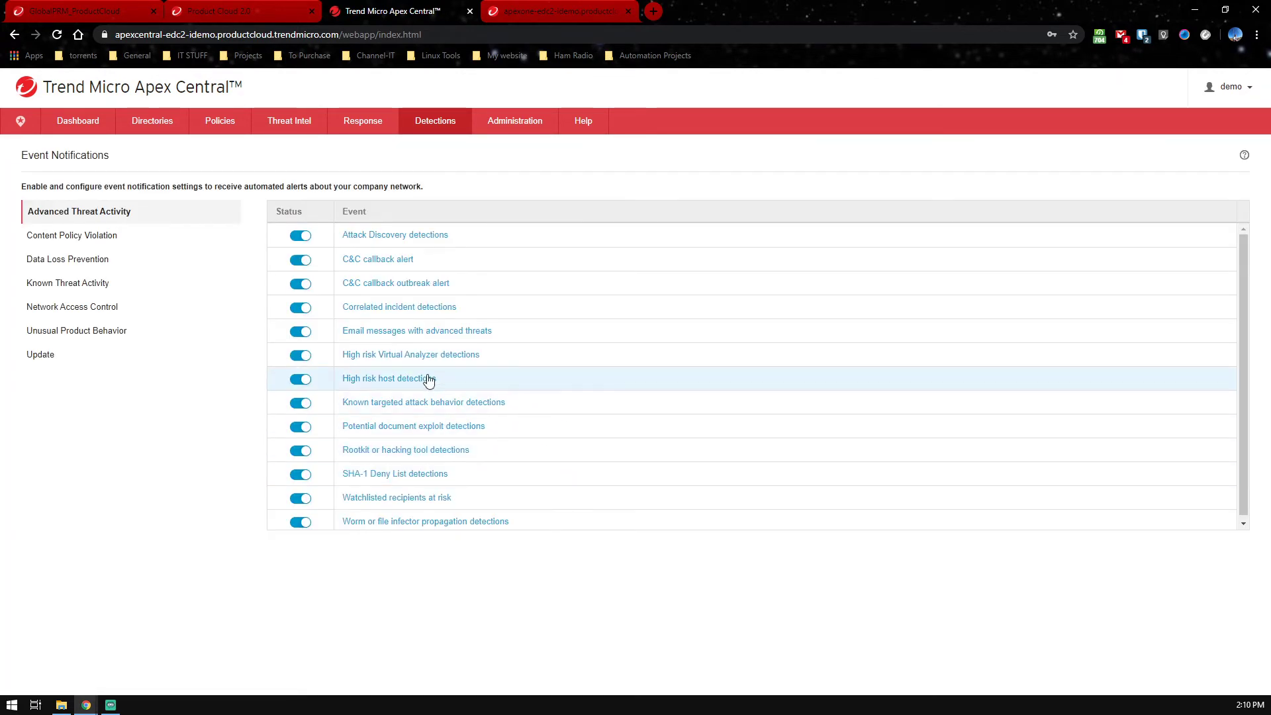
left_click(80, 239)
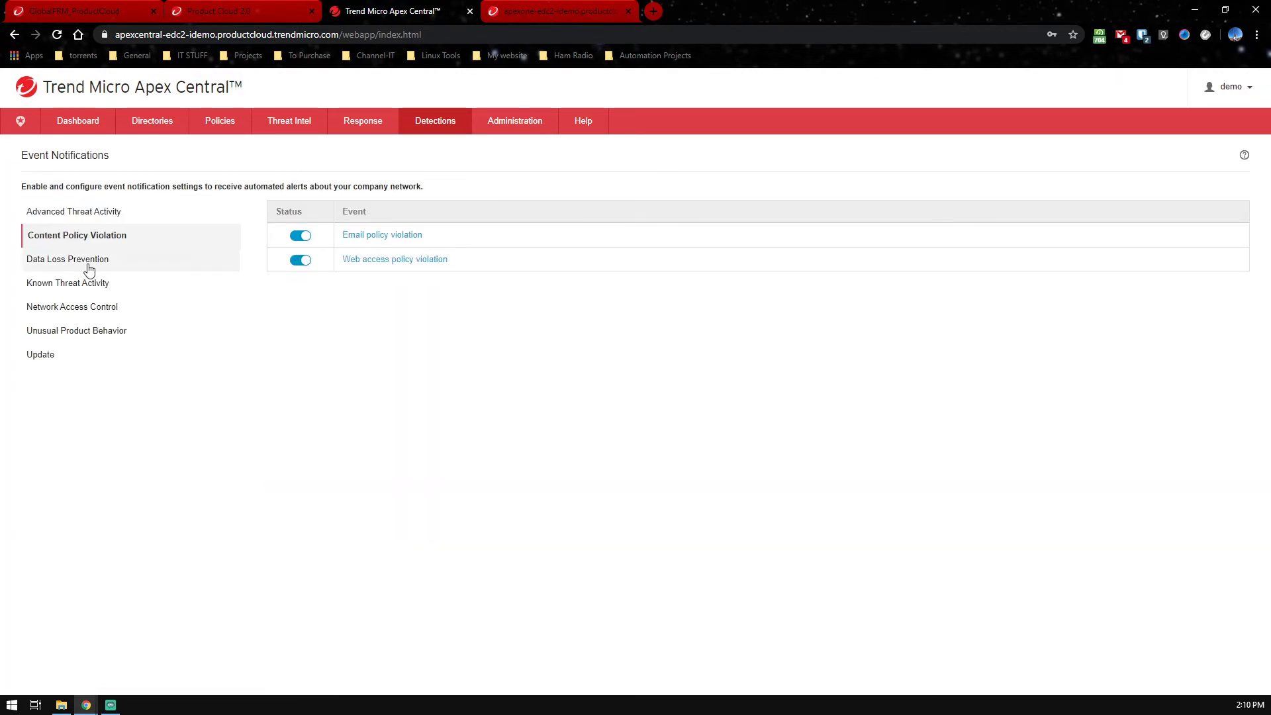
left_click(89, 261)
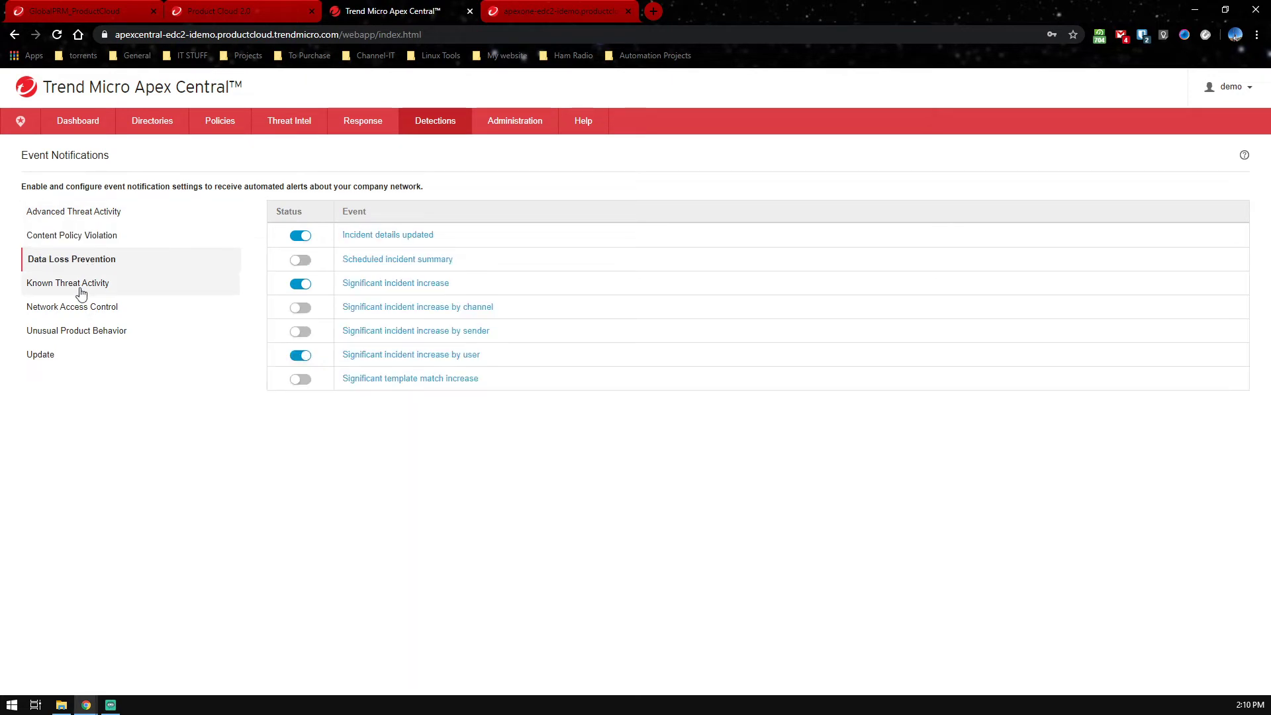
left_click(81, 292)
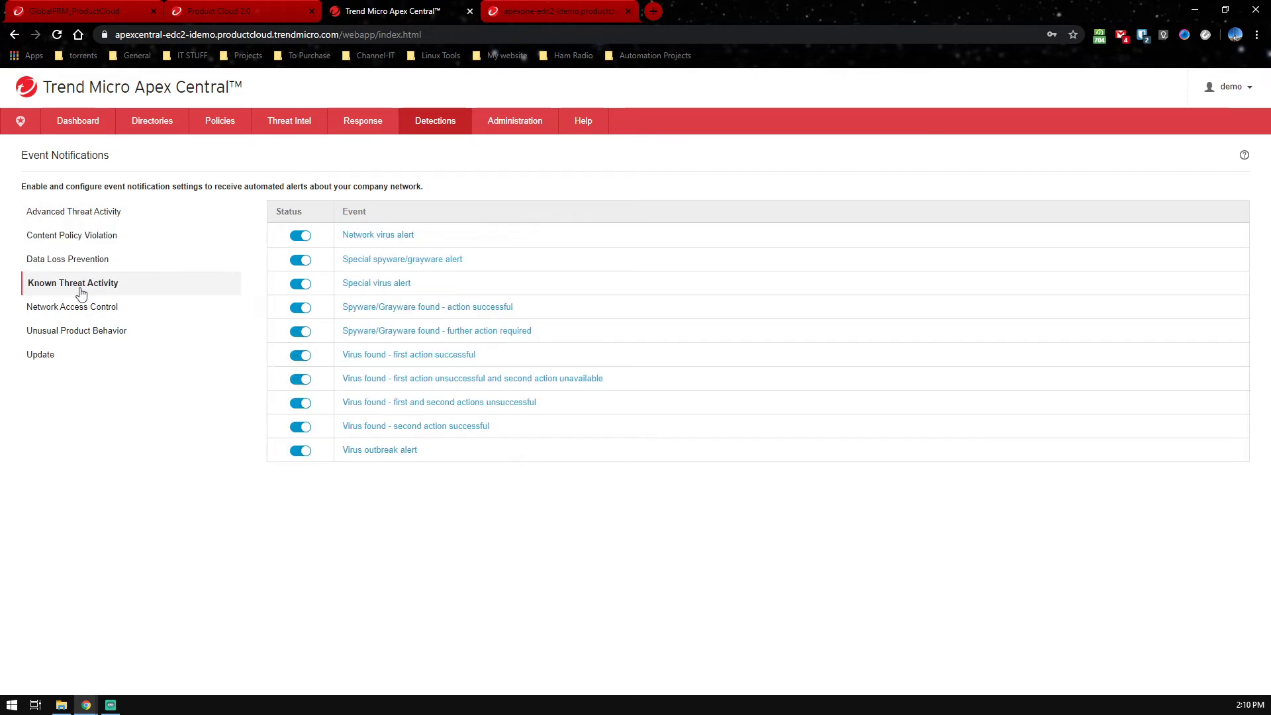
left_click(78, 339)
left_click(42, 359)
Open My Reports, download the "test" report generated 03/17/2020 11:16, and open its PDF
mouse_move(421, 118)
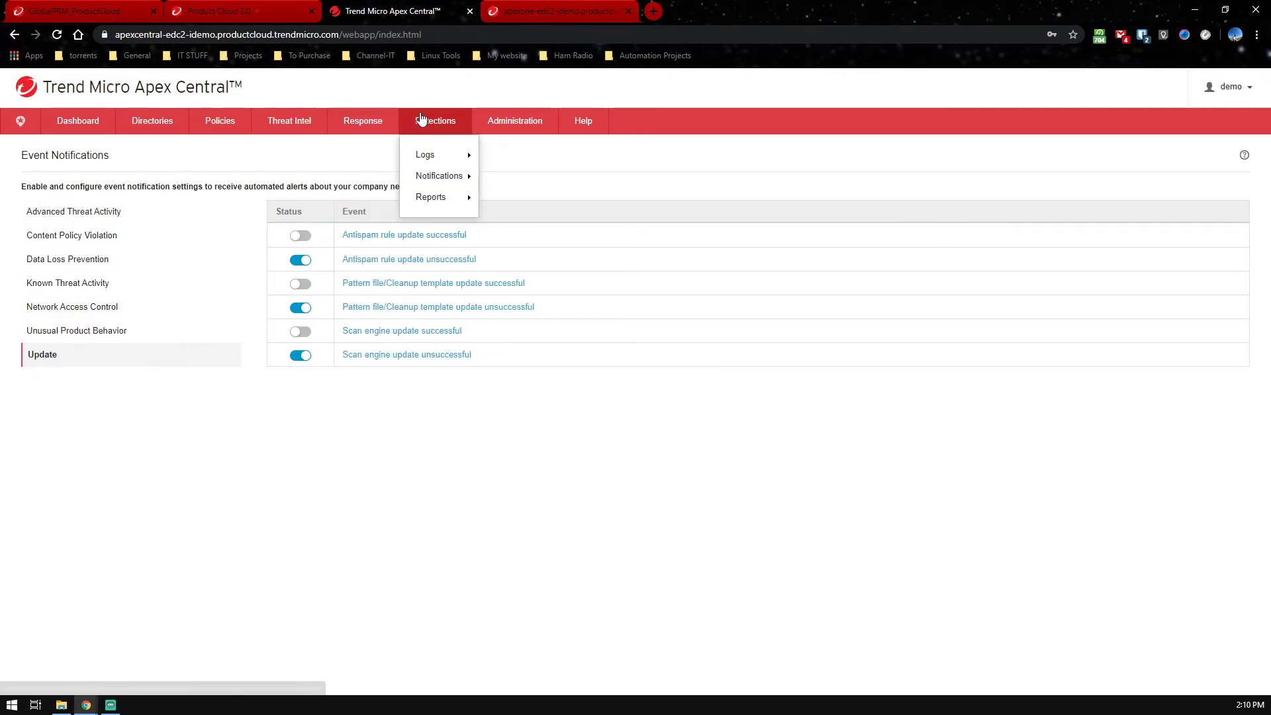
mouse_move(431, 201)
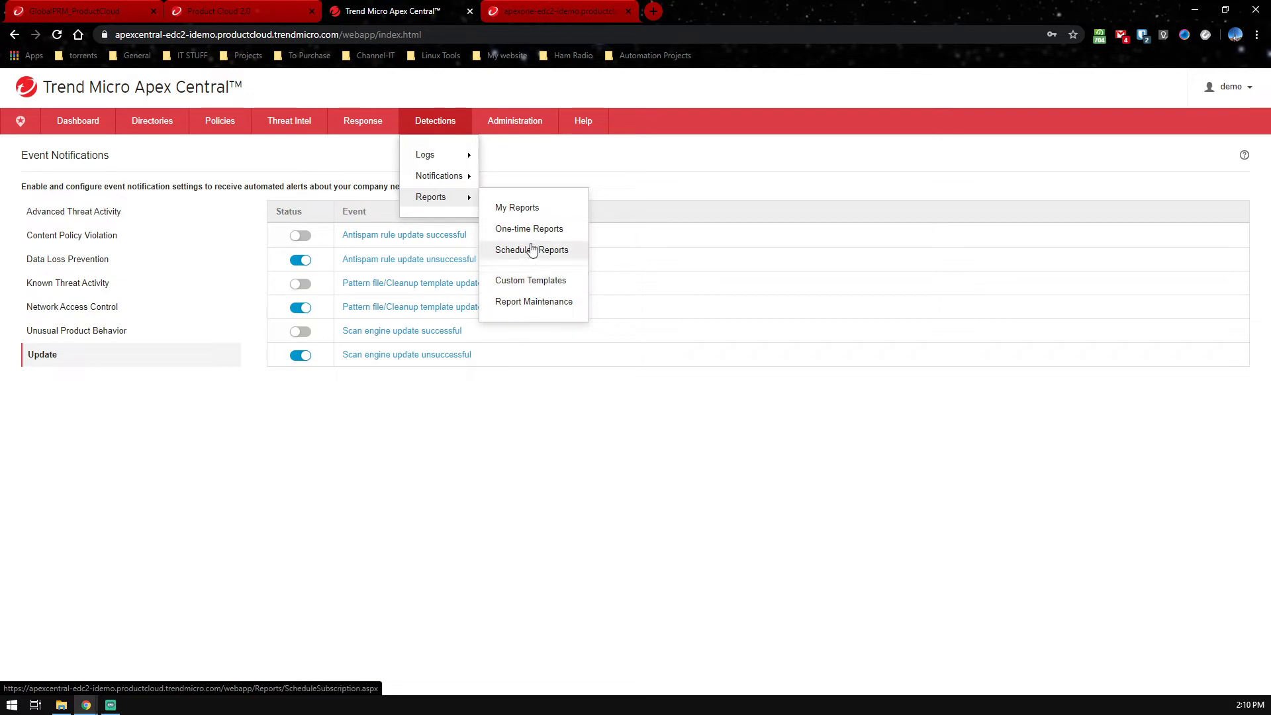
left_click(515, 211)
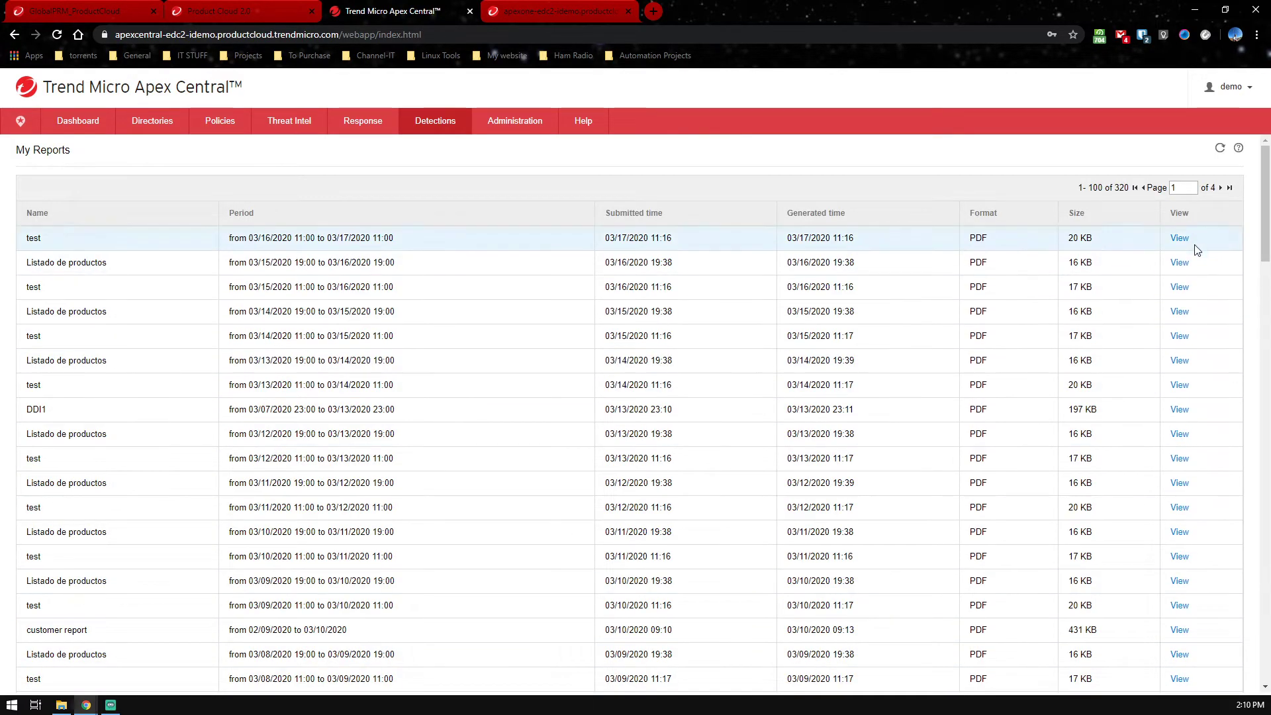
left_click(1184, 239)
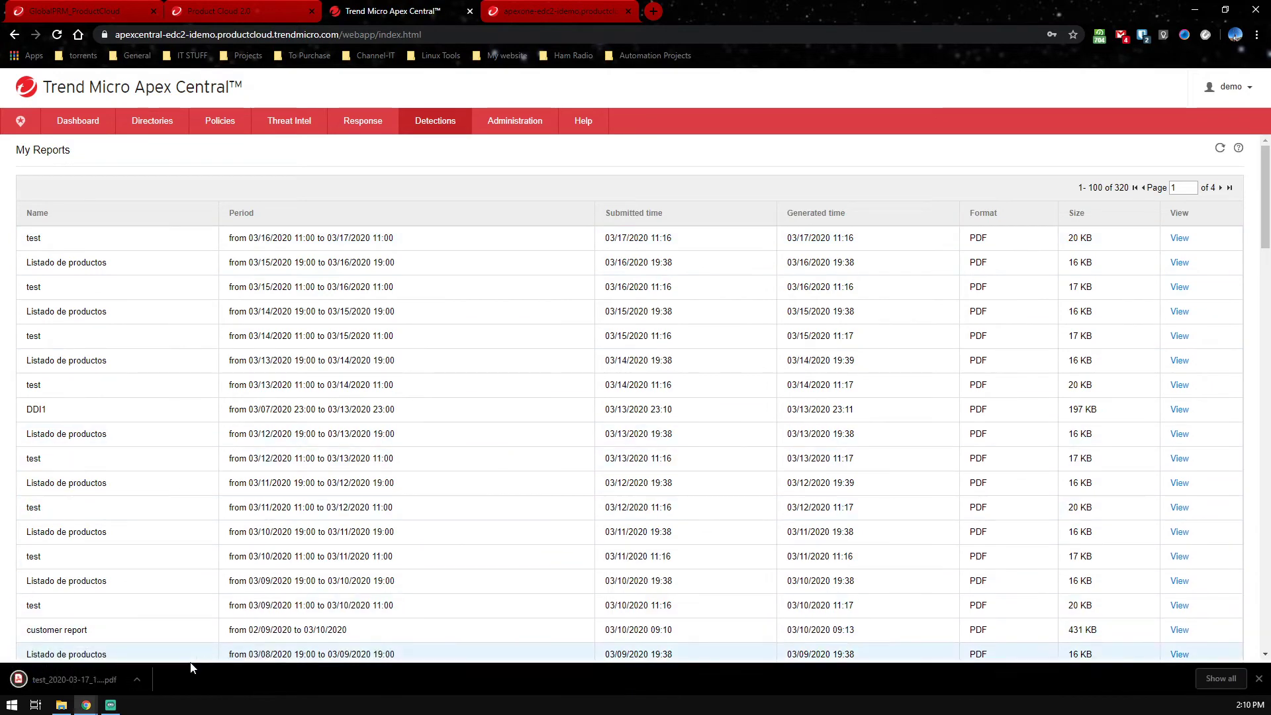
left_click(137, 680)
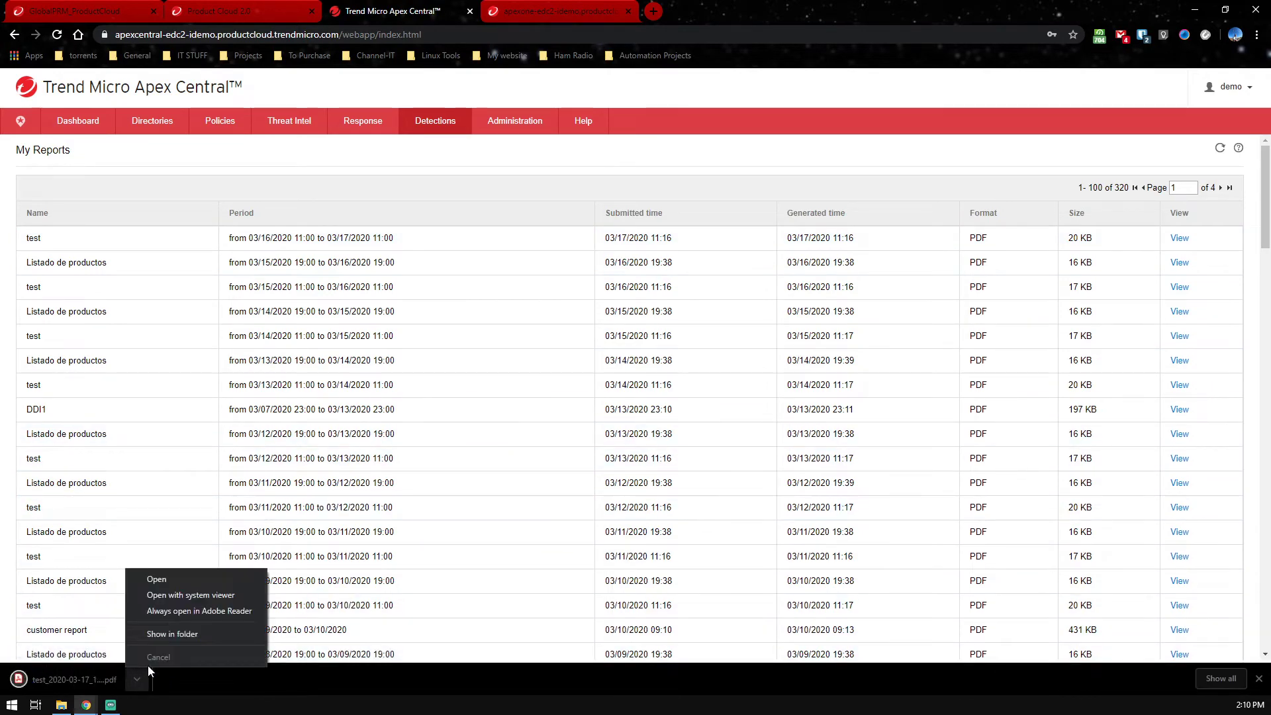
left_click(193, 580)
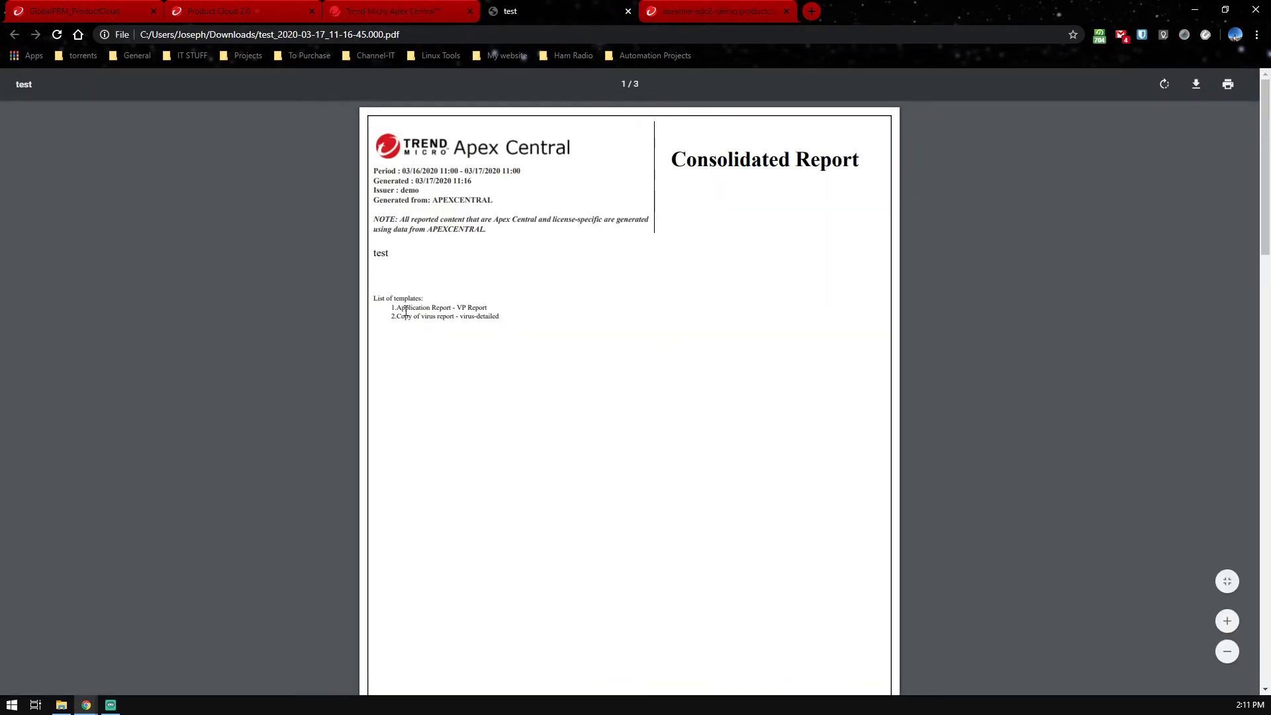
Enlarge the "test" Consolidated Report PDF, read its list of templates, and close the report
left_click(1227, 621)
left_click(1227, 620)
left_click(1227, 620)
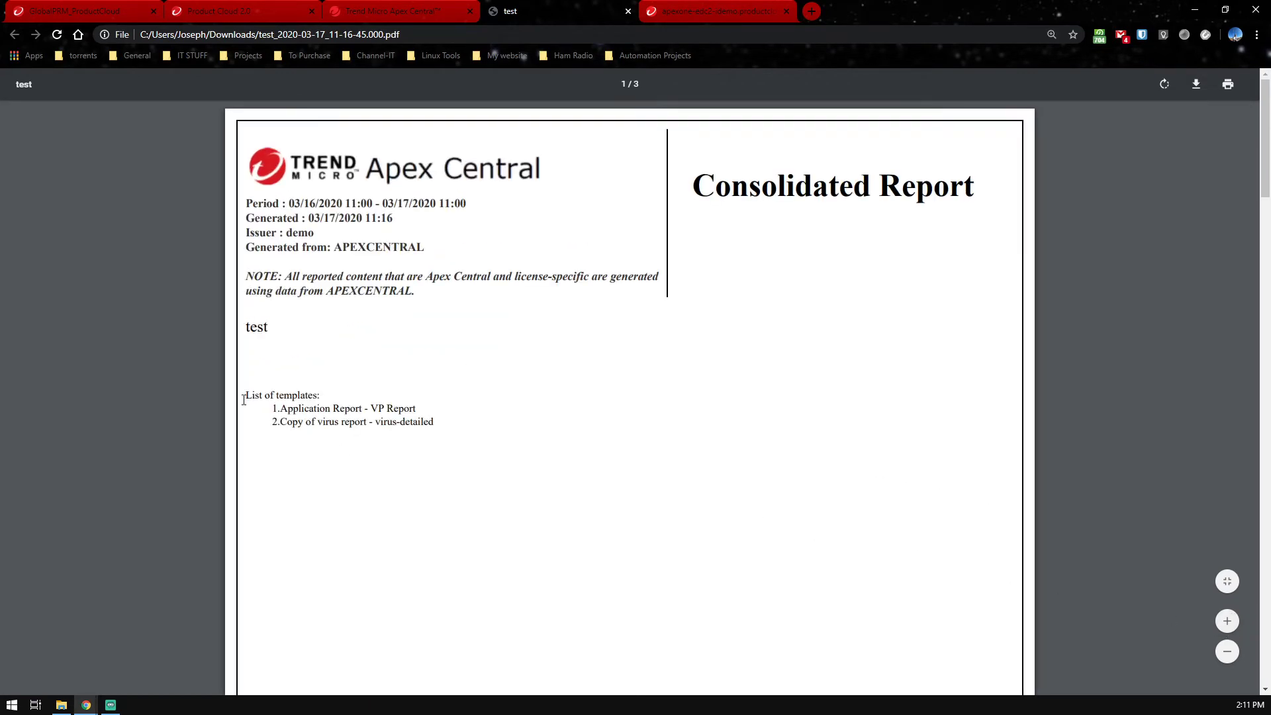
left_click_drag(244, 400, 351, 413)
left_click(393, 445)
left_click_drag(765, 211, 611, 6)
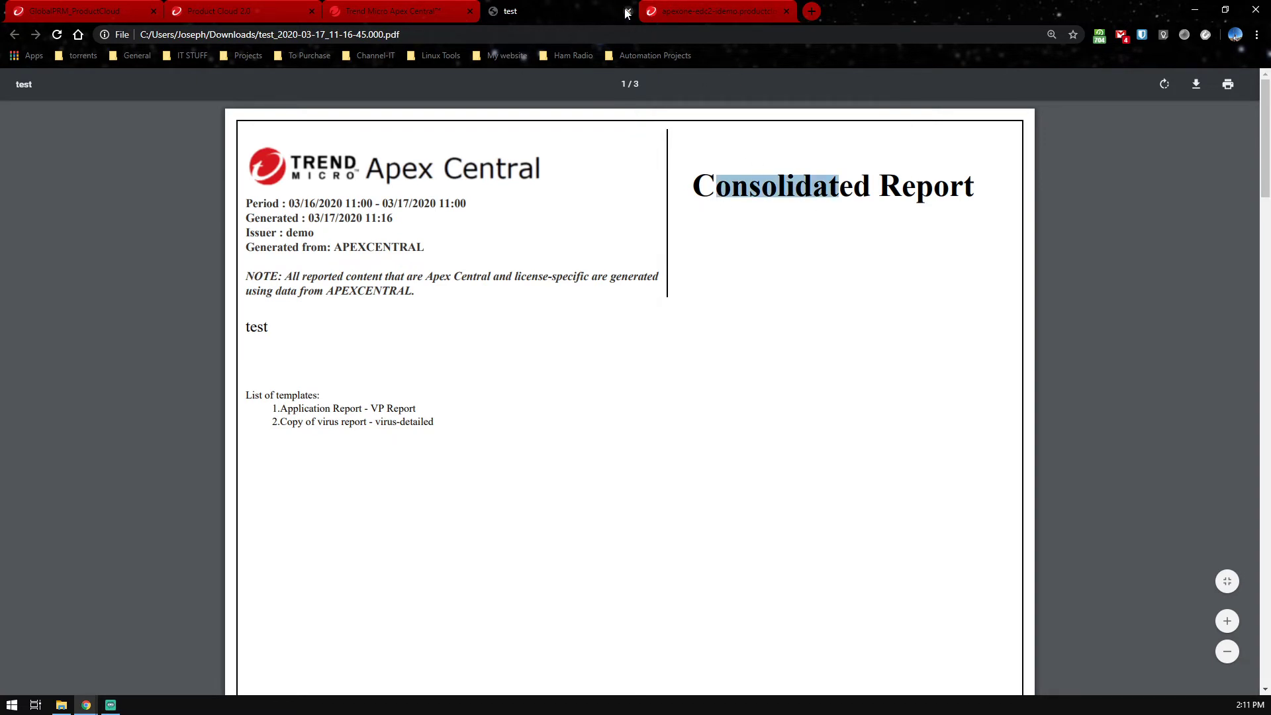
left_click(627, 11)
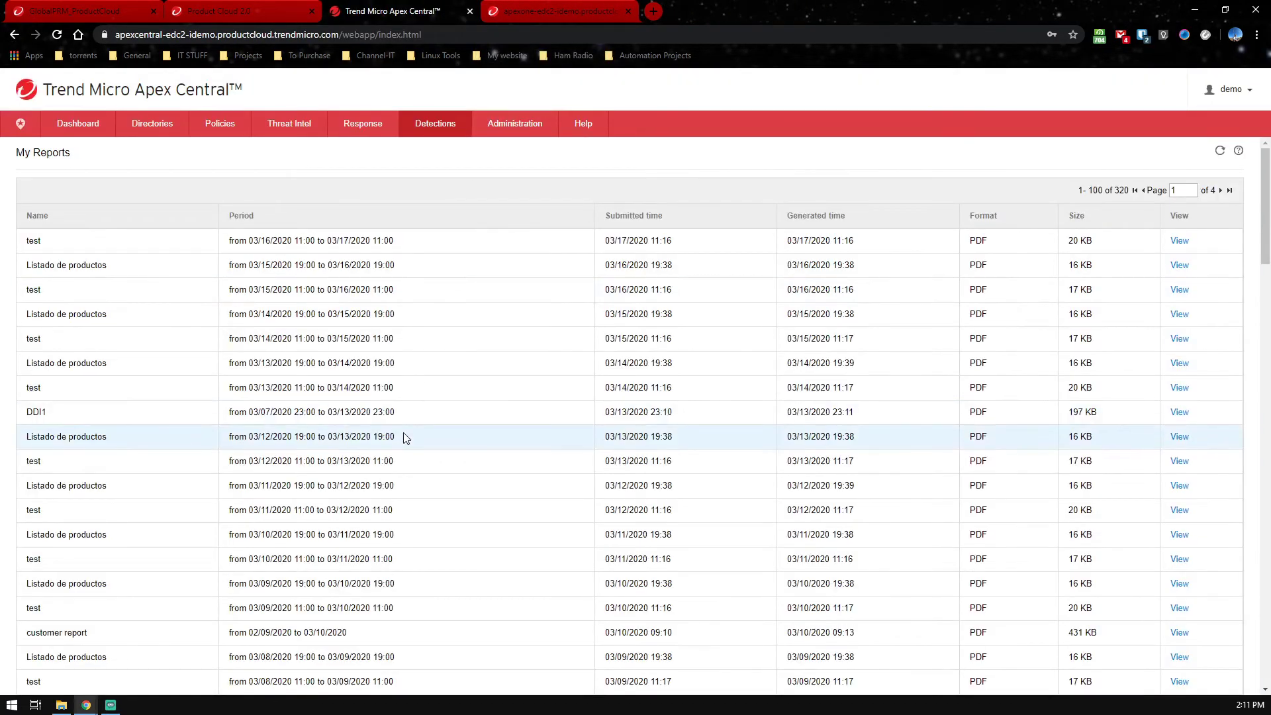
Open Scheduled Reports under Detections and view the history of the "Listado de productos" report
left_click(459, 123)
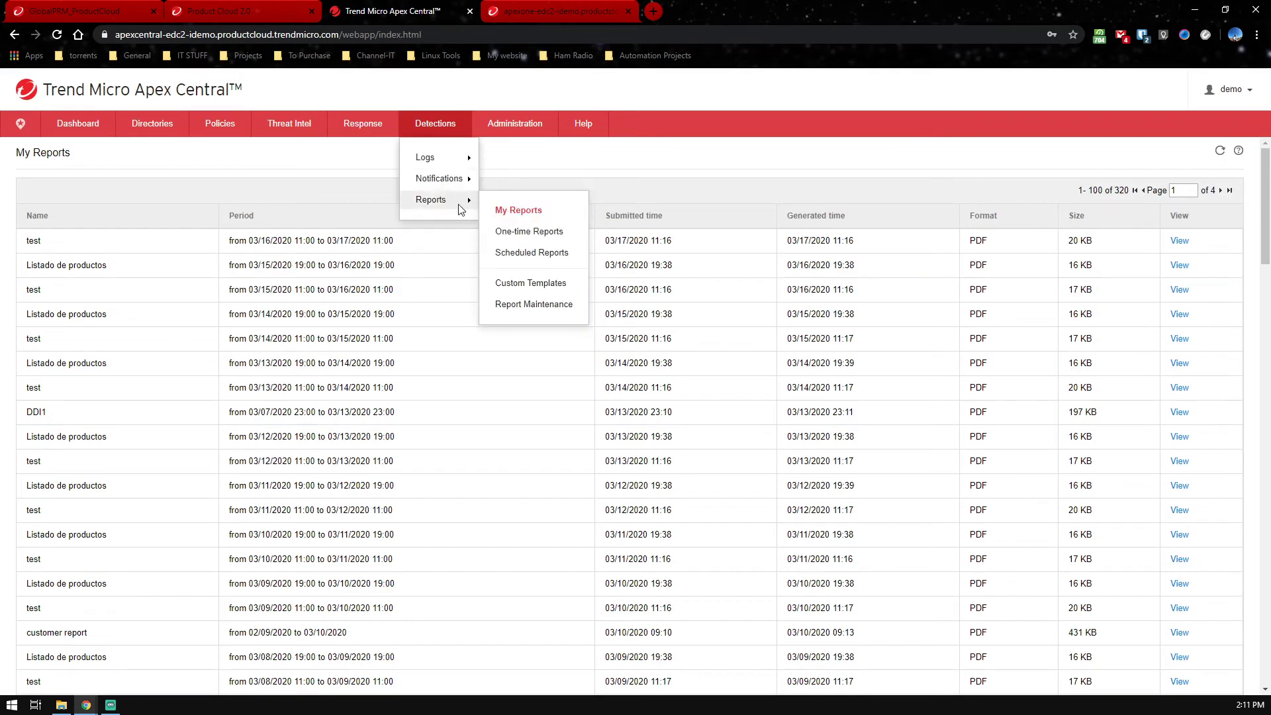
left_click(435, 124)
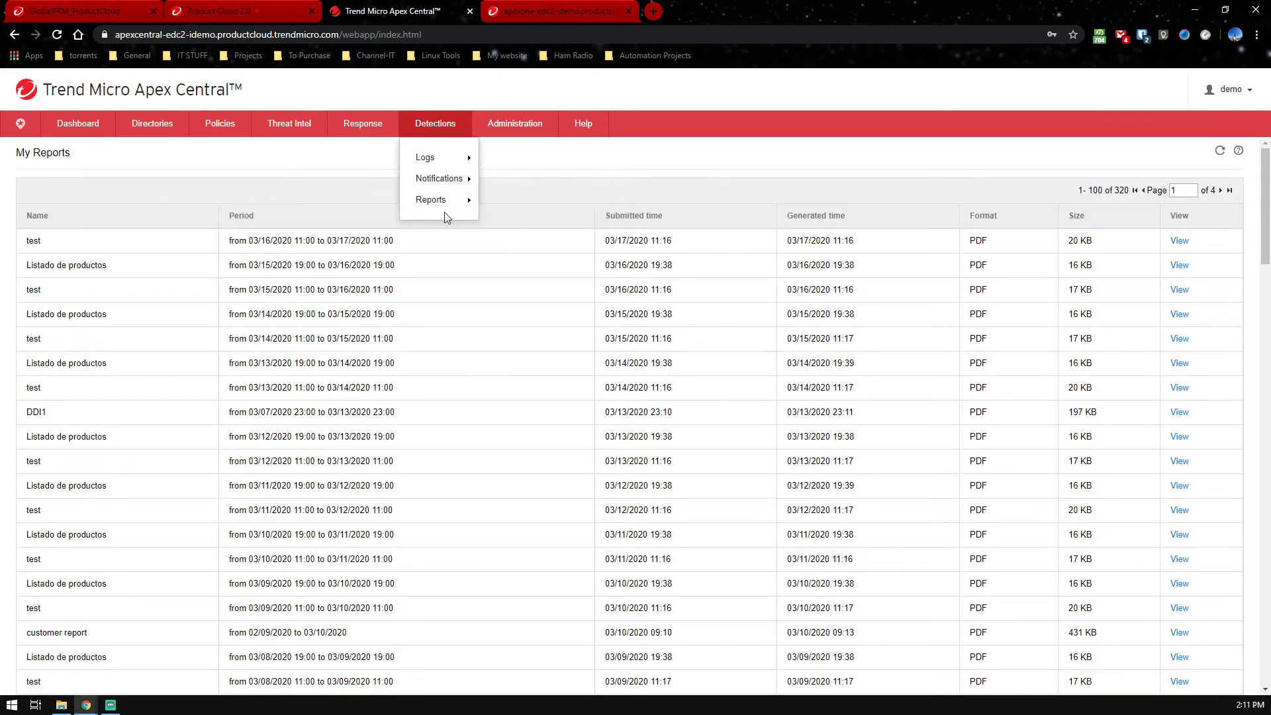
left_click(536, 253)
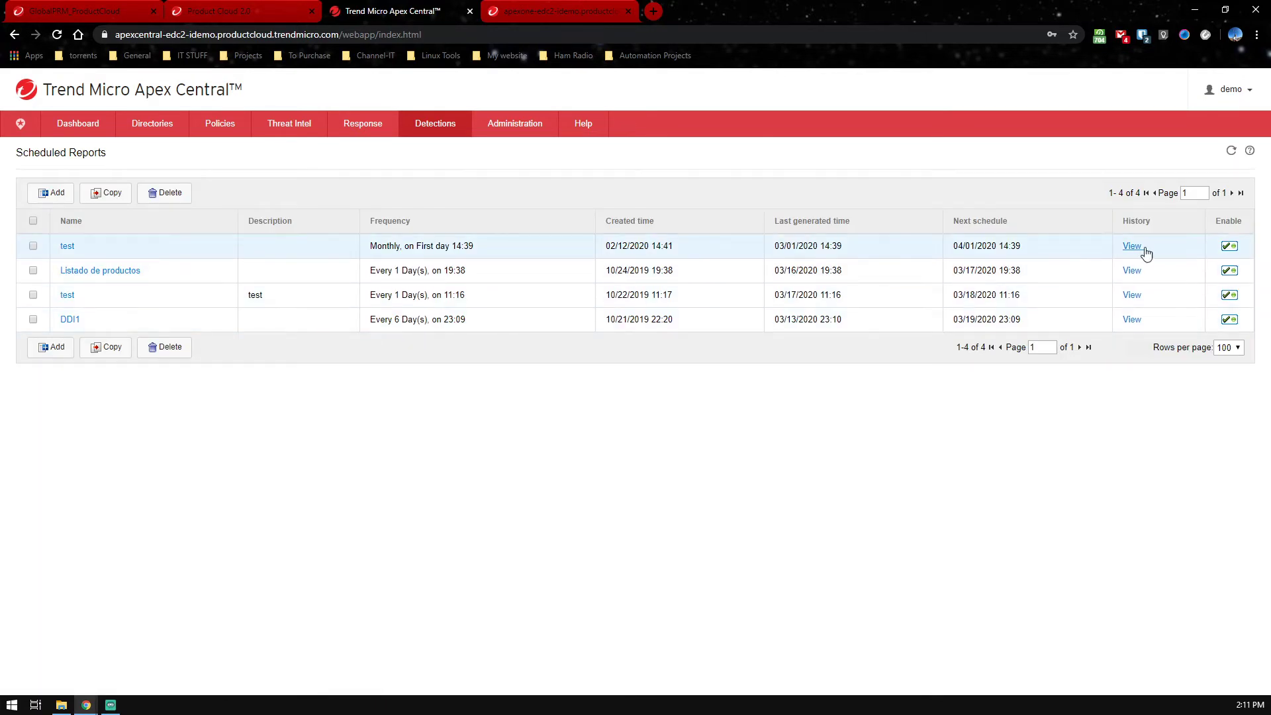
left_click(1132, 272)
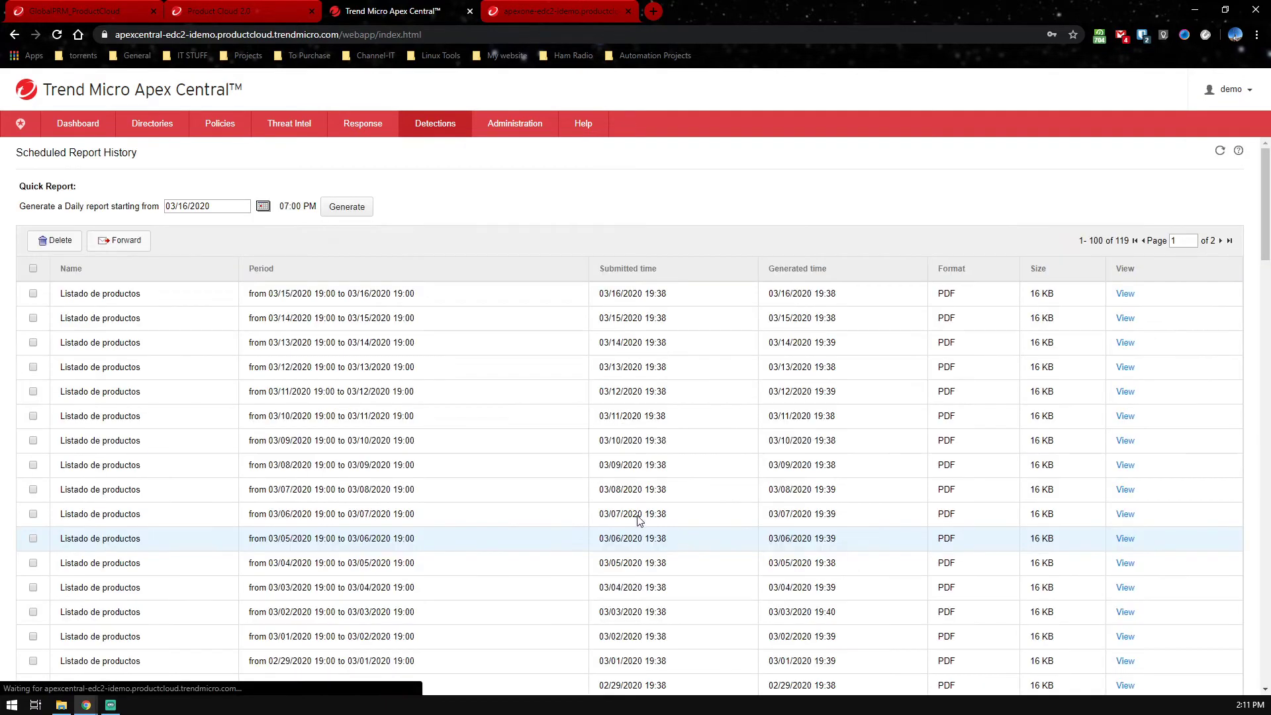
Download the "Listado de productos" report generated 03/14/2020 19:39, view its PDF, and close it
left_click(1126, 342)
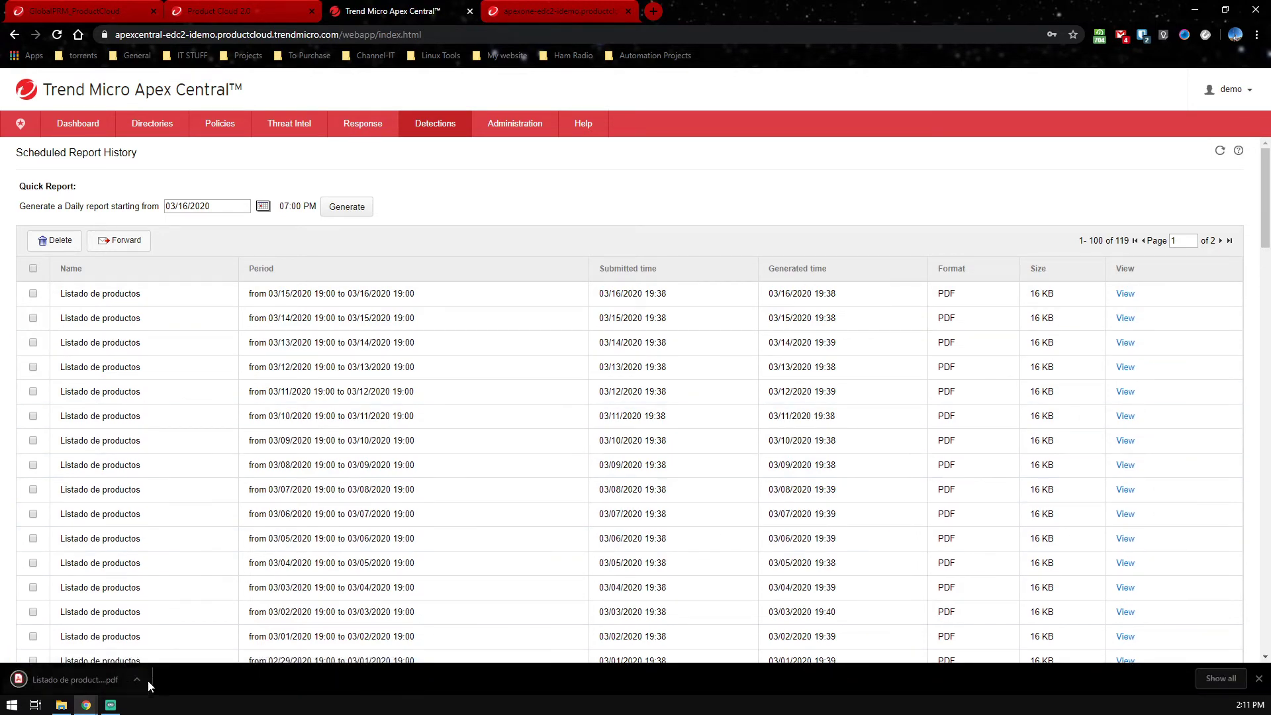
left_click(140, 677)
left_click(197, 575)
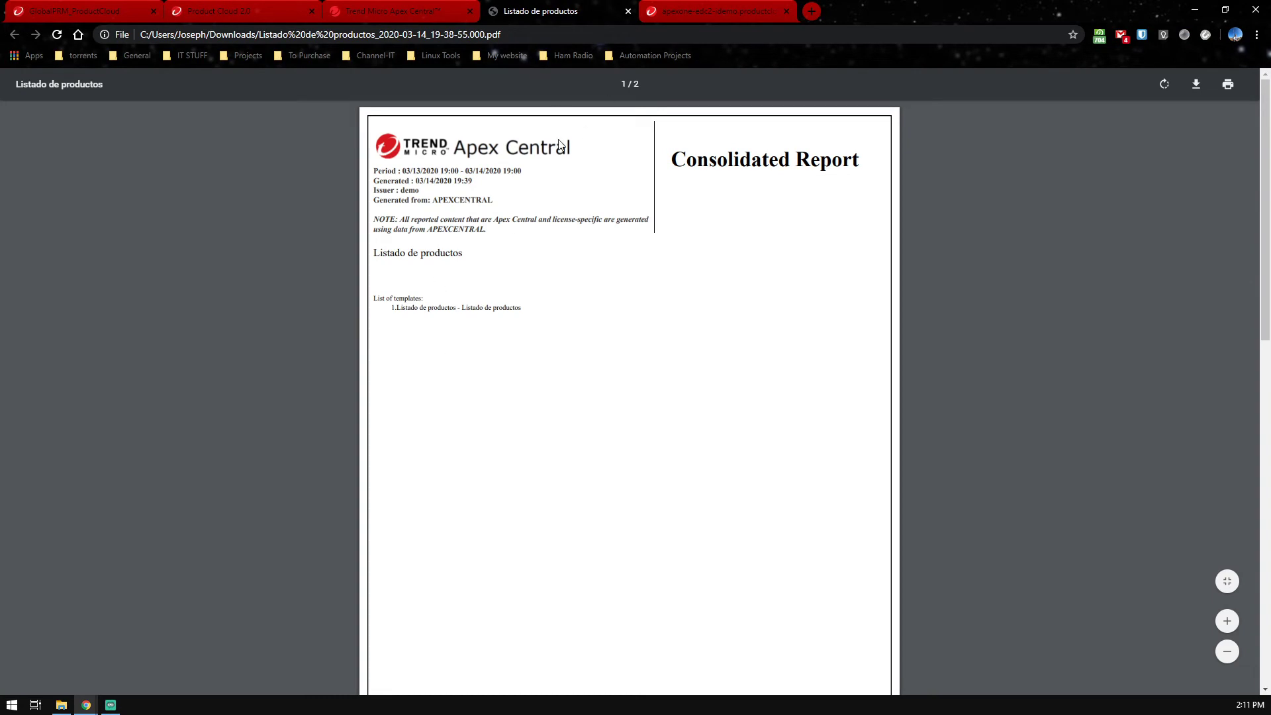
left_click(628, 11)
Open the Server Registration page for managed servers under Administration and view the registered server entry
mouse_move(436, 129)
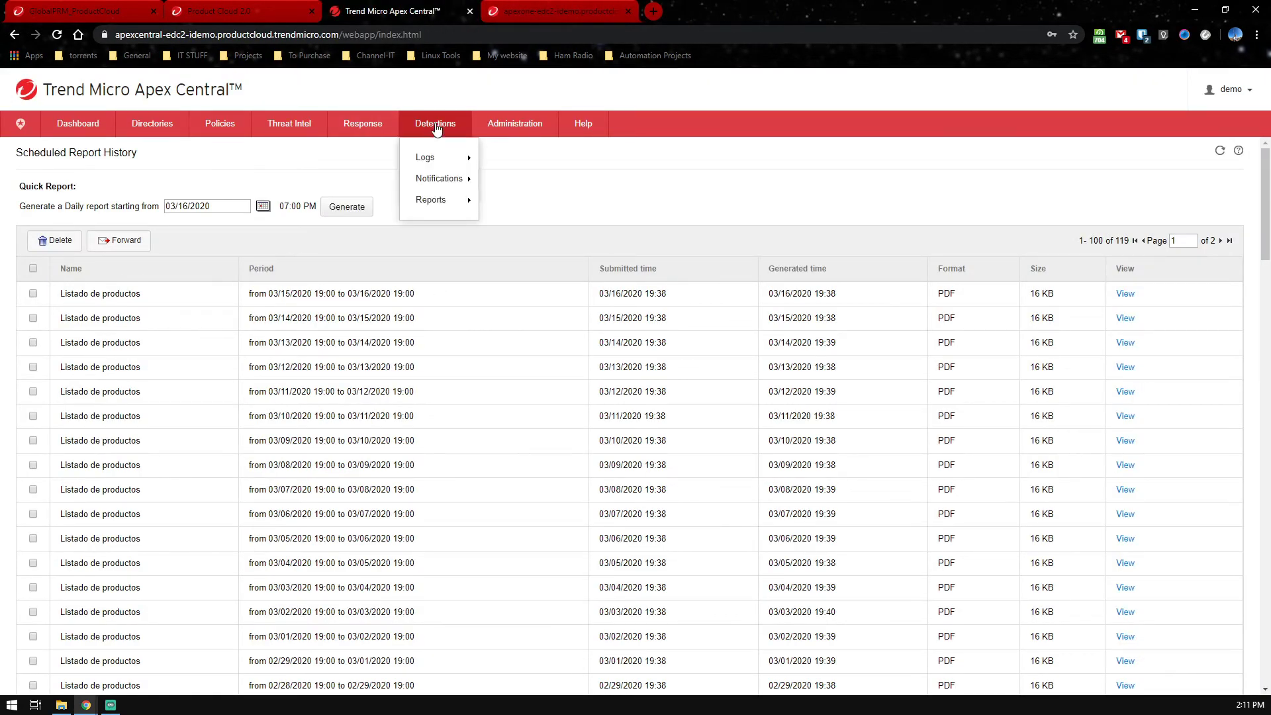
mouse_move(515, 126)
mouse_move(511, 159)
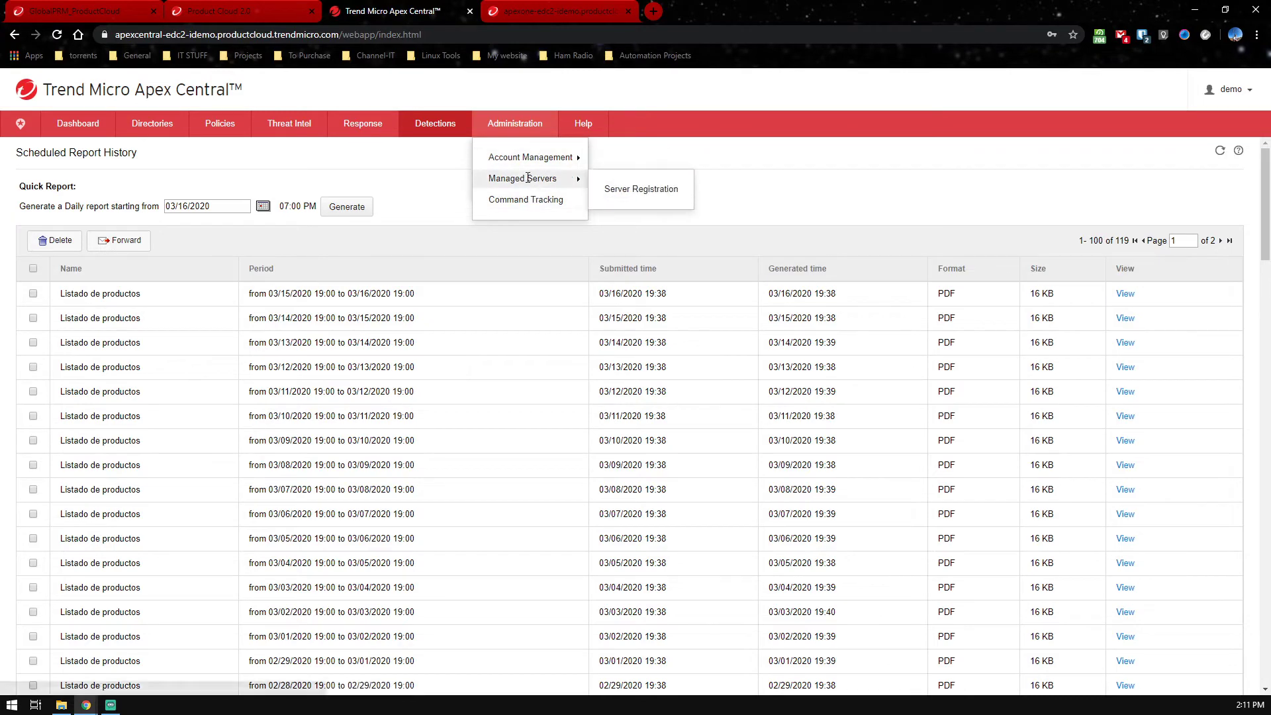
left_click(625, 190)
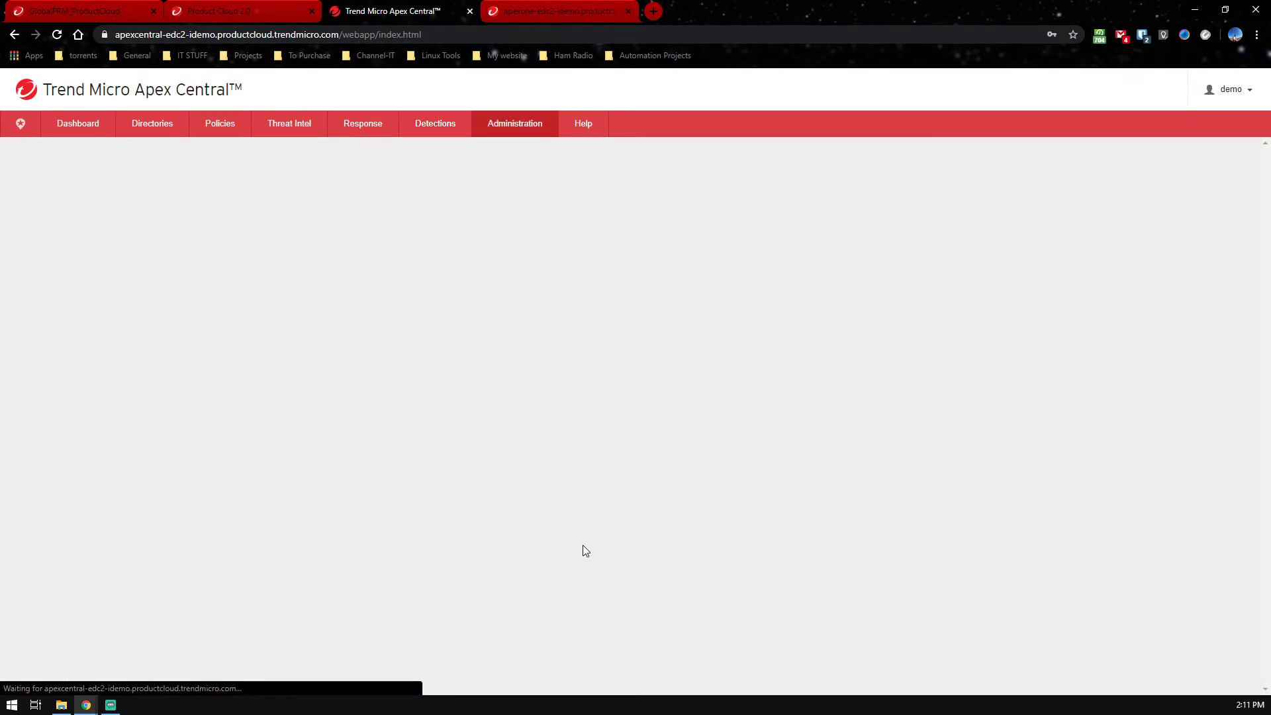
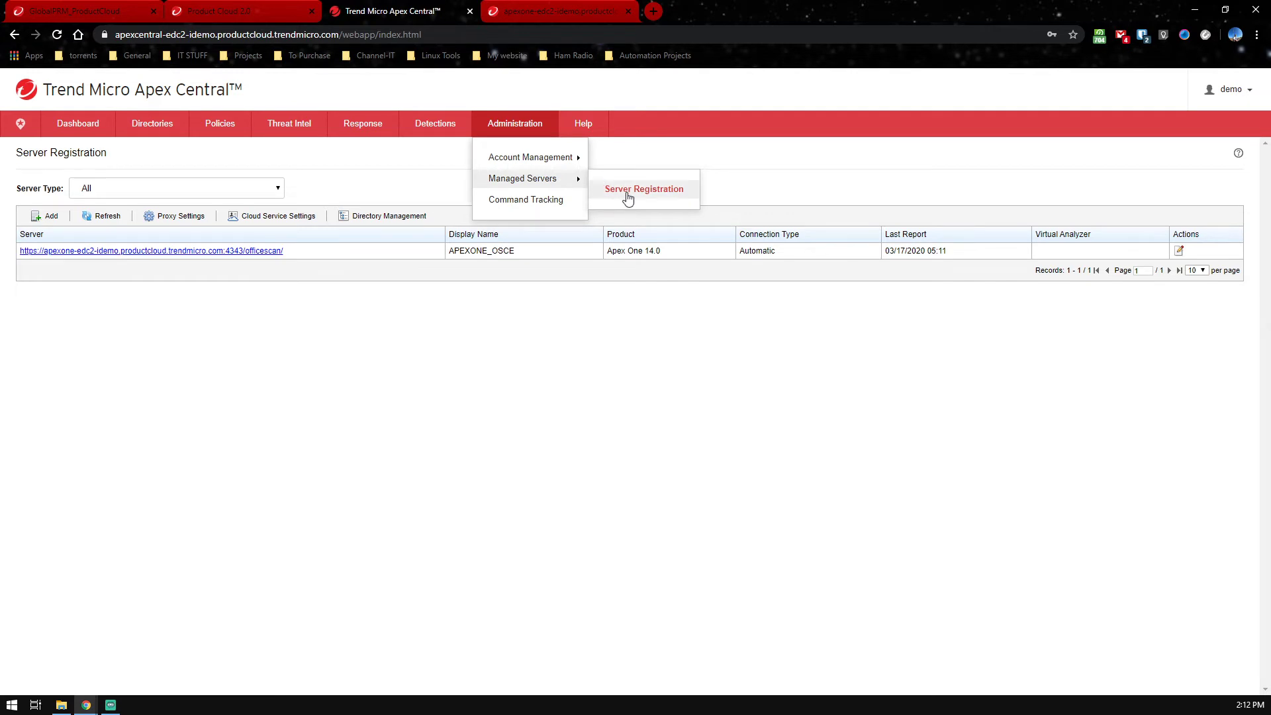
left_click(641, 192)
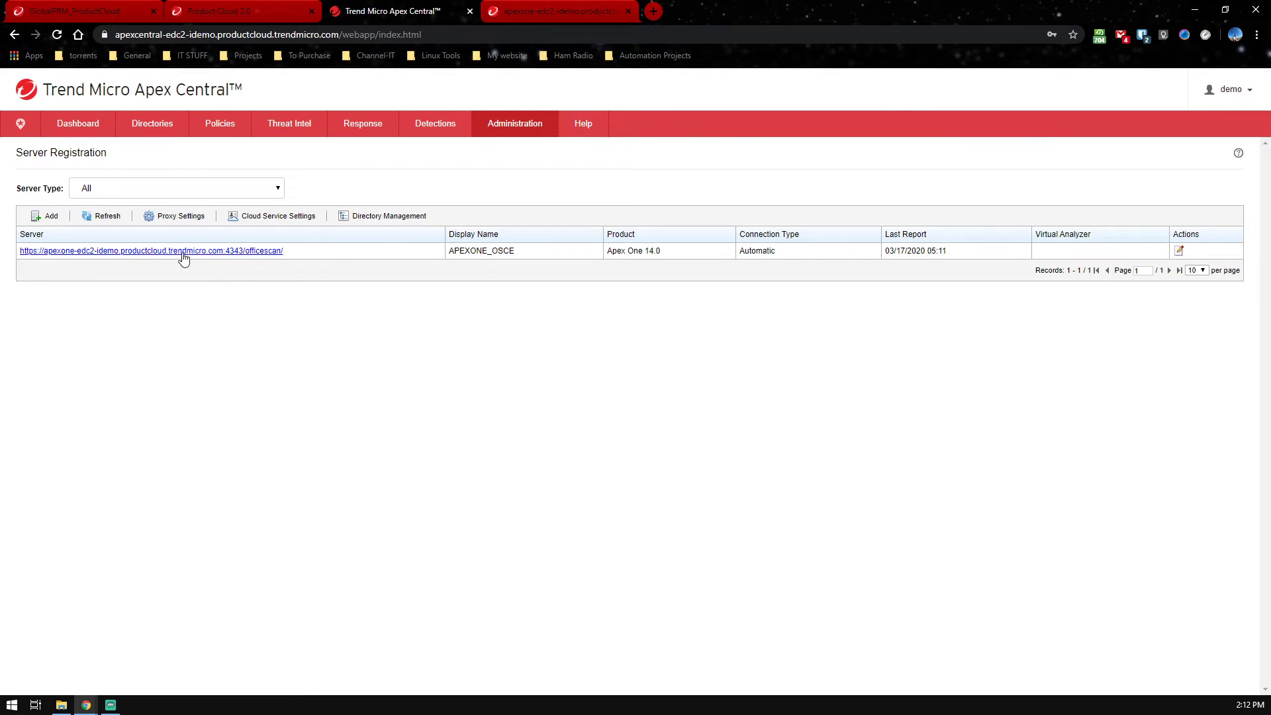
Open Page 30 of the Dashboard and browse the catalogue of widgets that can be added to it
left_click(50, 127)
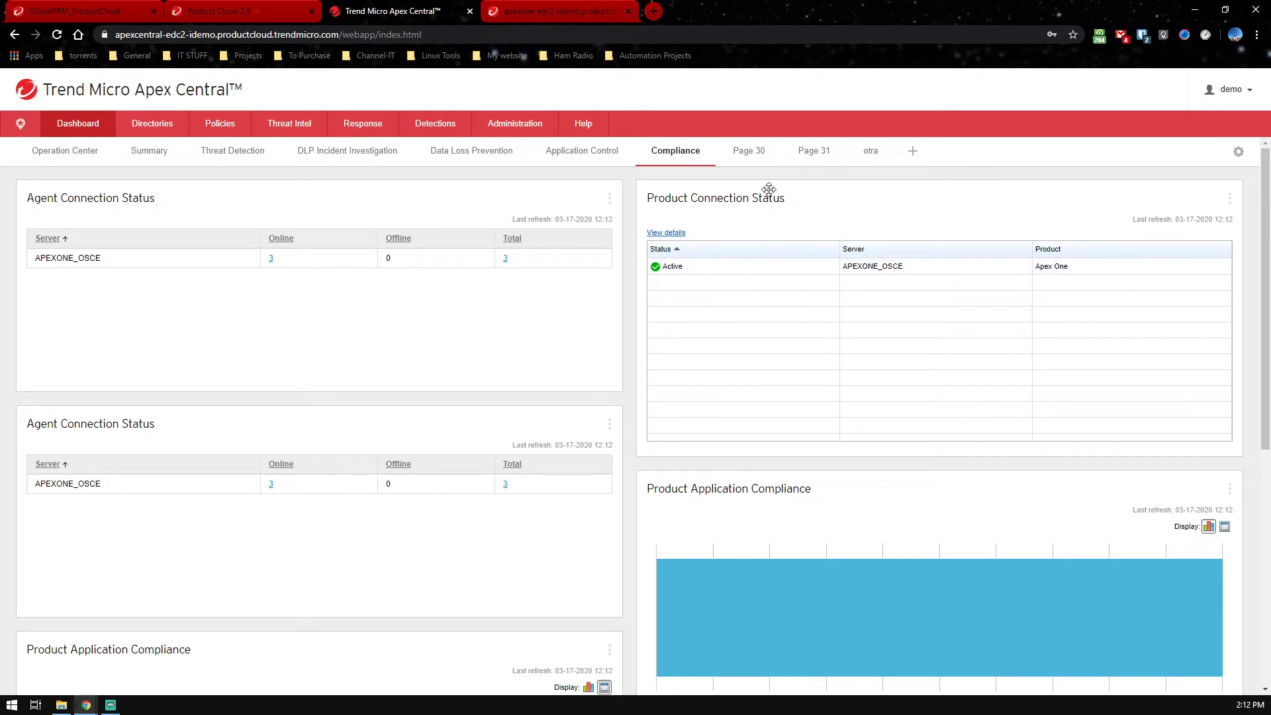
left_click(755, 153)
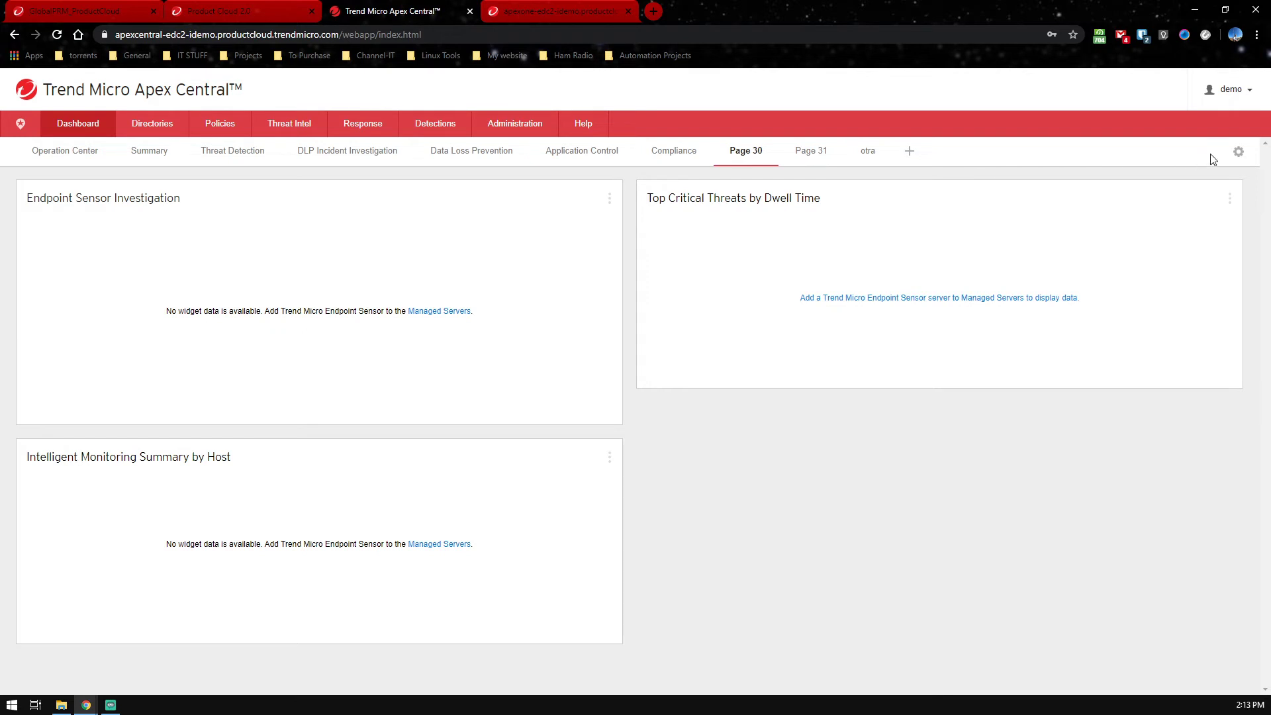
left_click(1239, 154)
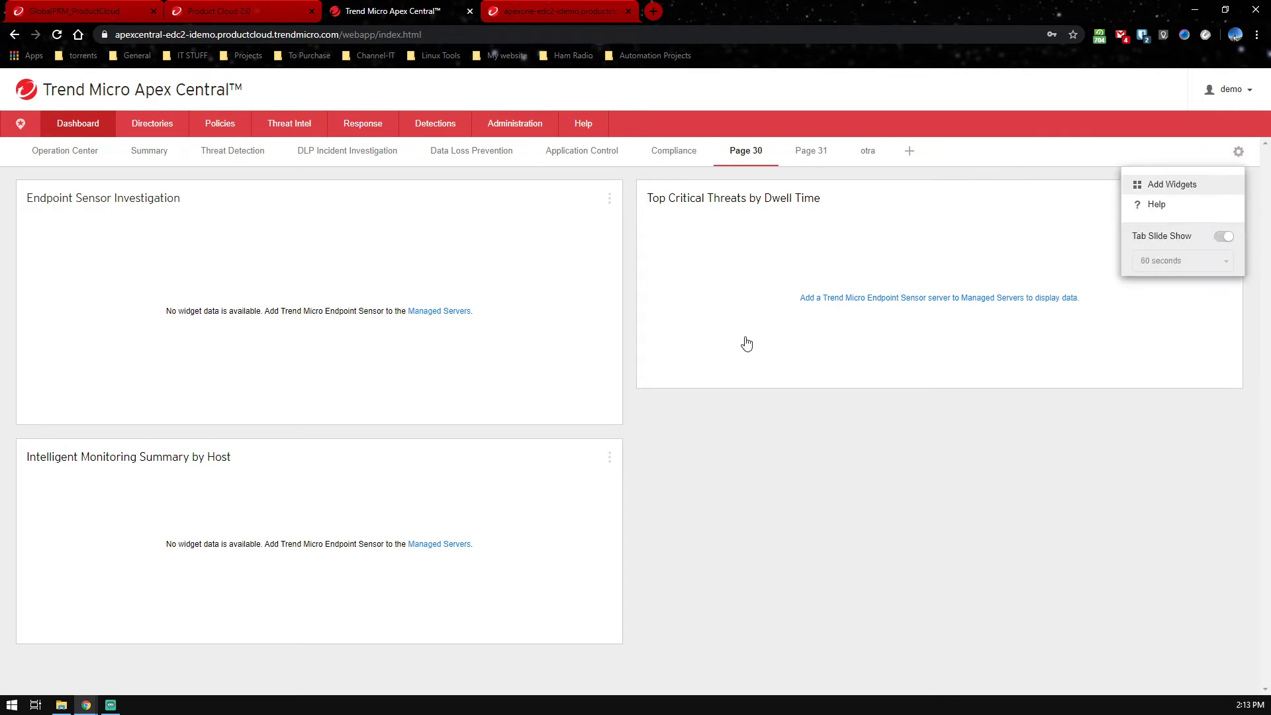
left_click(1172, 184)
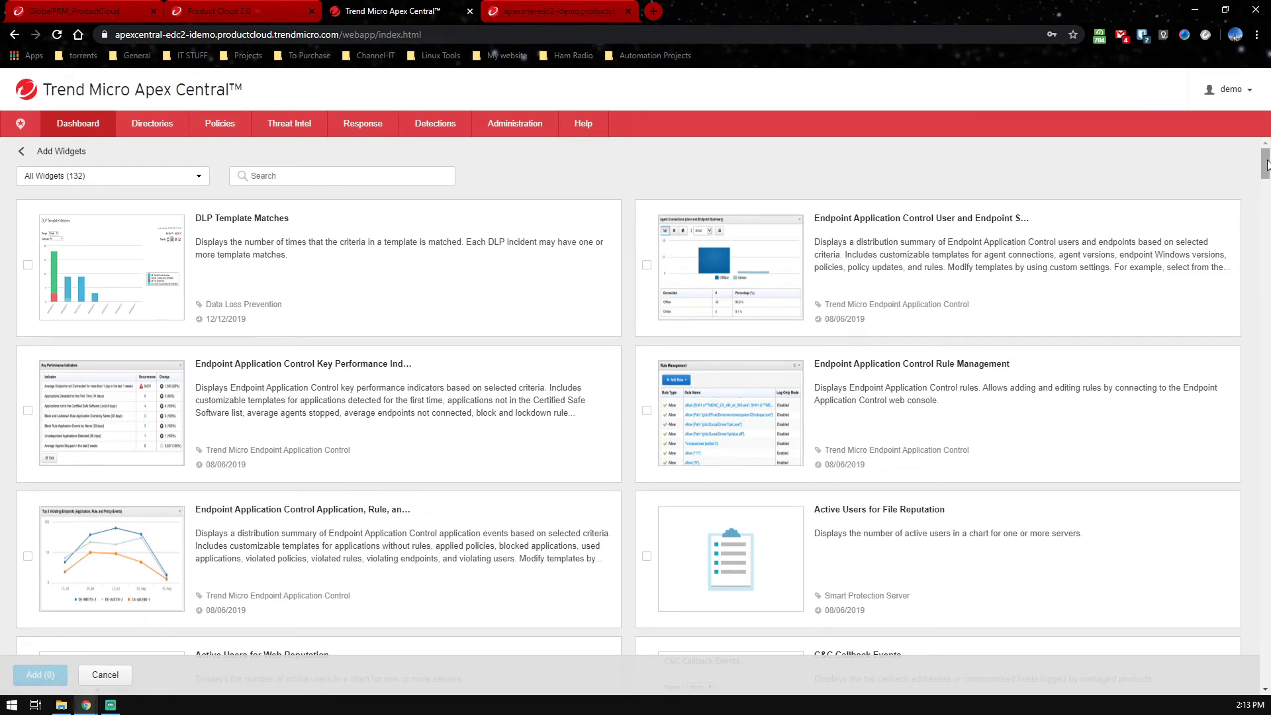
left_click_drag(1266, 164, 1266, 182)
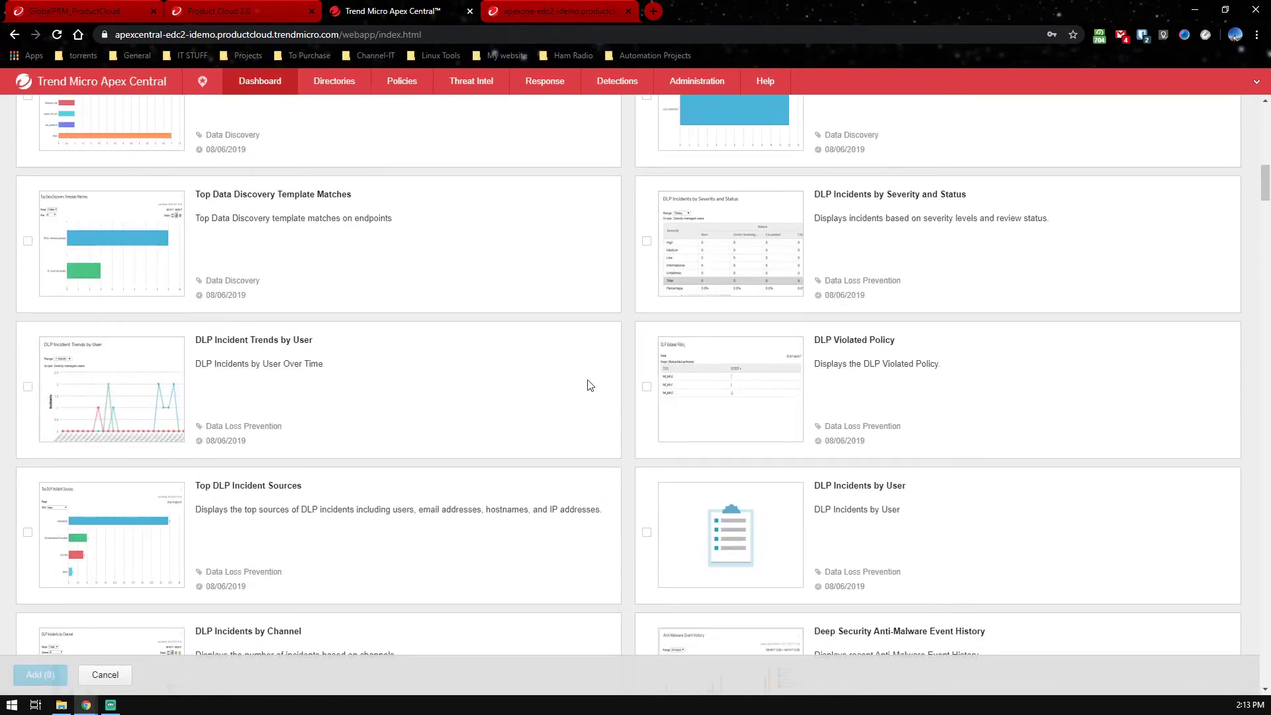
scroll(355, 407, "down", 12)
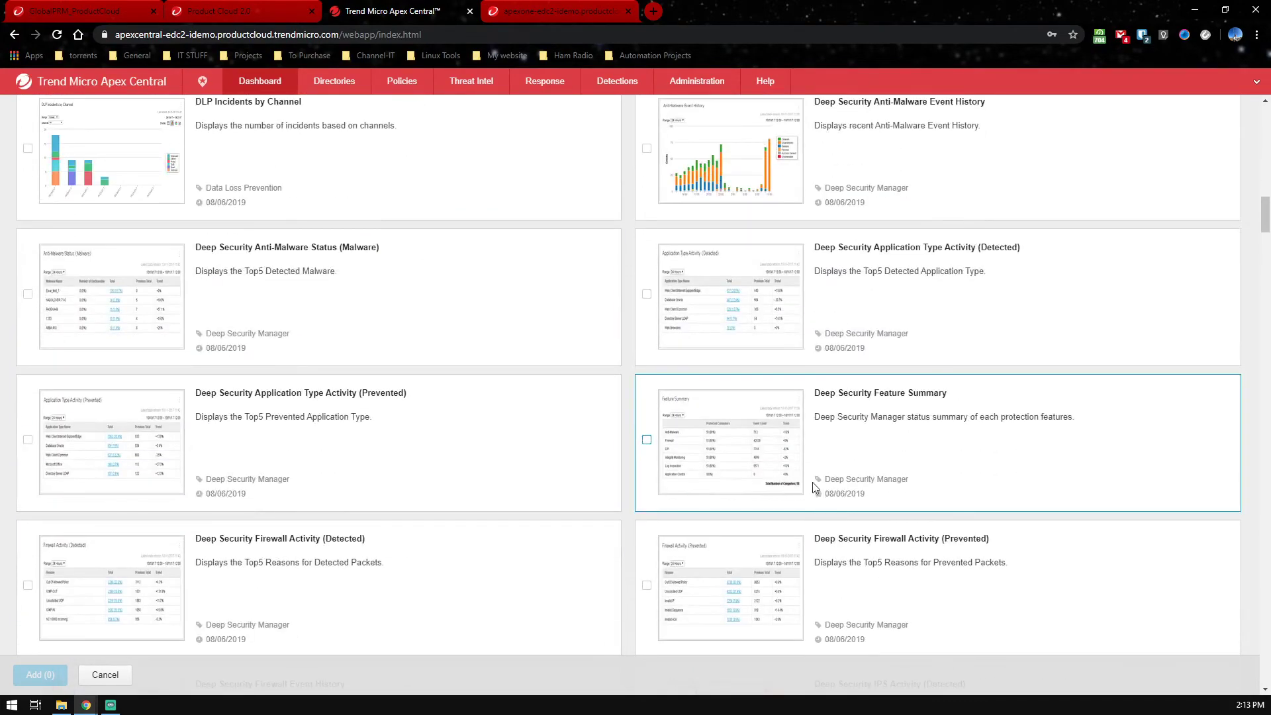
scroll(817, 488, "down", 17)
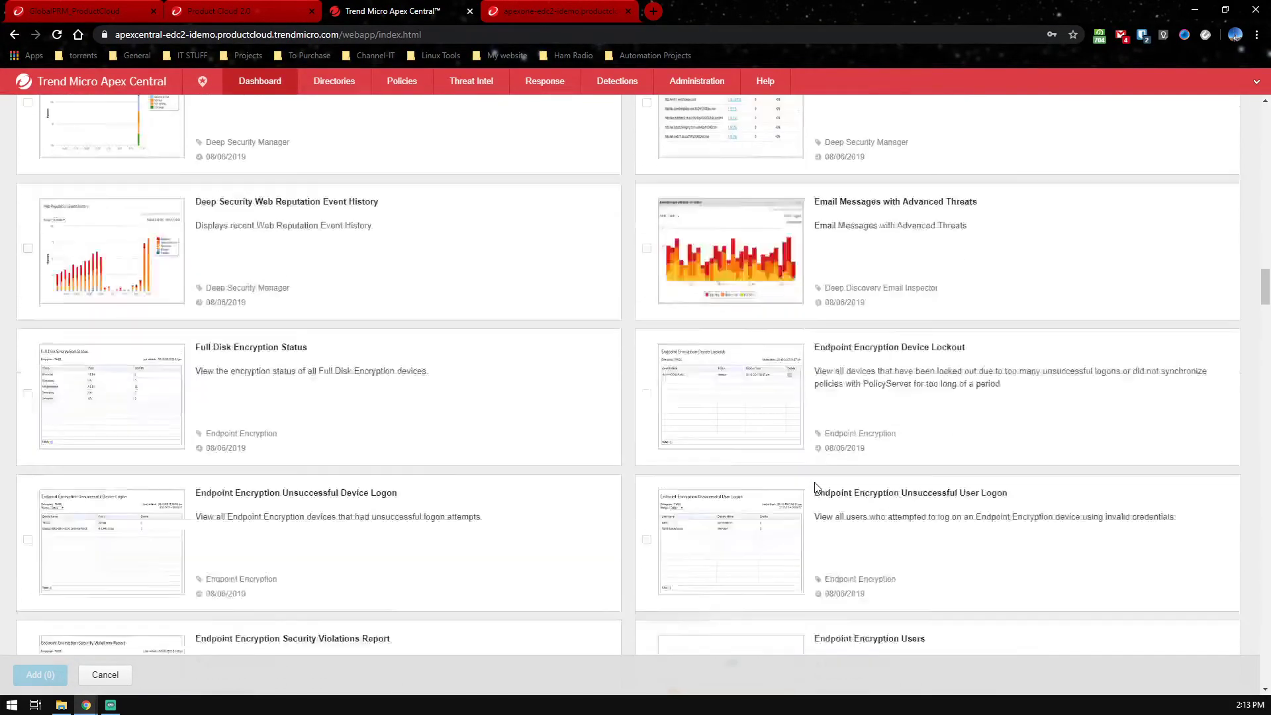
scroll(815, 483, "down", 5)
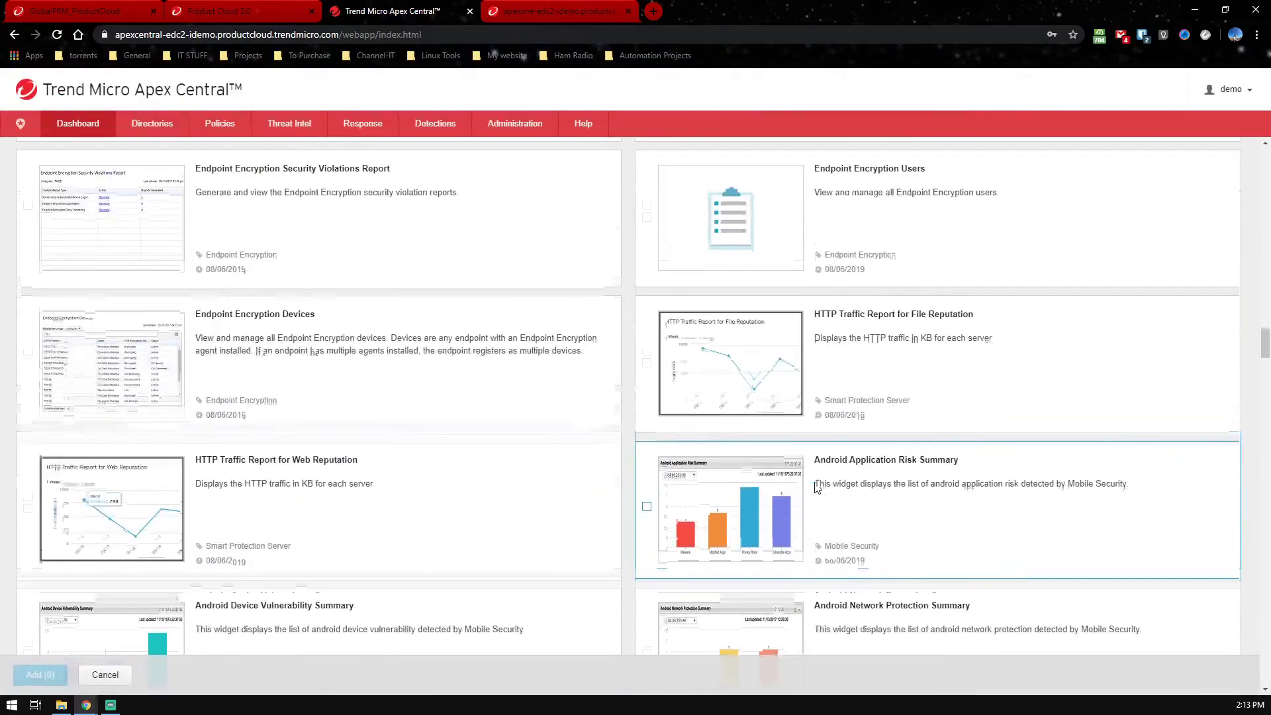
scroll(816, 482, "down", 13)
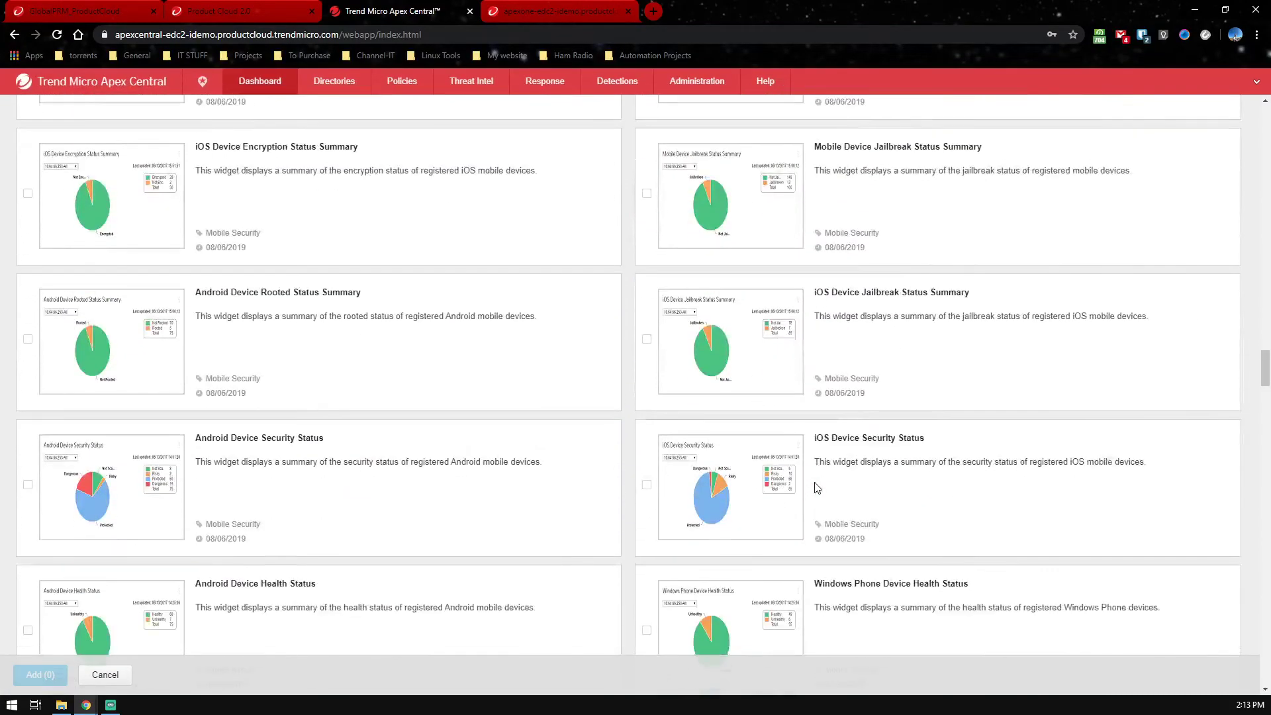
scroll(603, 446, "up", 15)
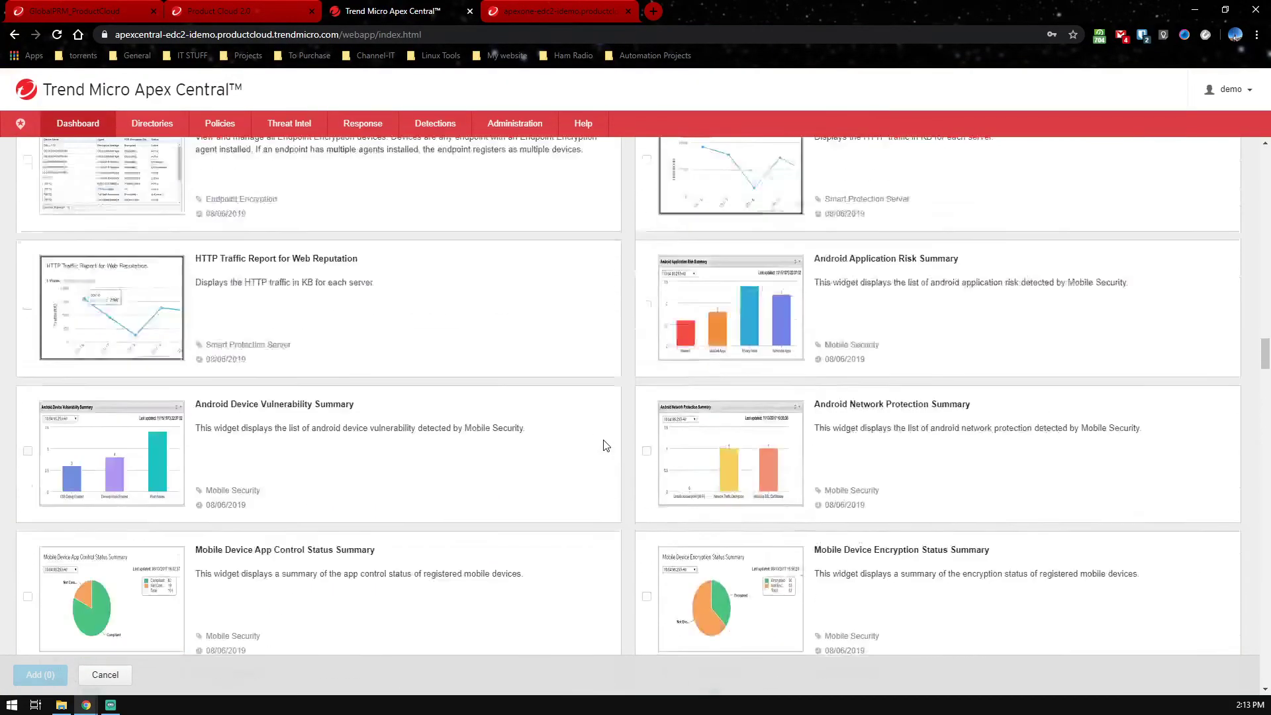
scroll(569, 431, "up", 10)
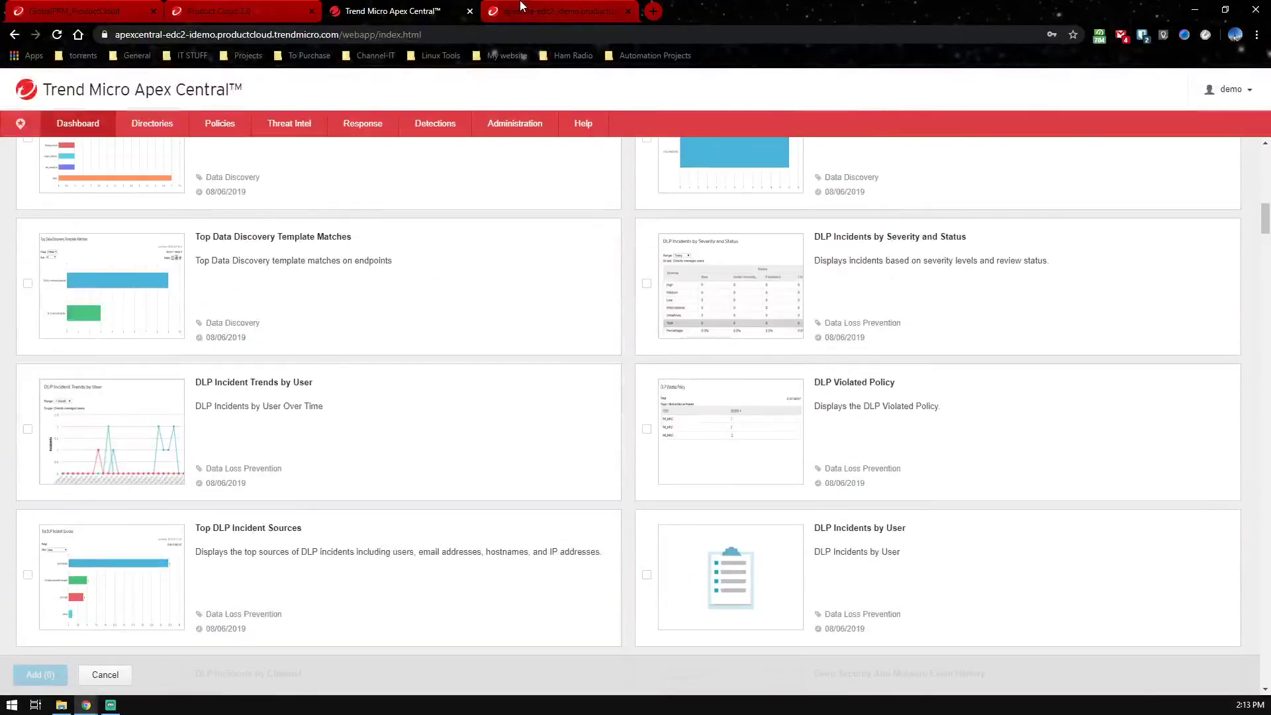
Switch to the Trend Micro Apex One console and log on with the user name "demo" and the account password
left_click(521, 6)
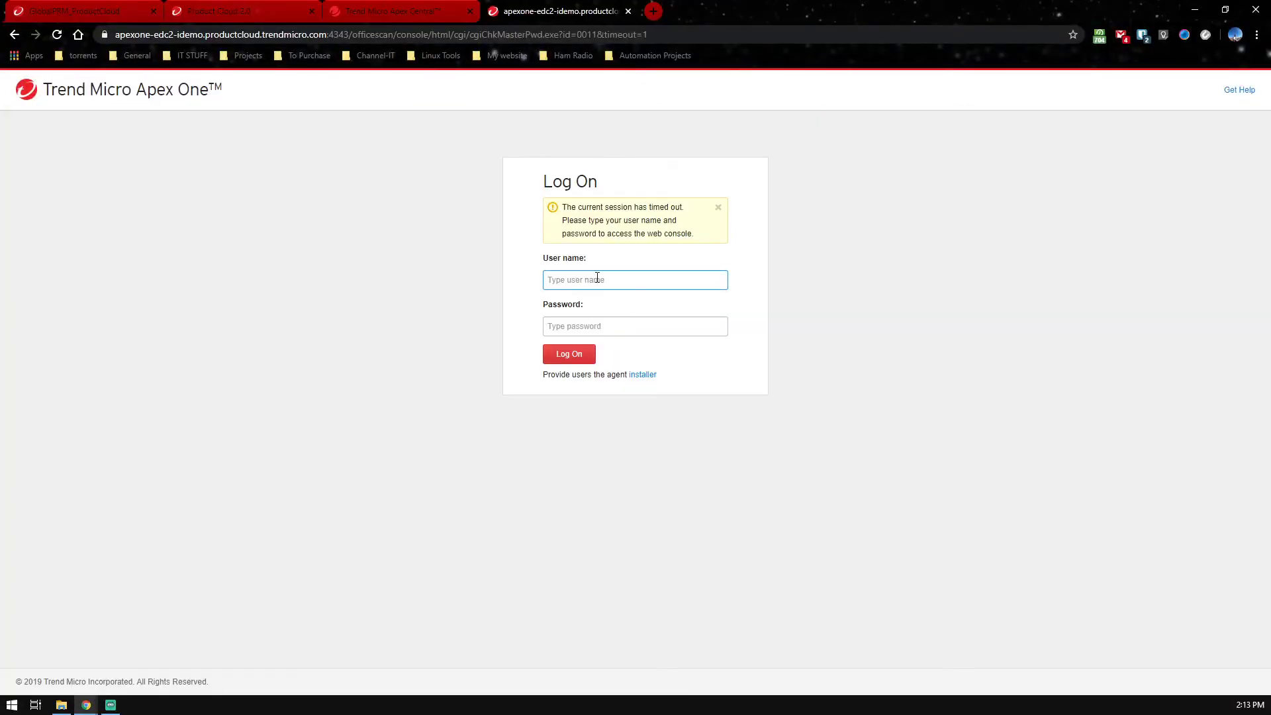
type("demo")
left_click(610, 324)
key("ctrl+v")
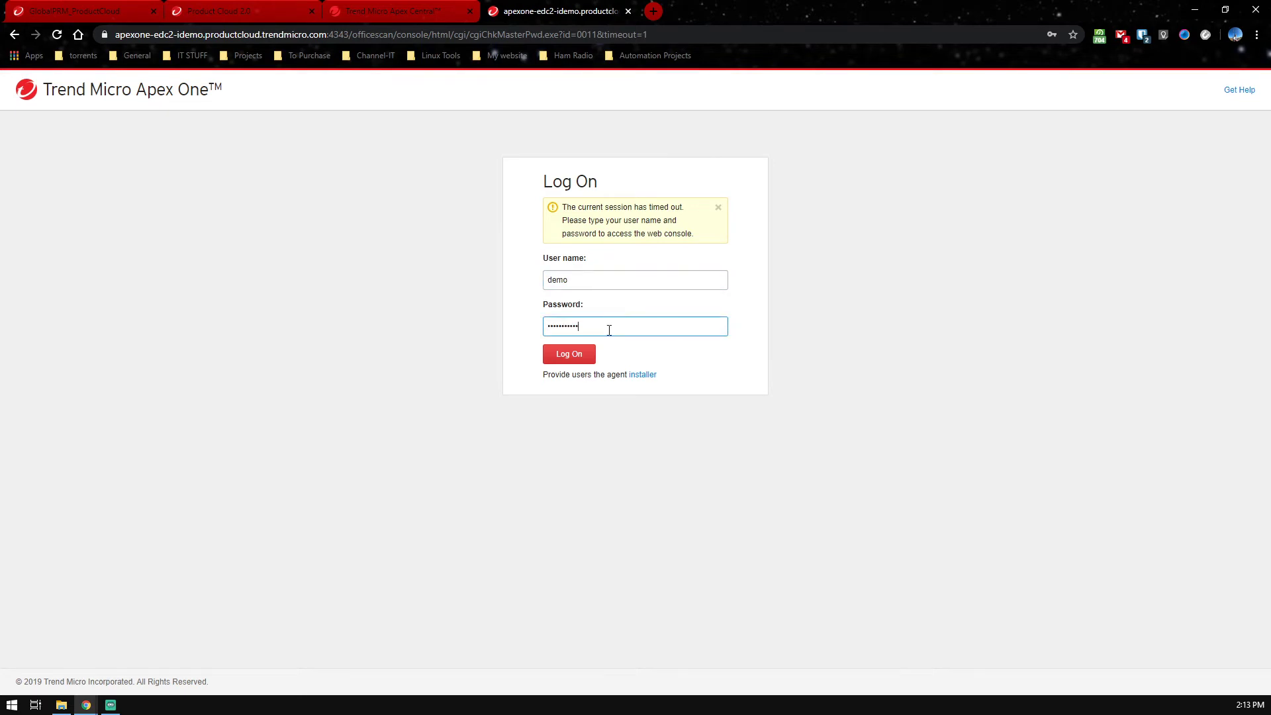
left_click(574, 355)
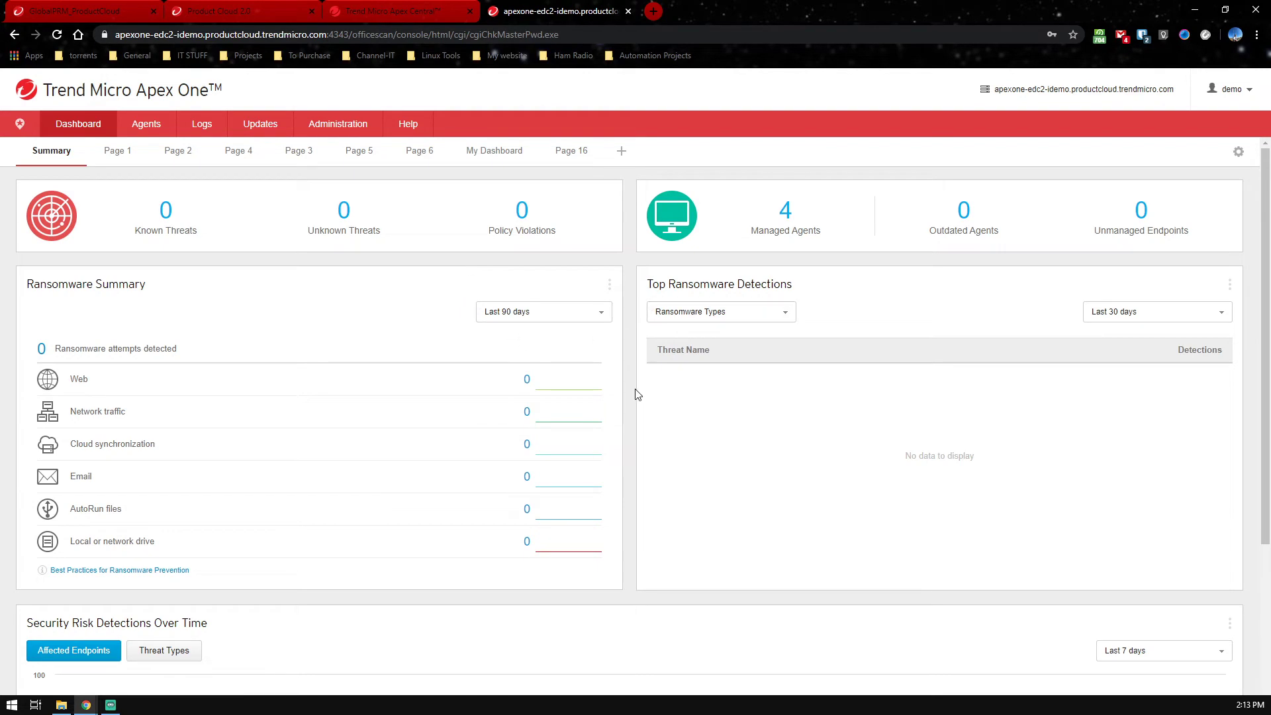
Review the Summary dashboard, including the managed agents, unknown threats, and policy violations breakdowns, the ransomware widgets, and the security risk chart
scroll(559, 343, "down", 3)
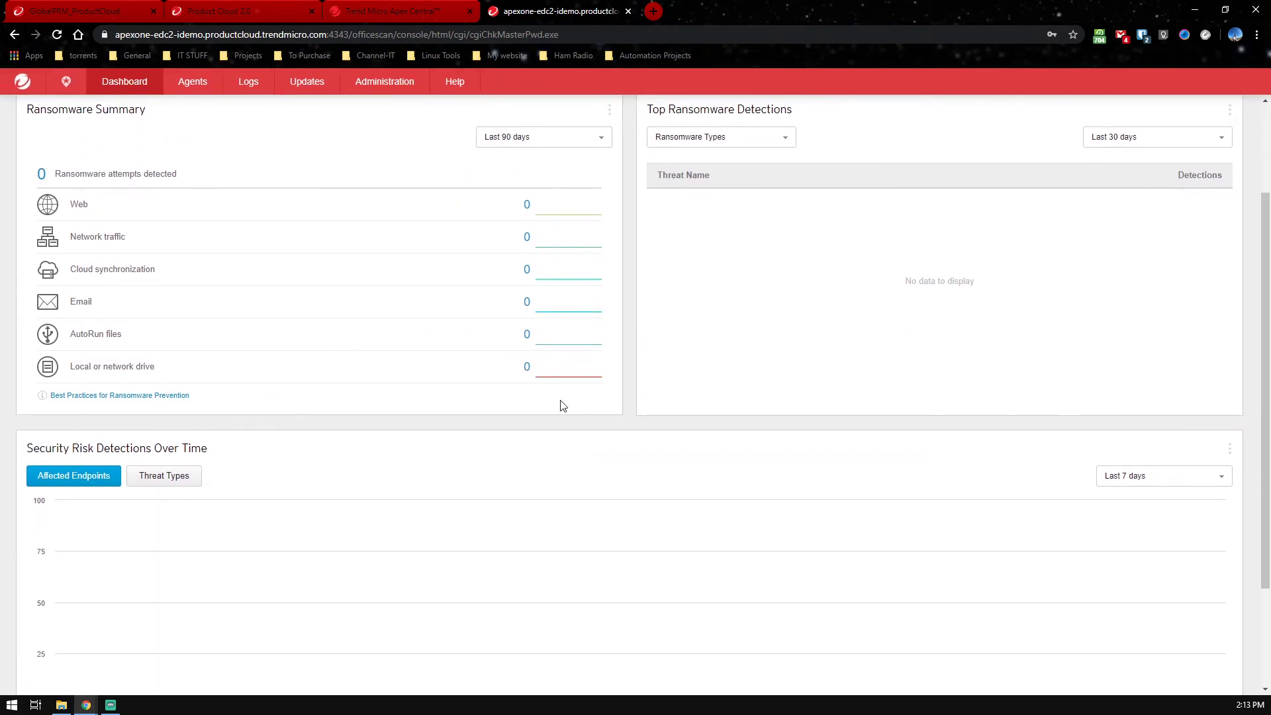
scroll(559, 403, "up", 3)
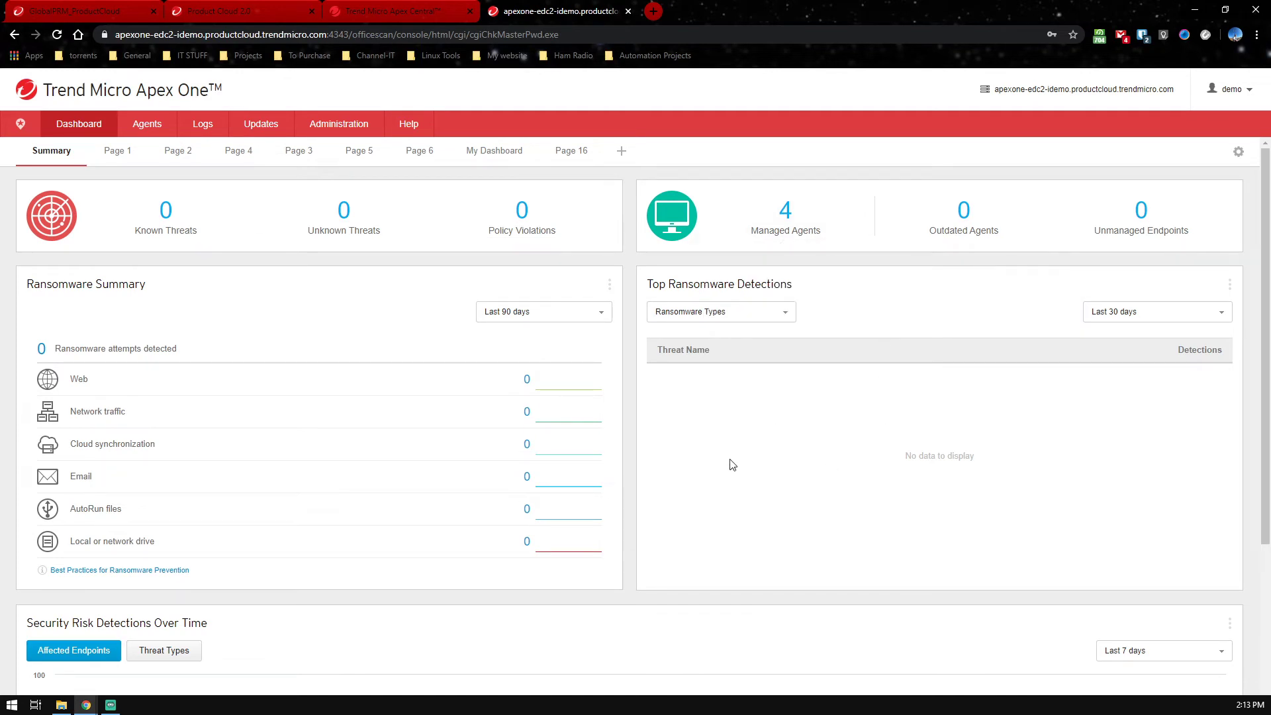
mouse_move(852, 221)
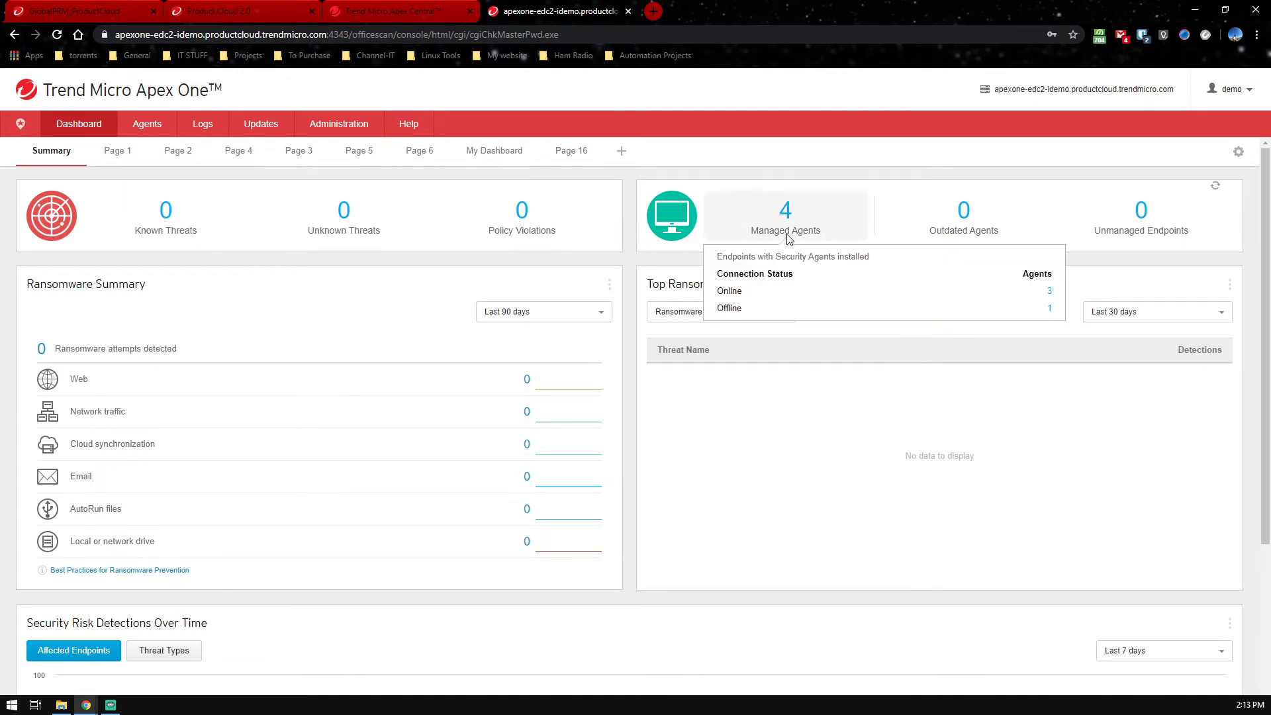
mouse_move(361, 244)
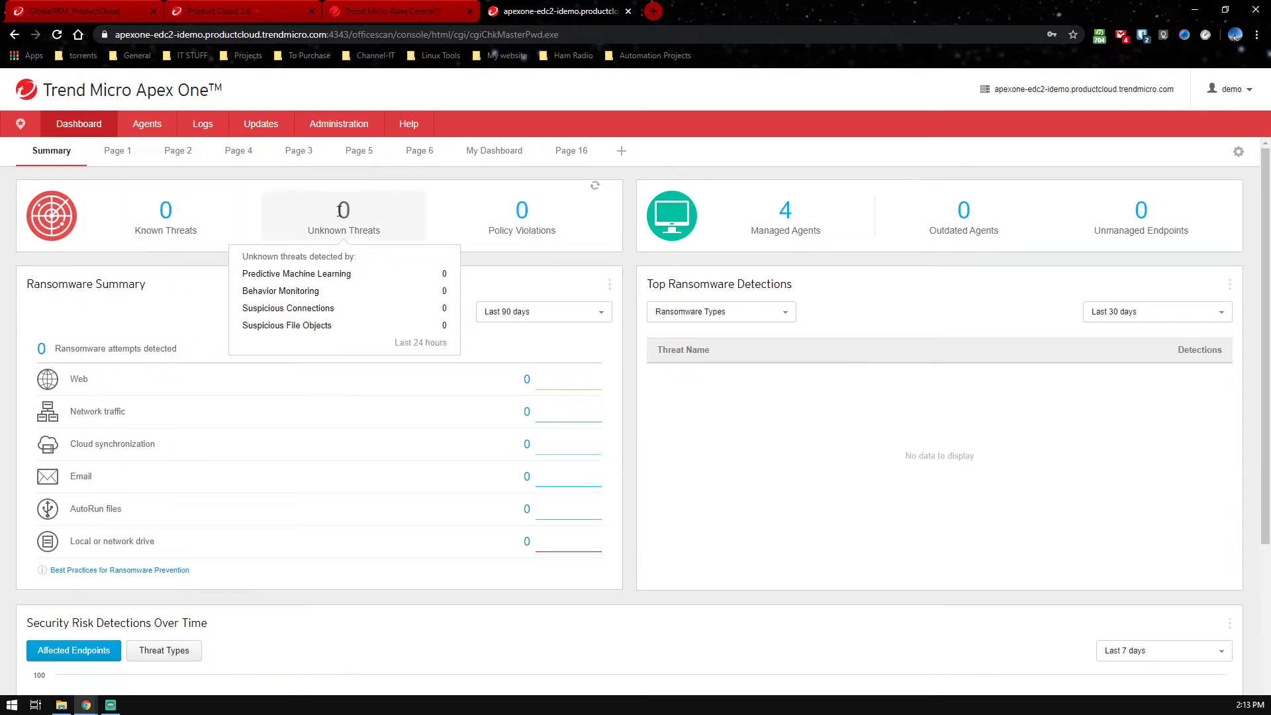
mouse_move(540, 212)
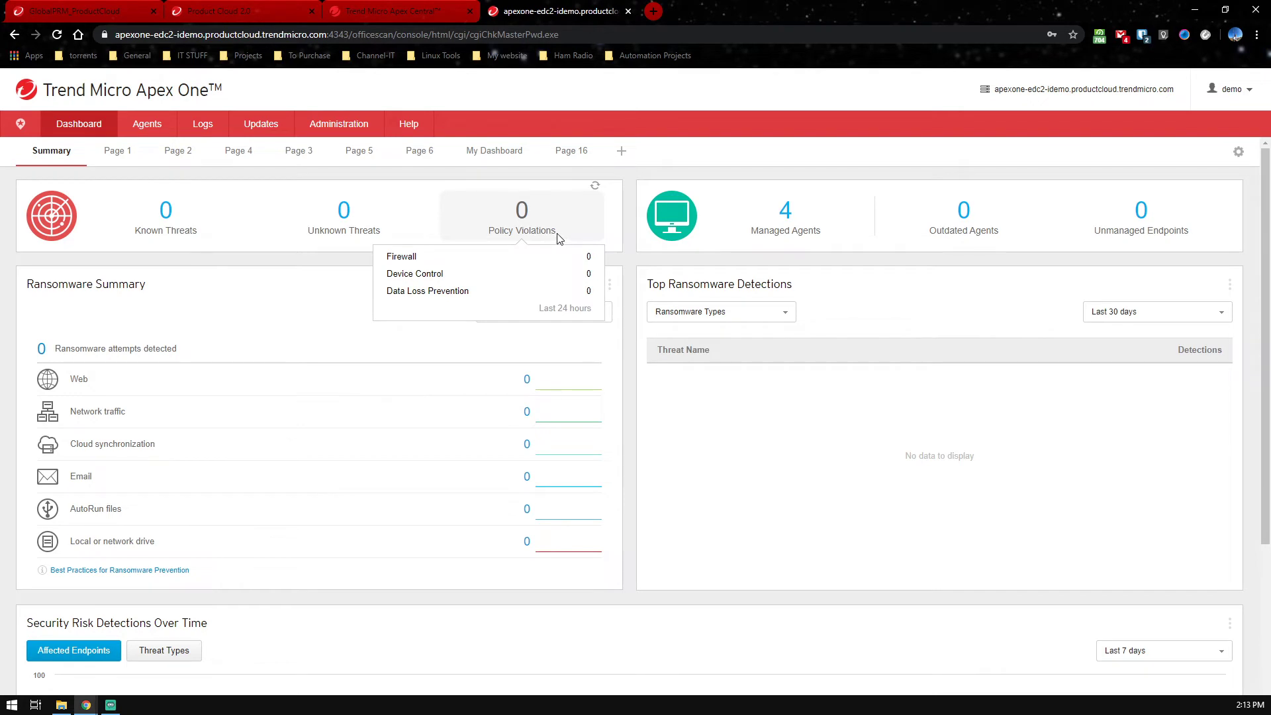
left_click_drag(556, 232, 495, 226)
left_click(8, 366)
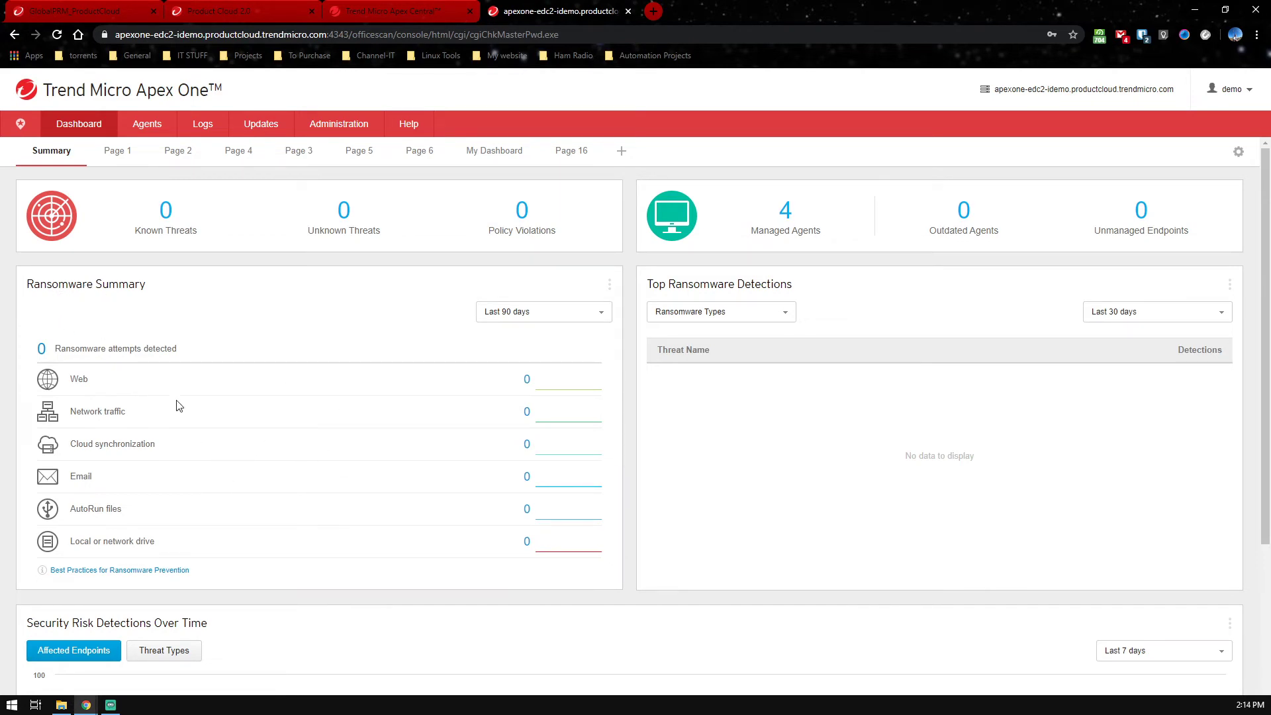
scroll(355, 396, "down", 3)
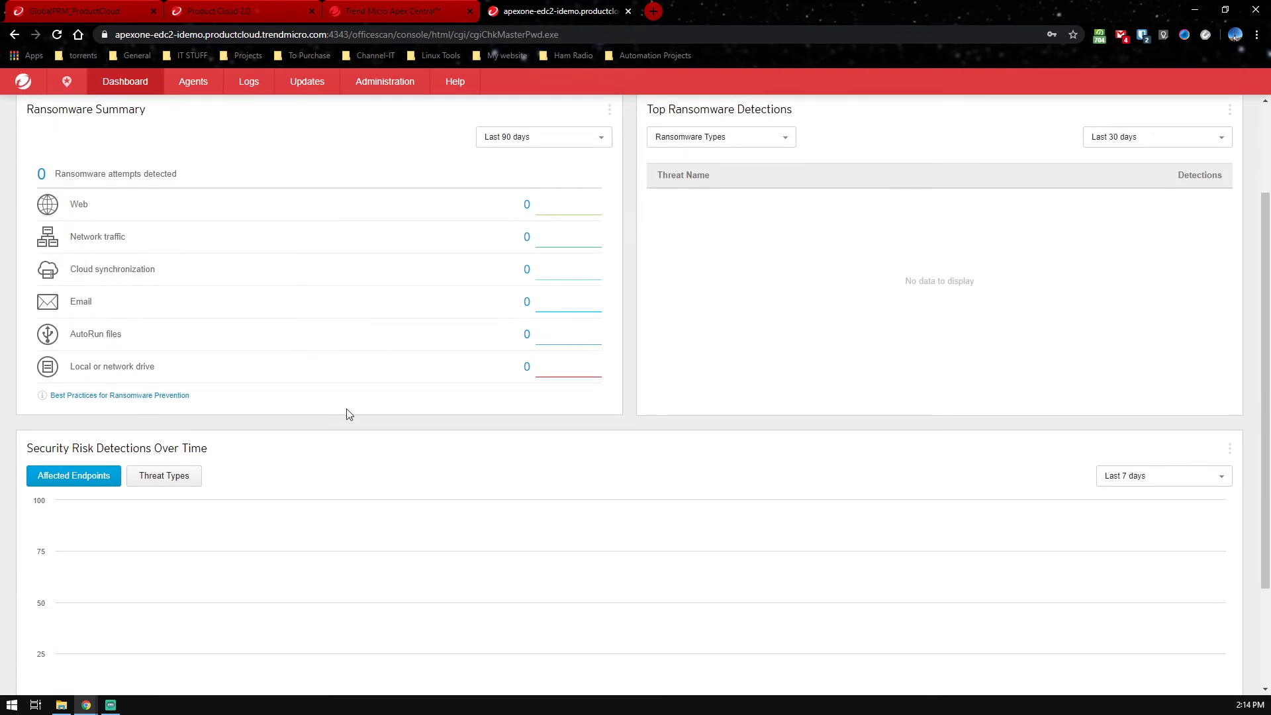
Inspect the Managed Agents, Outdated Agents, and Unmanaged Endpoints details on the Summary dashboard, along with the Security Risk Detections Over Time chart
scroll(331, 427, "up", 2)
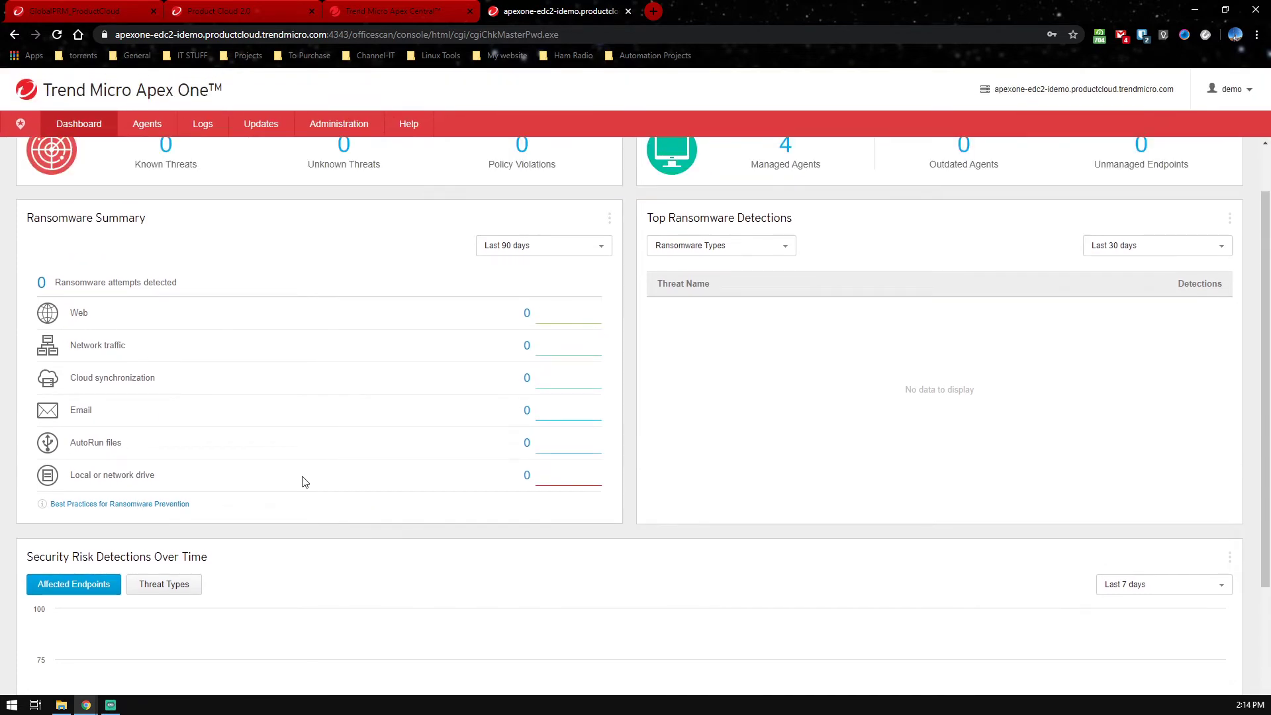
scroll(344, 487, "down", 2)
scroll(383, 488, "up", 4)
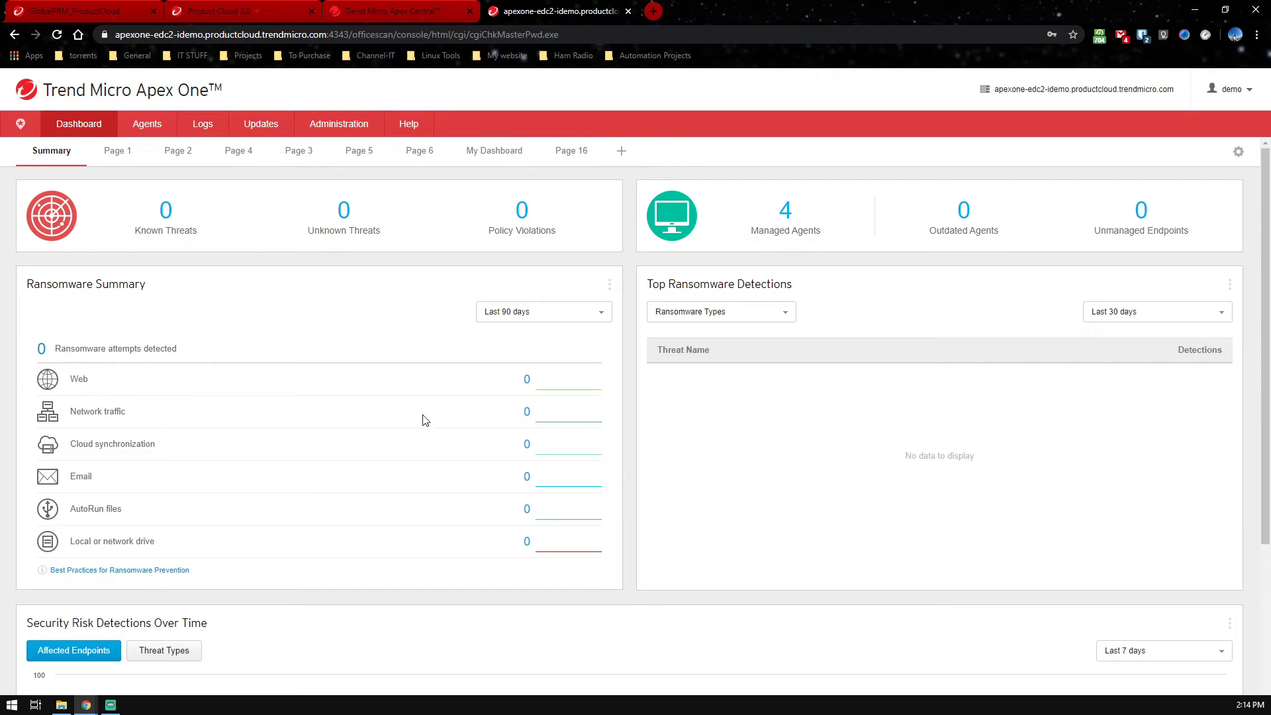
mouse_move(786, 218)
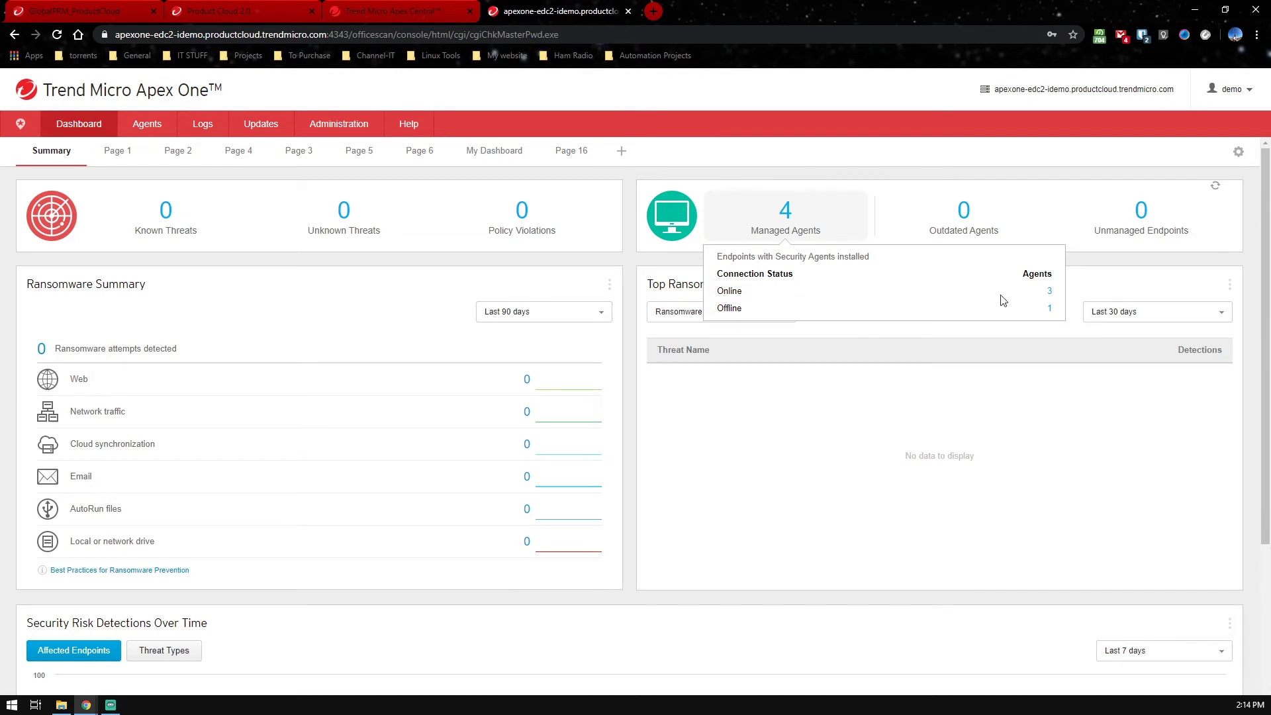
mouse_move(954, 214)
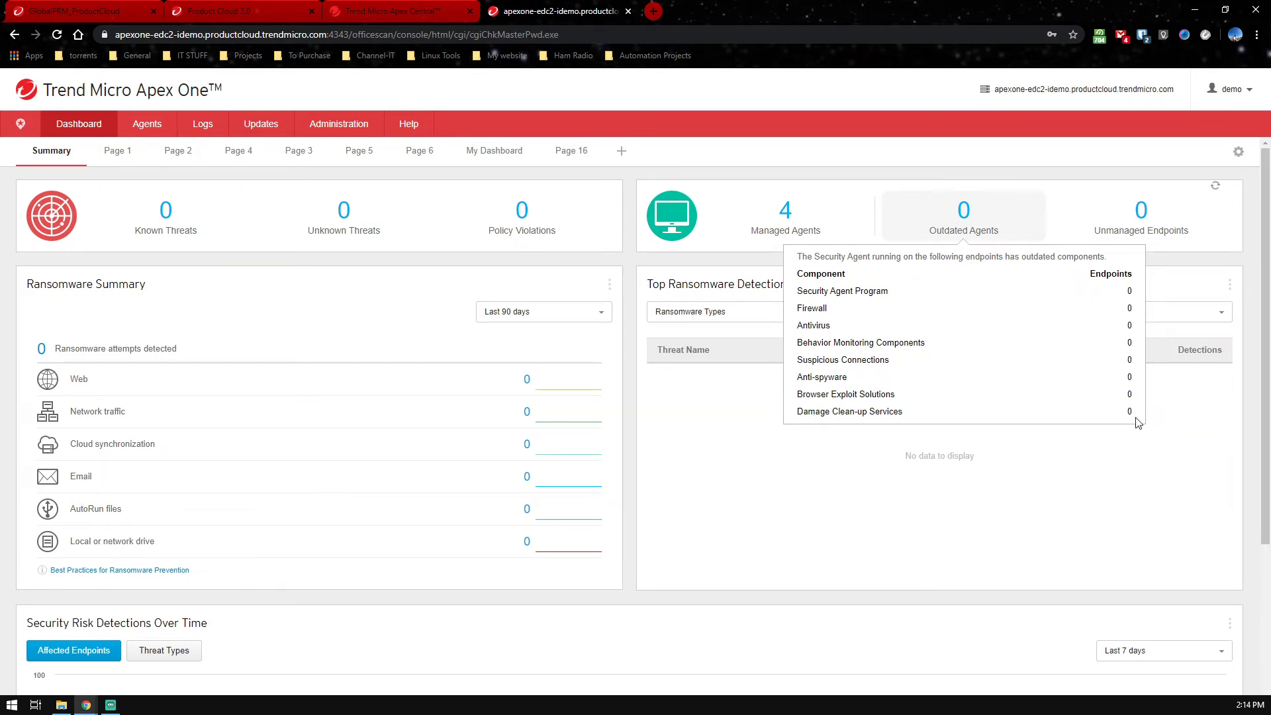
mouse_move(1140, 203)
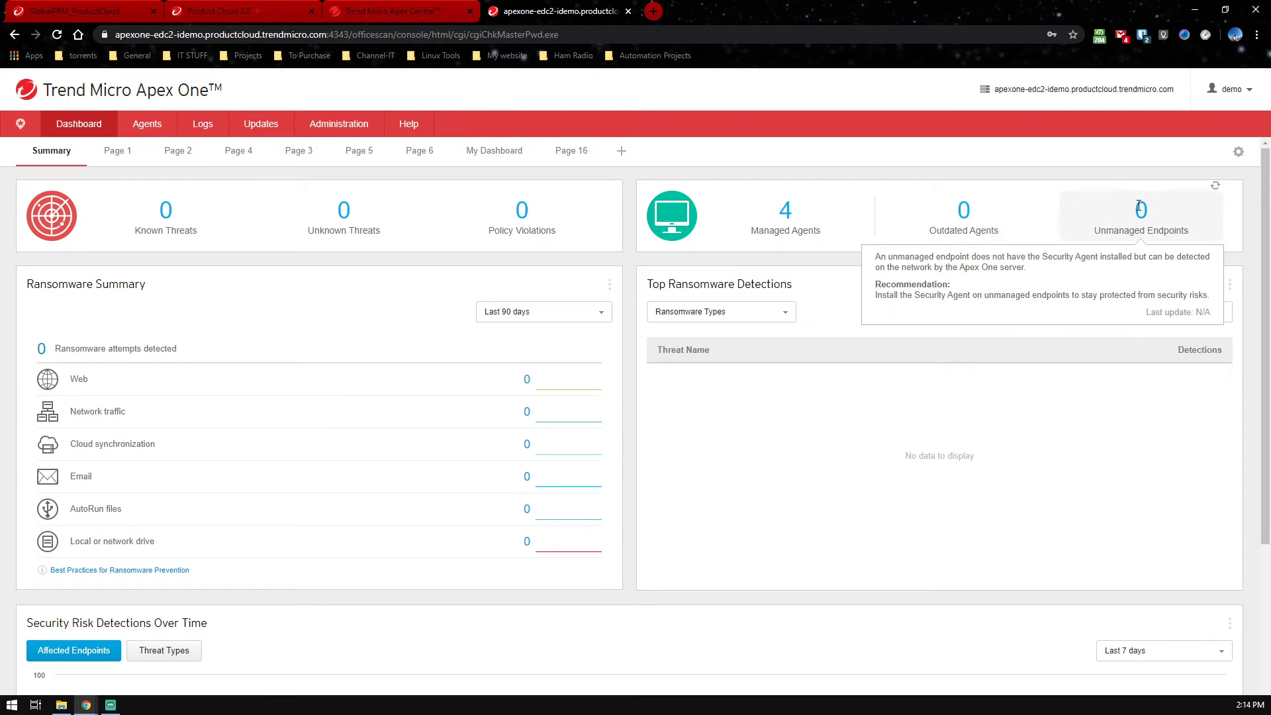
left_click_drag(1140, 205, 1159, 213)
left_click(1153, 224)
scroll(602, 516, "down", 3)
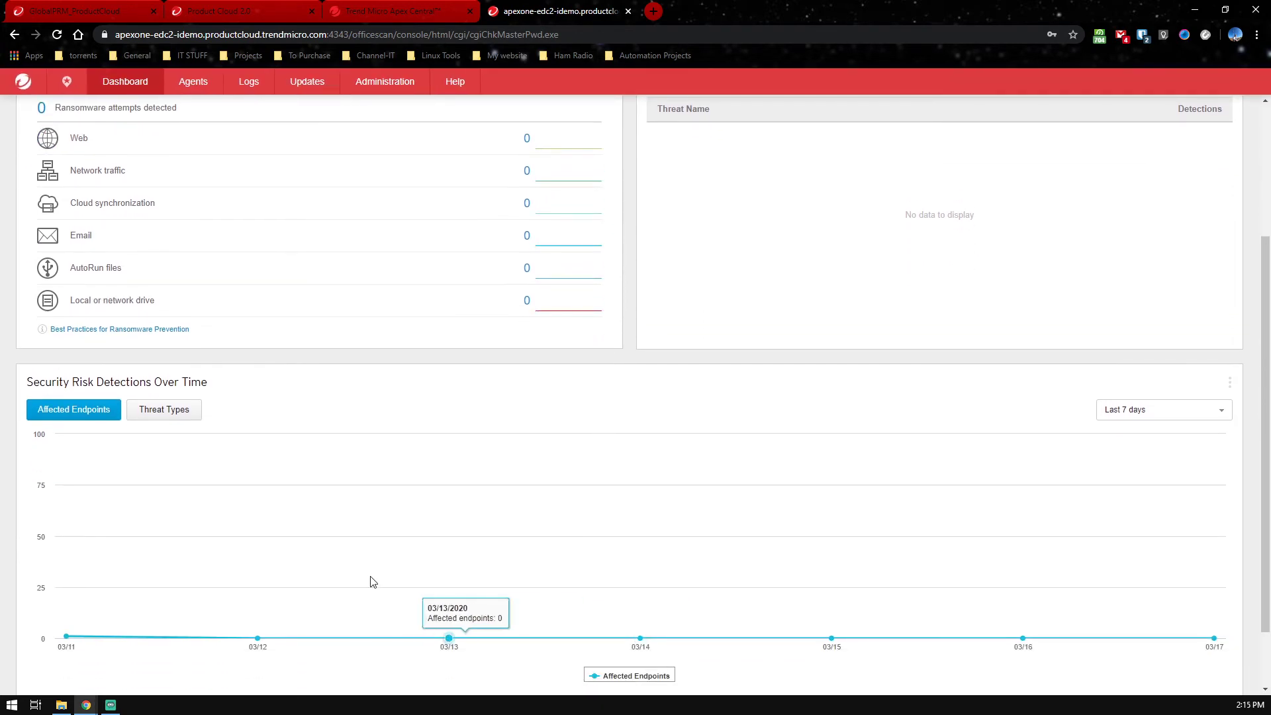
scroll(329, 537, "up", 4)
List the Workgroup domain's endpoints in Agent Management and view the advanced endpoint search criteria
mouse_move(142, 128)
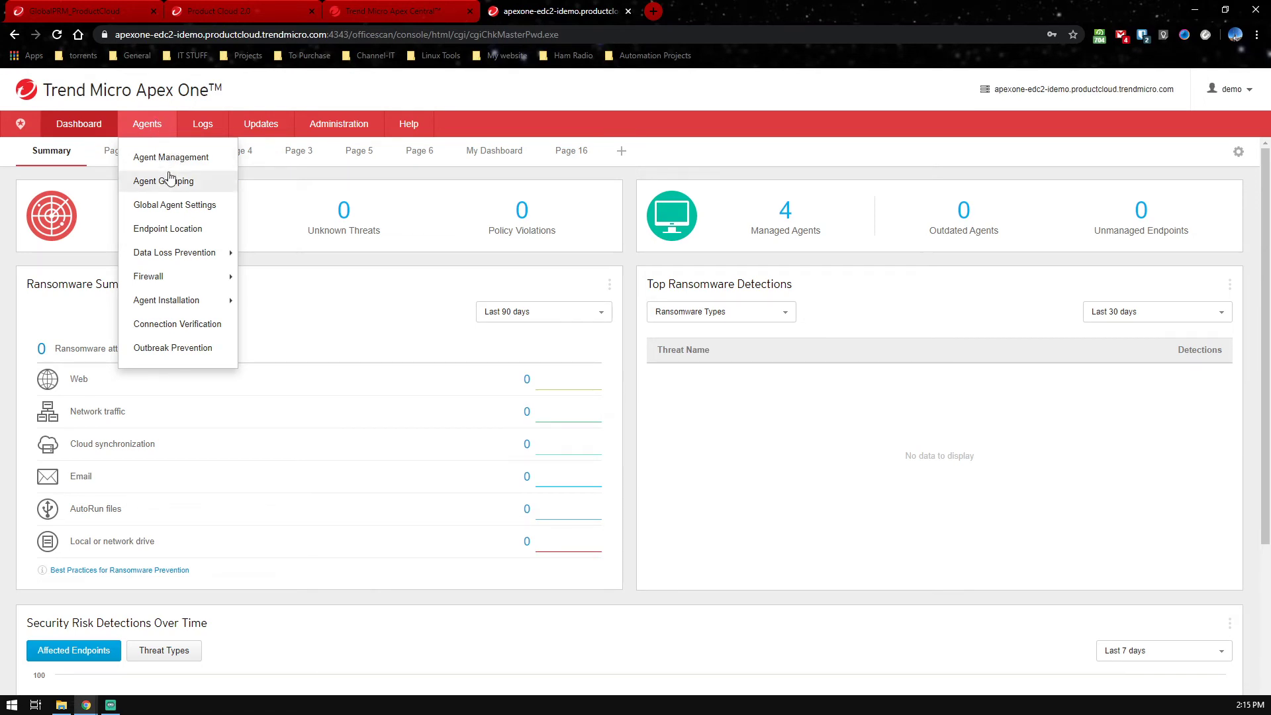
left_click(195, 160)
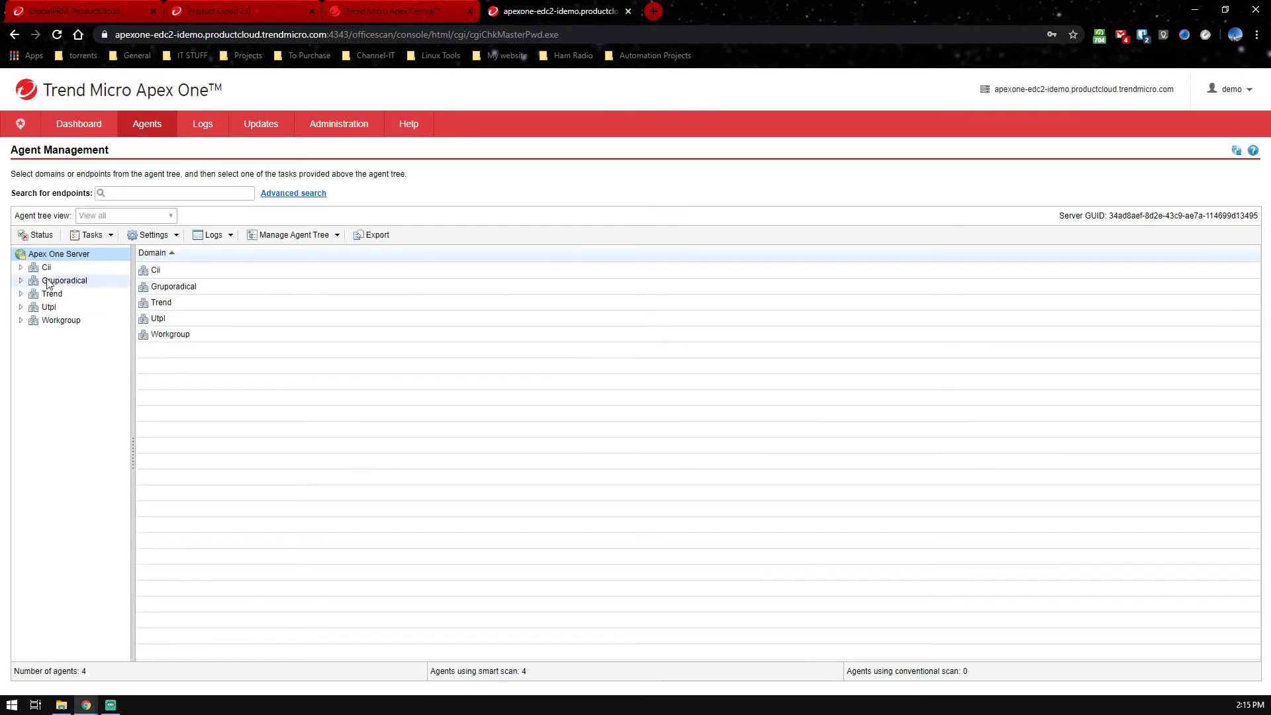
left_click(20, 322)
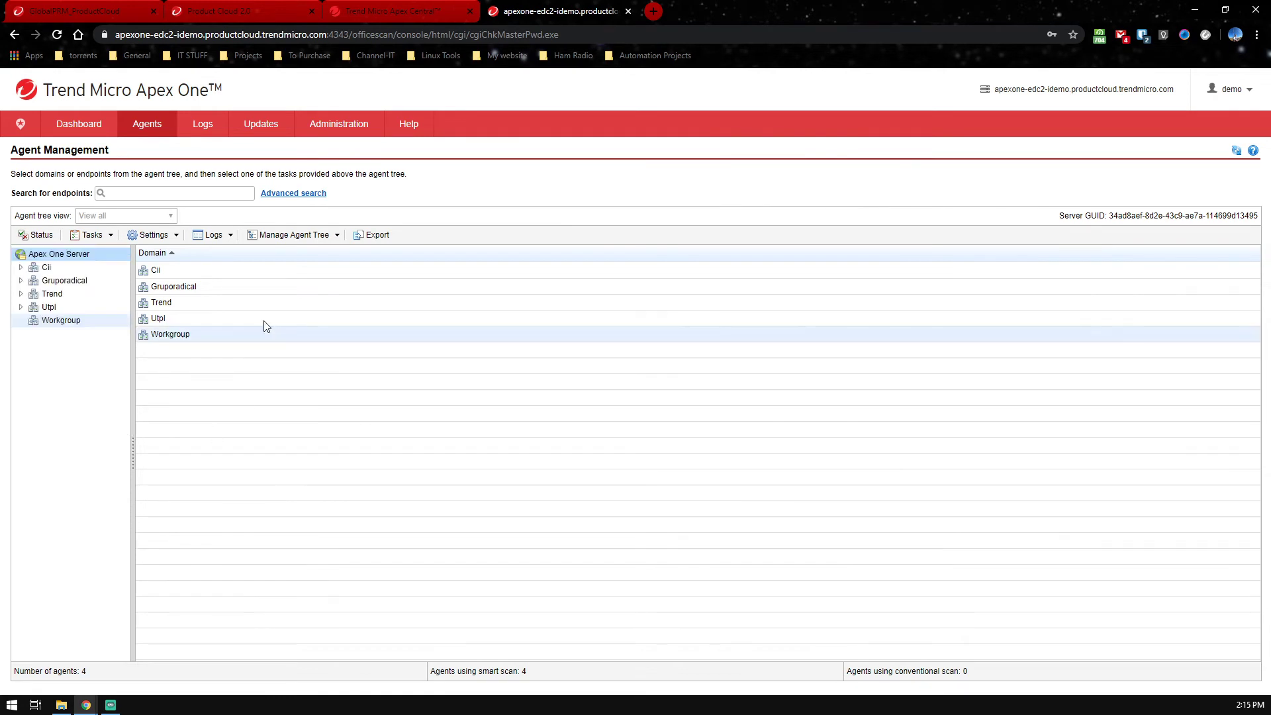
left_click(57, 321)
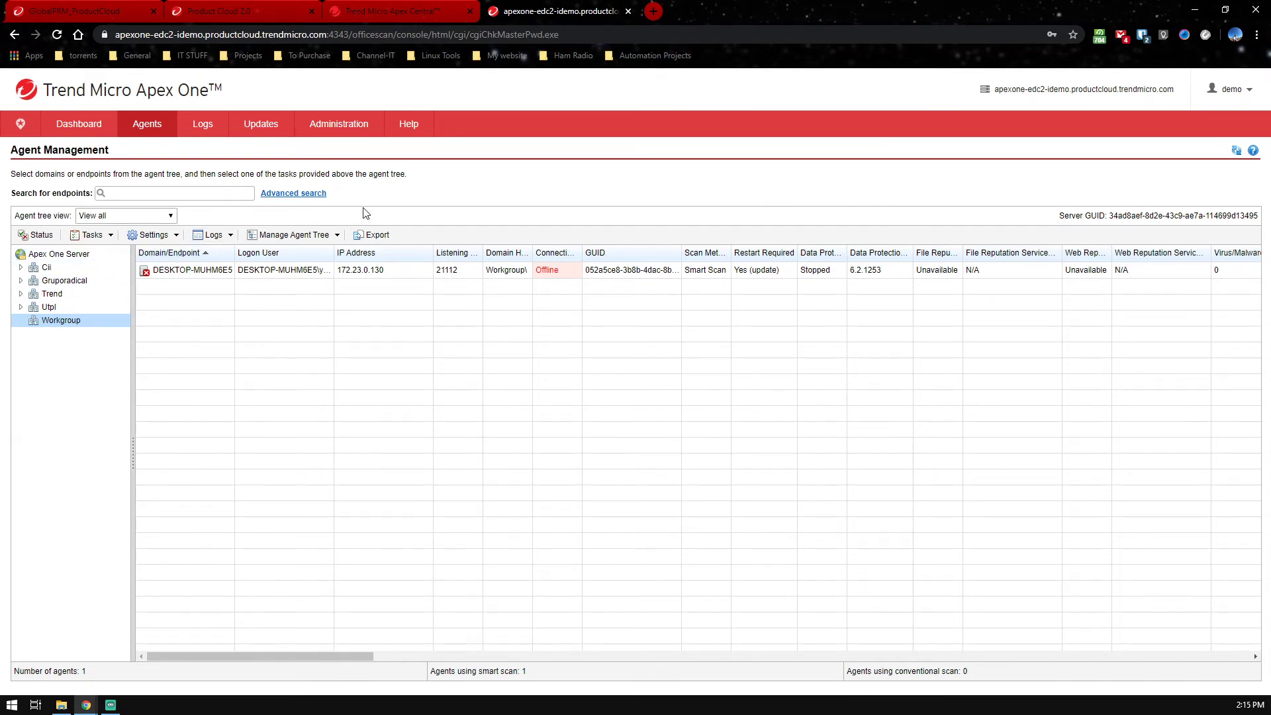
left_click(298, 194)
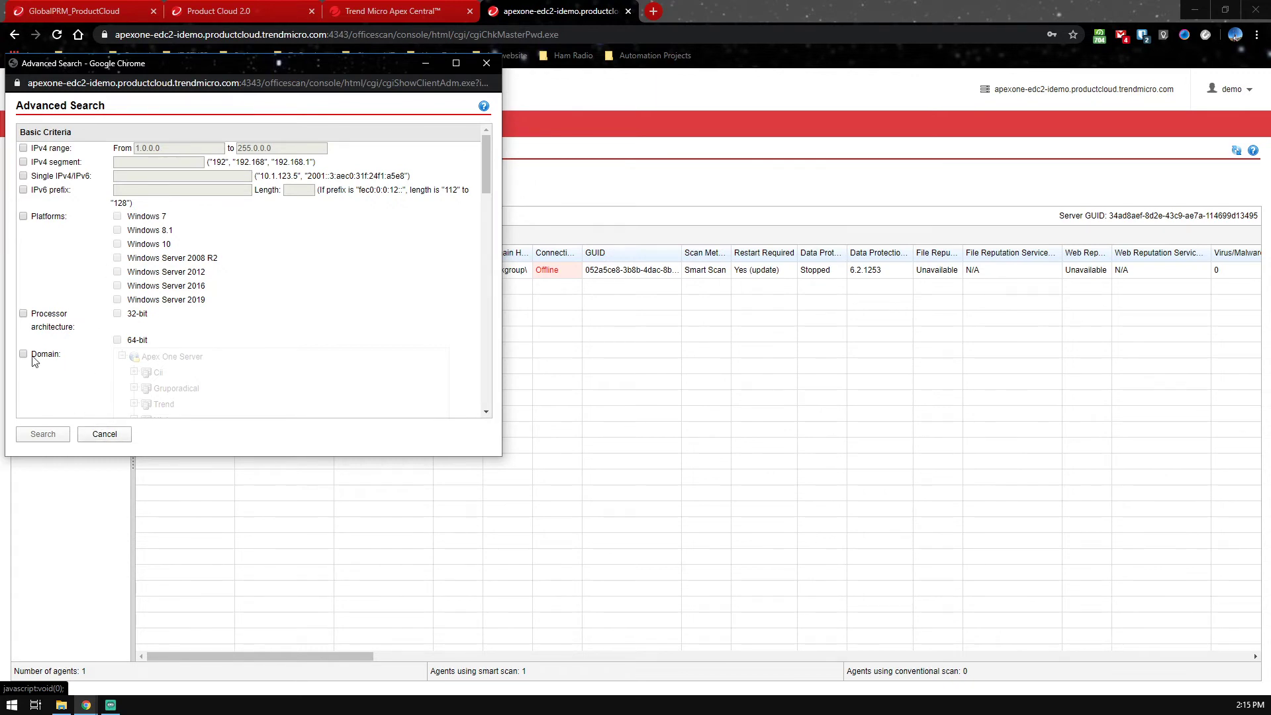
left_click(101, 435)
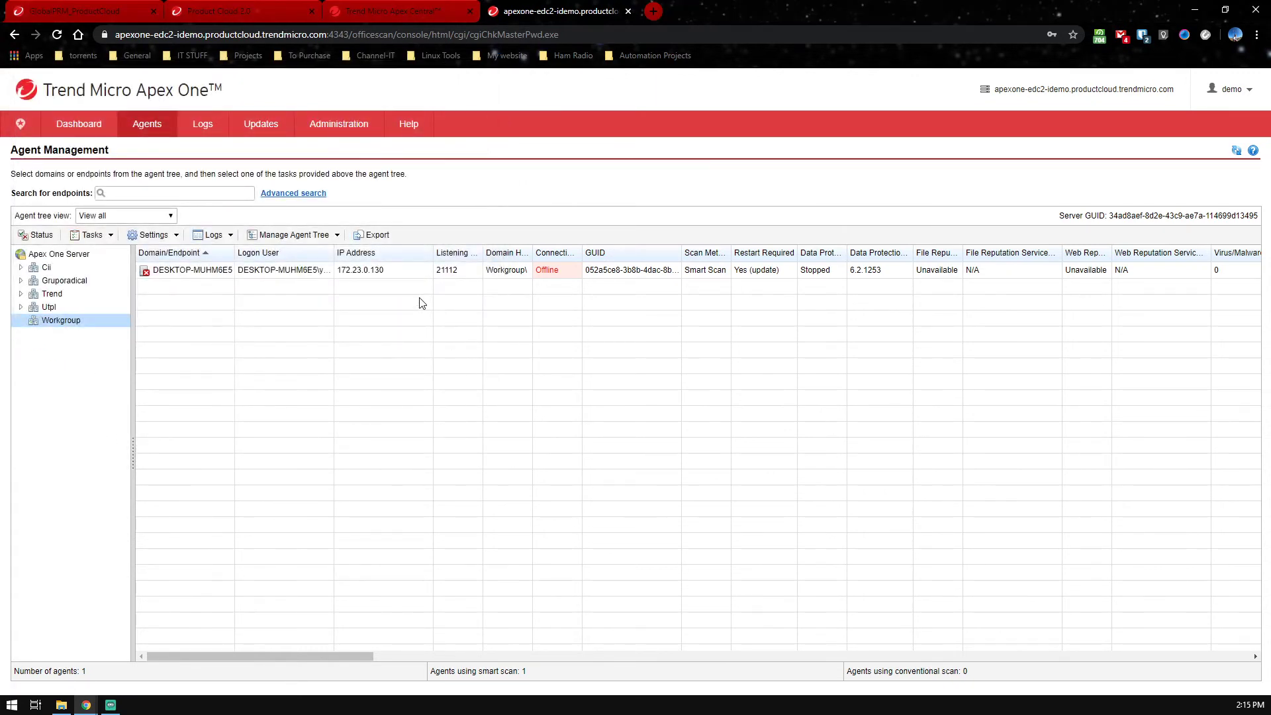
List the Trend domain's endpoints, viewing the settings available for WIN7SP1ENTEN and the remaining agent status columns
left_click(52, 294)
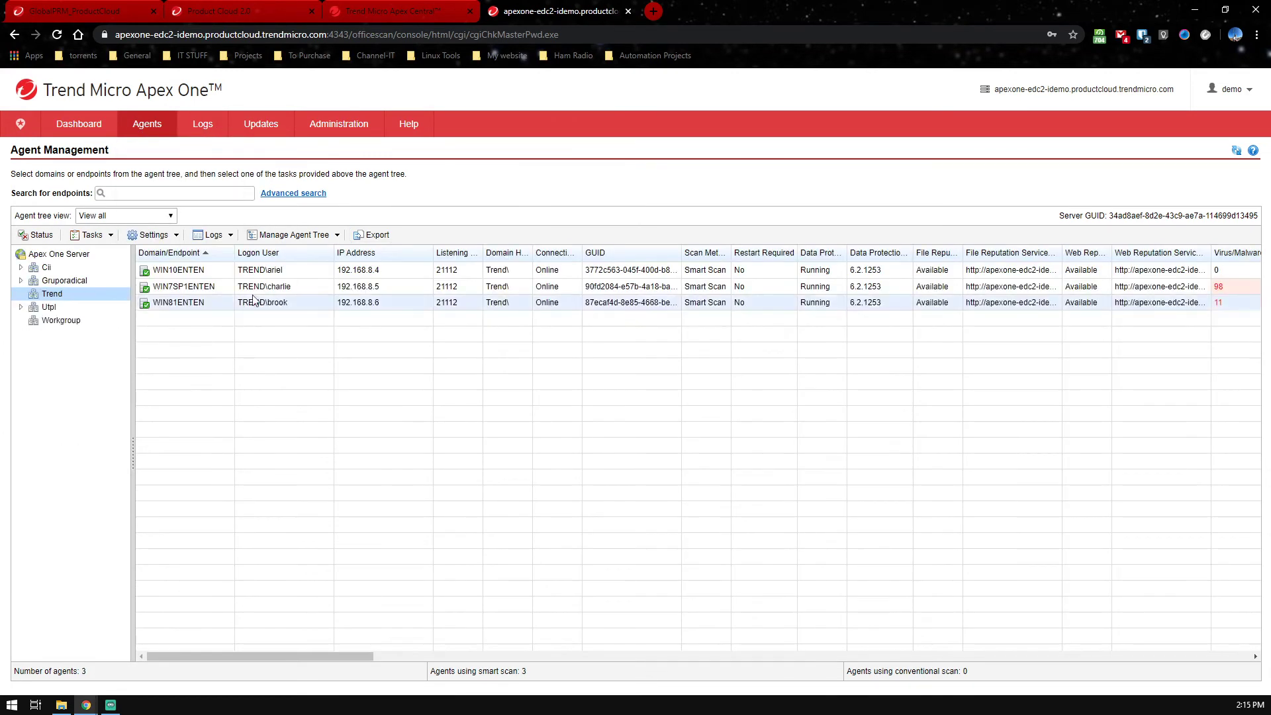
left_click(314, 292)
right_click(311, 288)
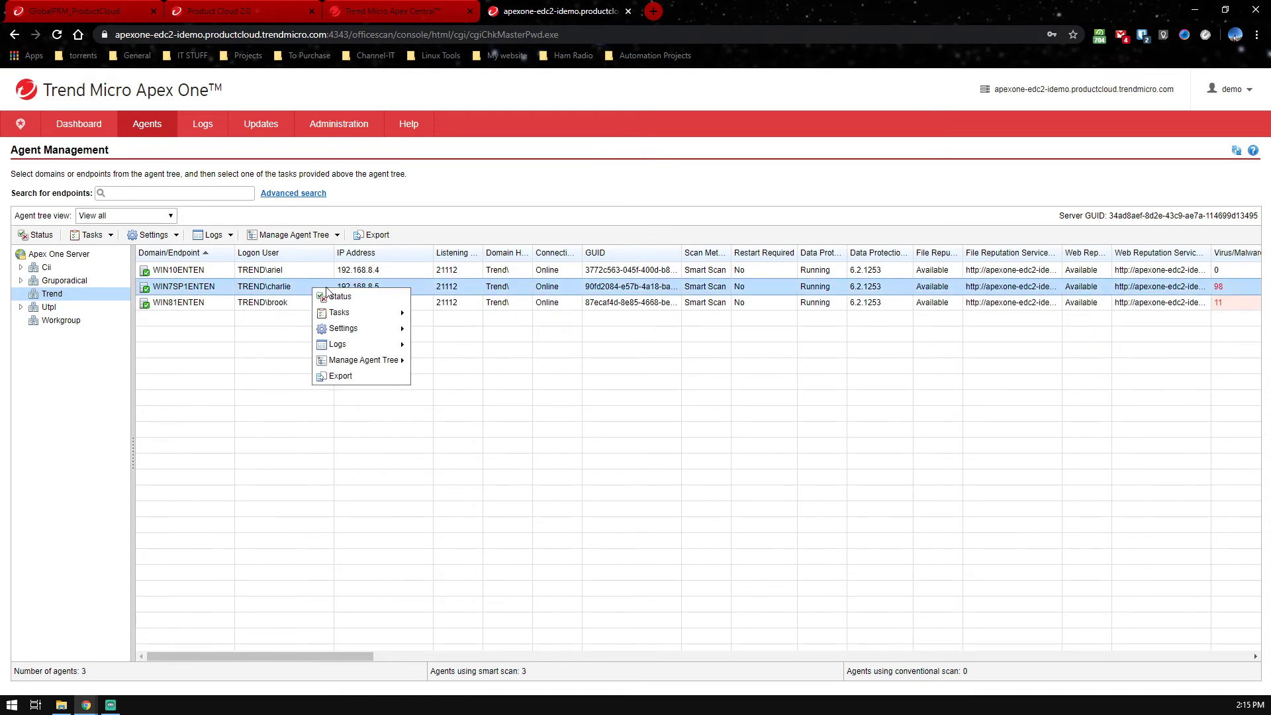
mouse_move(365, 329)
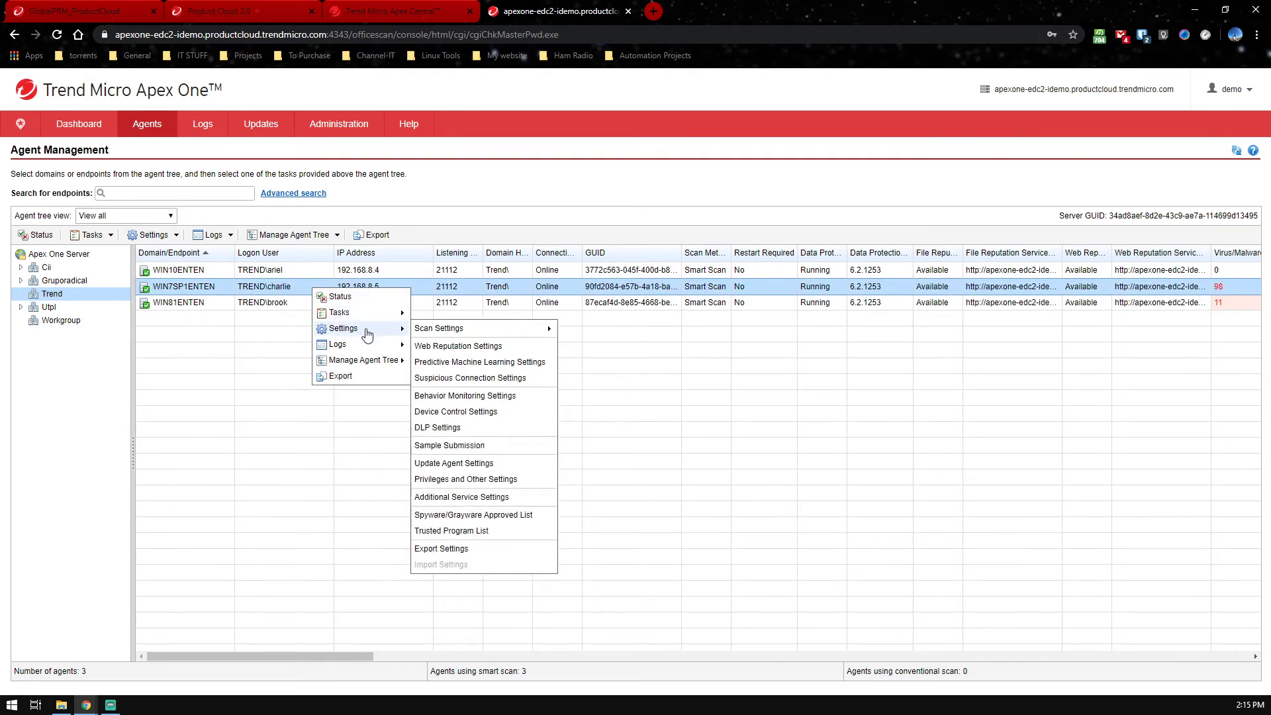
mouse_move(444, 331)
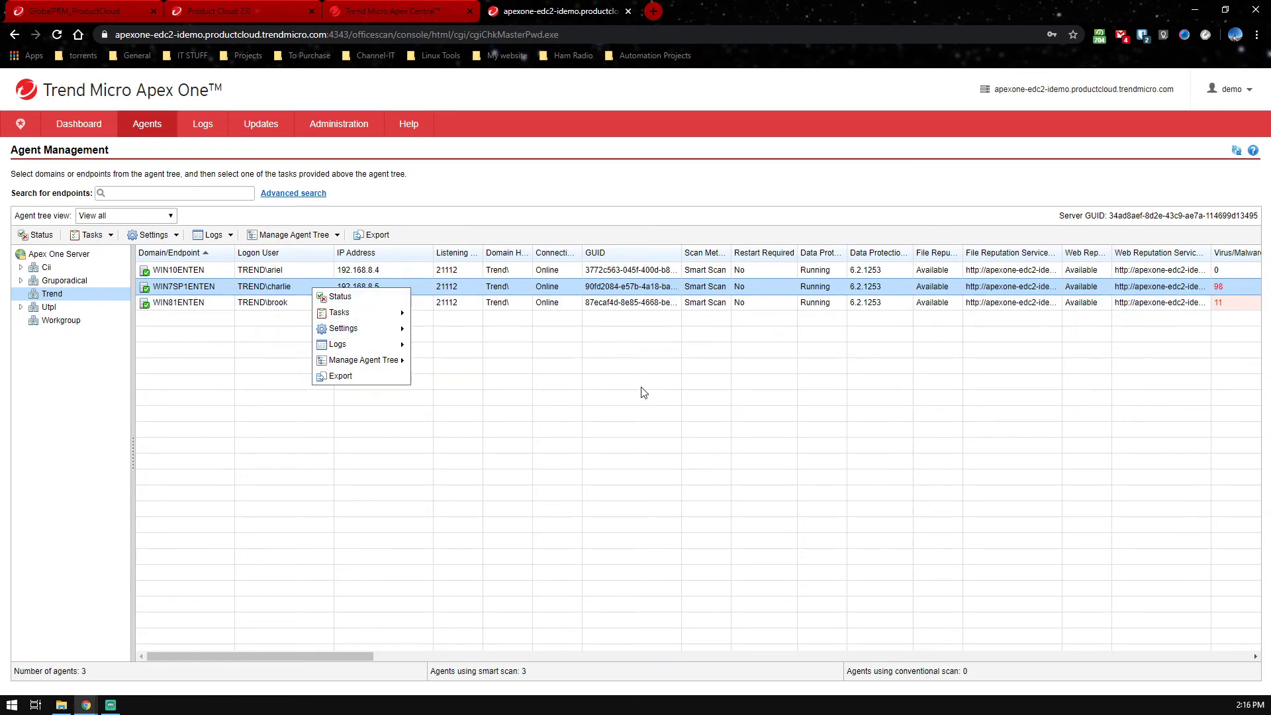
left_click(549, 488)
left_click_drag(323, 653, 446, 625)
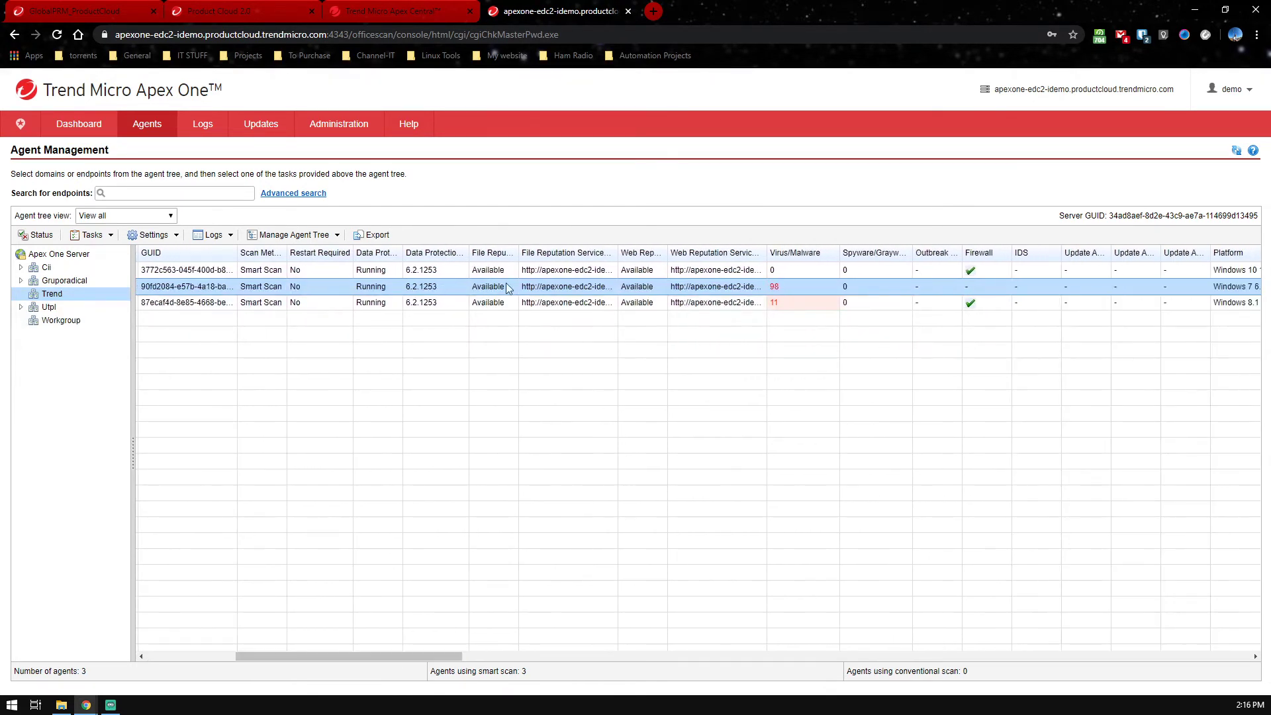
left_click_drag(366, 659, 212, 639)
Open the Agent Grouping page to view the grouping options for Security Agents
mouse_move(147, 126)
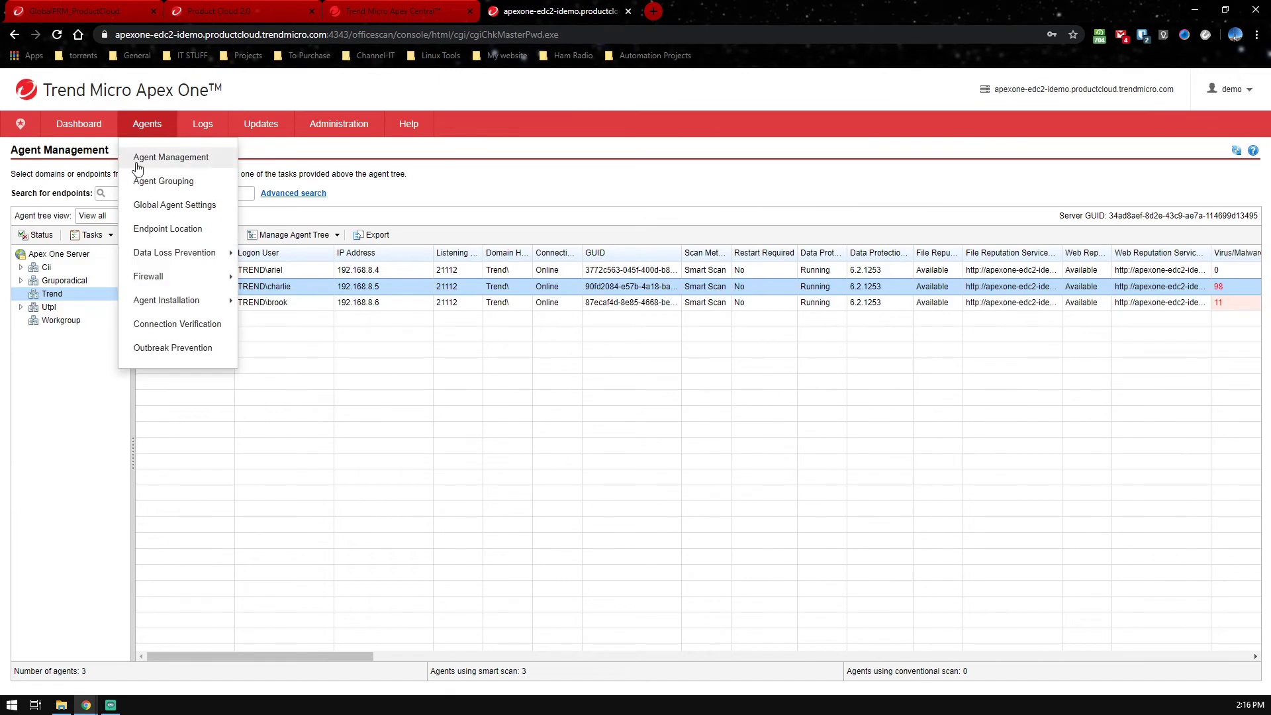
left_click(179, 190)
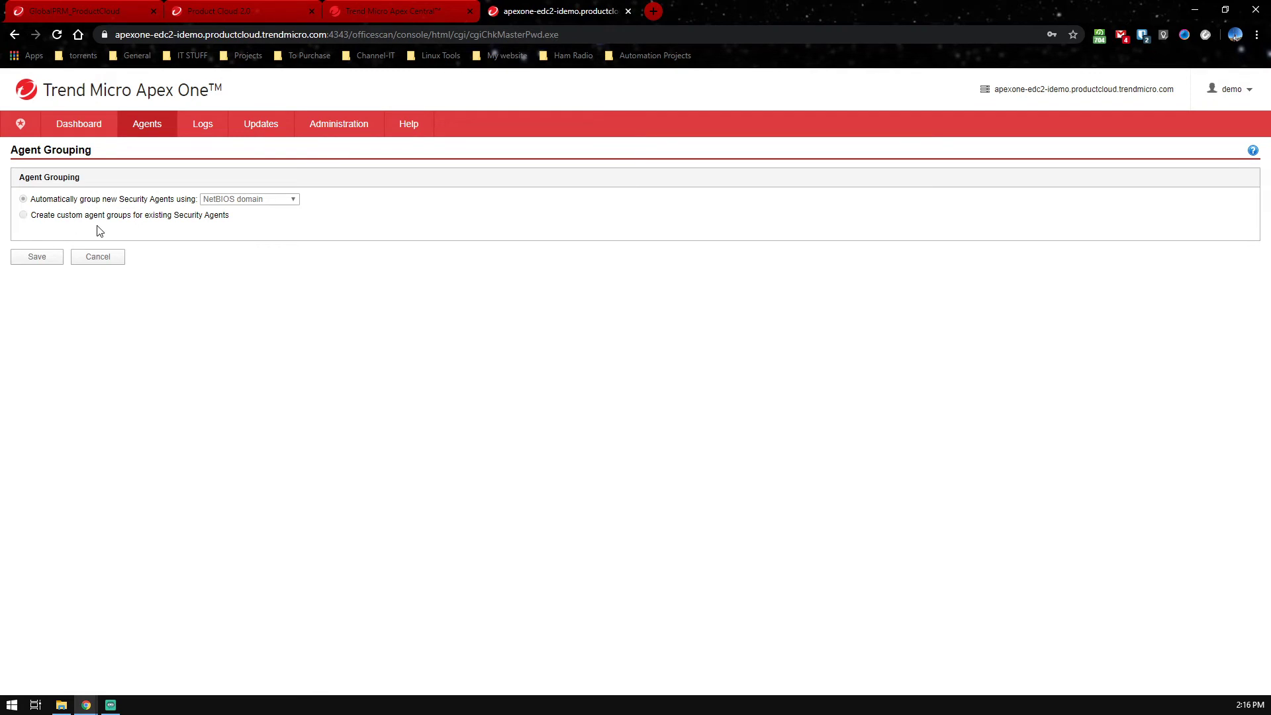
Open Global Agent Settings and review the security settings for scans, scheduled scans, firewall, suspicious connections, and behavior monitoring
mouse_move(183, 121)
mouse_move(141, 125)
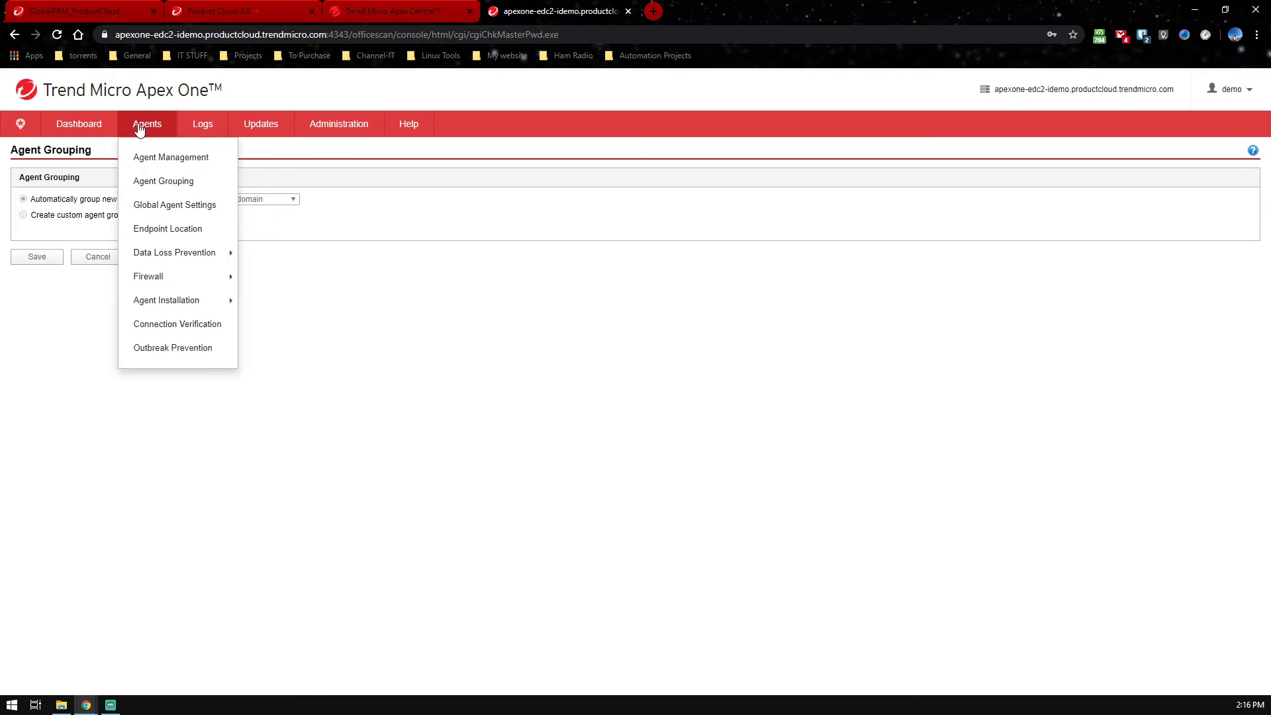
left_click(189, 206)
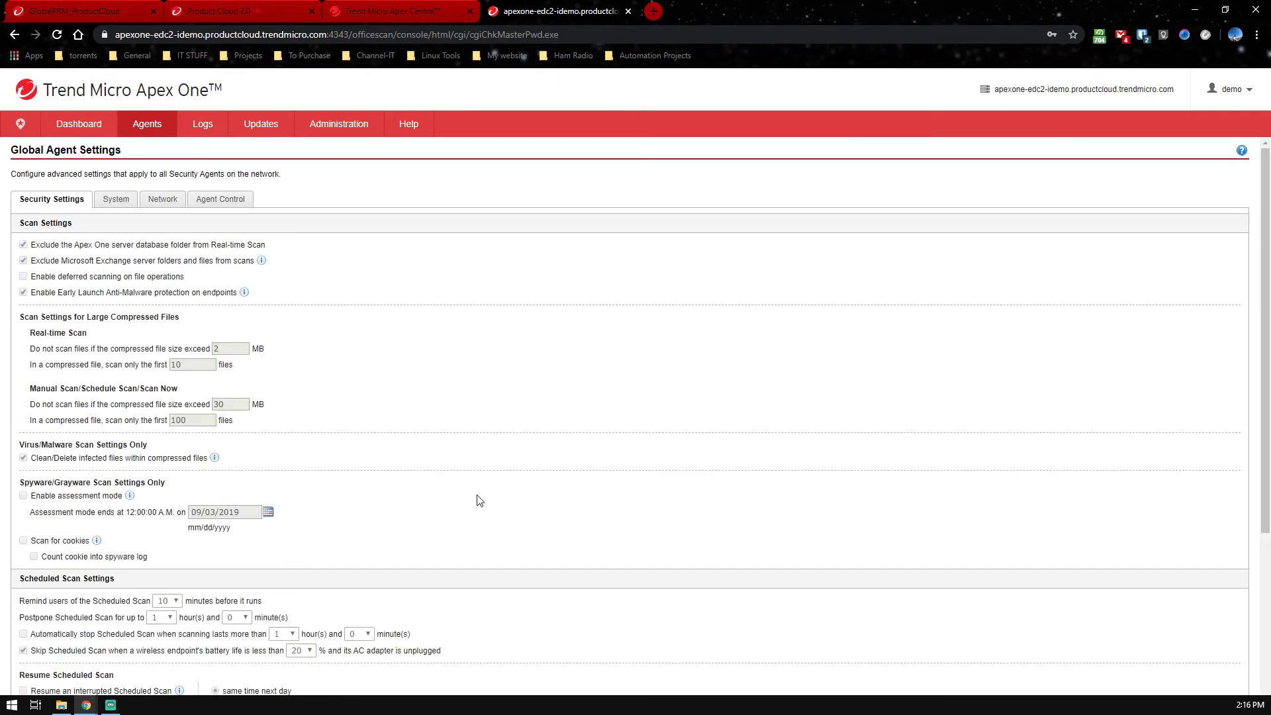
scroll(407, 380, "down", 2)
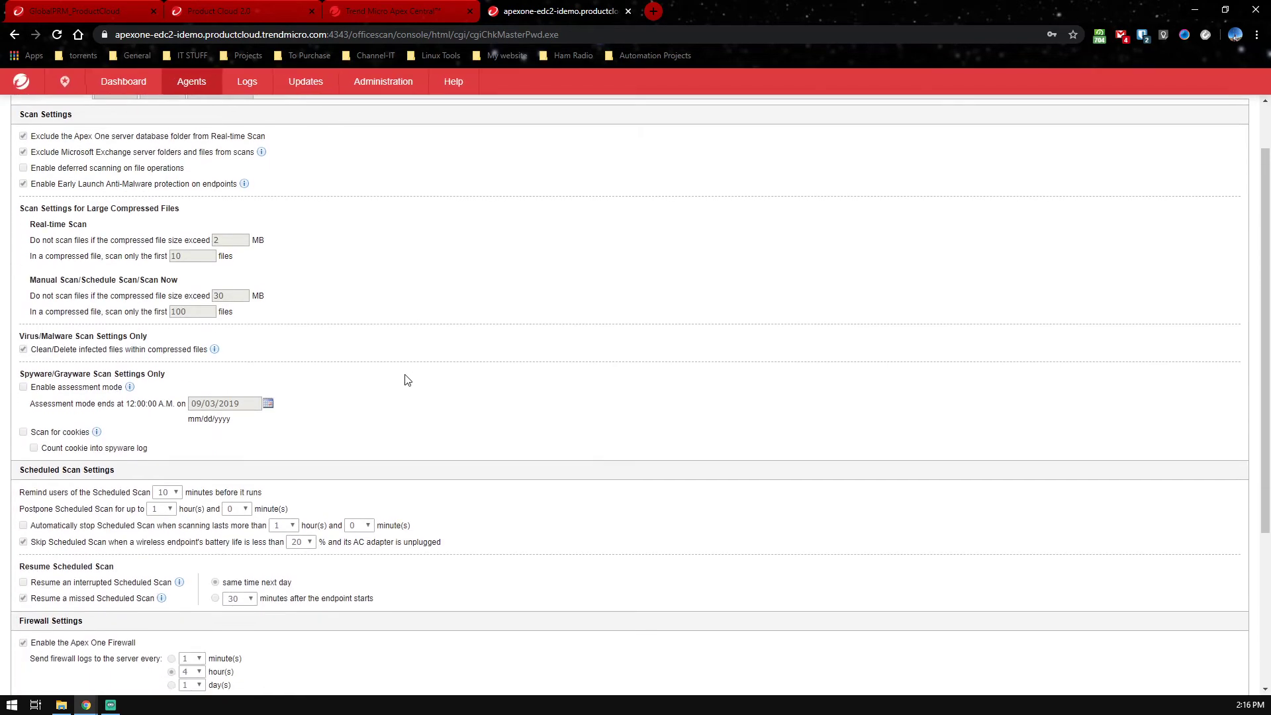
scroll(406, 378, "up", 2)
scroll(406, 378, "down", 2)
scroll(352, 349, "up", 2)
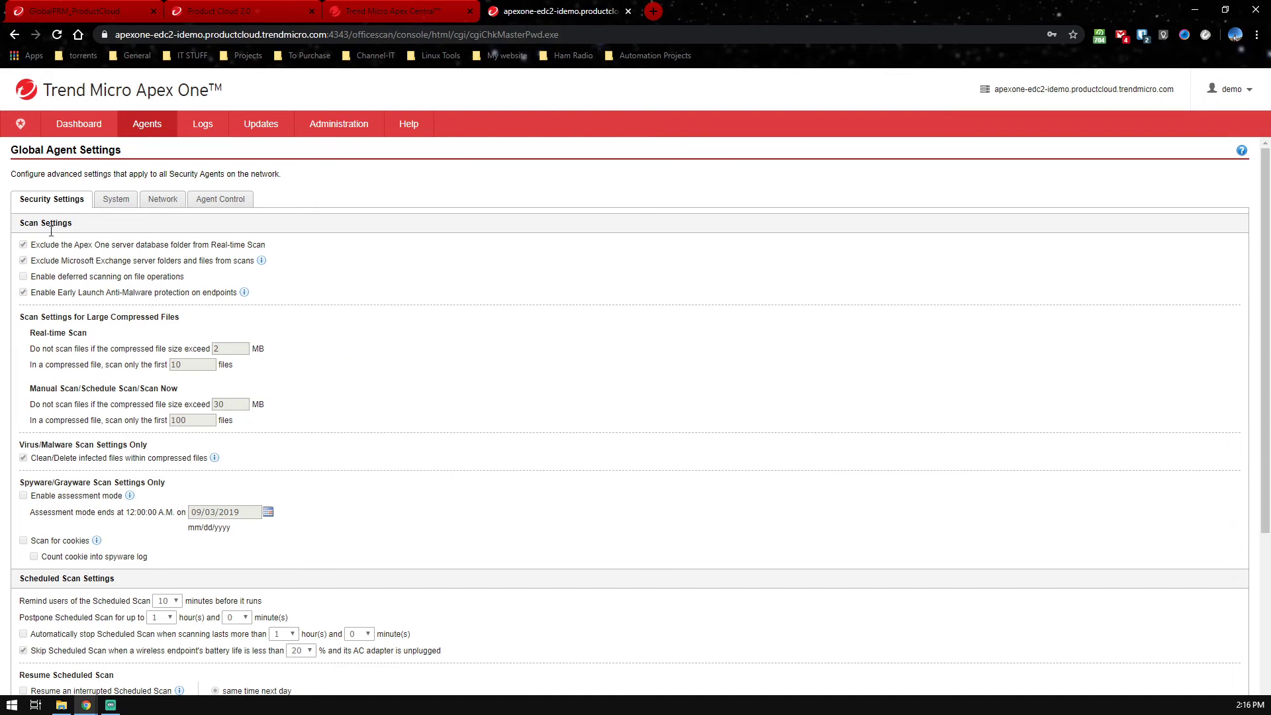
scroll(409, 404, "down", 3)
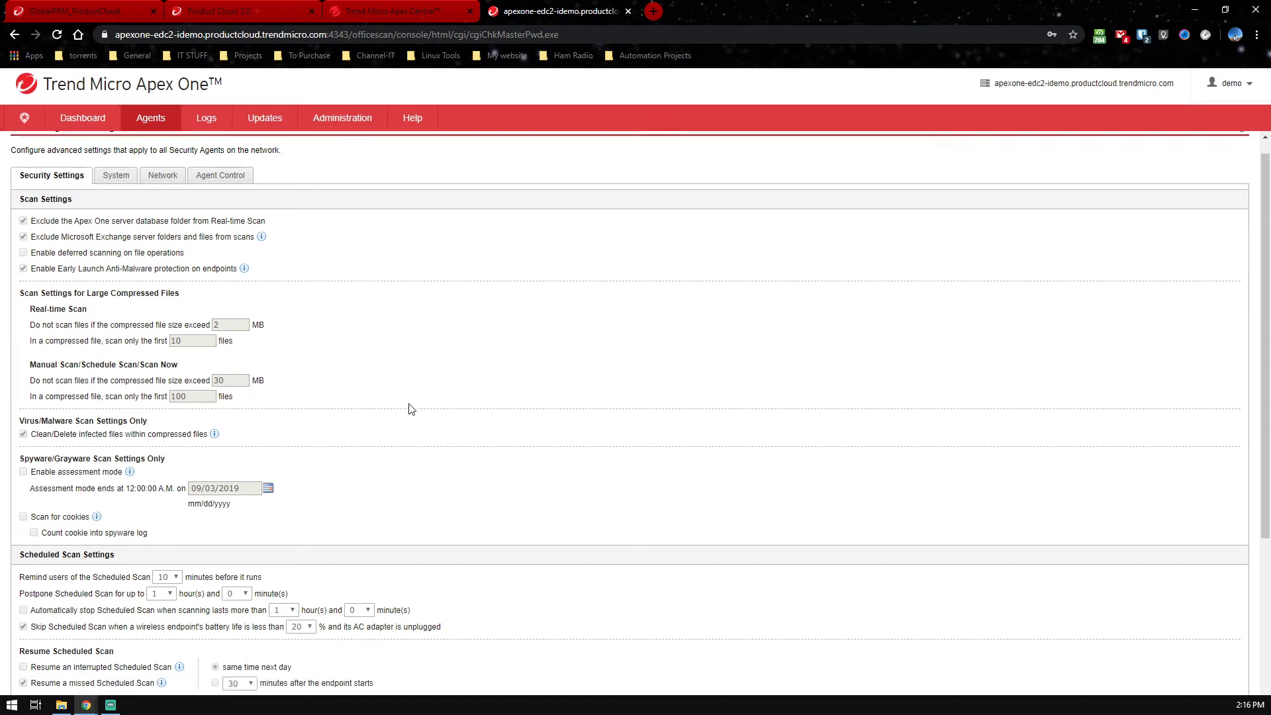
scroll(445, 528, "down", 2)
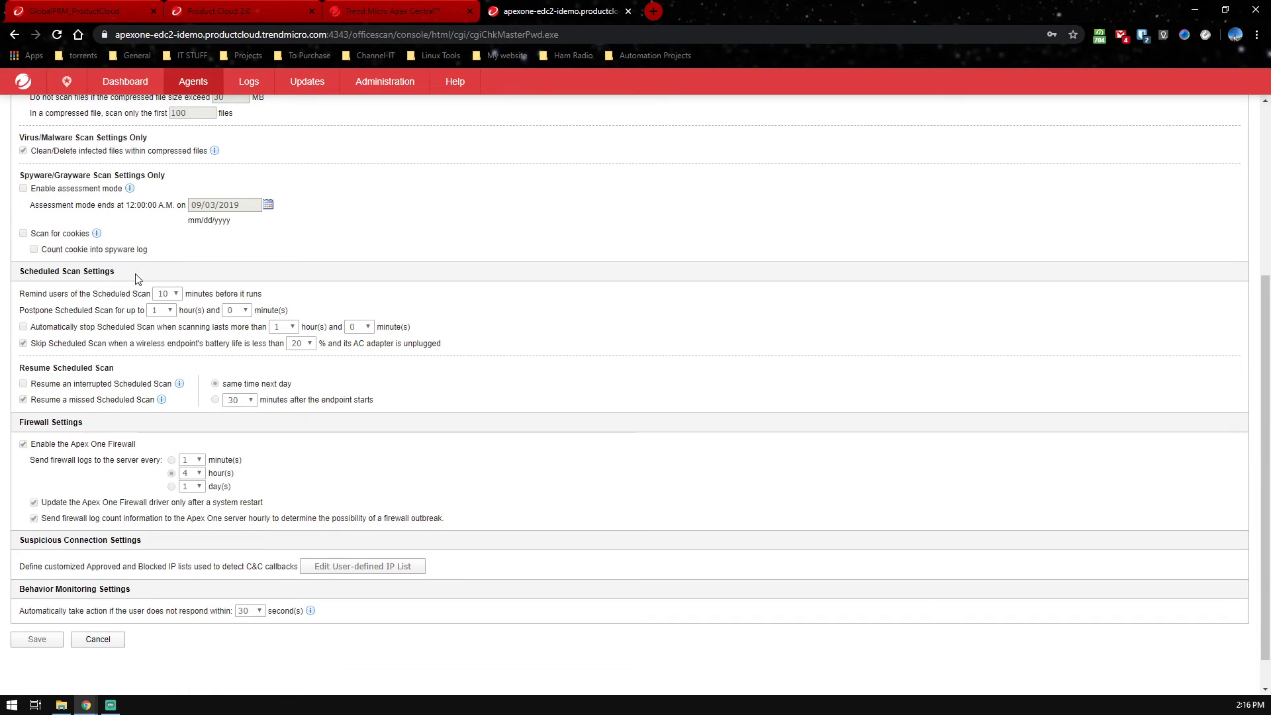
scroll(211, 311, "up", 5)
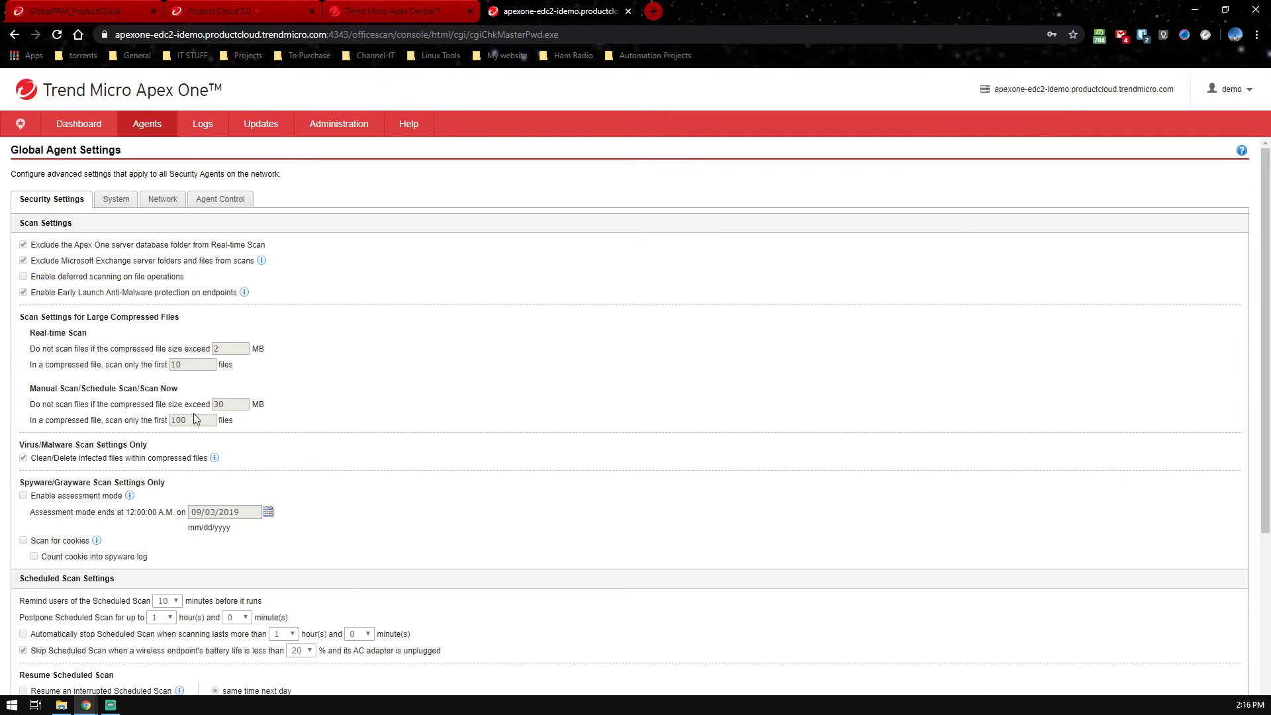
Review the System, Network, and Agent Control sections of the Global Agent Settings
left_click(120, 198)
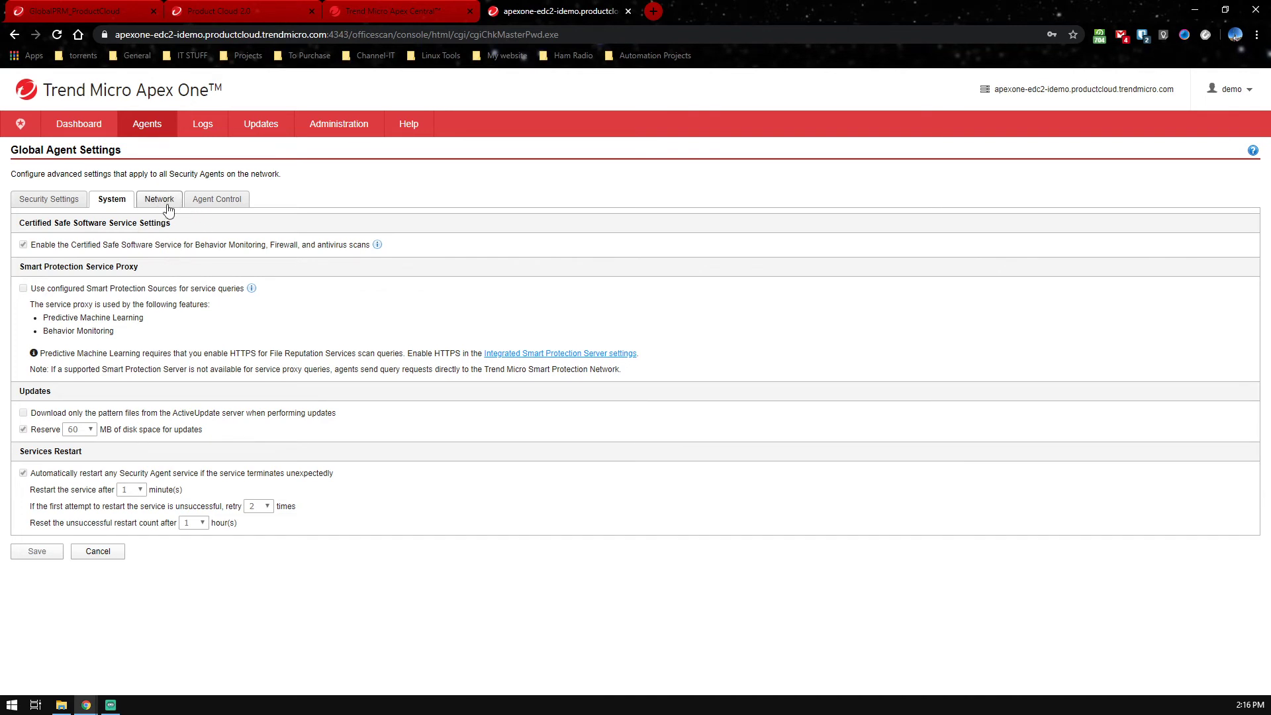
left_click(166, 204)
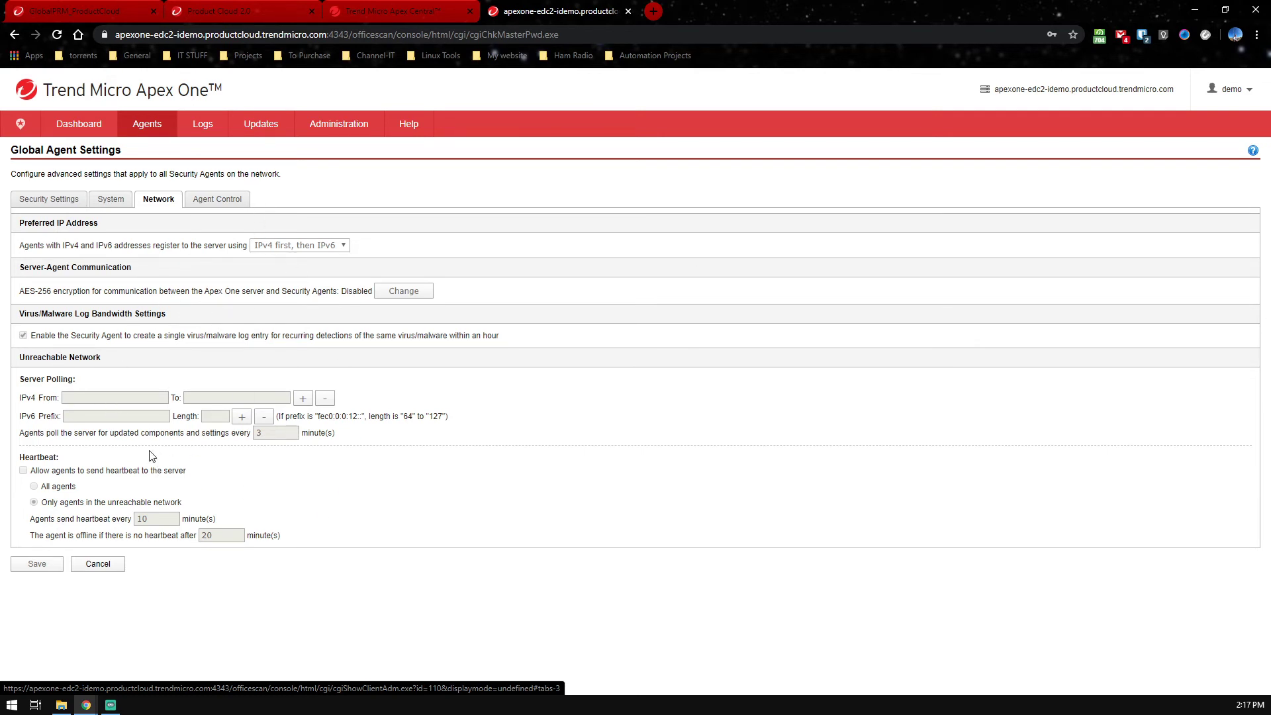
left_click(217, 198)
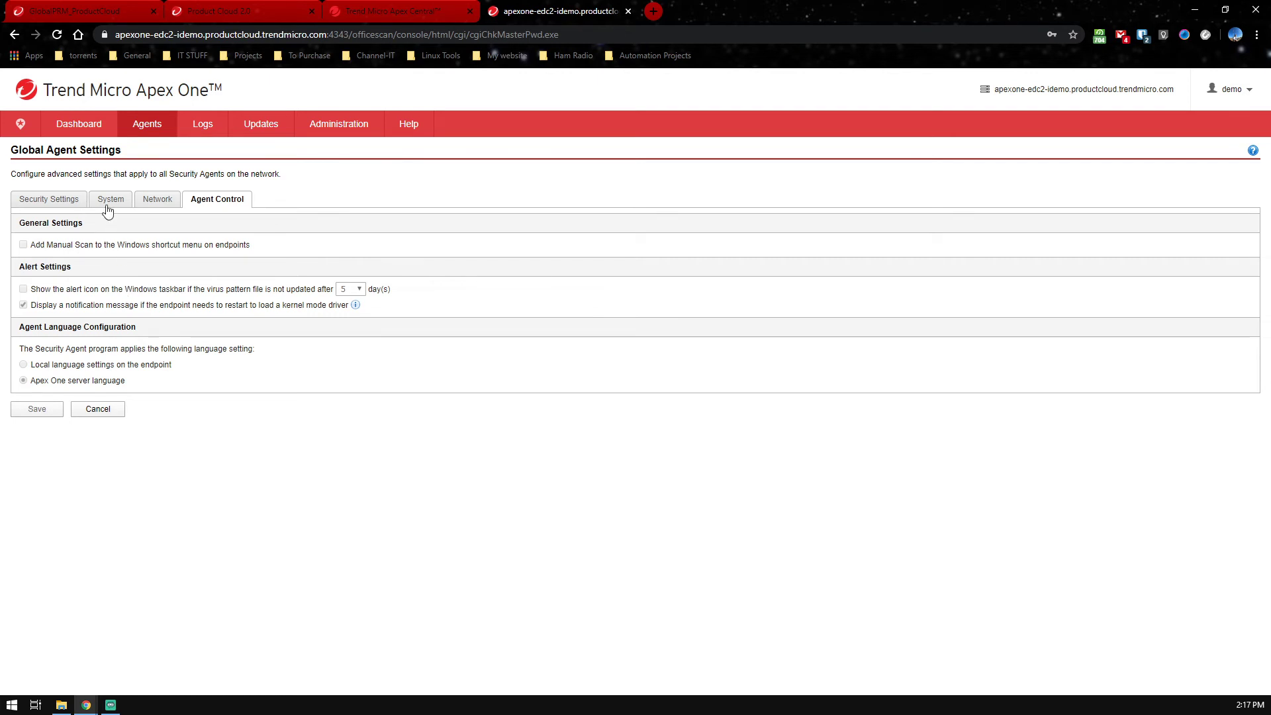
Open the Endpoint Location page to view how internal and external agents are classified
mouse_move(141, 142)
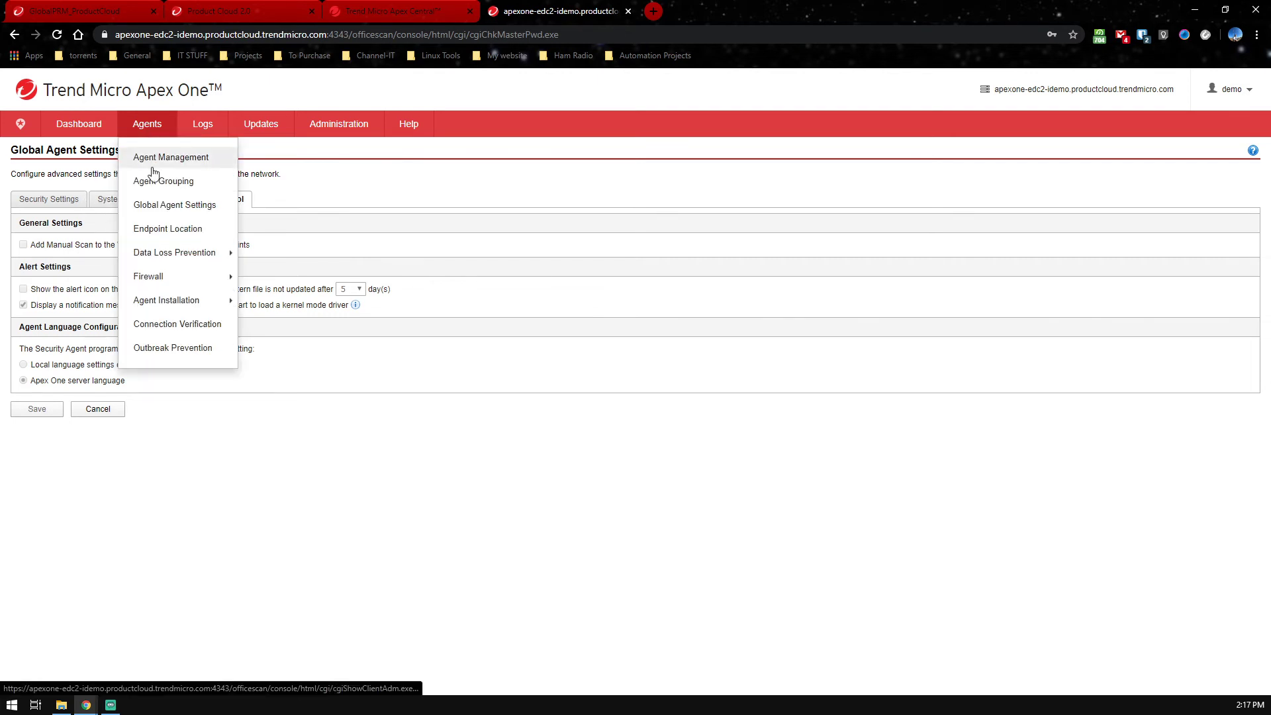
left_click(173, 229)
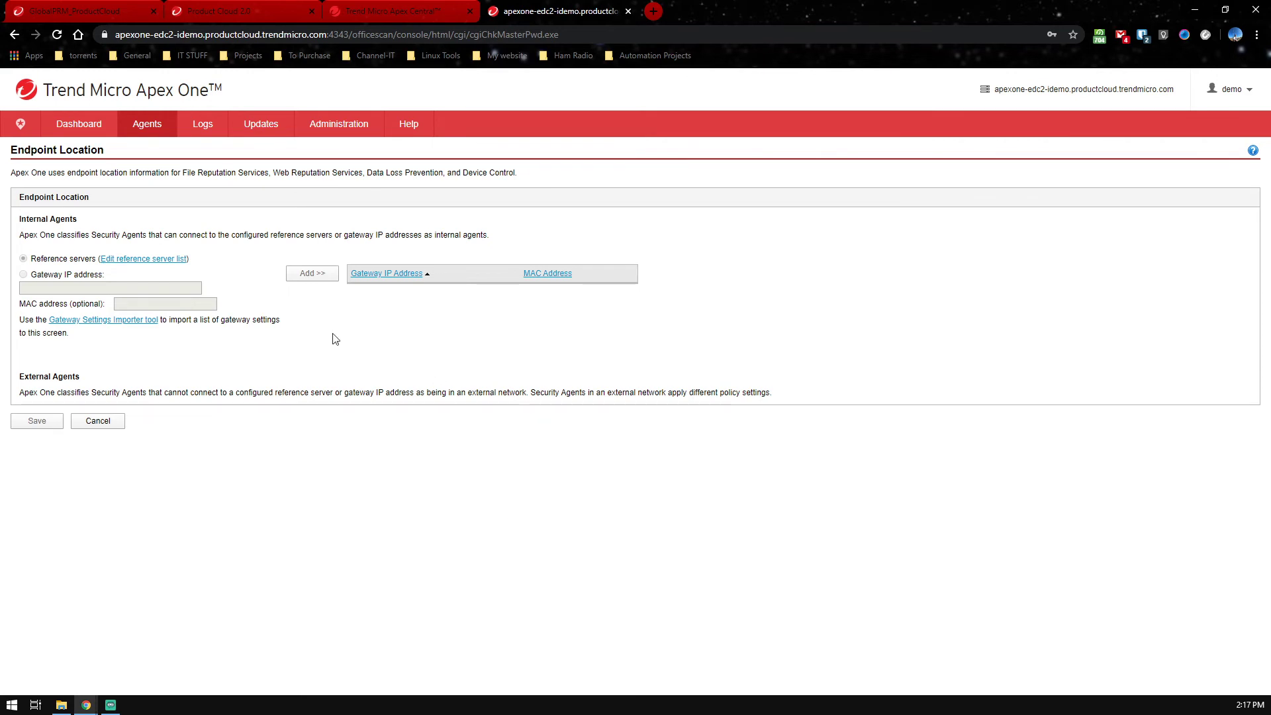
Open the Data Loss Prevention Data Identifiers page and look through the predefined expressions
mouse_move(153, 127)
mouse_move(183, 253)
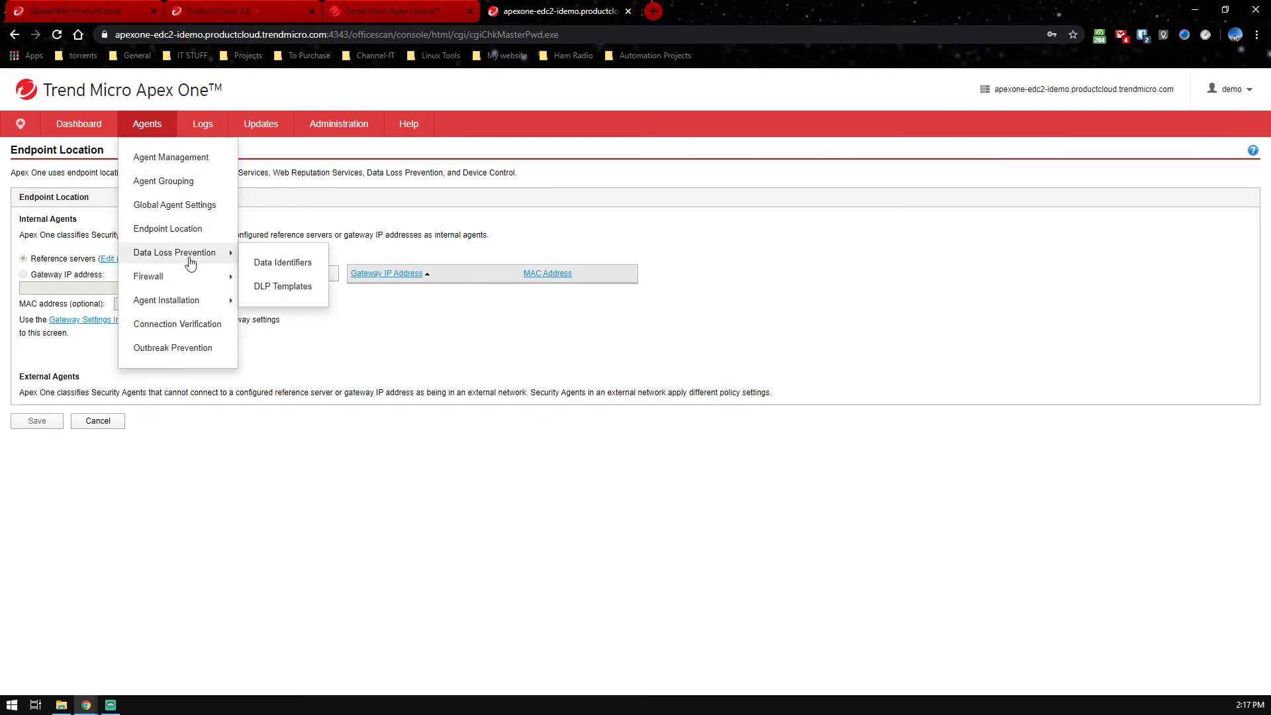
left_click(283, 267)
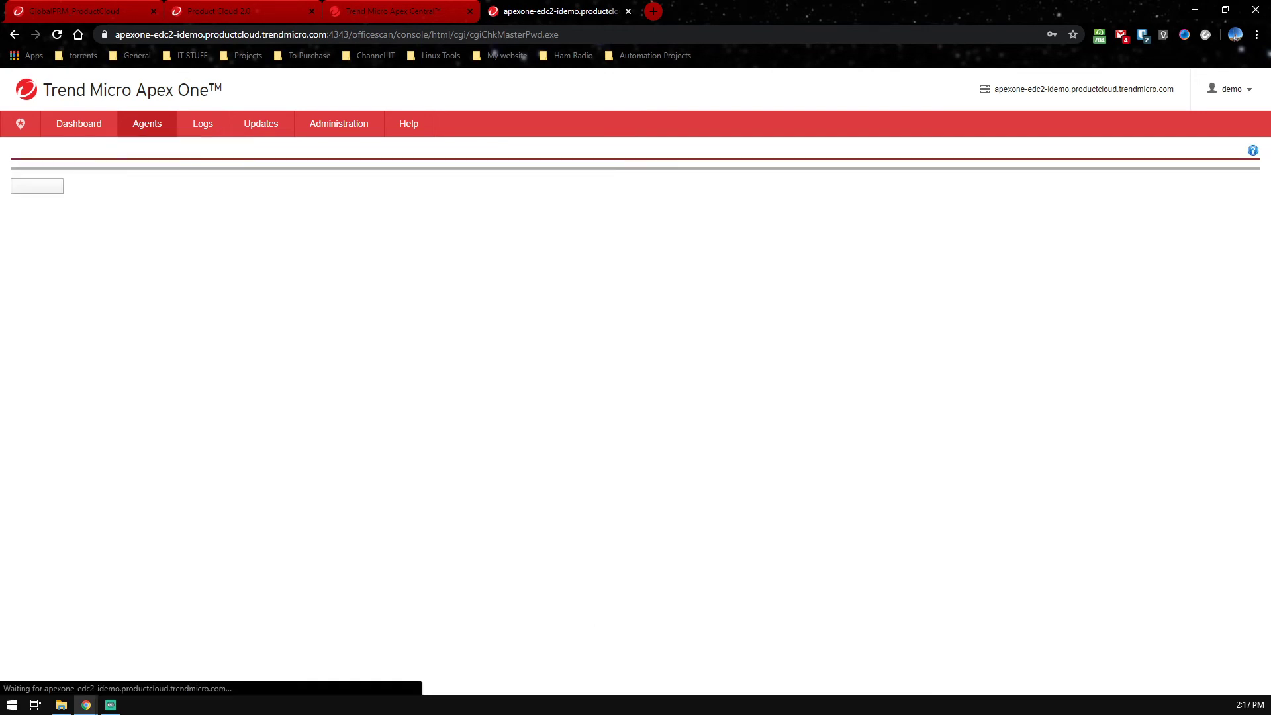
scroll(426, 265, "down", 5)
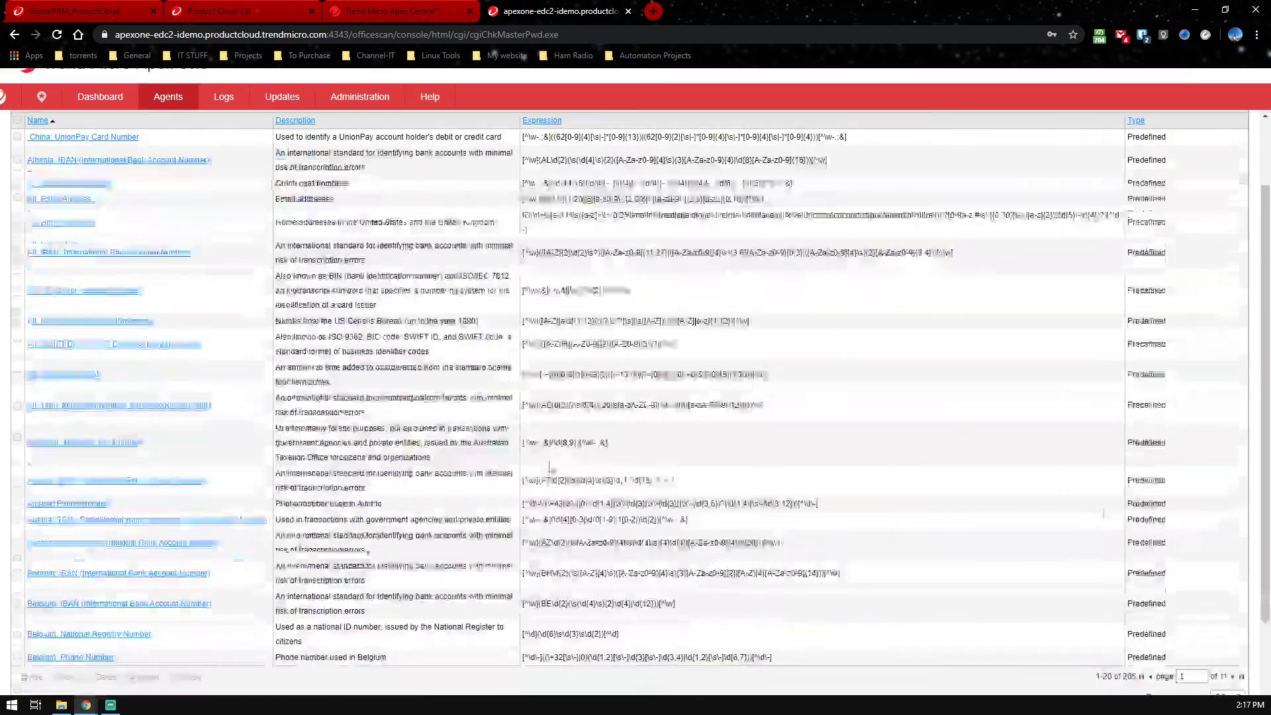
scroll(311, 529, "up", 5)
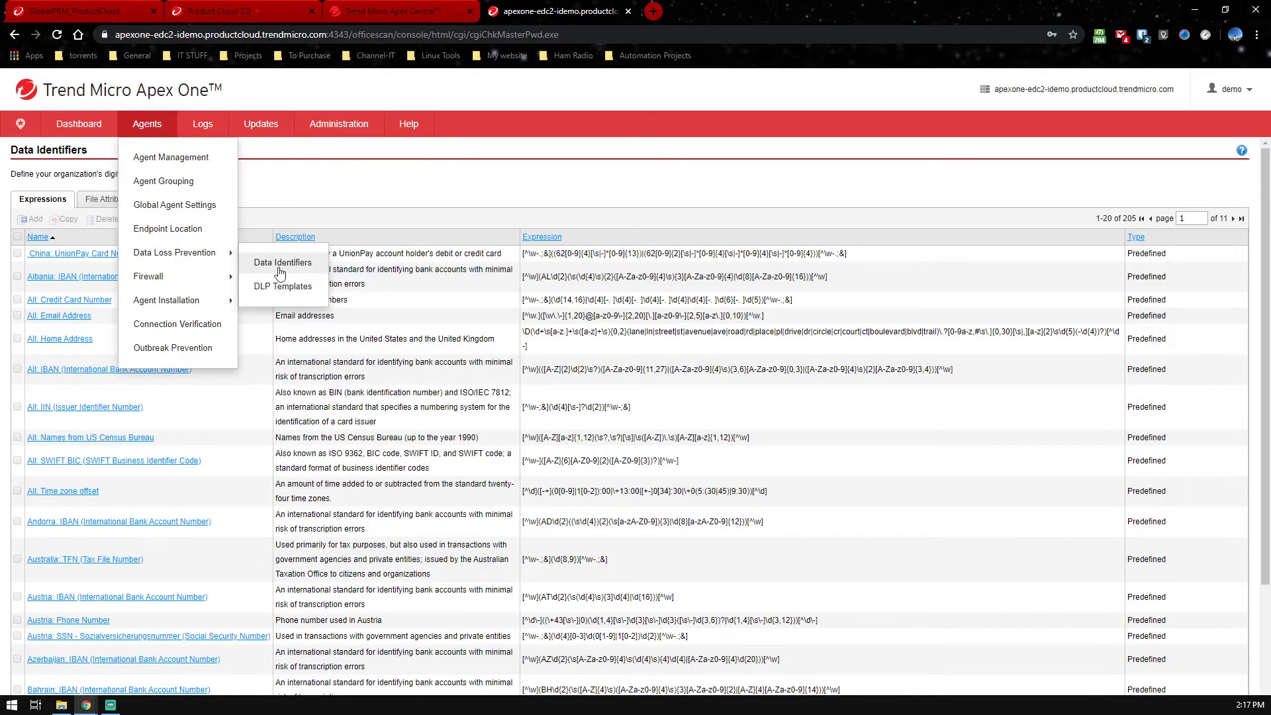
Open the Data Loss Prevention Templates page to view the predefined templates
left_click(300, 289)
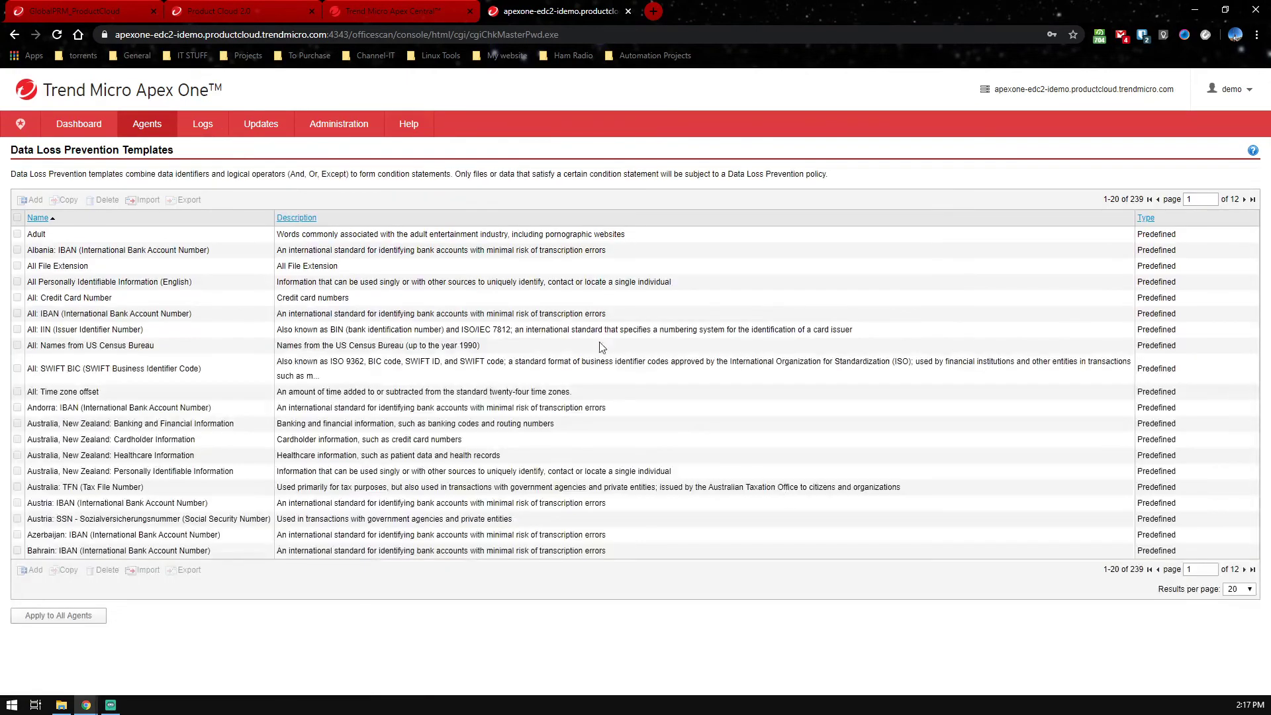
View the Firewall Policies page and the Firewall Profiles page for agents
mouse_move(159, 124)
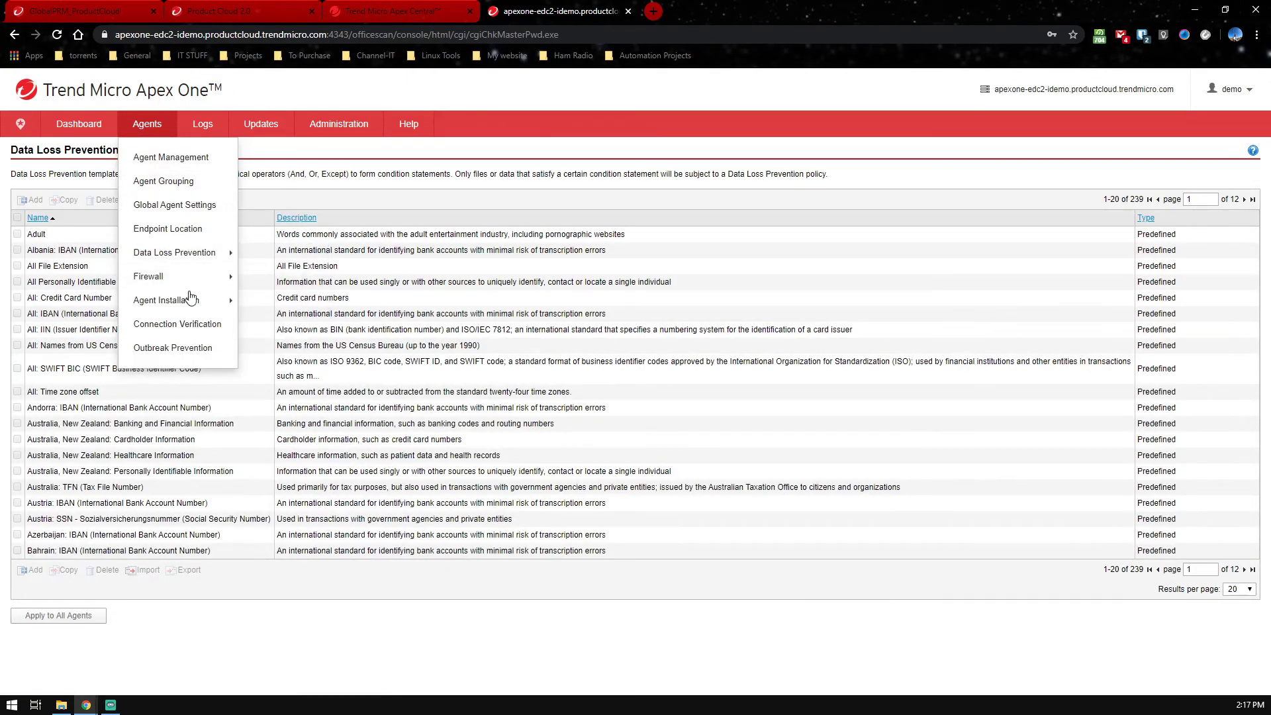
mouse_move(226, 278)
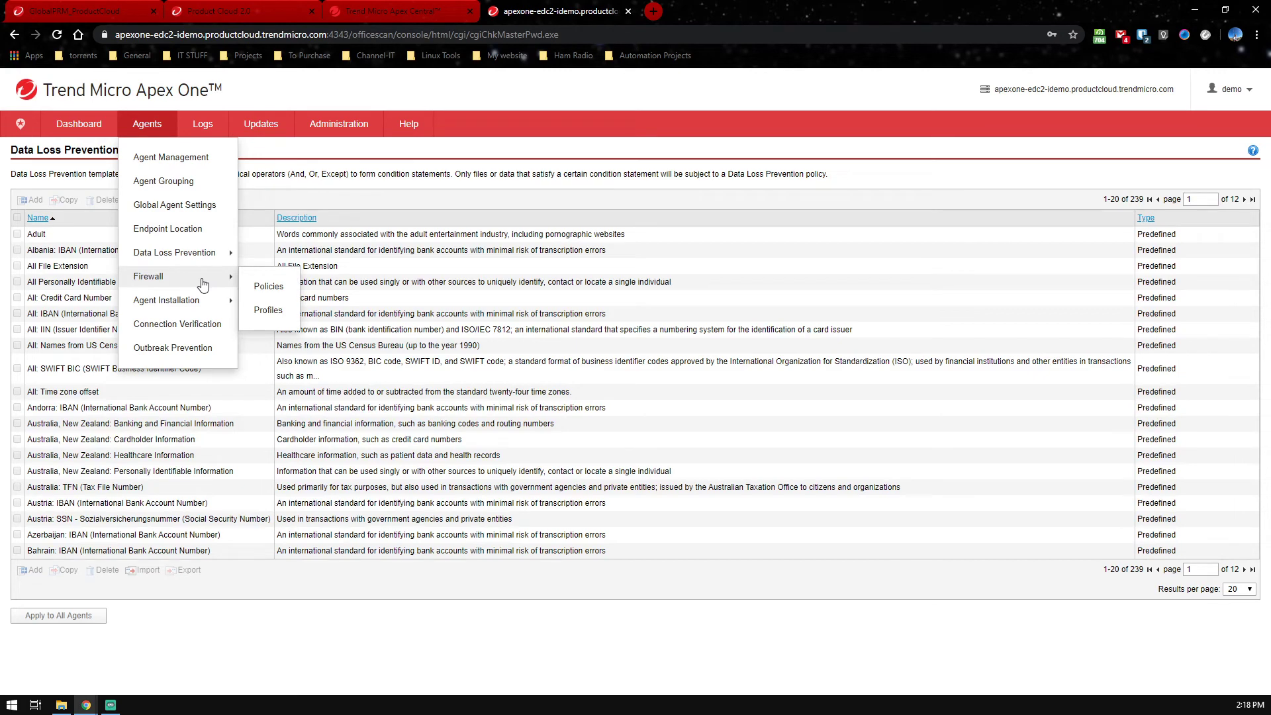
left_click(271, 286)
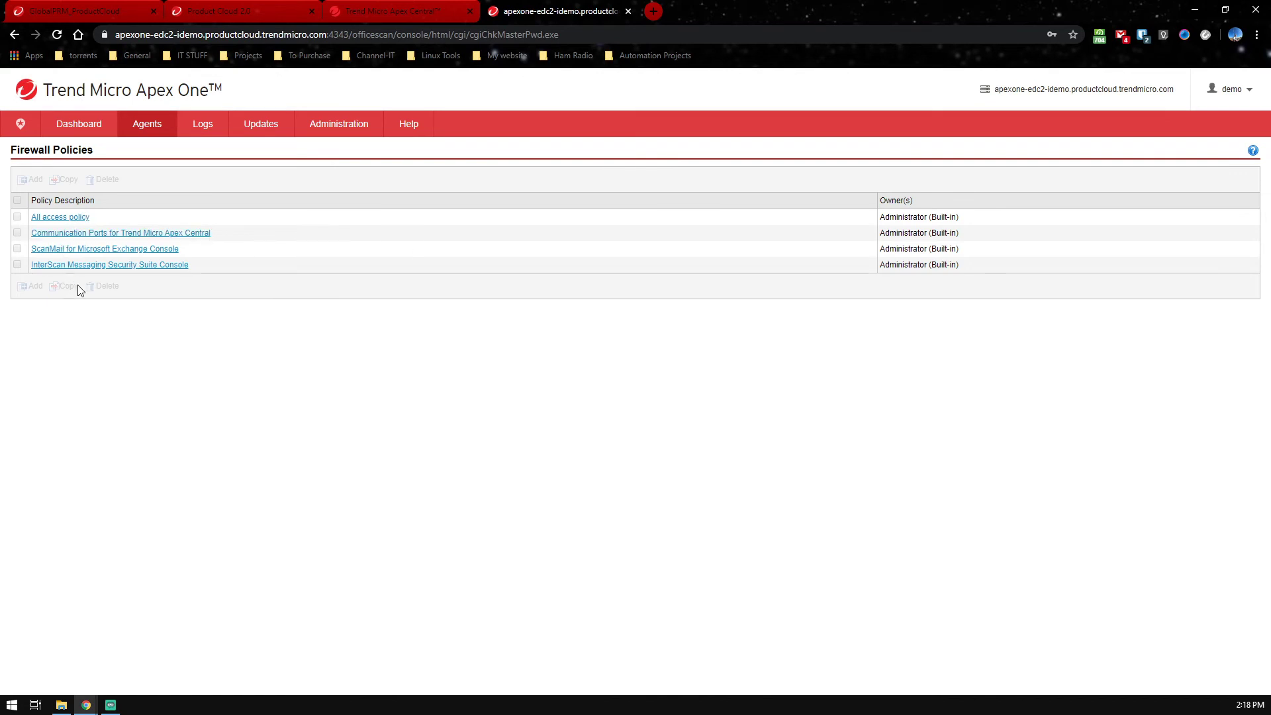
left_click(144, 124)
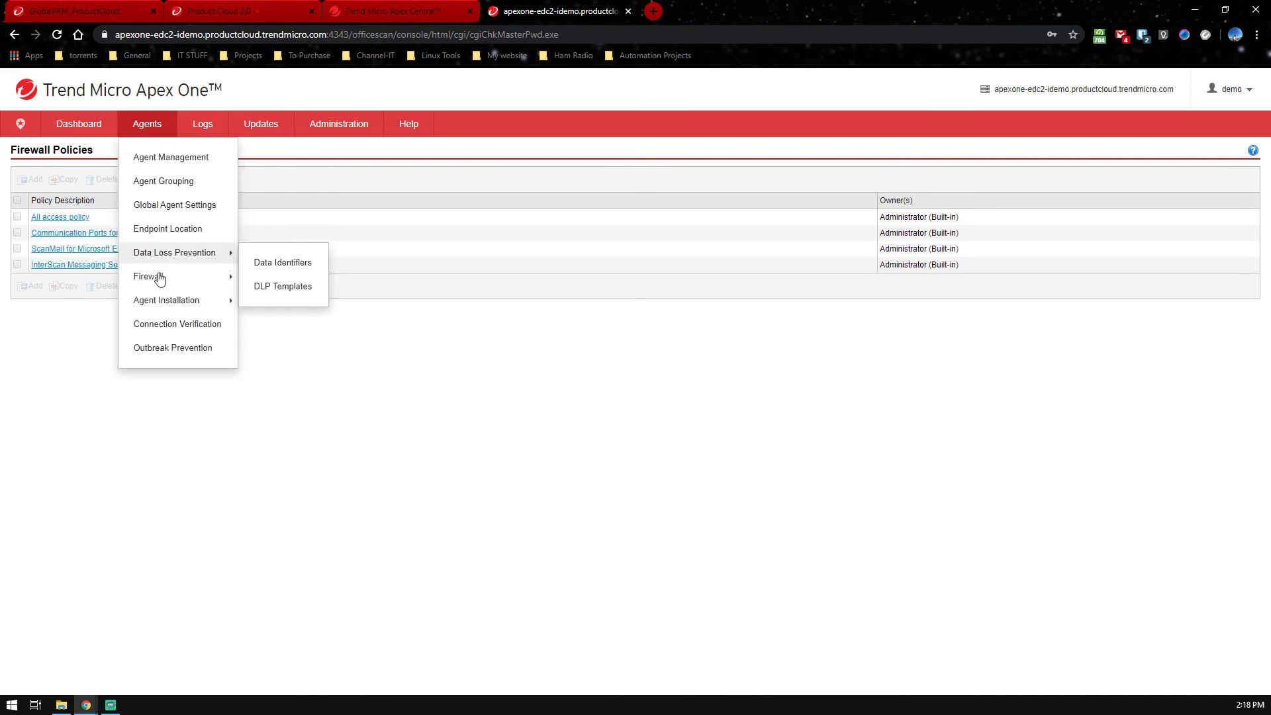
mouse_move(182, 275)
left_click(265, 316)
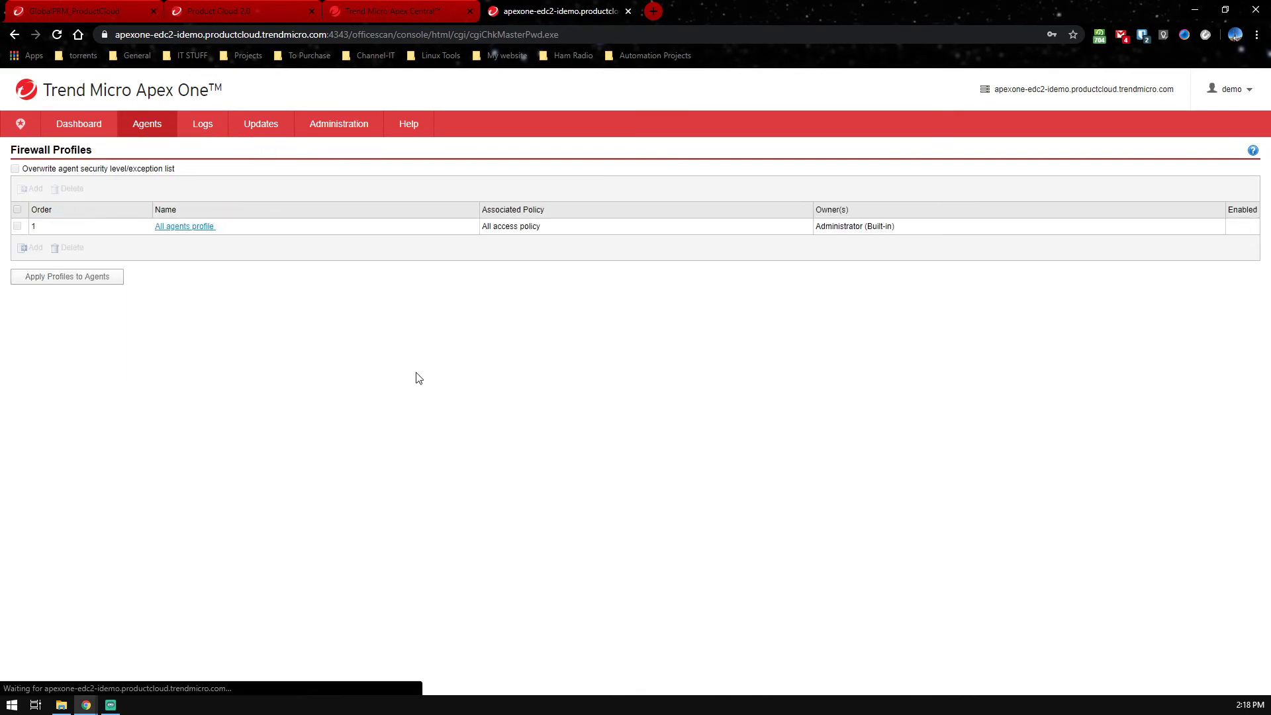
View the Remote and Email Link pages for installing the Security Agent
left_click(147, 127)
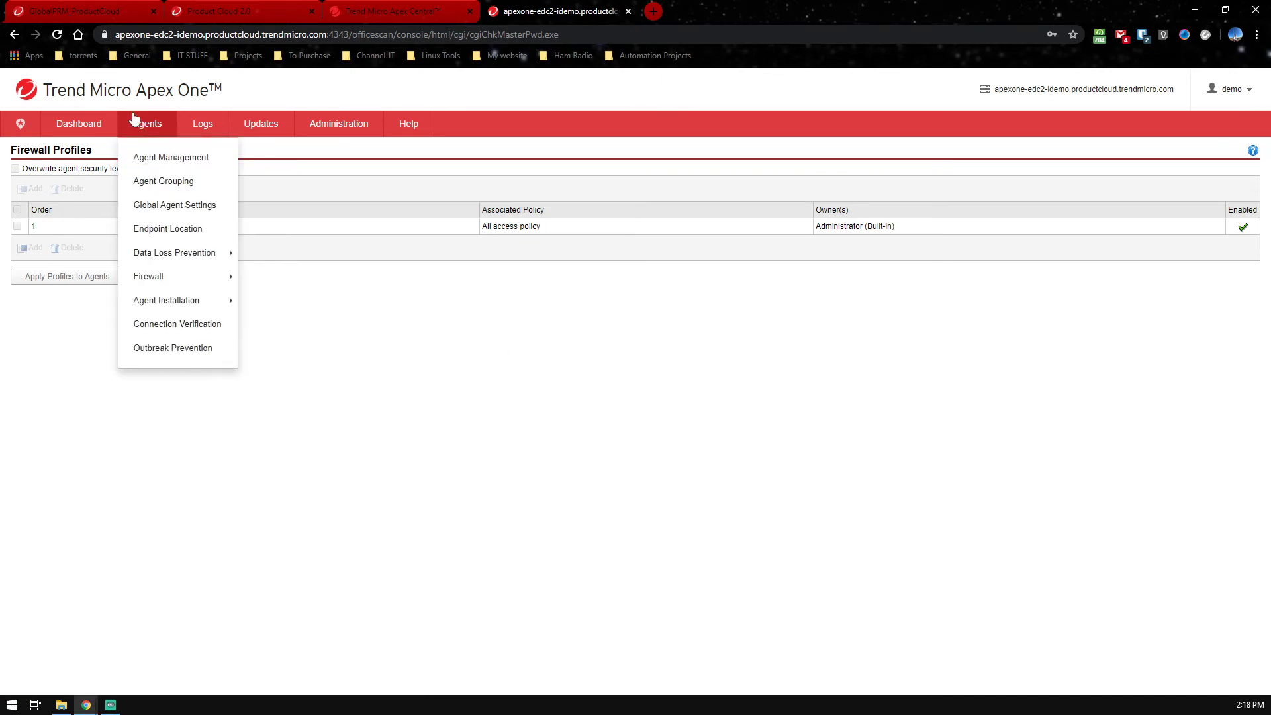
mouse_move(188, 301)
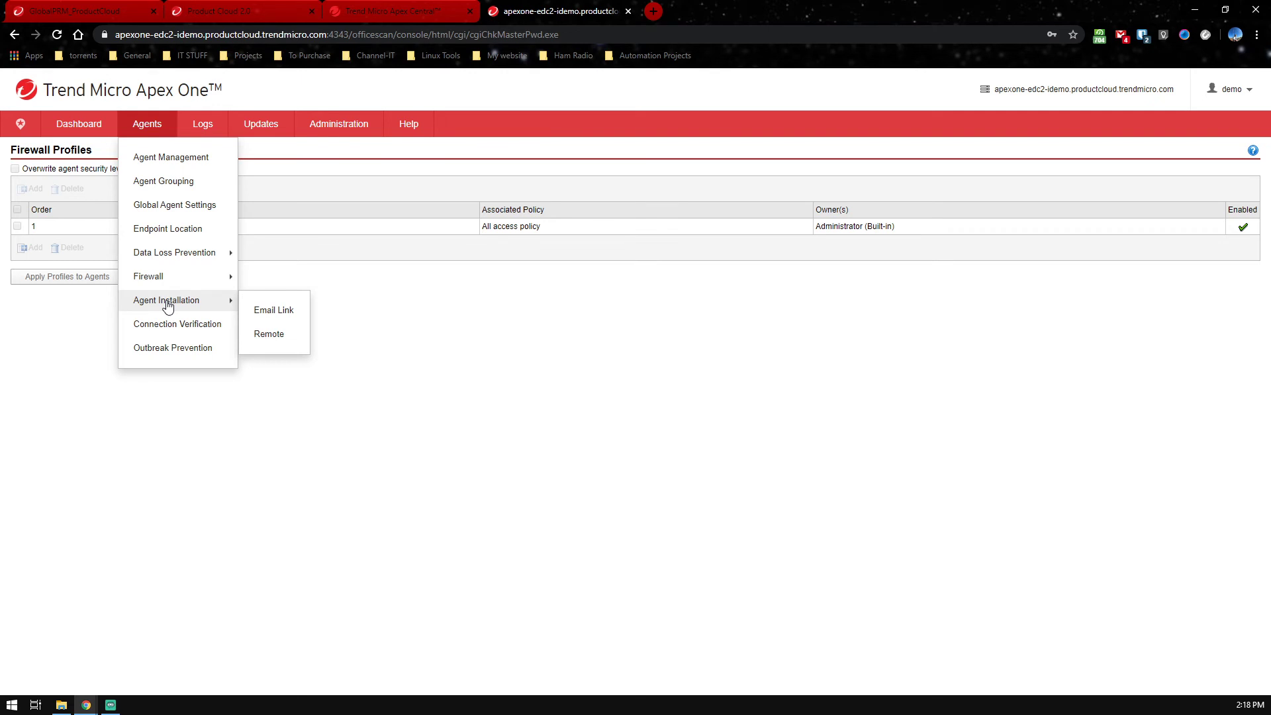
left_click(265, 341)
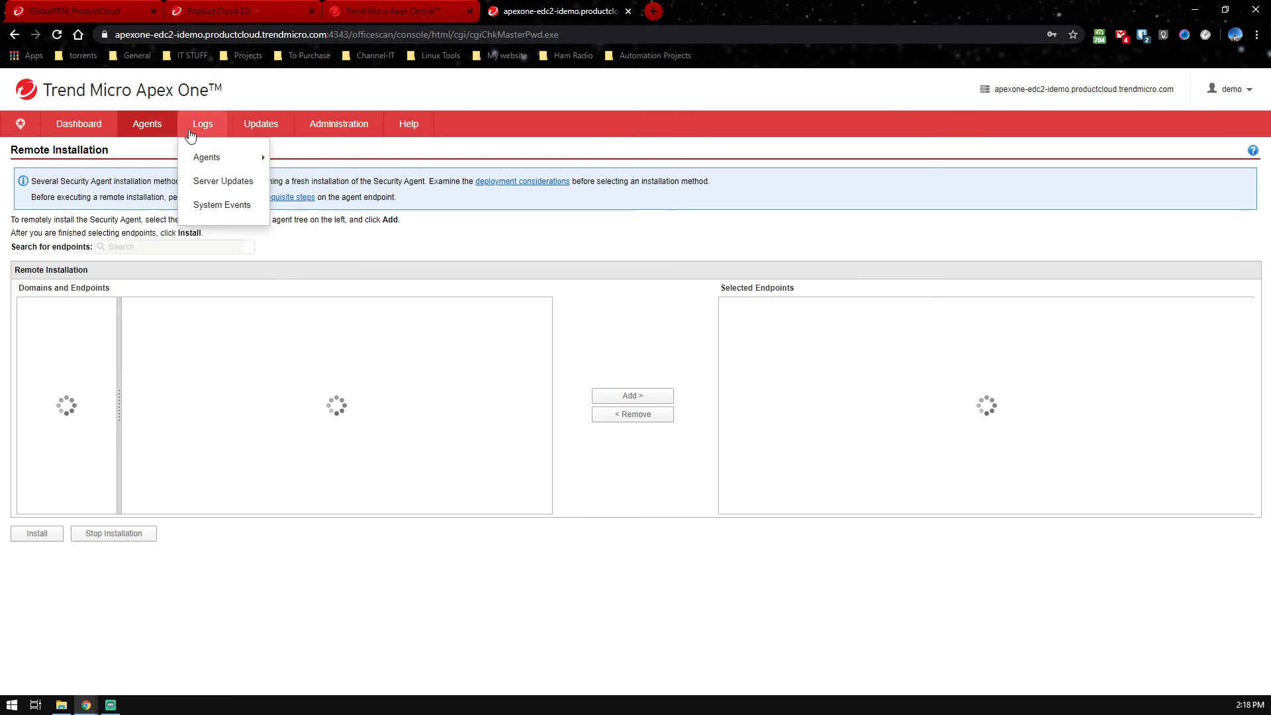
mouse_move(147, 124)
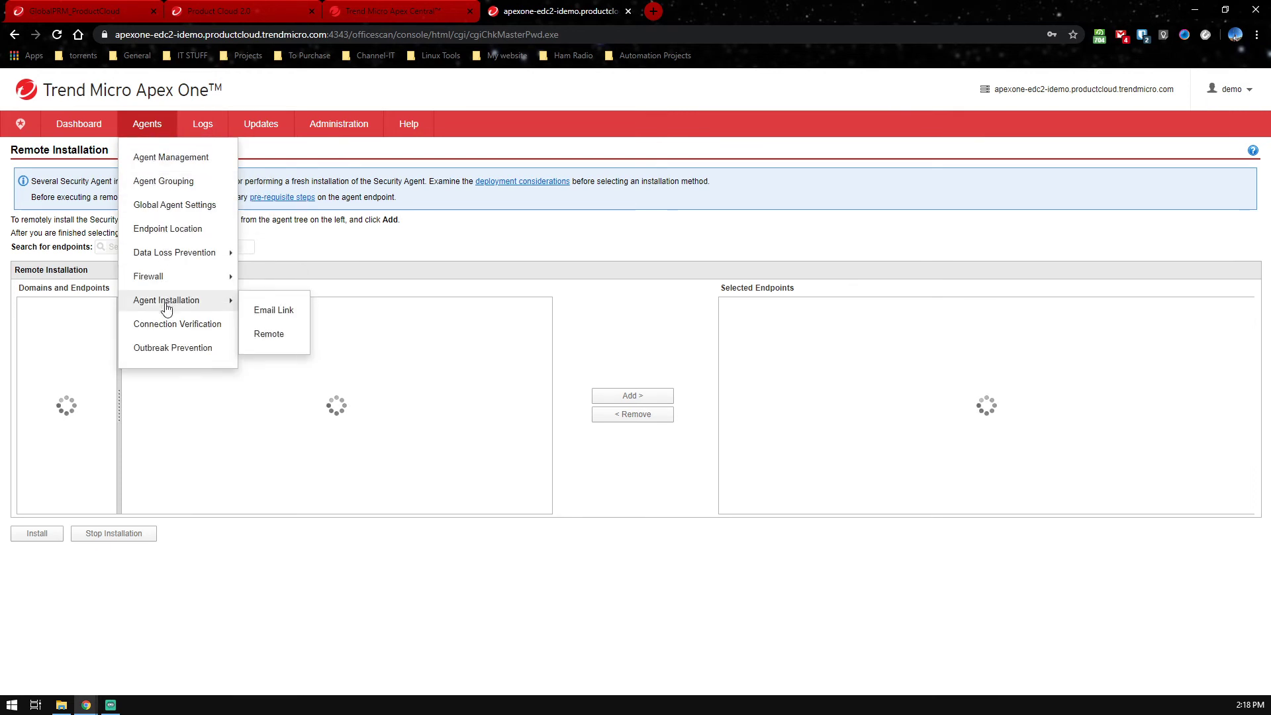
left_click(279, 311)
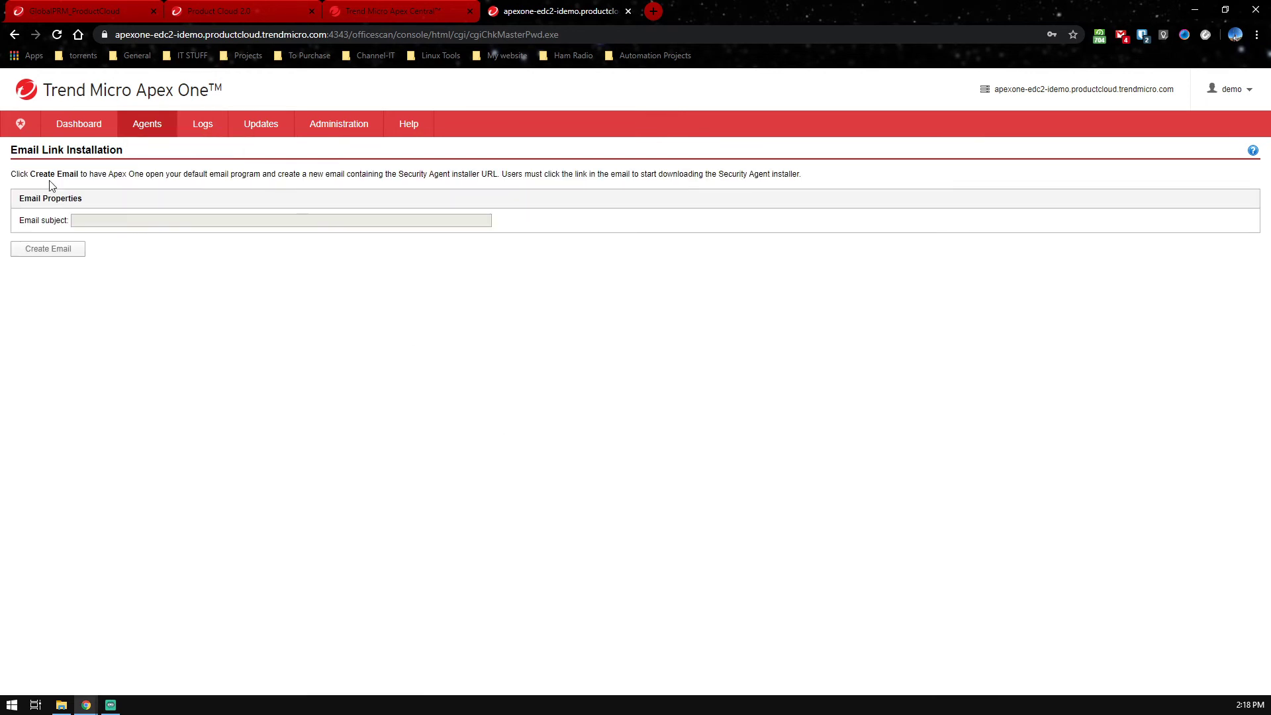
Open Connection Verification for agents and view its scheduled verification settings
mouse_move(141, 120)
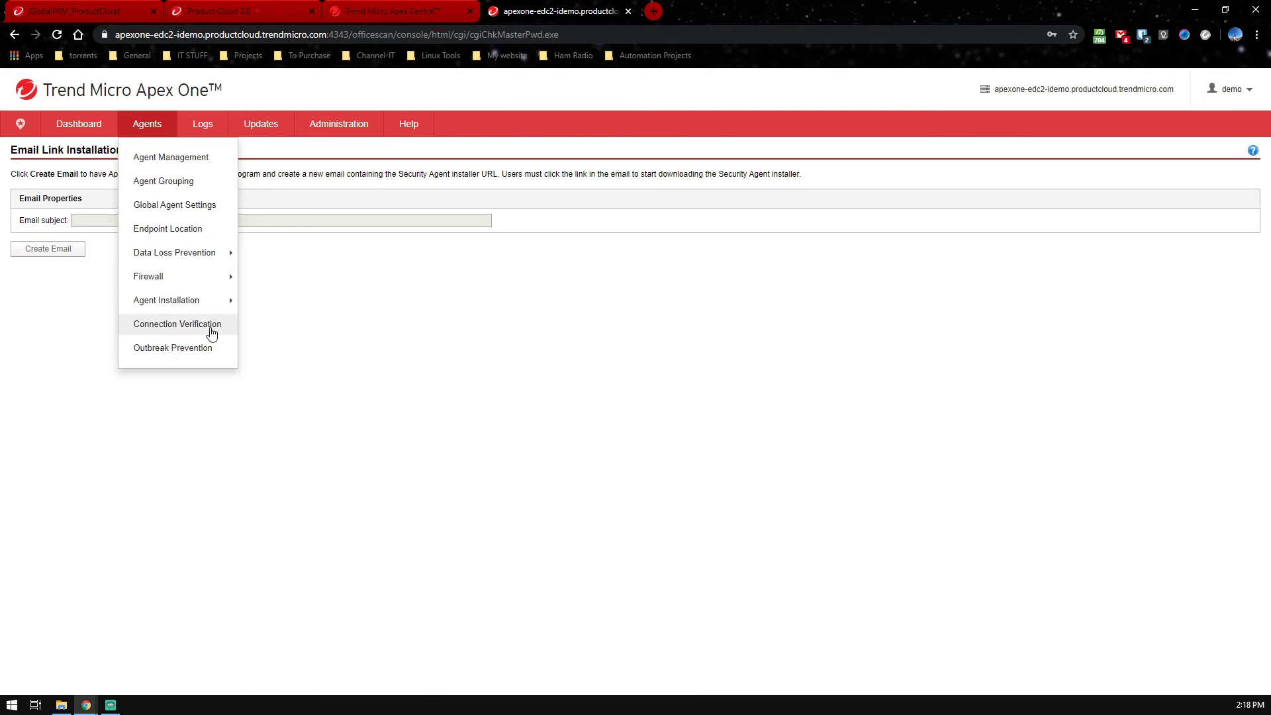
left_click(180, 329)
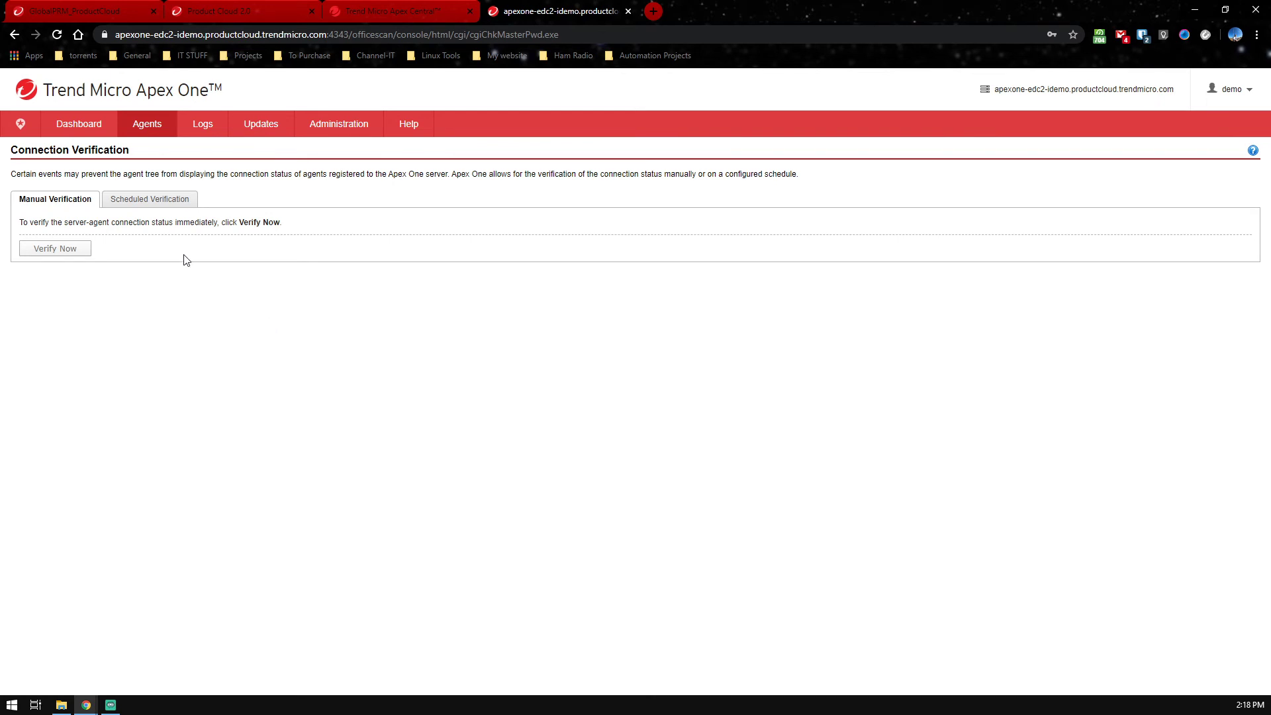
left_click(152, 206)
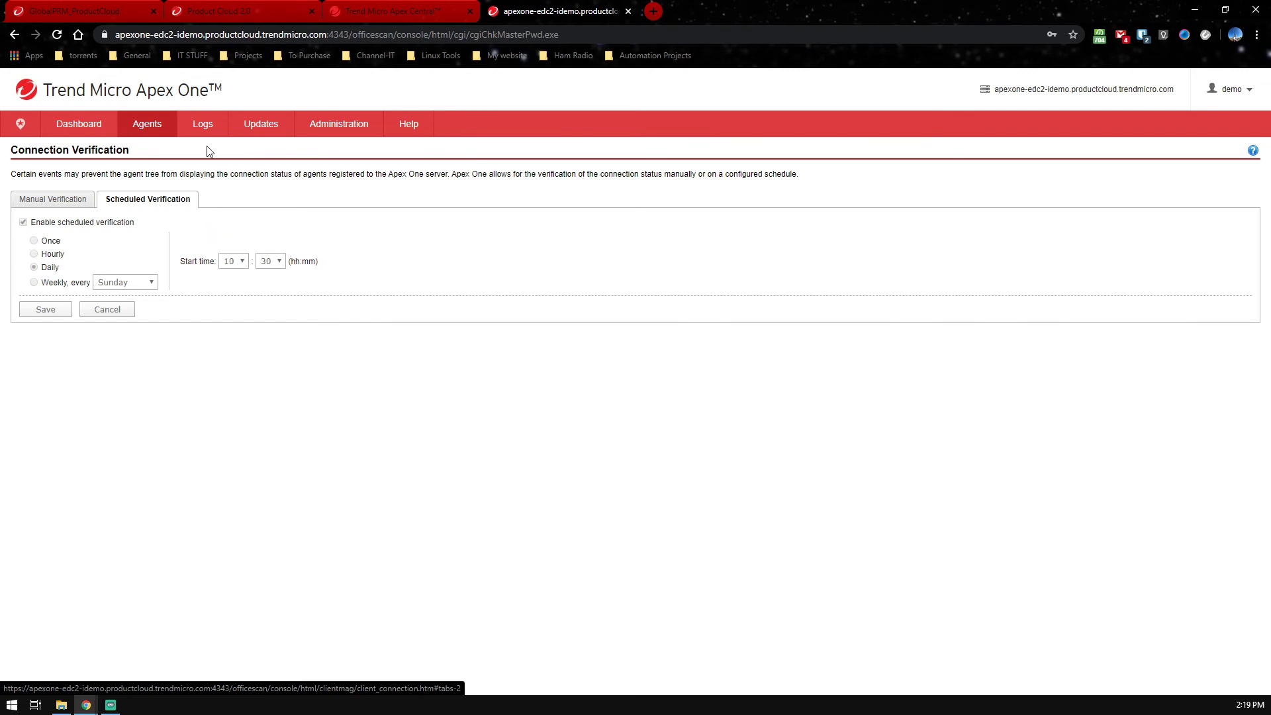
Open the agents' Security Risk Logs to view the domain tree
mouse_move(204, 125)
mouse_move(205, 159)
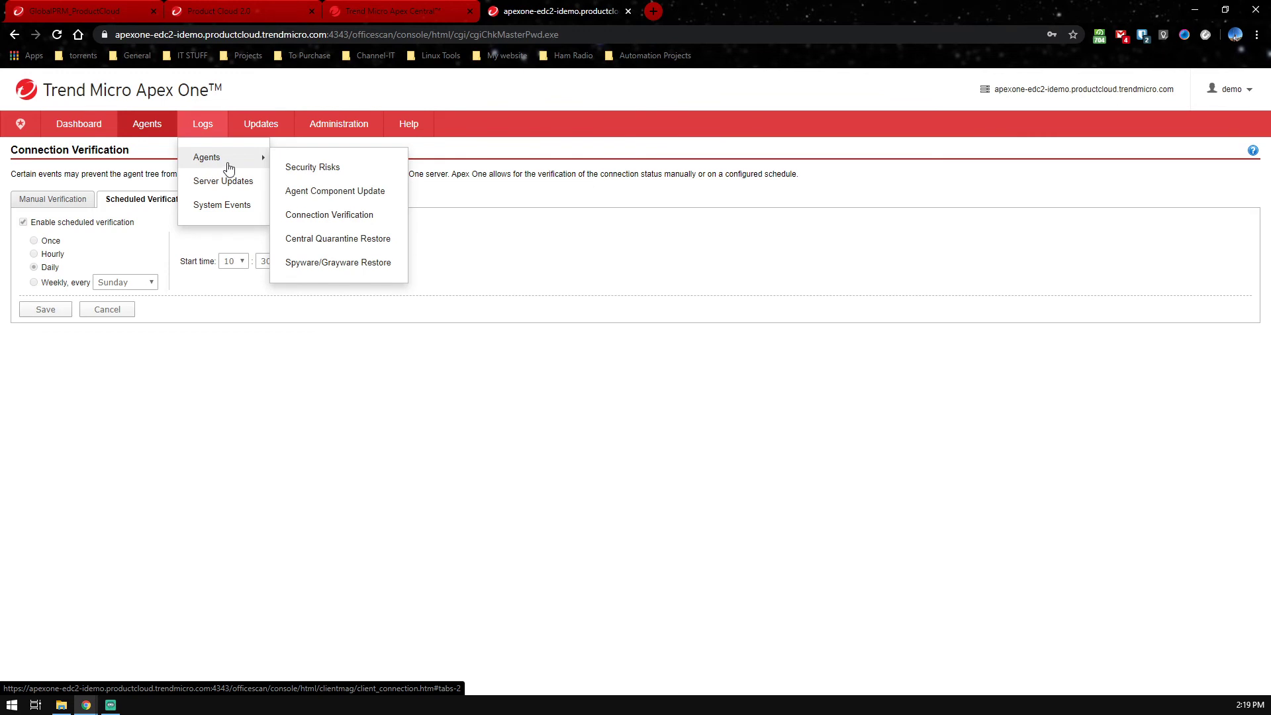
left_click(330, 170)
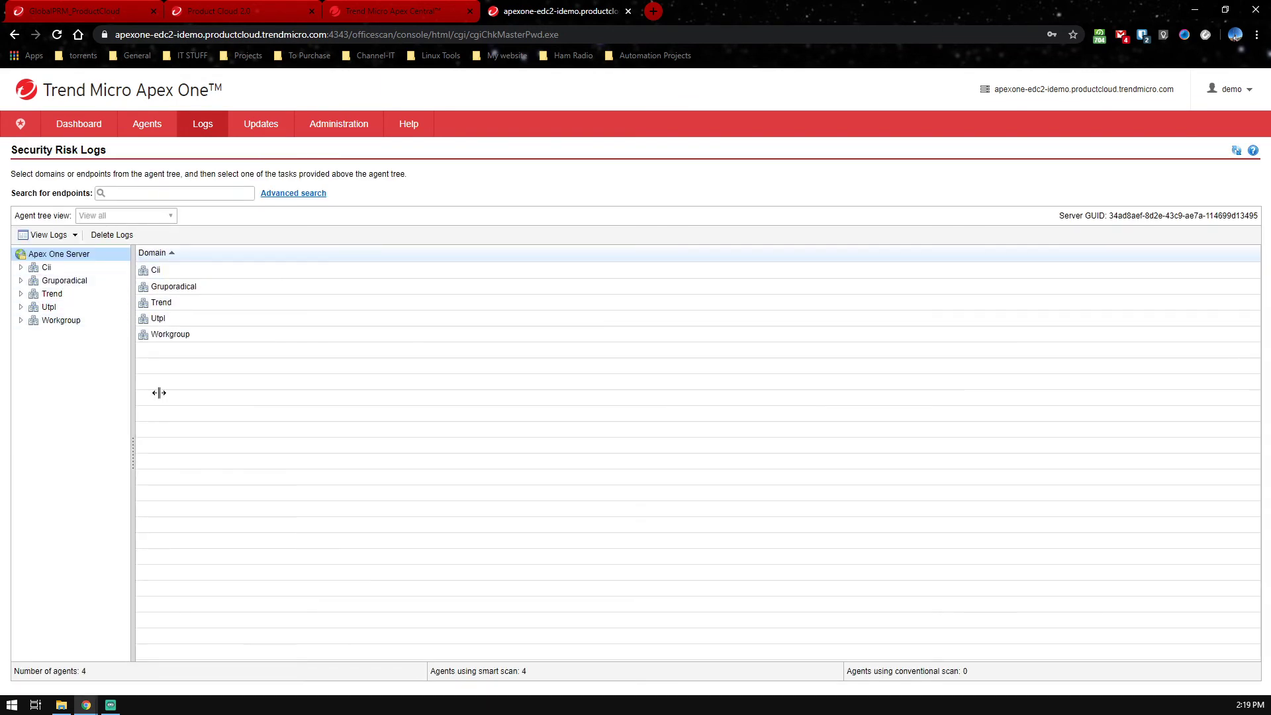
Open the Agent Component Update Logs and view the update progress for Smart Scan Agent Pattern 15.549.00
mouse_move(197, 121)
mouse_move(208, 160)
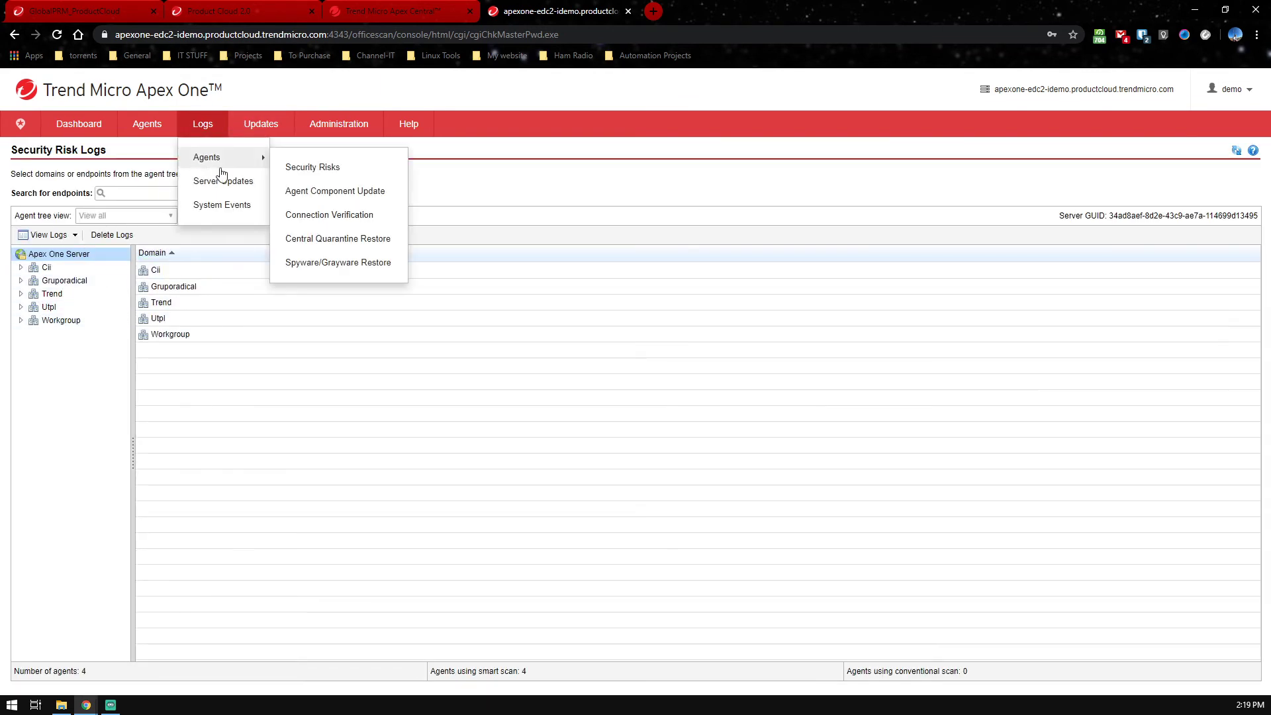
left_click(363, 198)
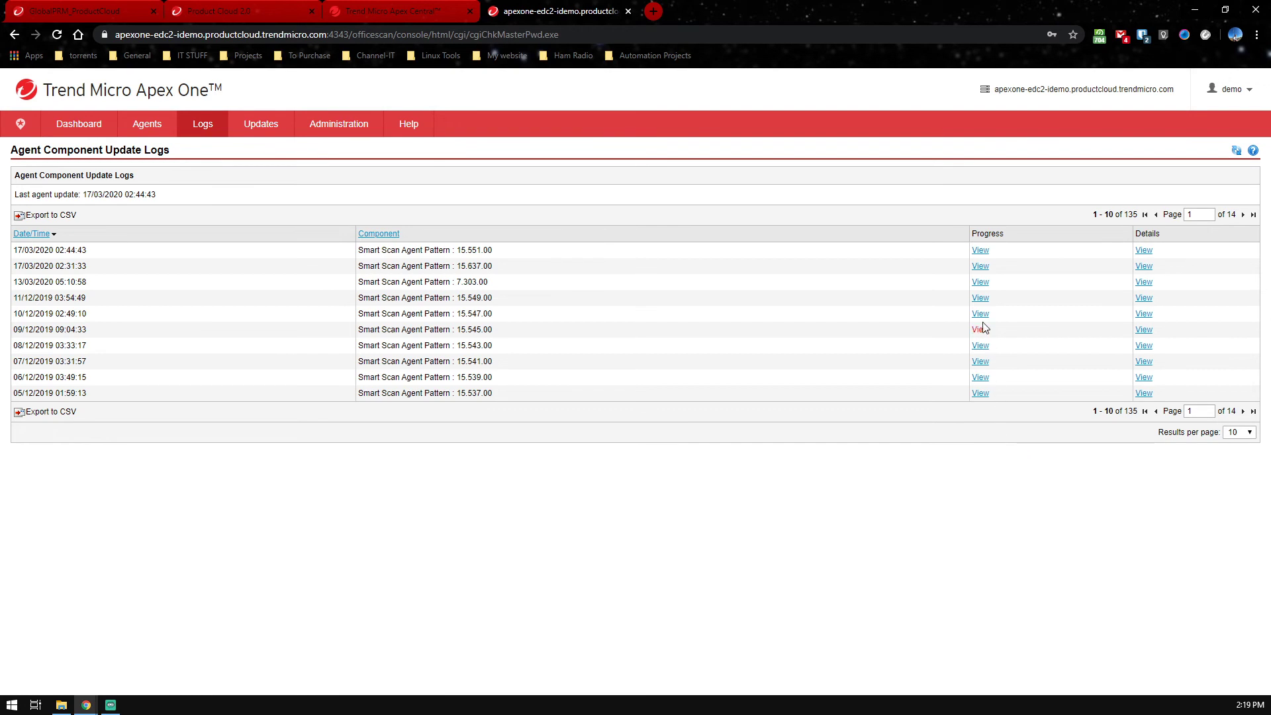
left_click(983, 299)
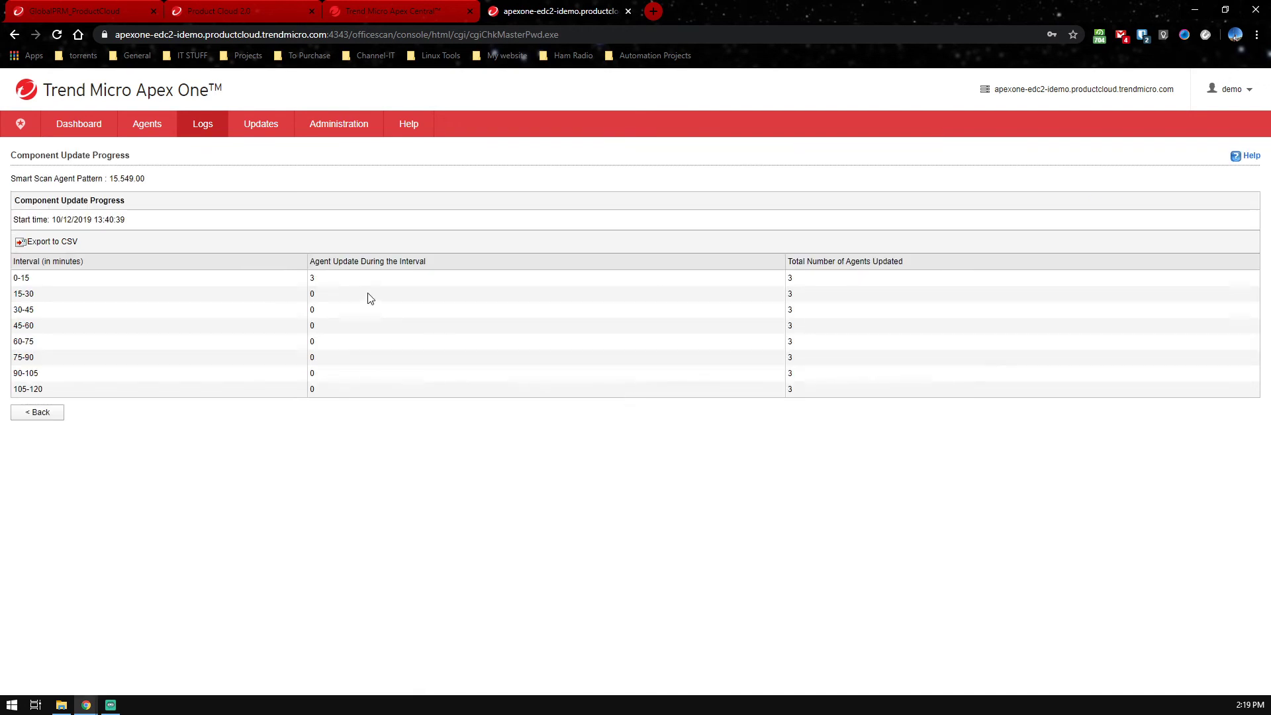
View the agents' Central Quarantine Restore Logs and Spyware/Grayware Restore Logs
mouse_move(199, 127)
mouse_move(221, 163)
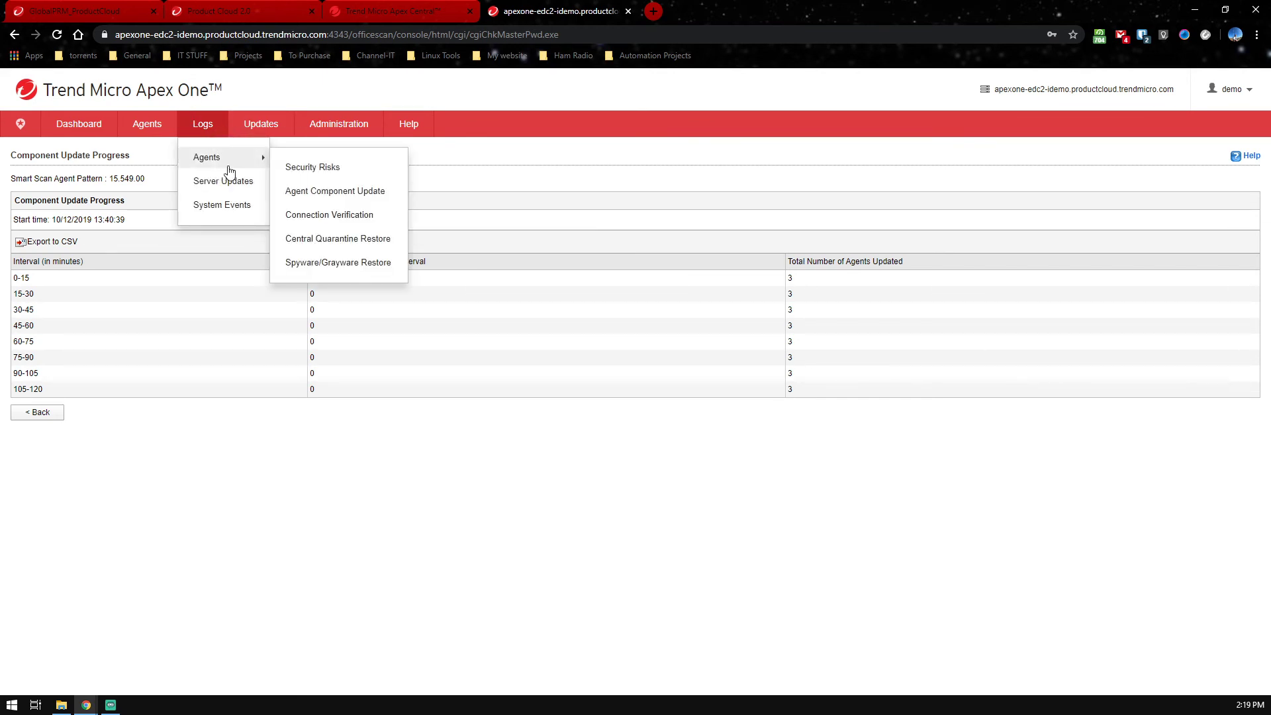
left_click(366, 240)
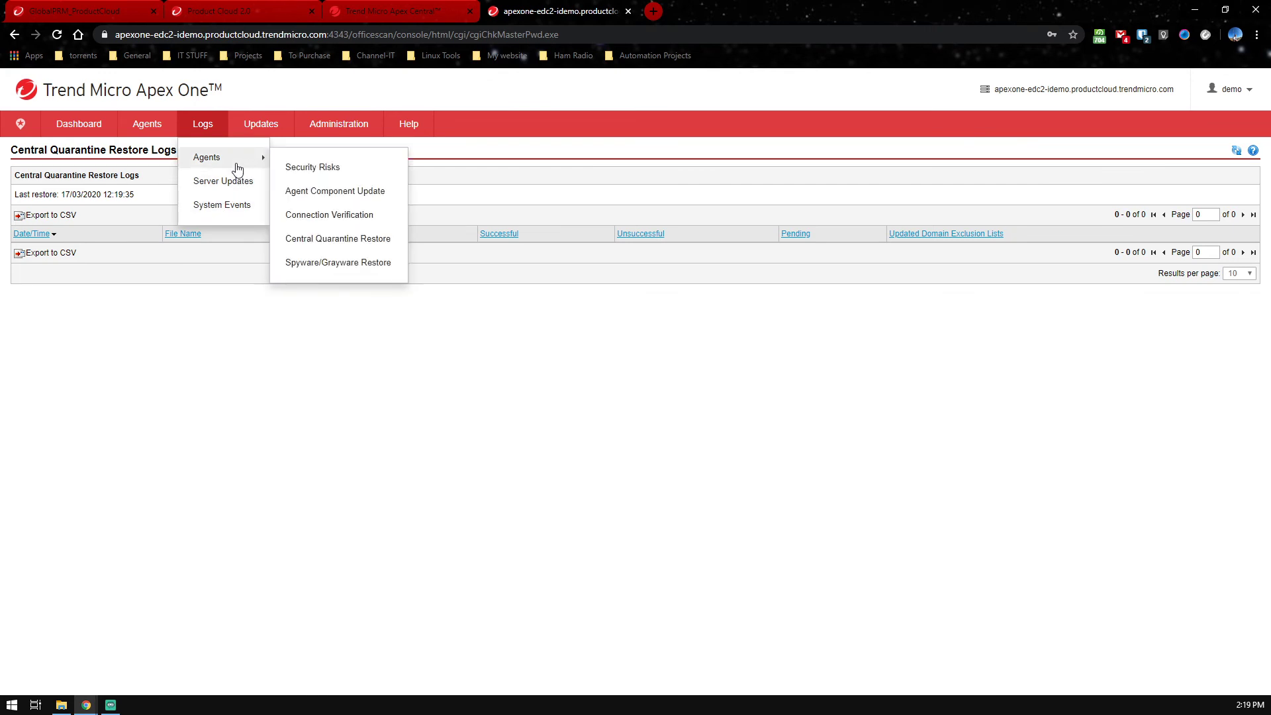
left_click(327, 269)
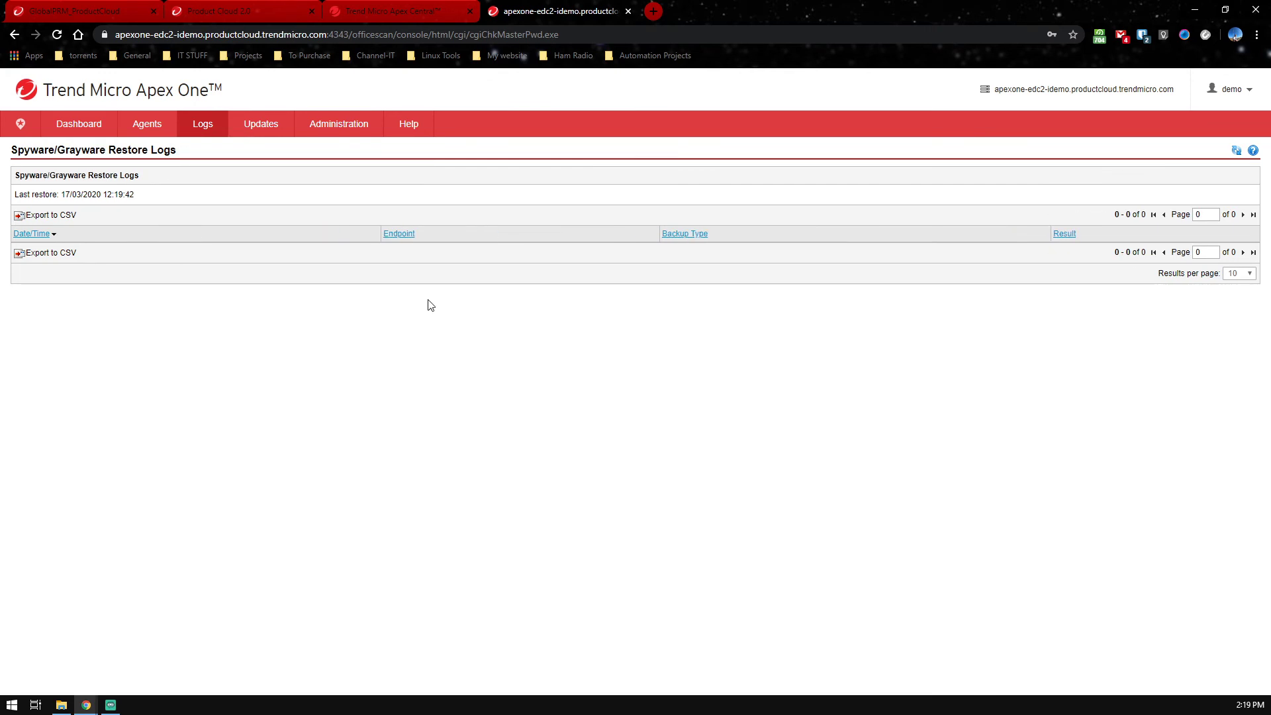
Open the Server Update Logs and examine the list of updated components
mouse_move(224, 136)
left_click(217, 188)
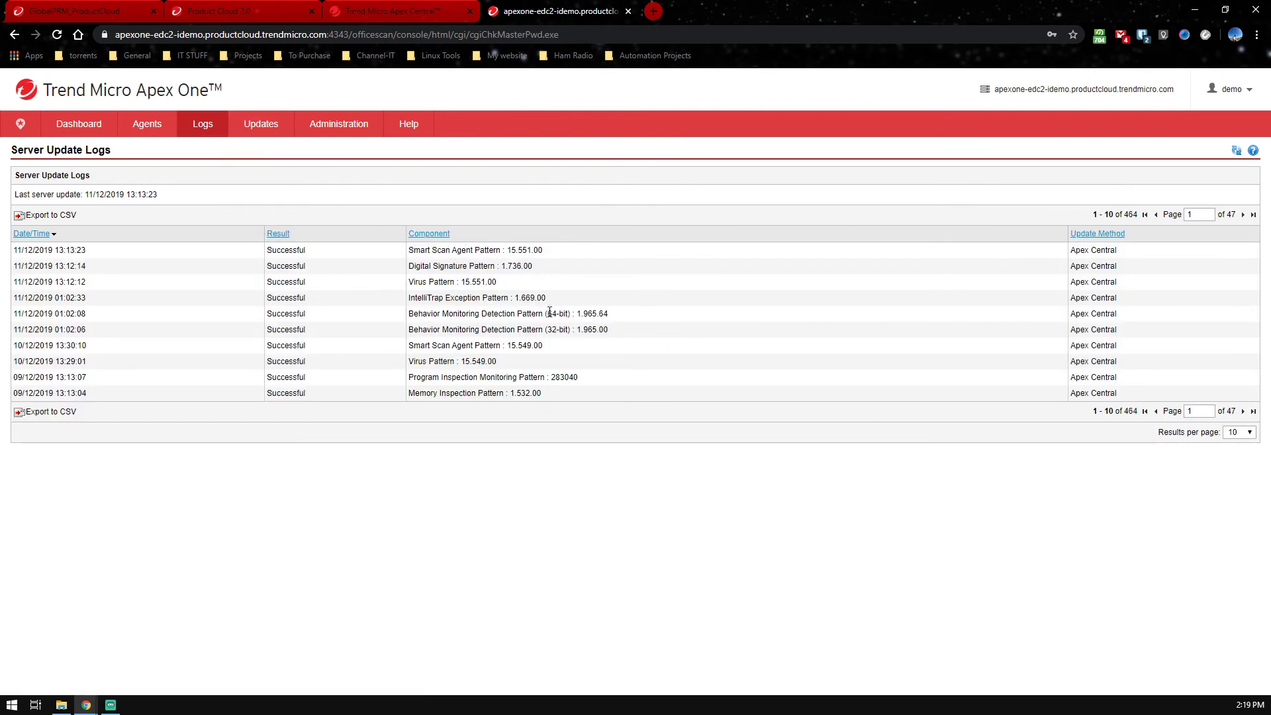
left_click_drag(555, 393, 447, 251)
left_click(471, 297)
Open the System Event Logs to examine the recorded login and logoff events
left_click(203, 124)
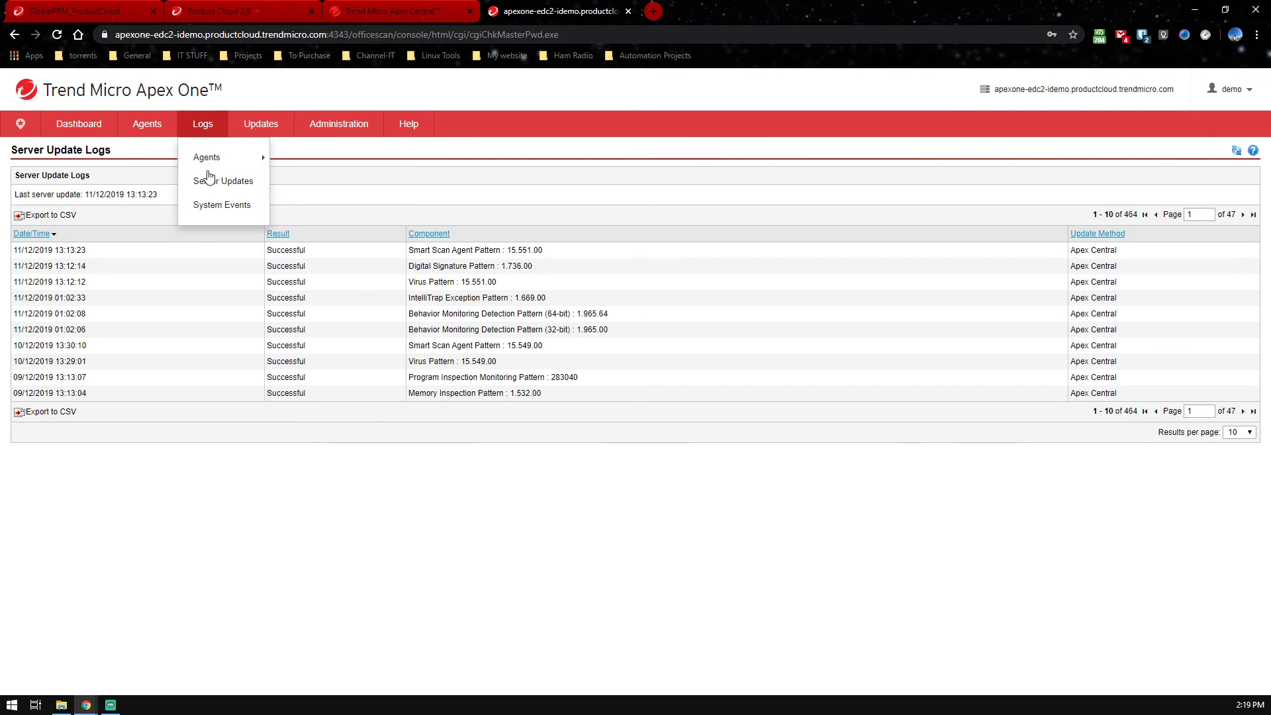
left_click(225, 205)
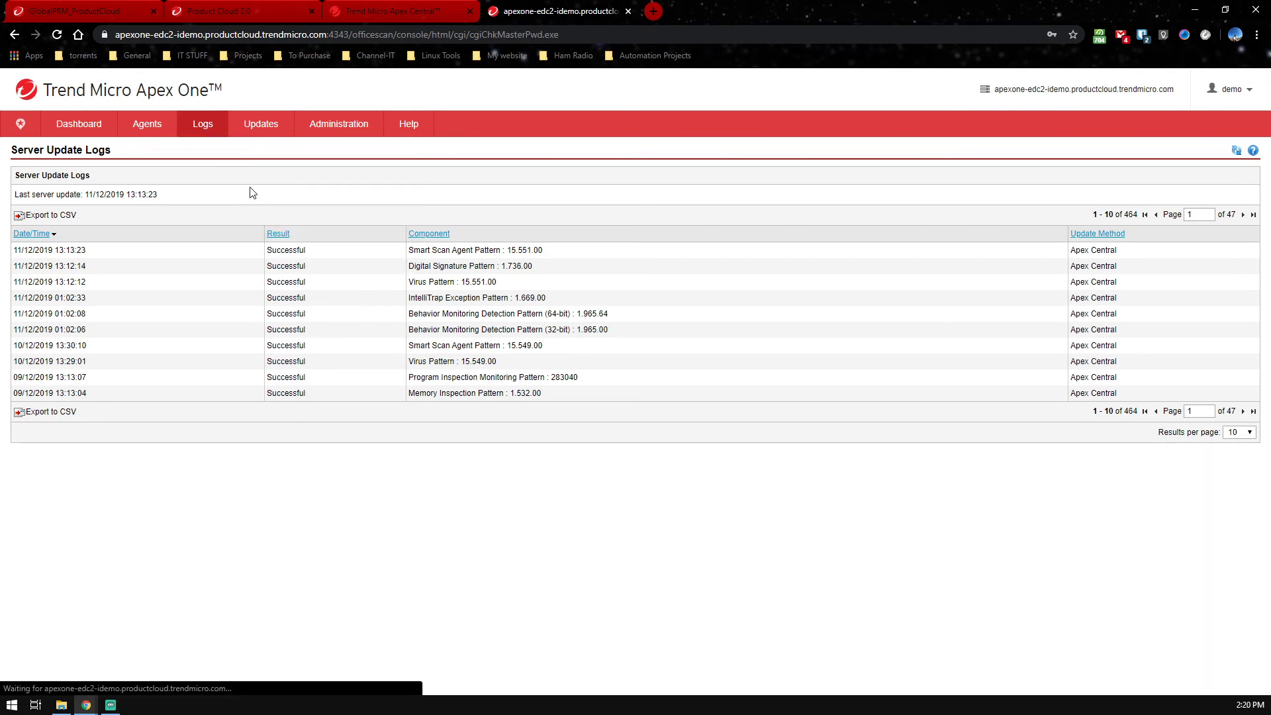
left_click(204, 126)
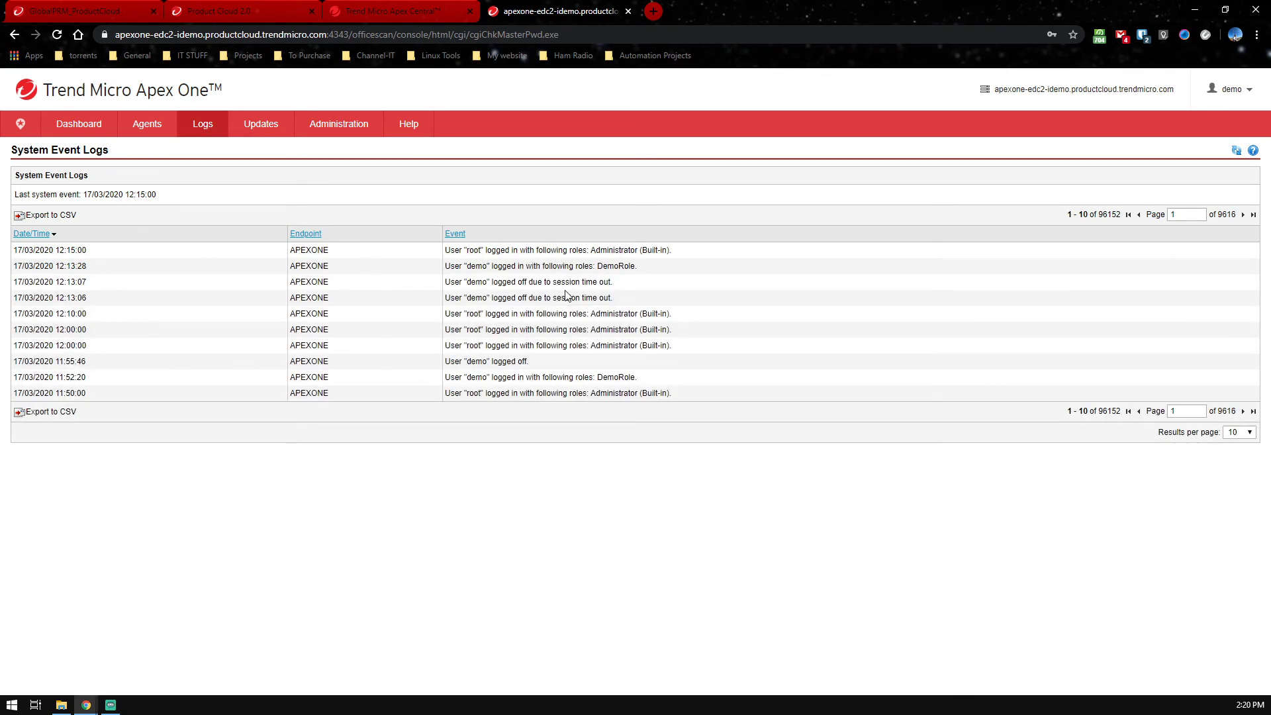
Open the Update Summary and review the agent update status of the listed components
mouse_move(261, 127)
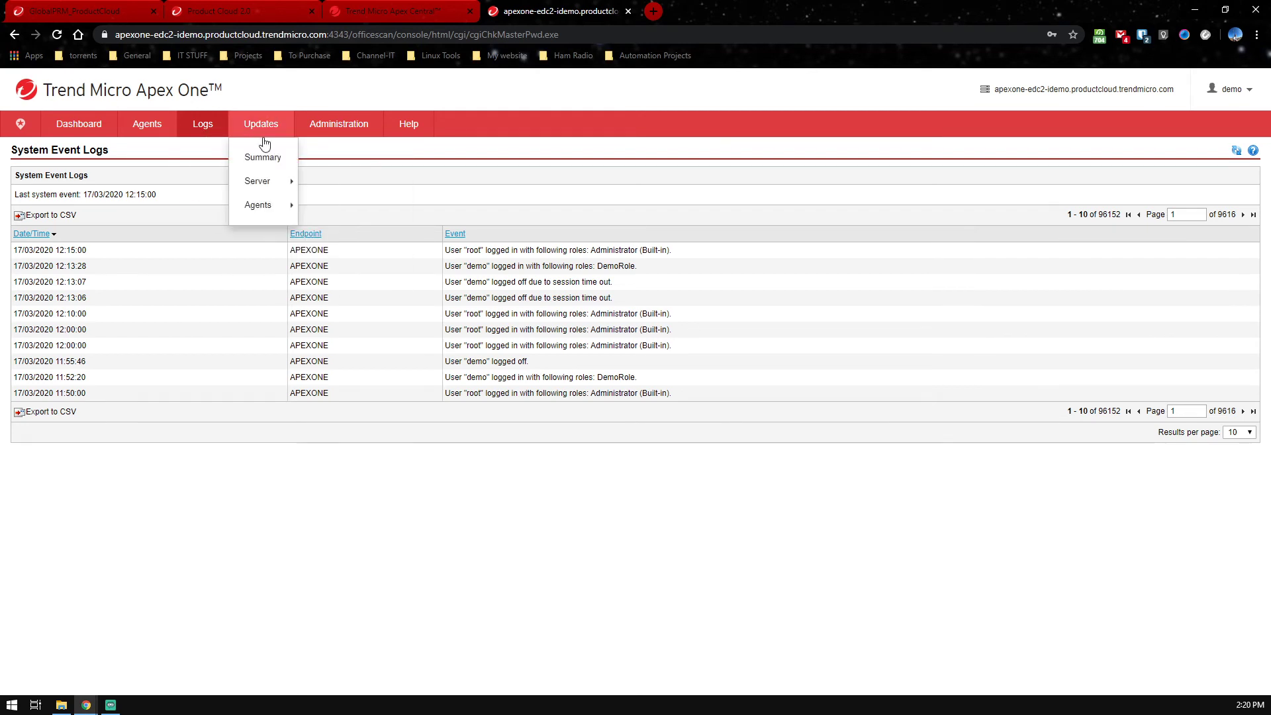
left_click(270, 161)
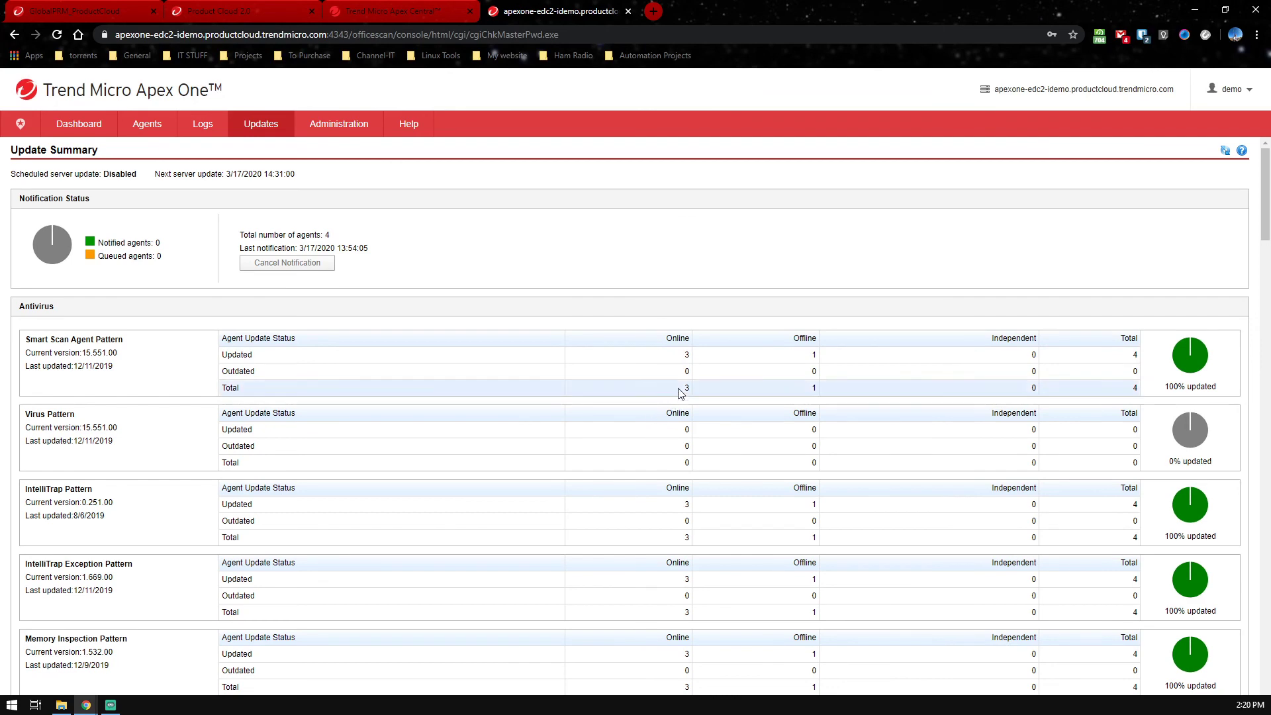
scroll(770, 378, "down", 3)
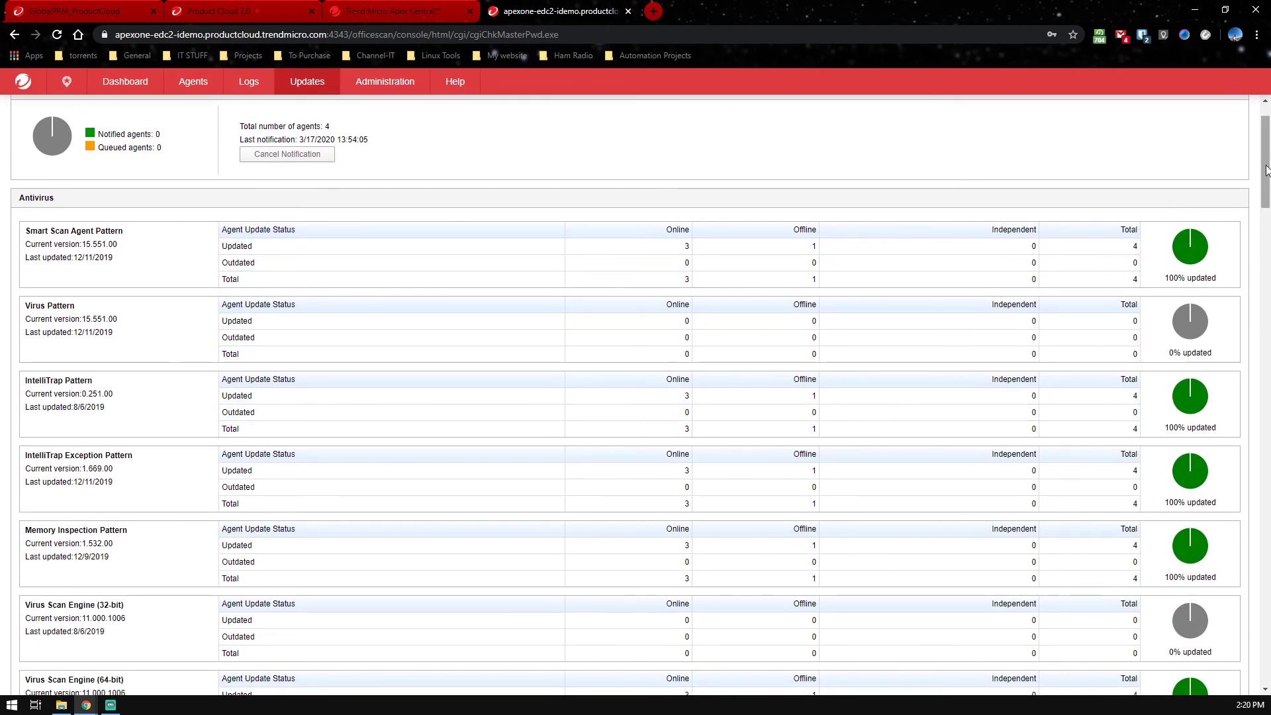
left_click_drag(1266, 170, 1260, 569)
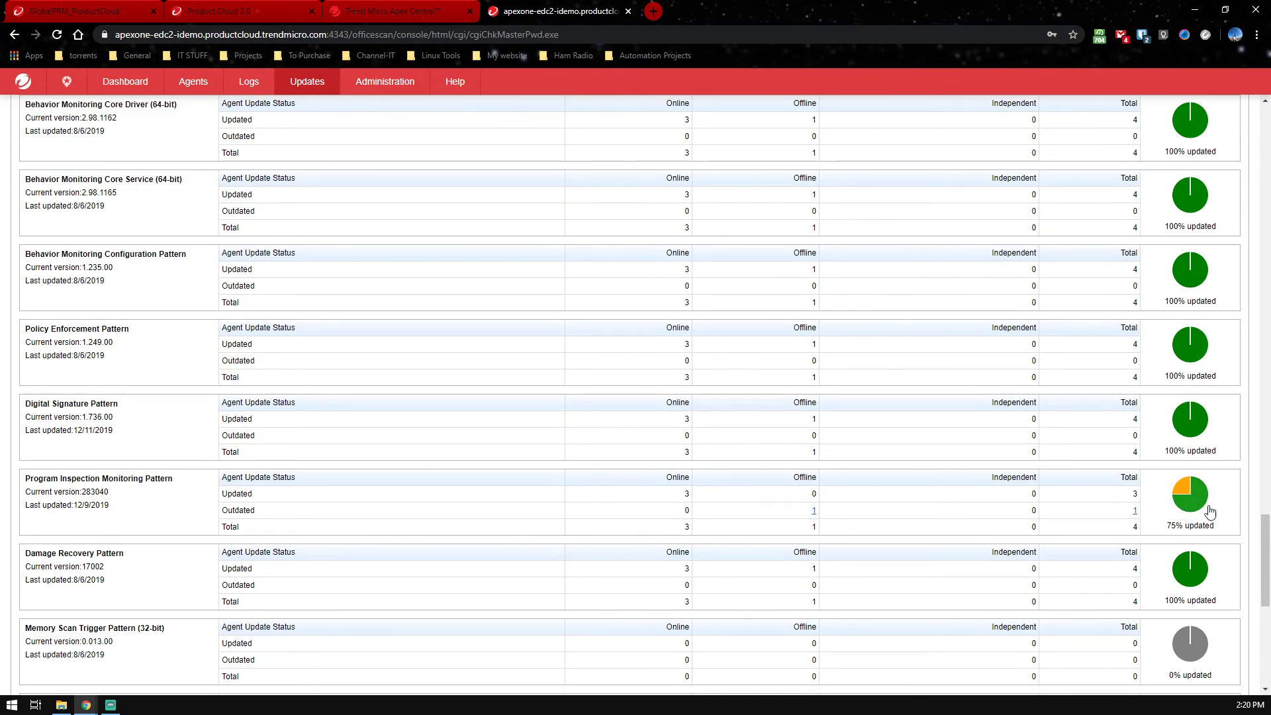
left_click_drag(1258, 541, 1256, 167)
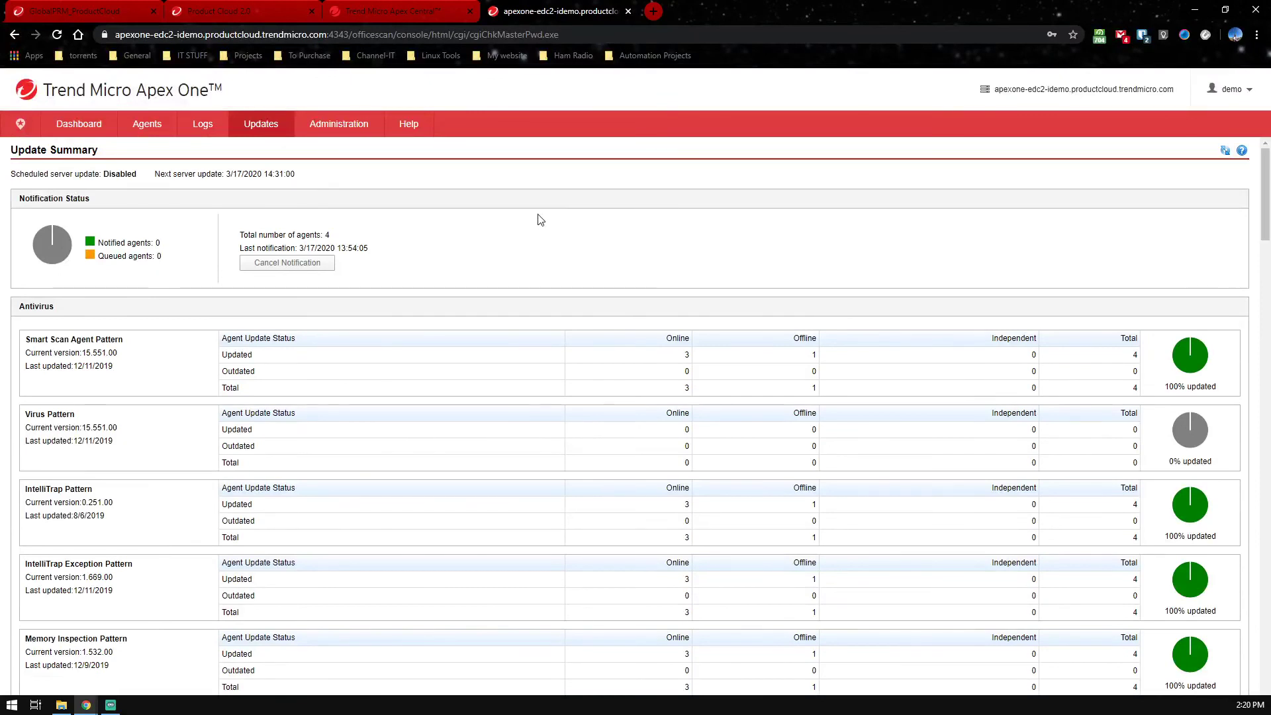
Open the Server Update Source page to view where the server gets its updates
mouse_move(261, 126)
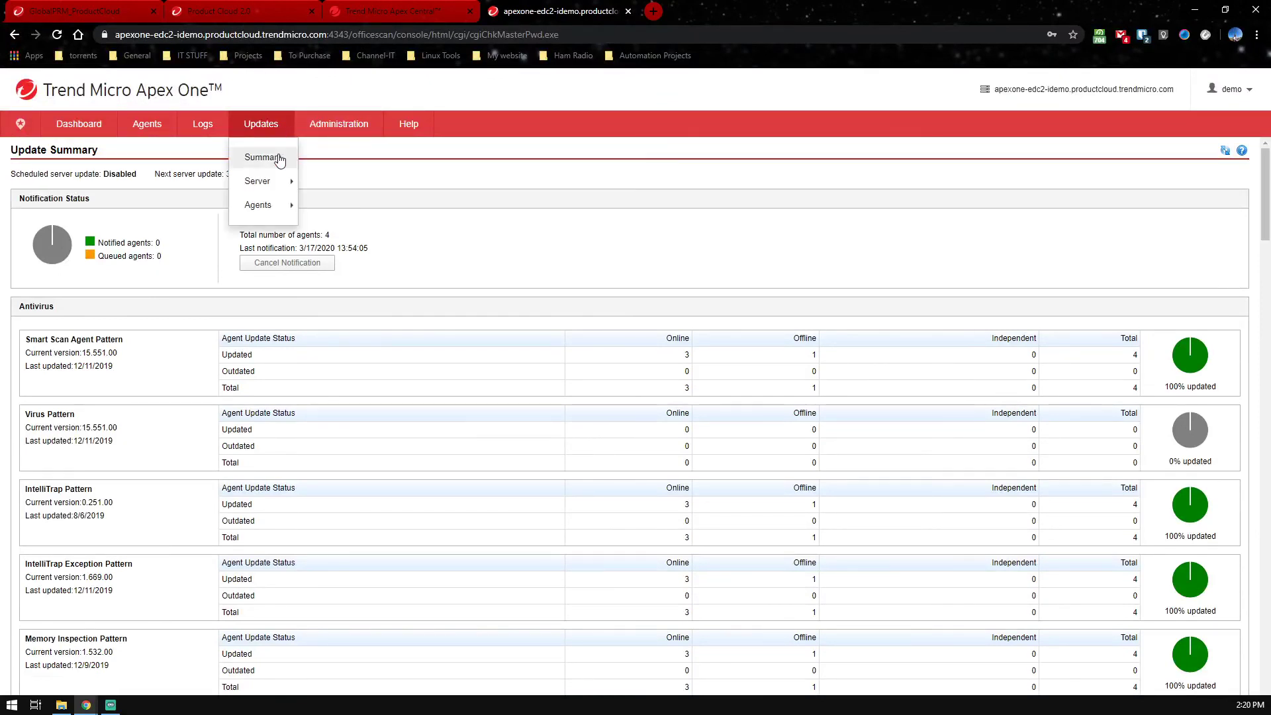
mouse_move(275, 192)
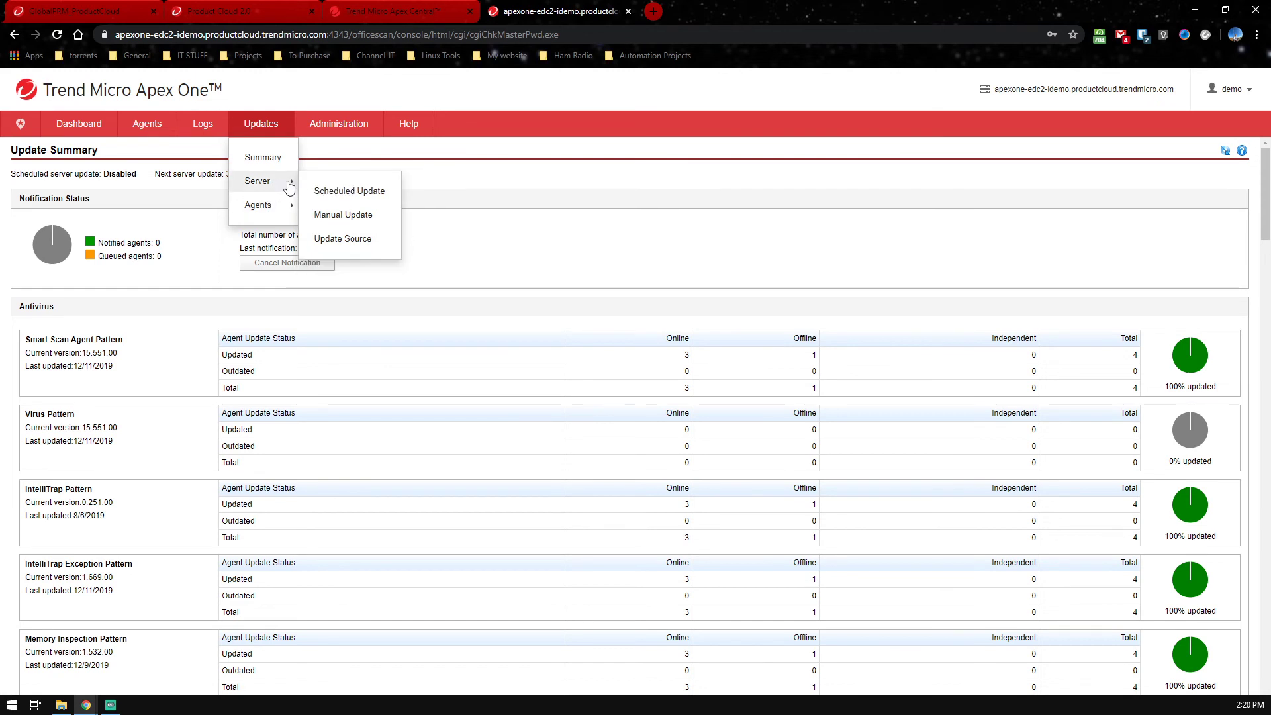
left_click(343, 243)
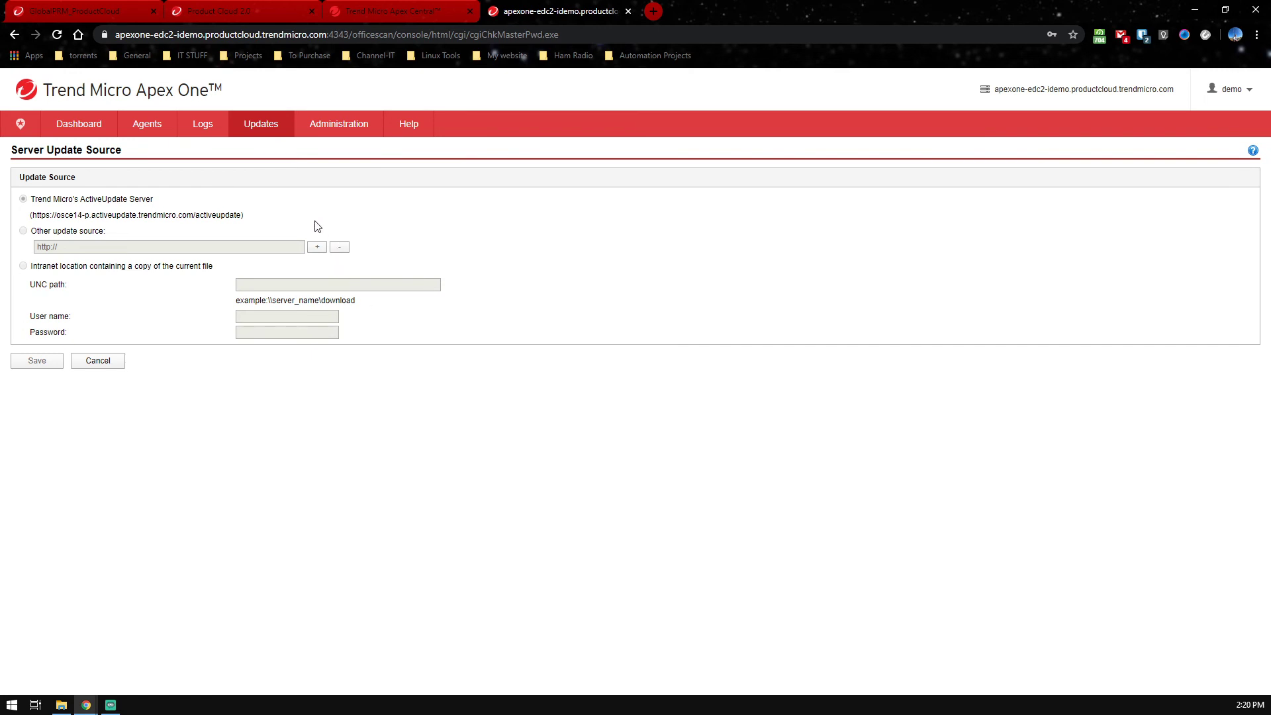
Open the Smart Protection Sources page and review both the external and internal agent settings
mouse_move(276, 212)
mouse_move(340, 129)
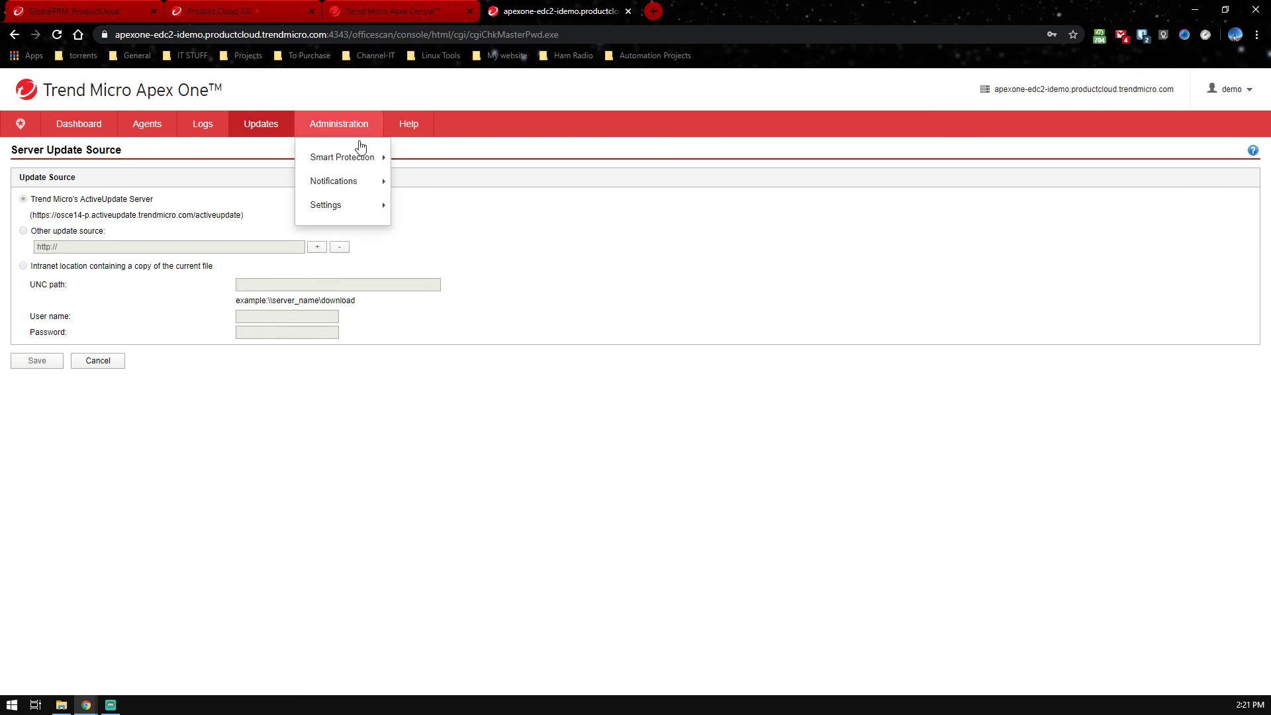
mouse_move(348, 159)
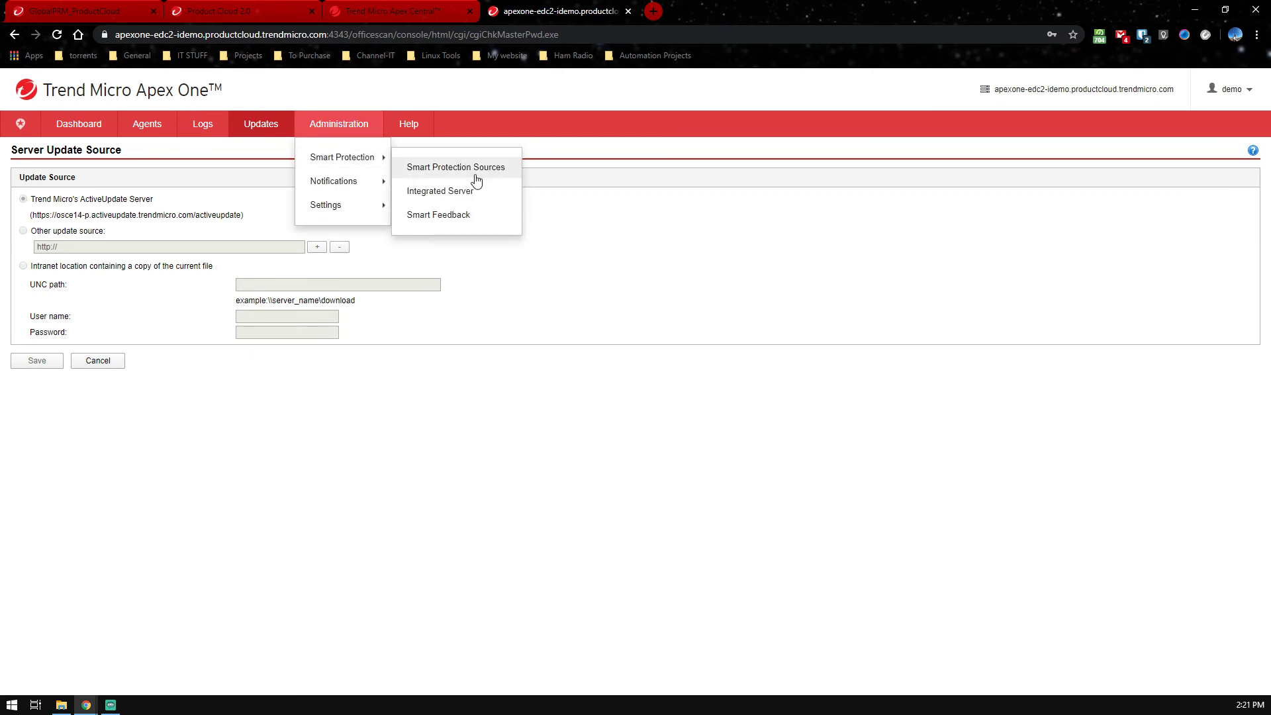
left_click(449, 170)
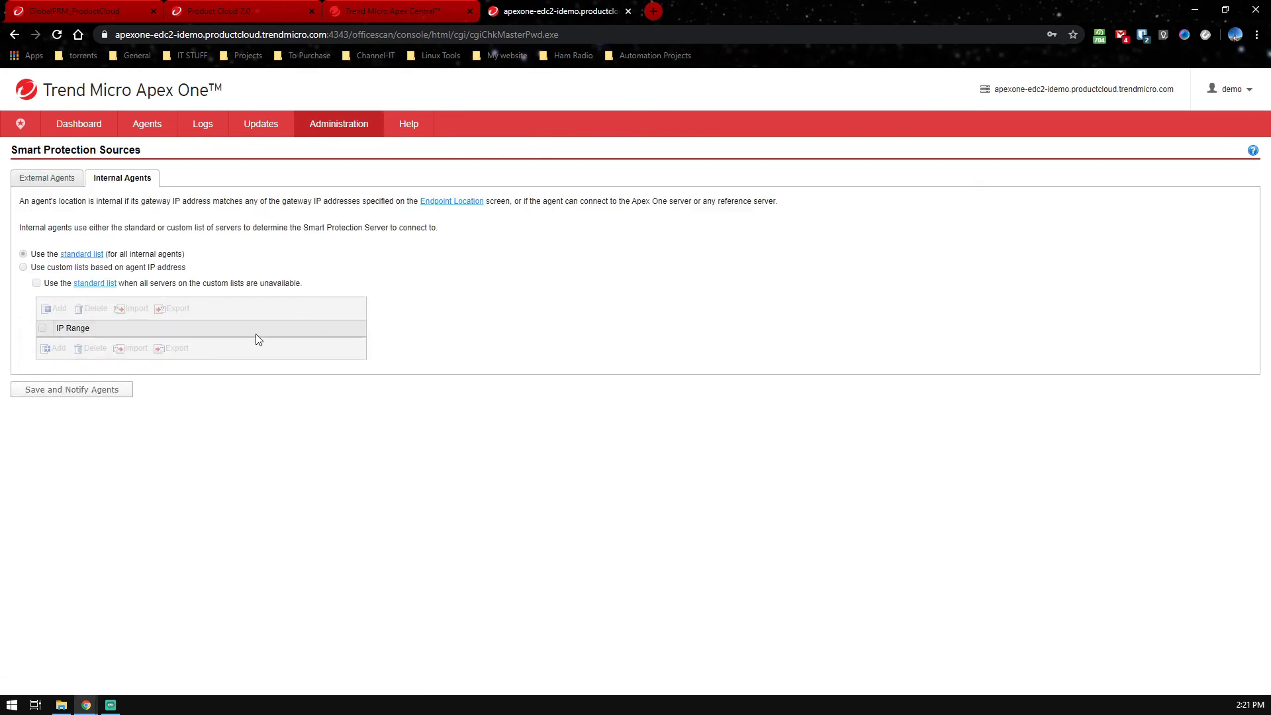
left_click(38, 177)
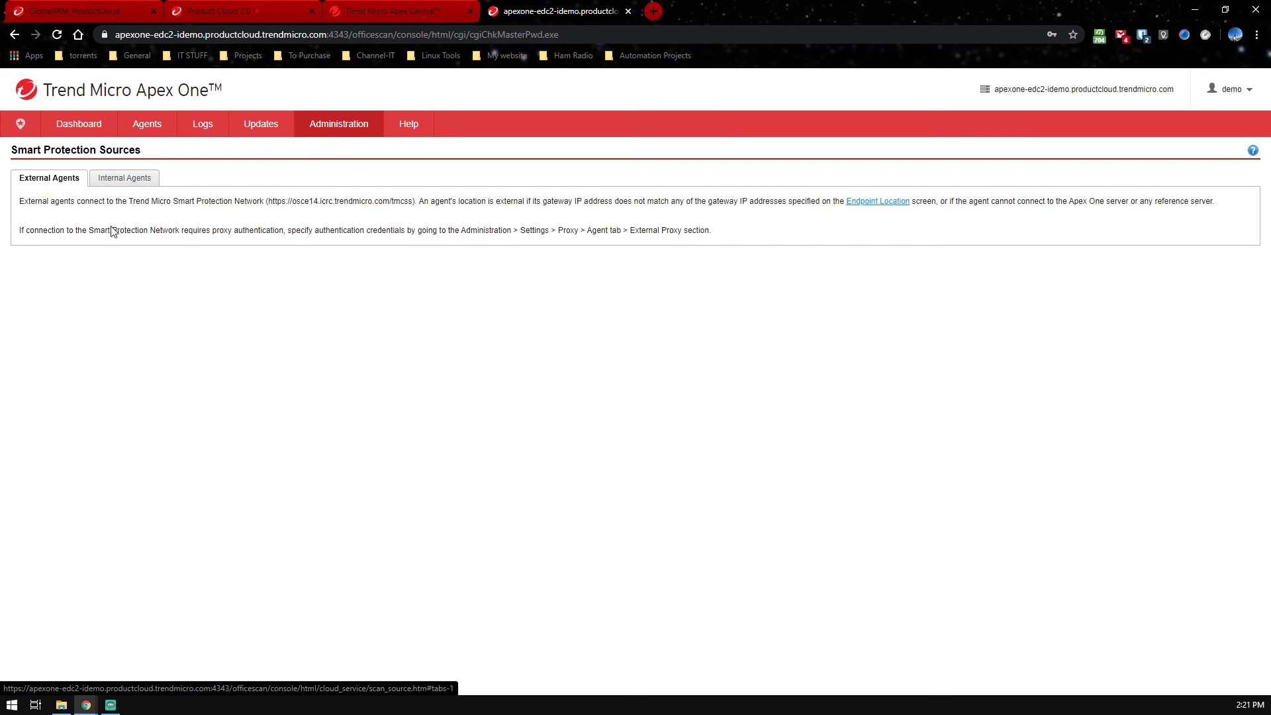
left_click(136, 183)
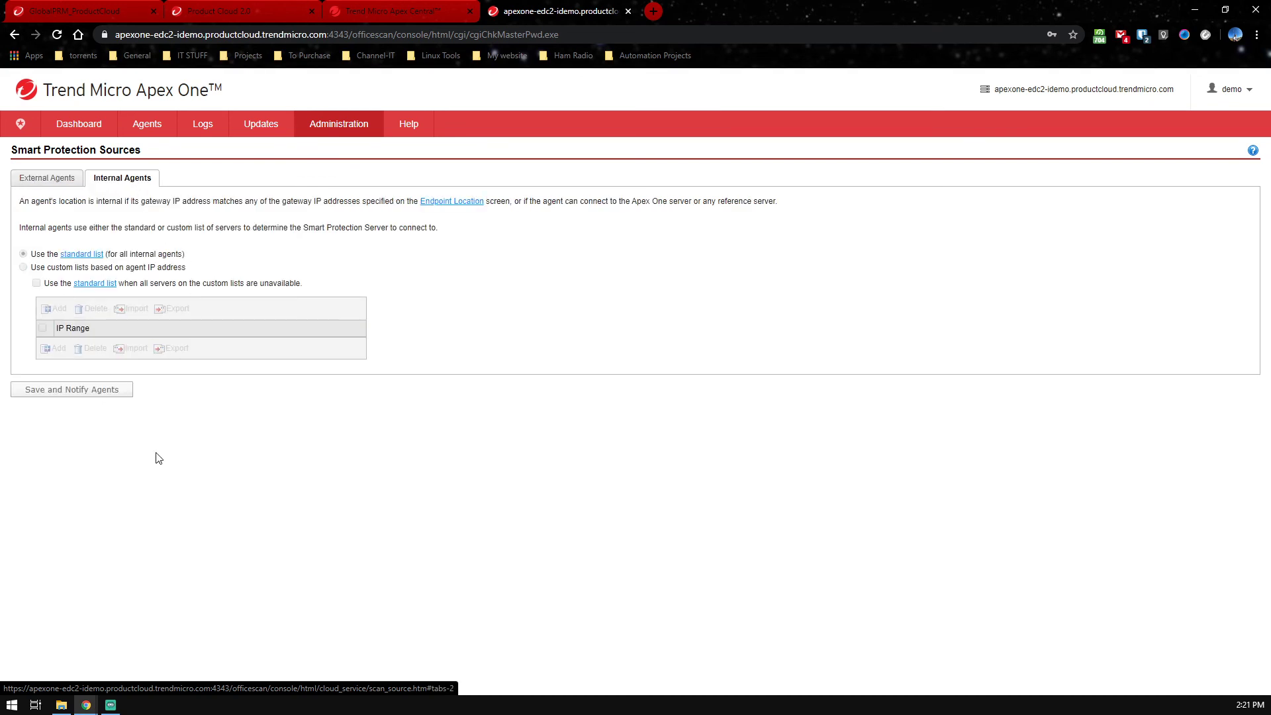
Open the General Notification Settings to view the email and SNMP trap configuration
mouse_move(344, 133)
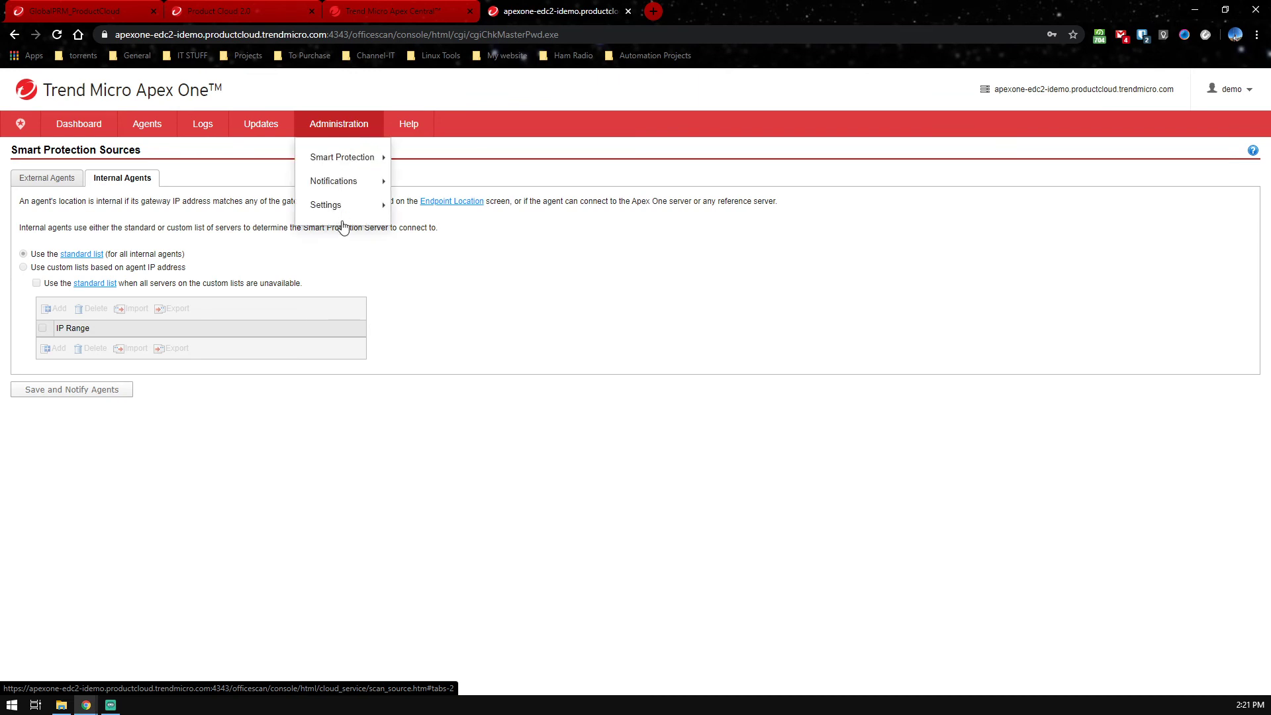
mouse_move(354, 182)
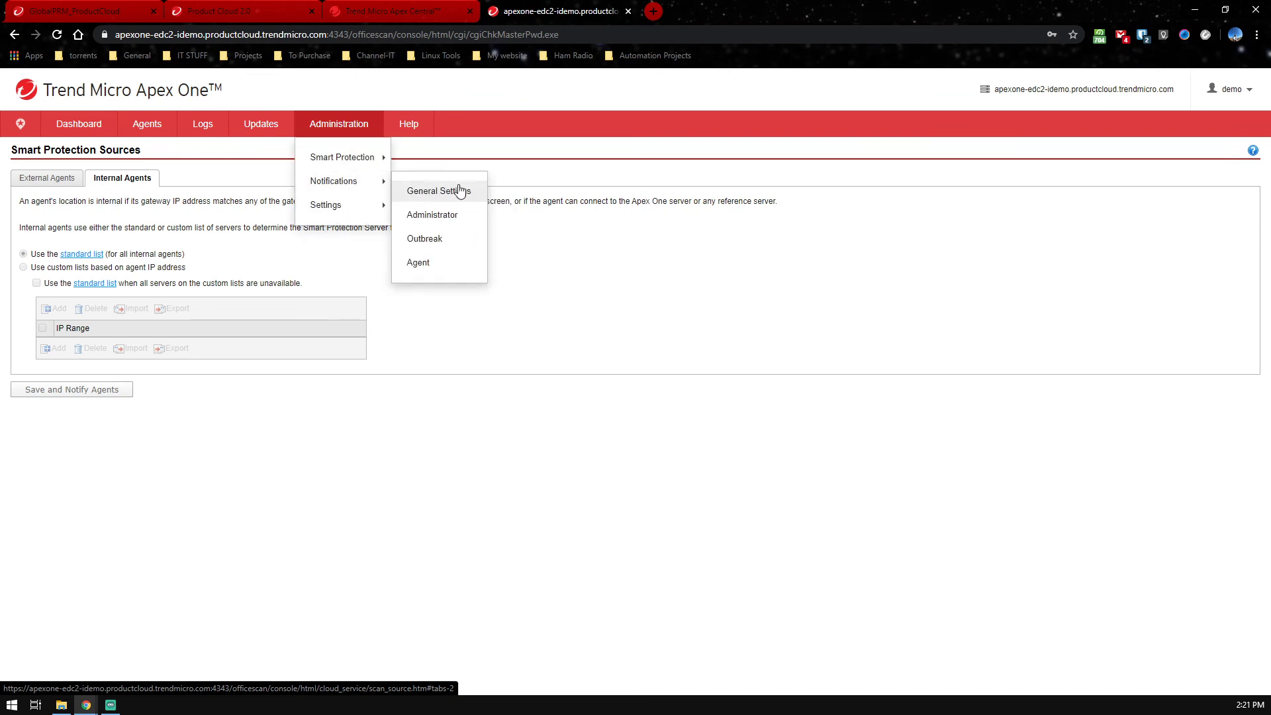
left_click(455, 193)
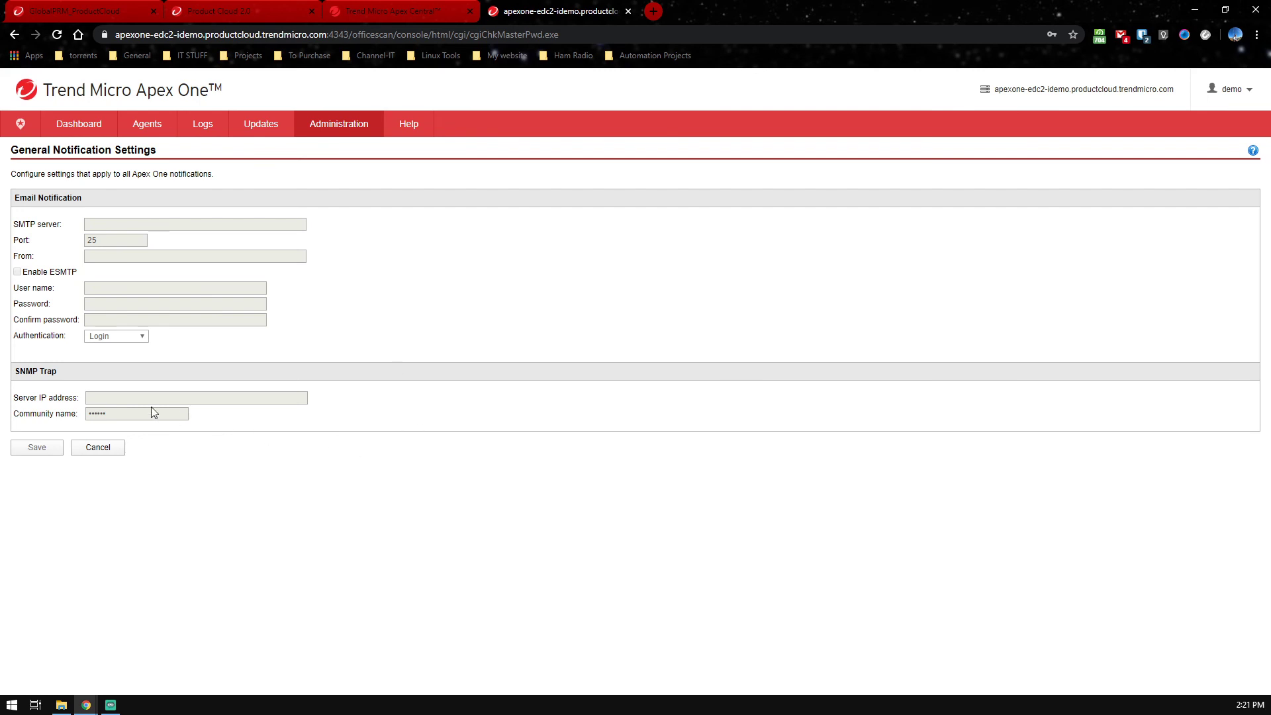
Open the Outbreak Notifications page and review the outbreak criteria for each threat type
mouse_move(339, 126)
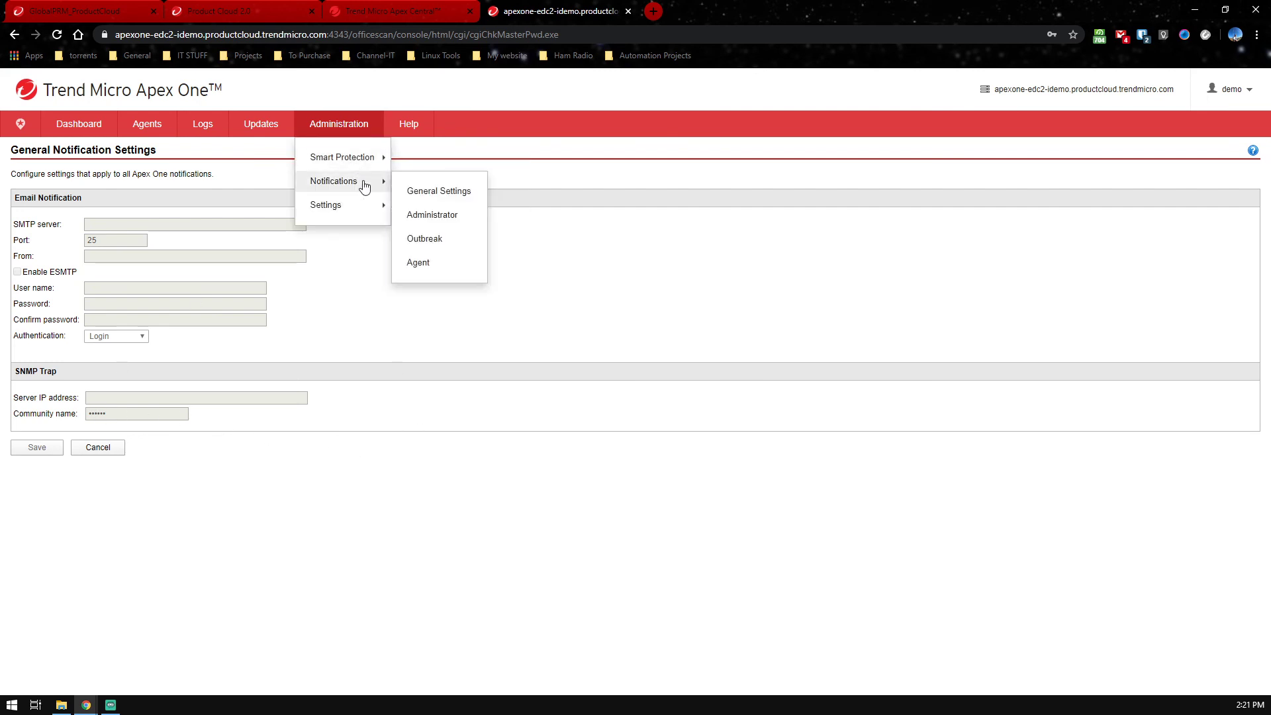
mouse_move(361, 162)
mouse_move(382, 205)
left_click(426, 239)
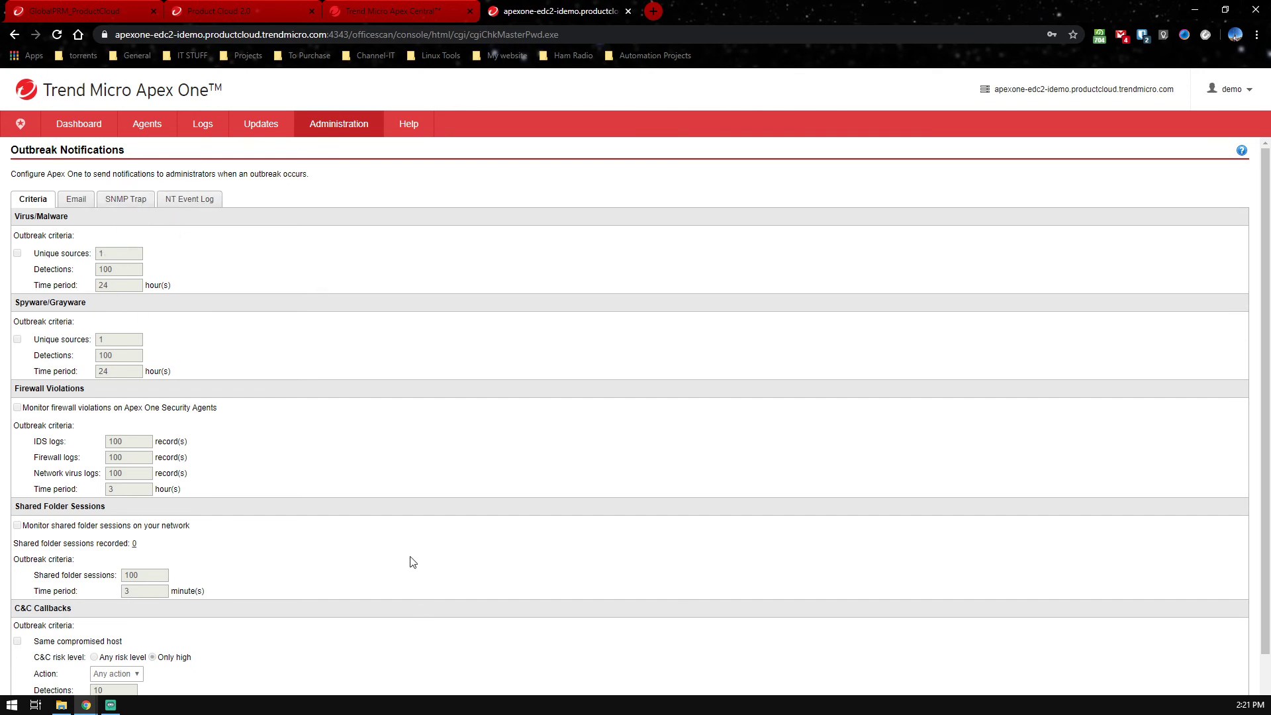
scroll(413, 562, "down", 3)
scroll(367, 457, "up", 3)
Examine the email notification settings and message templates for each outbreak type
left_click(75, 199)
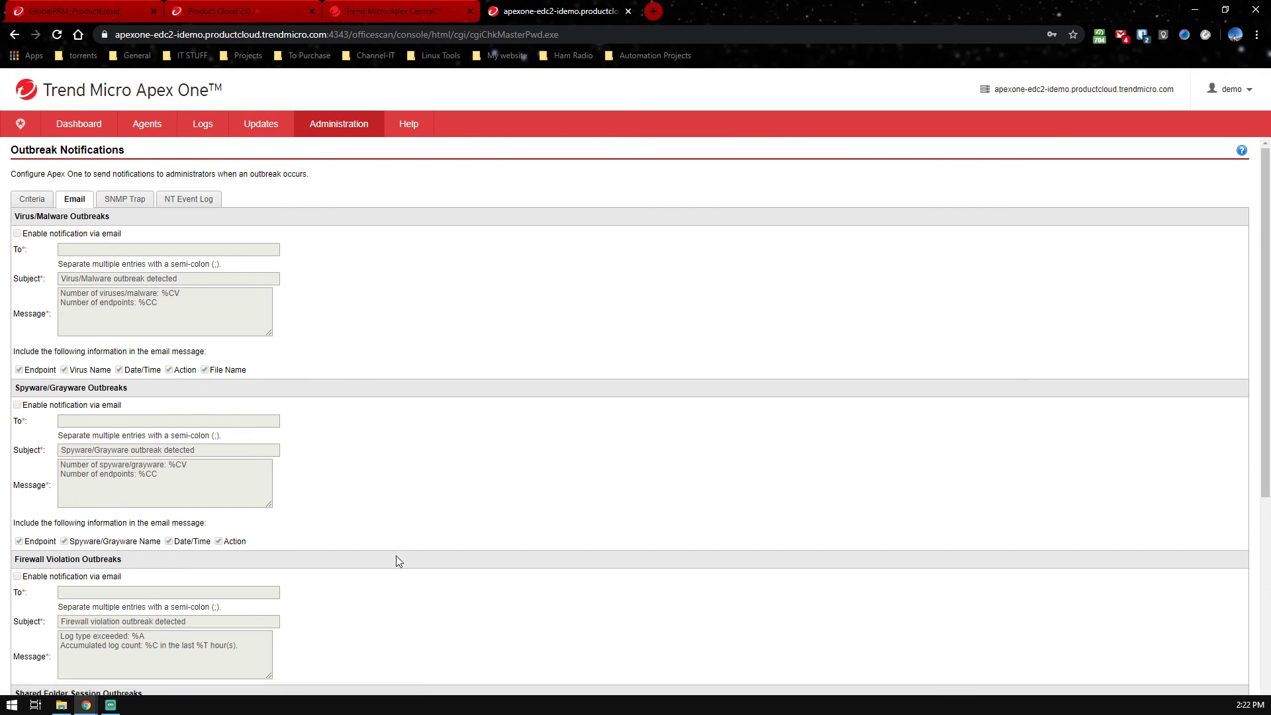
scroll(359, 596, "down", 1)
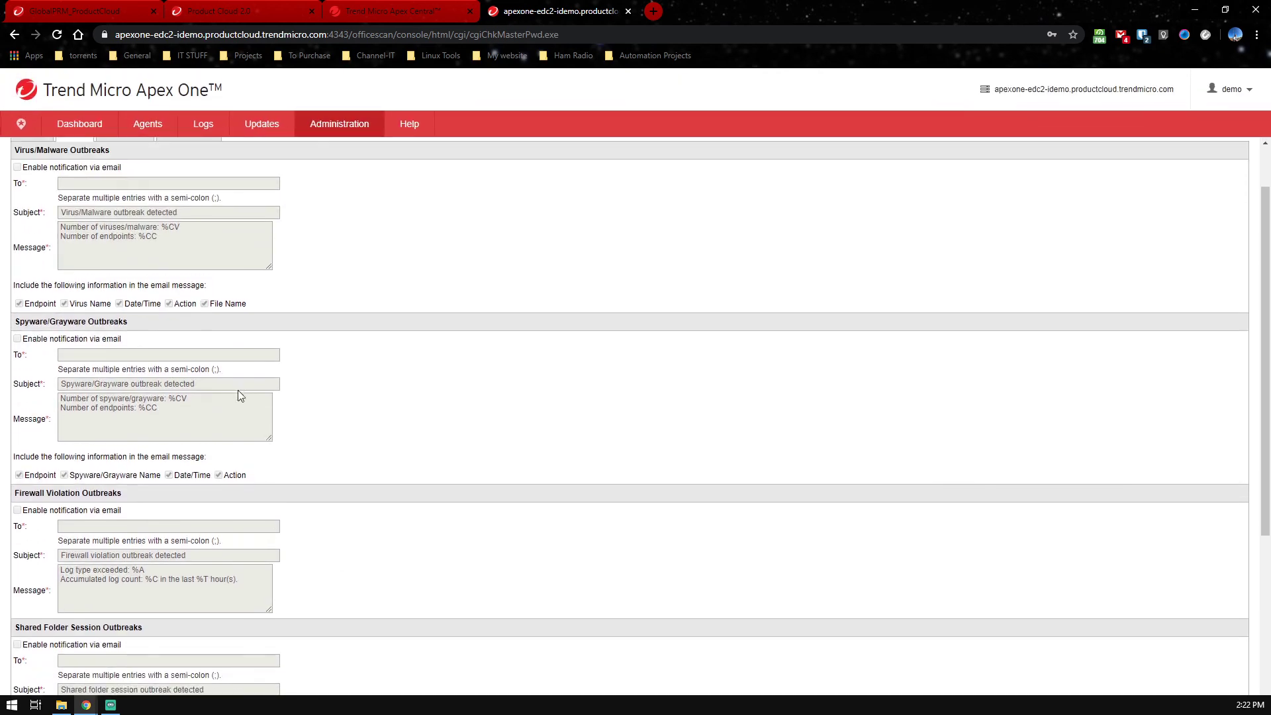
scroll(265, 575, "down", 2)
scroll(285, 596, "up", 1)
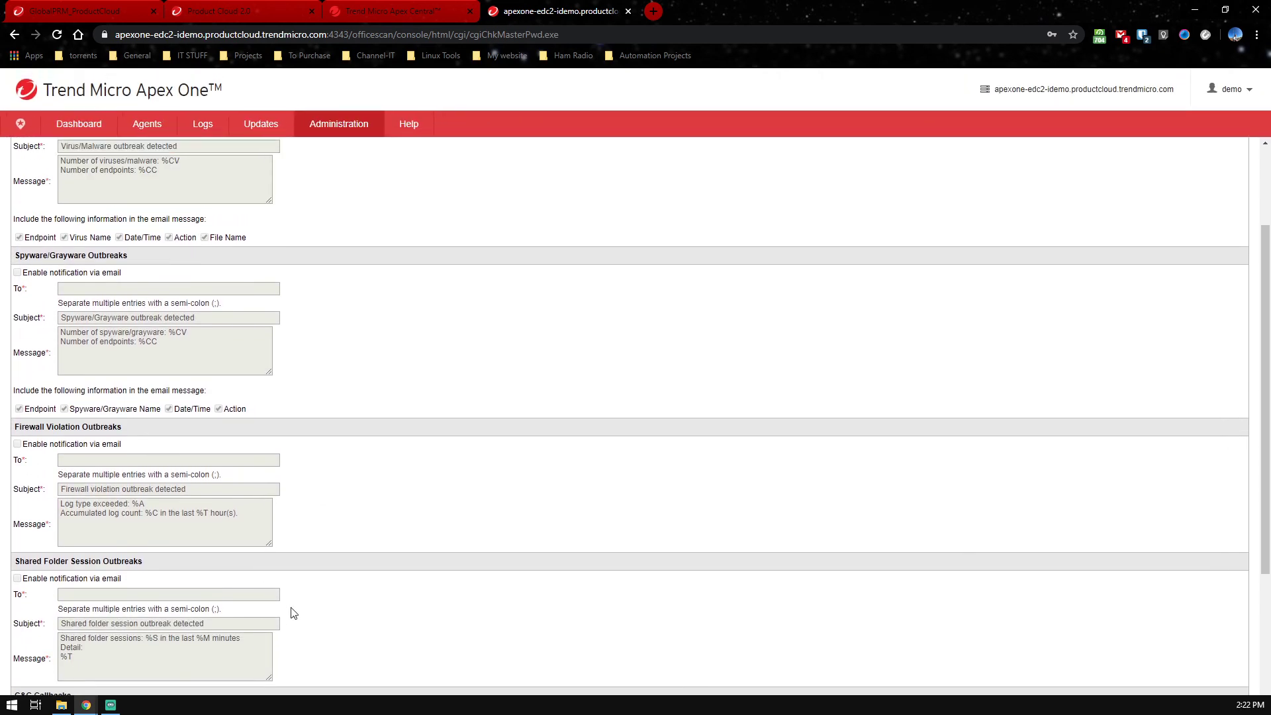
scroll(358, 662, "down", 1)
scroll(348, 430, "up", 3)
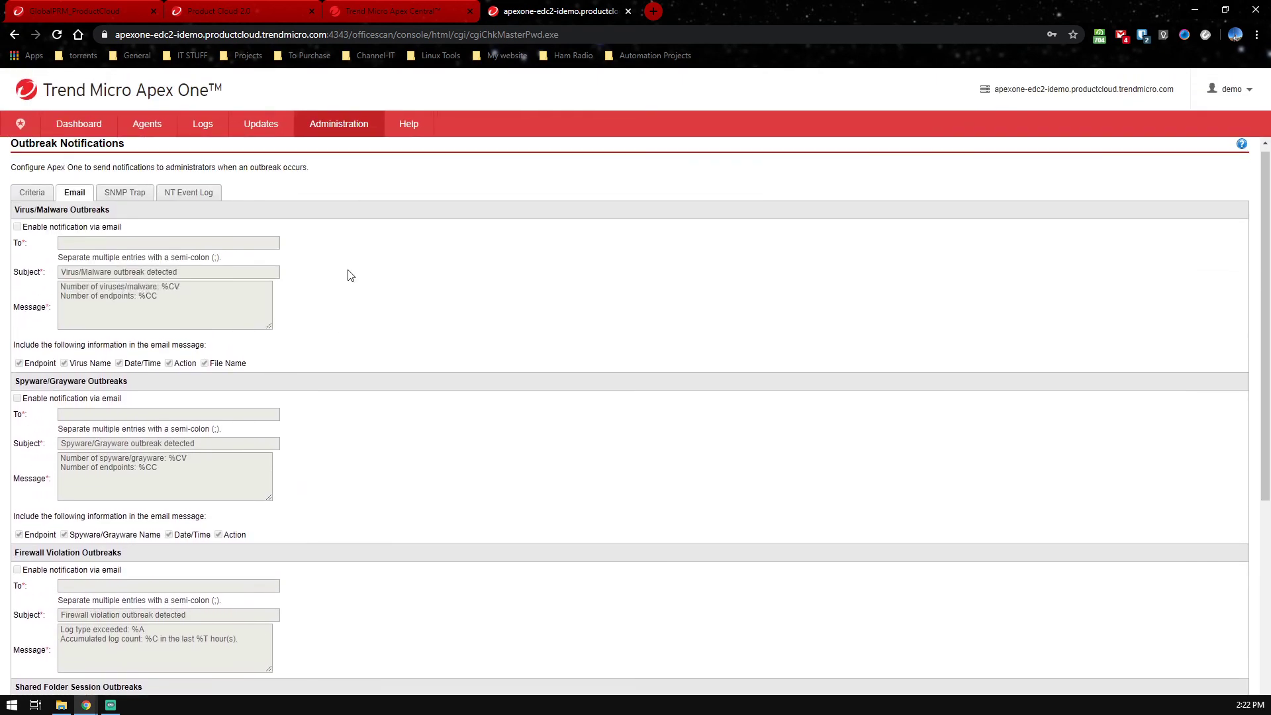
View the SNMP Trap and NT Event Log settings of the outbreak notifications
left_click(129, 199)
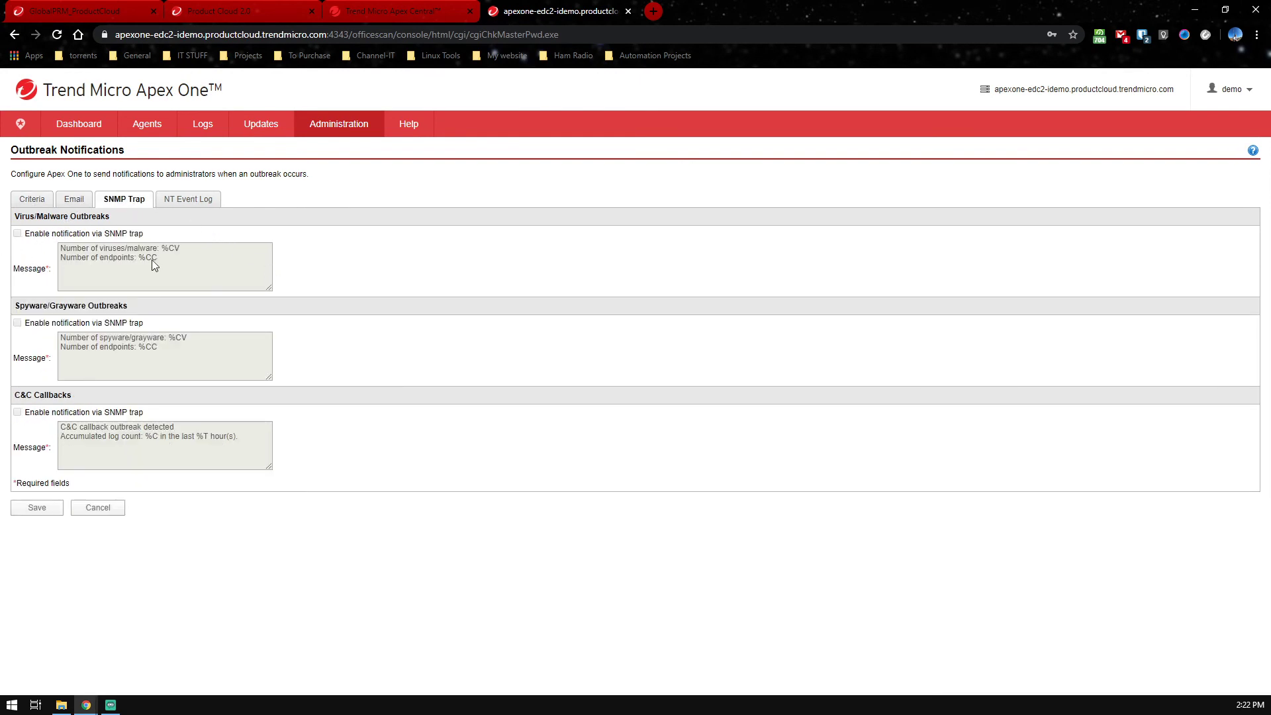
left_click(188, 199)
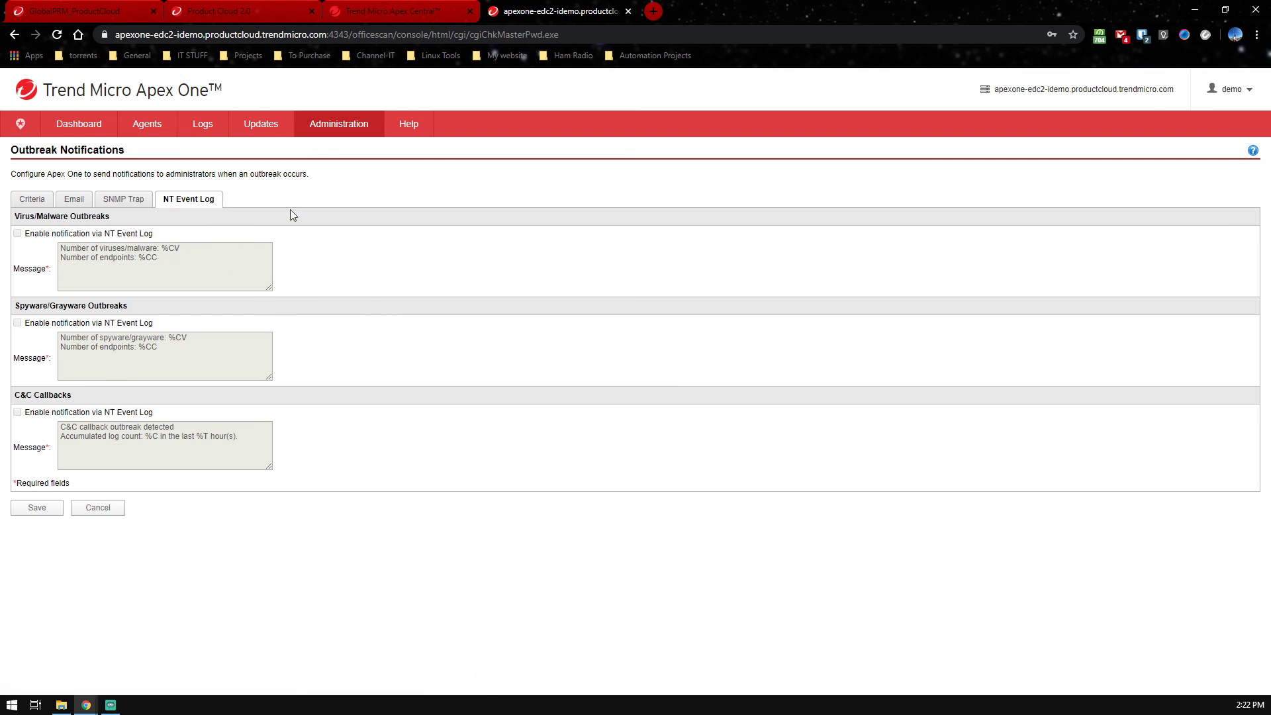
Open the Proxy Settings and review both the server and agent proxy options
mouse_move(327, 129)
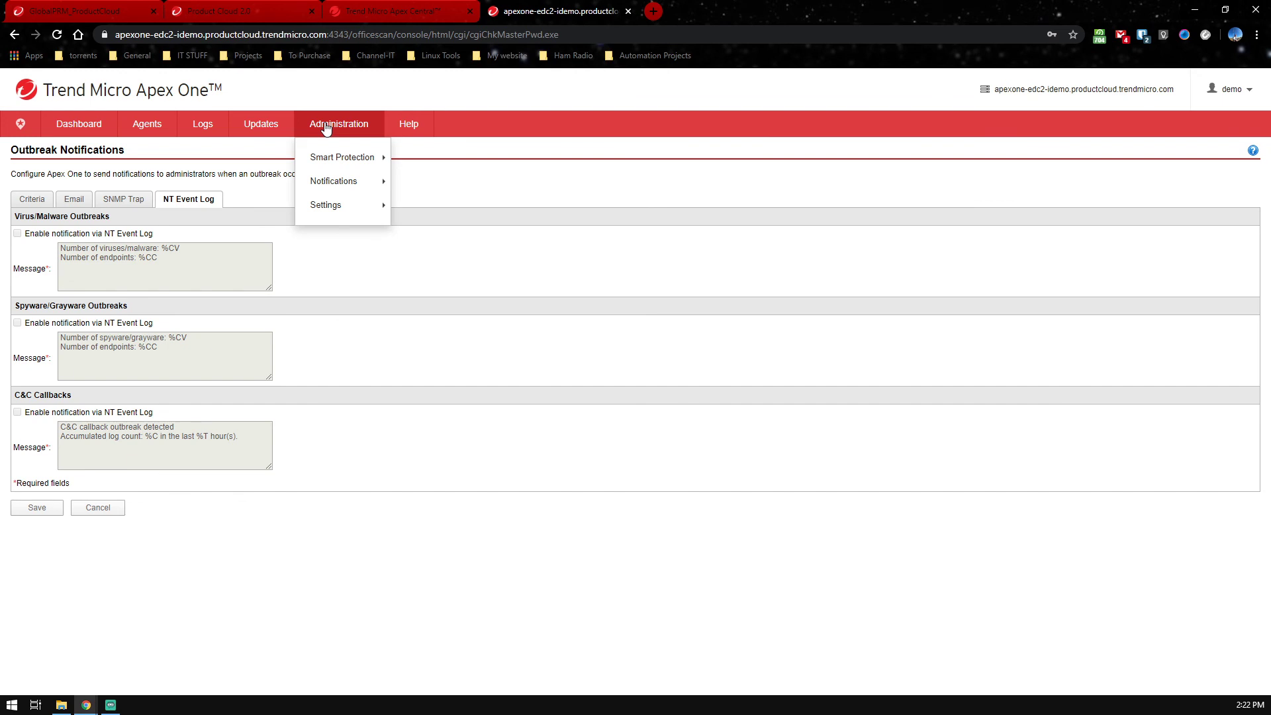
mouse_move(336, 211)
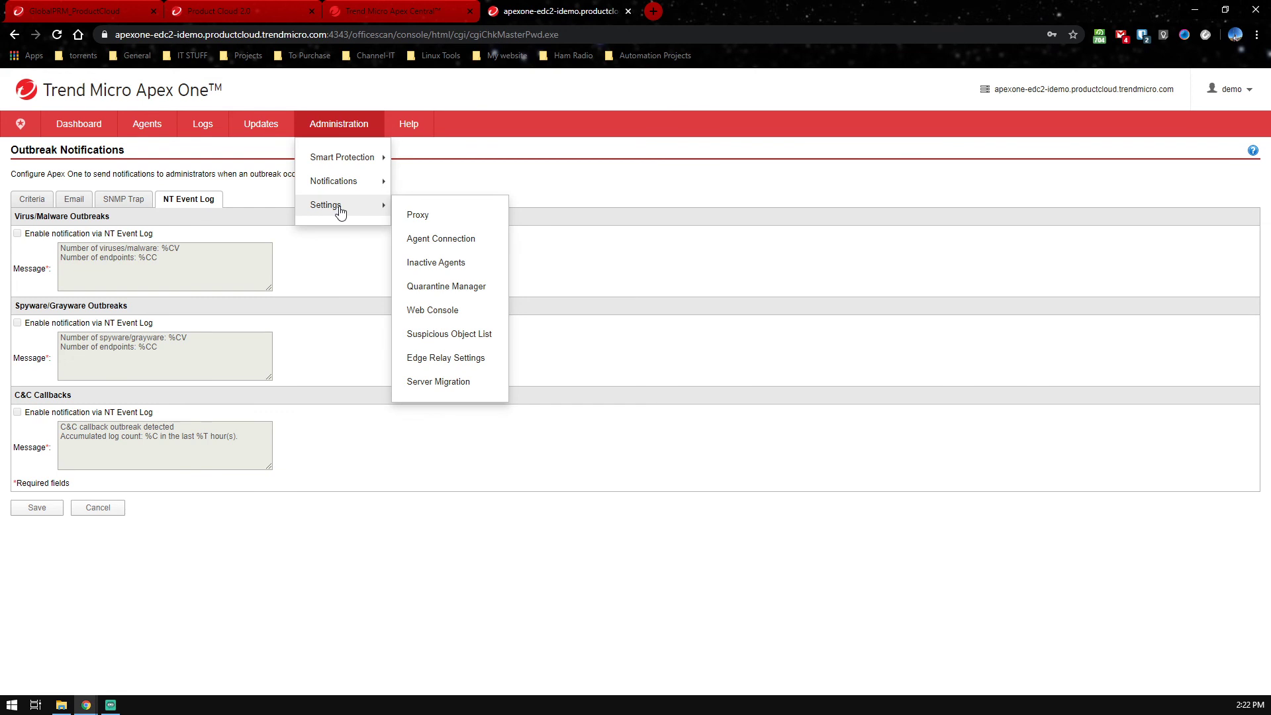
left_click(419, 216)
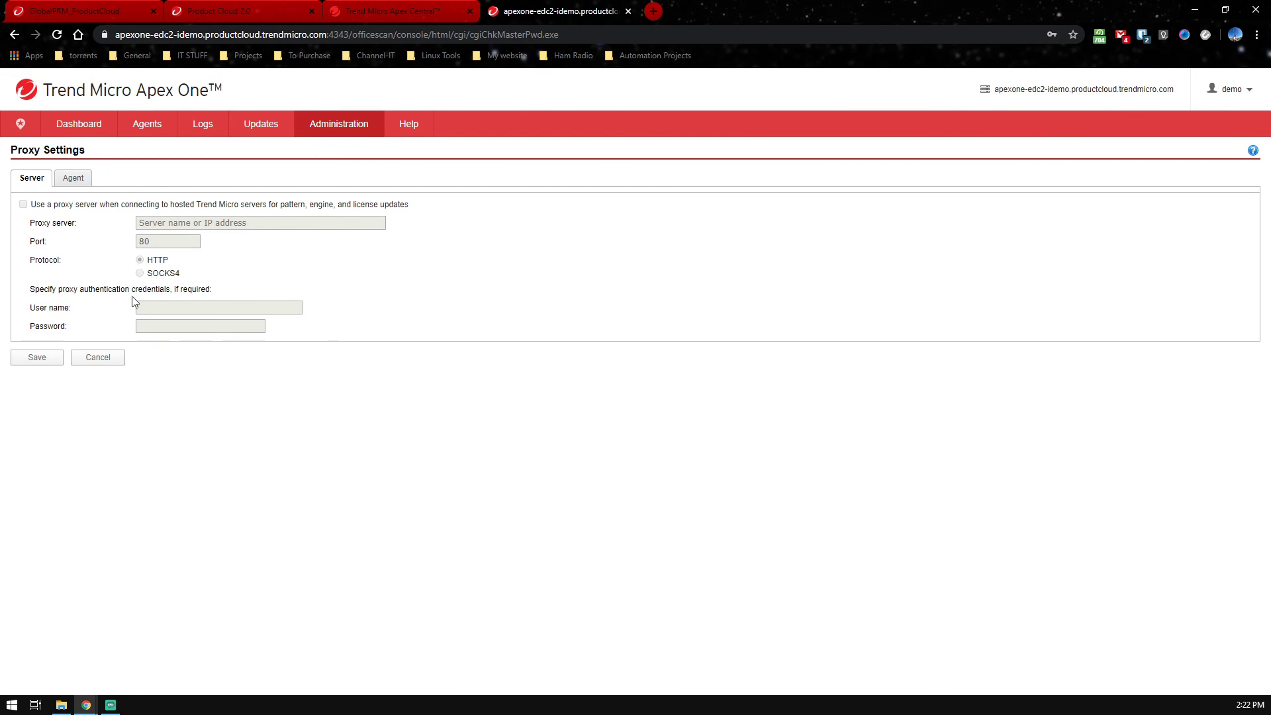
left_click(72, 185)
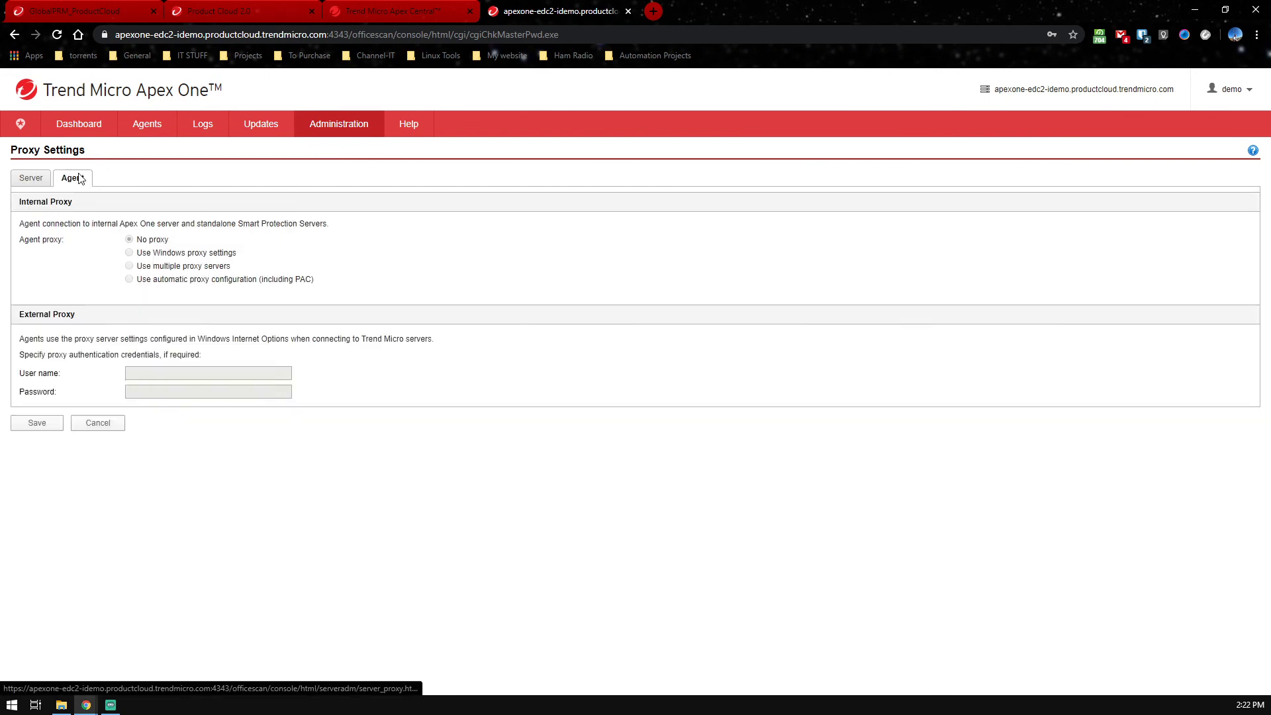
left_click(29, 179)
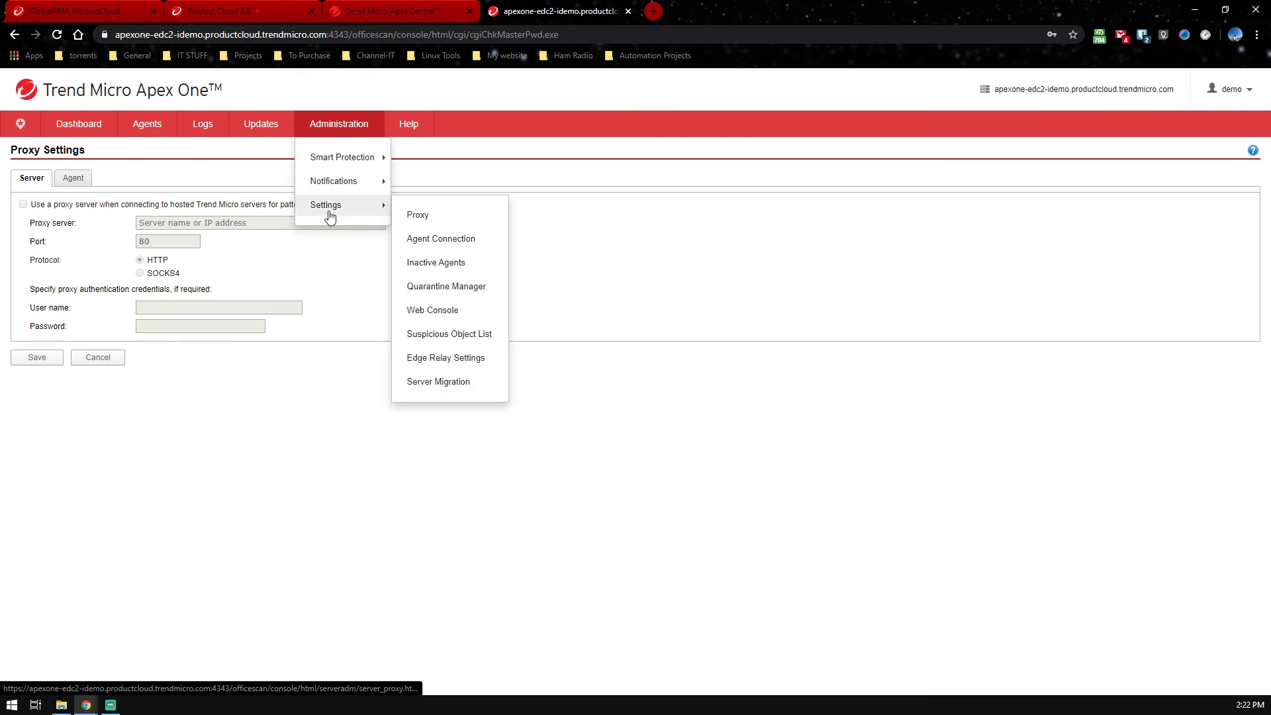
View the Agent Connection settings, followed by the automatic removal settings for Inactive Agents
left_click(450, 239)
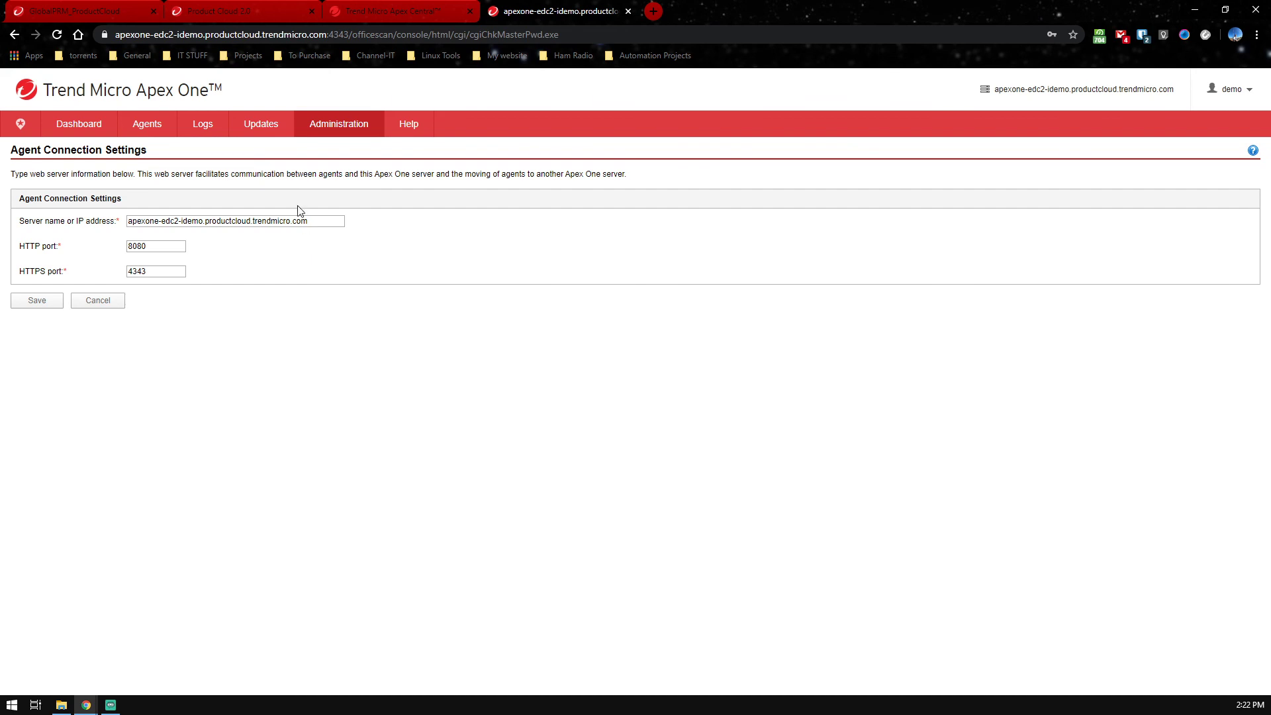
mouse_move(333, 126)
mouse_move(363, 205)
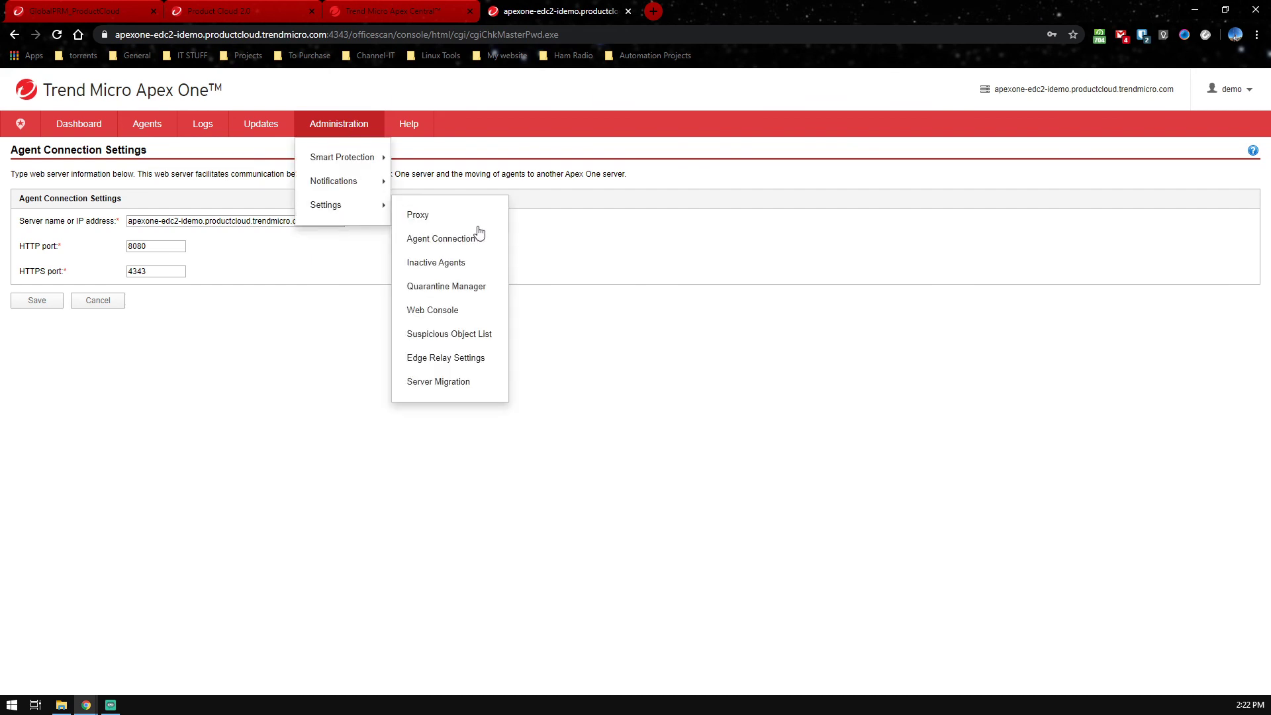
left_click(436, 264)
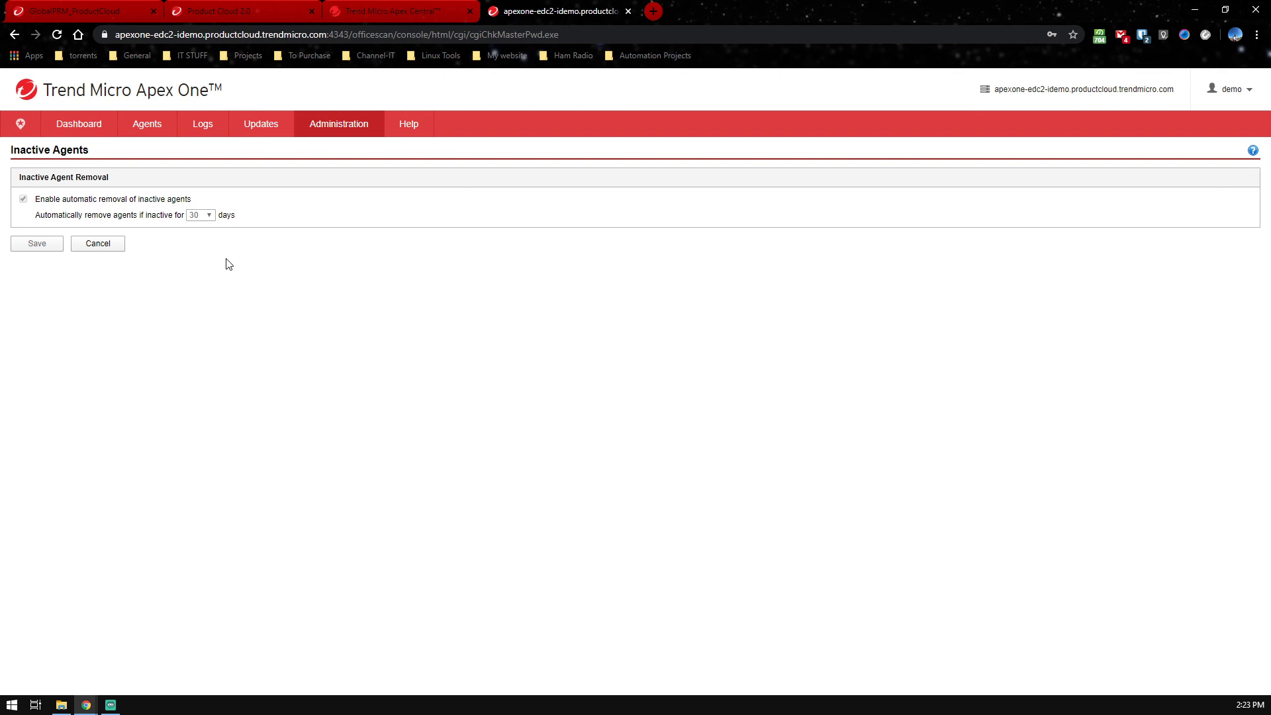
Open the Quarantine Manager to view the quarantine directory and its capacity limits
left_click(339, 126)
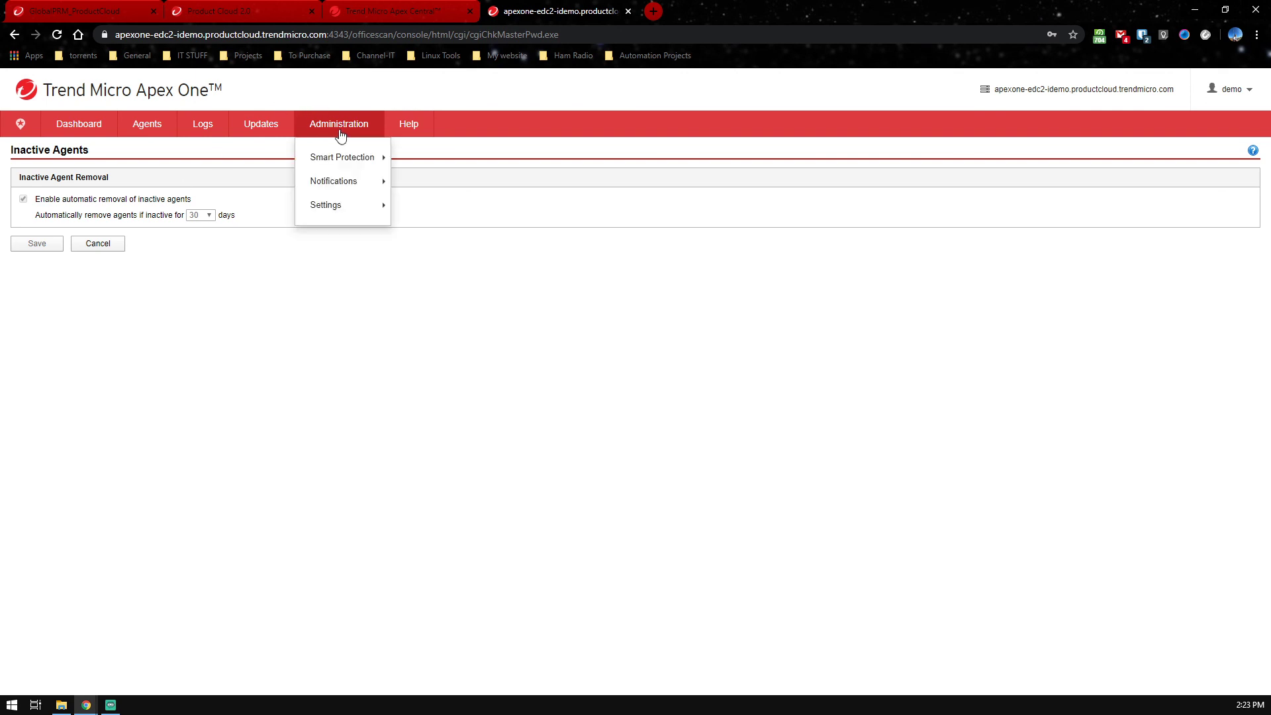
mouse_move(351, 218)
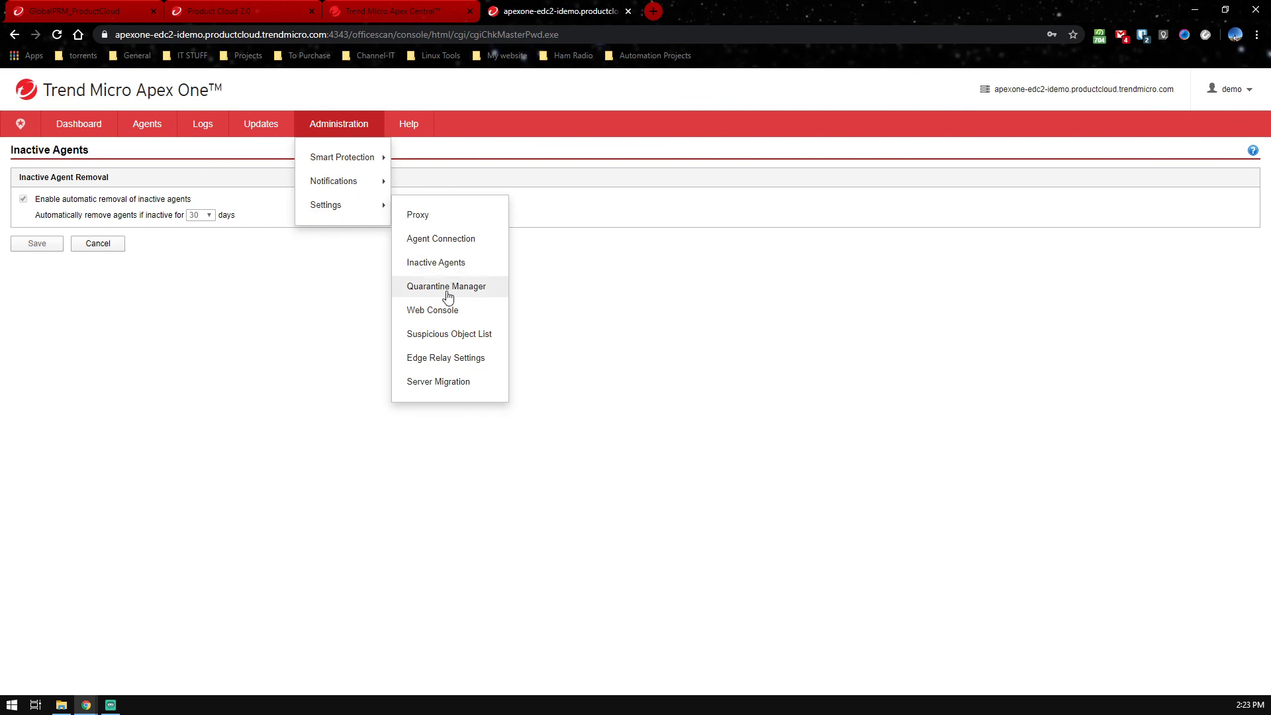
left_click(447, 296)
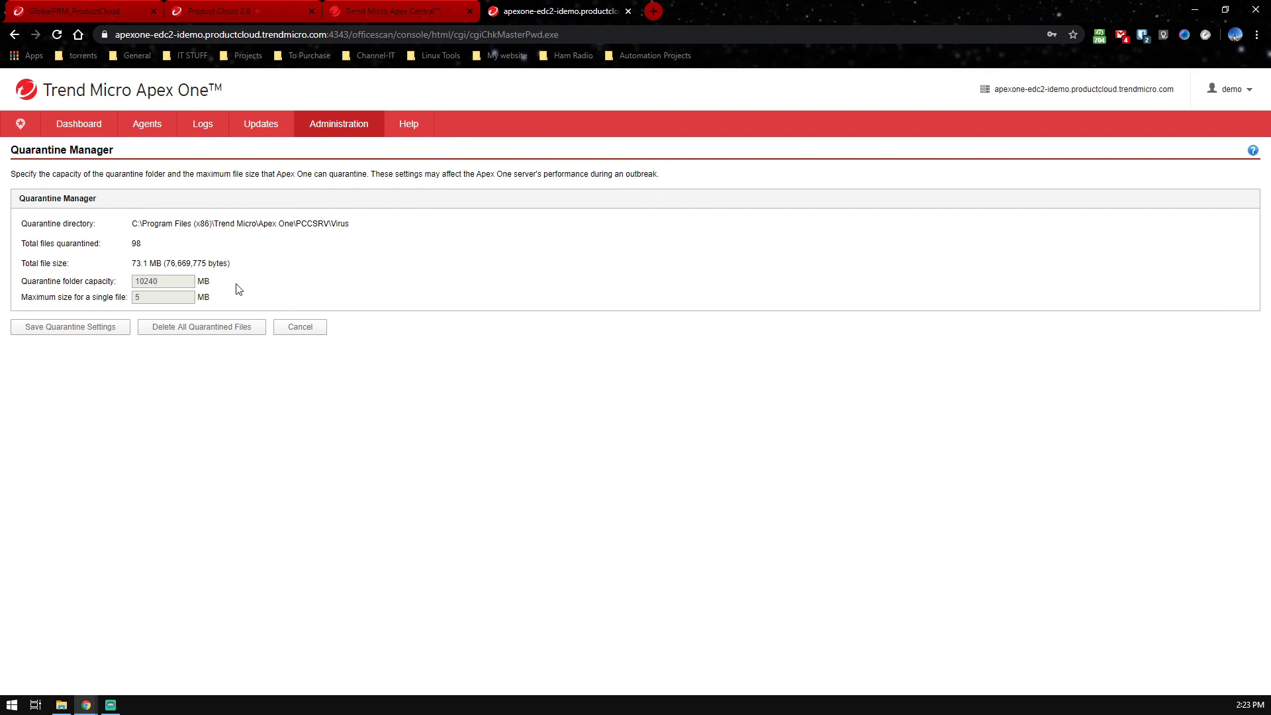
Open the Web Console Settings to view the automatic refresh and time-out options
mouse_move(339, 126)
mouse_move(334, 204)
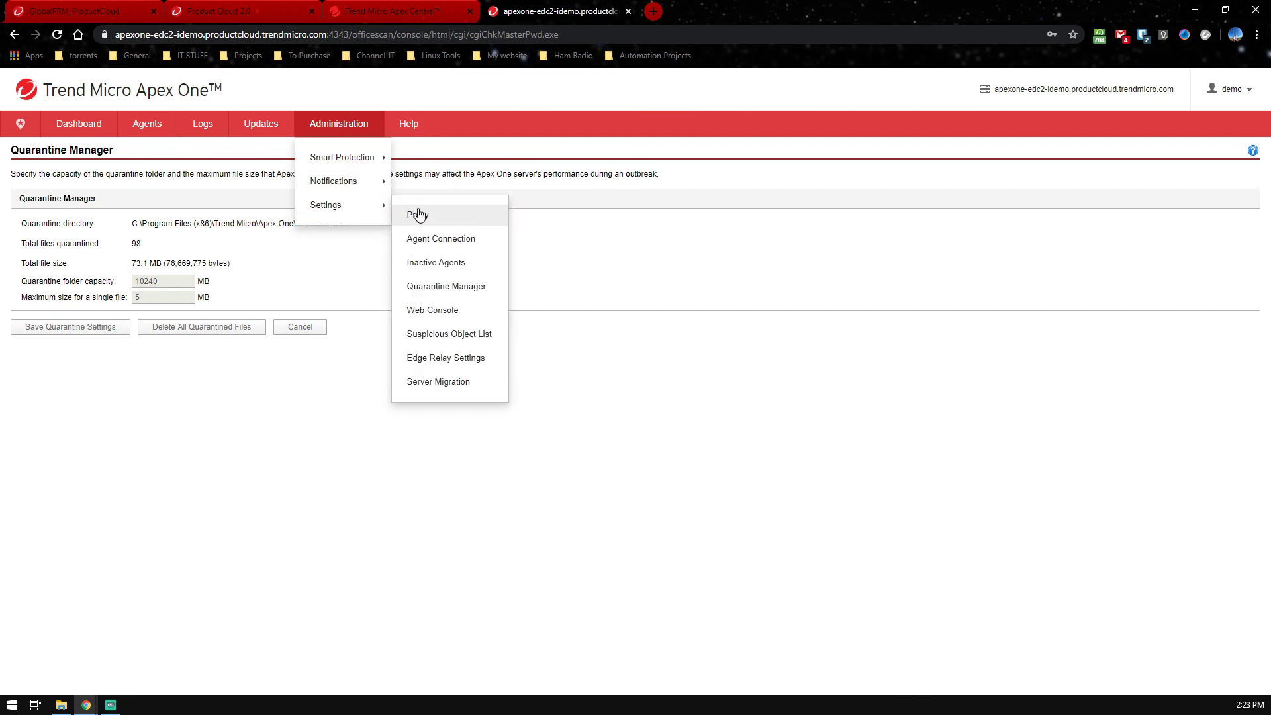
left_click(425, 311)
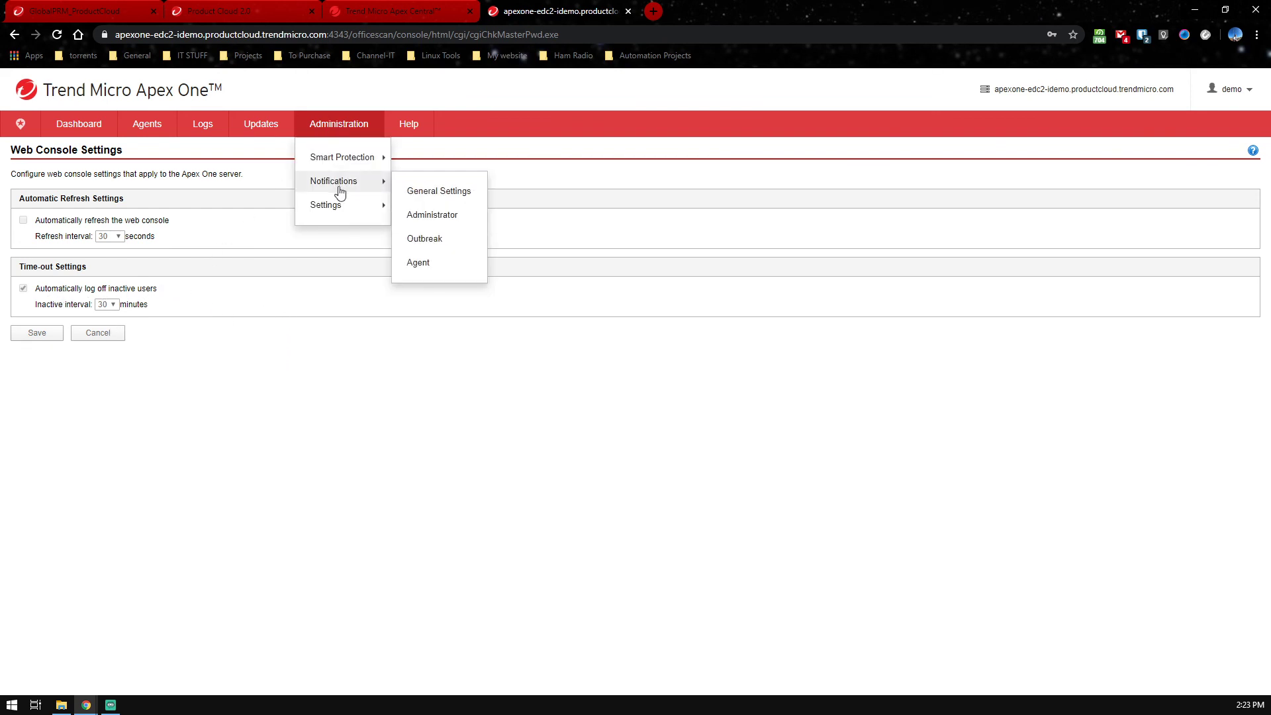
Open the Suspicious Object List Settings to examine the subscription and agent settings
mouse_move(342, 126)
mouse_move(341, 207)
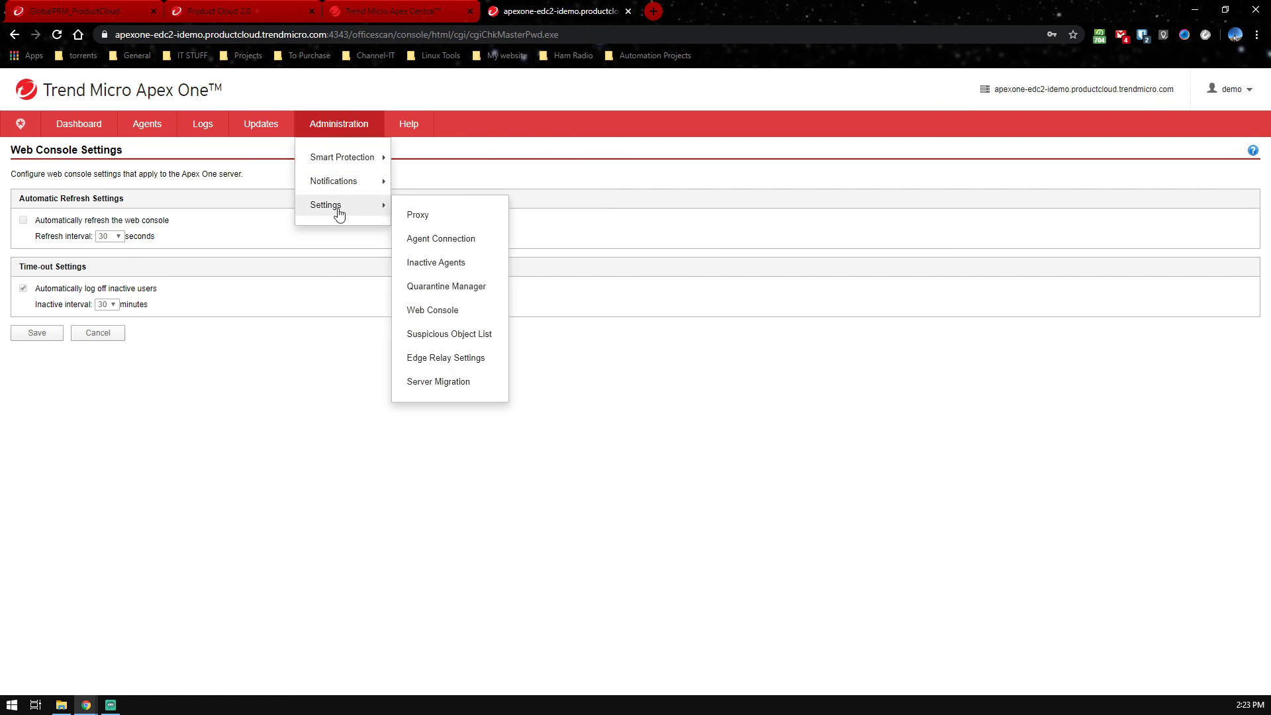
left_click(479, 341)
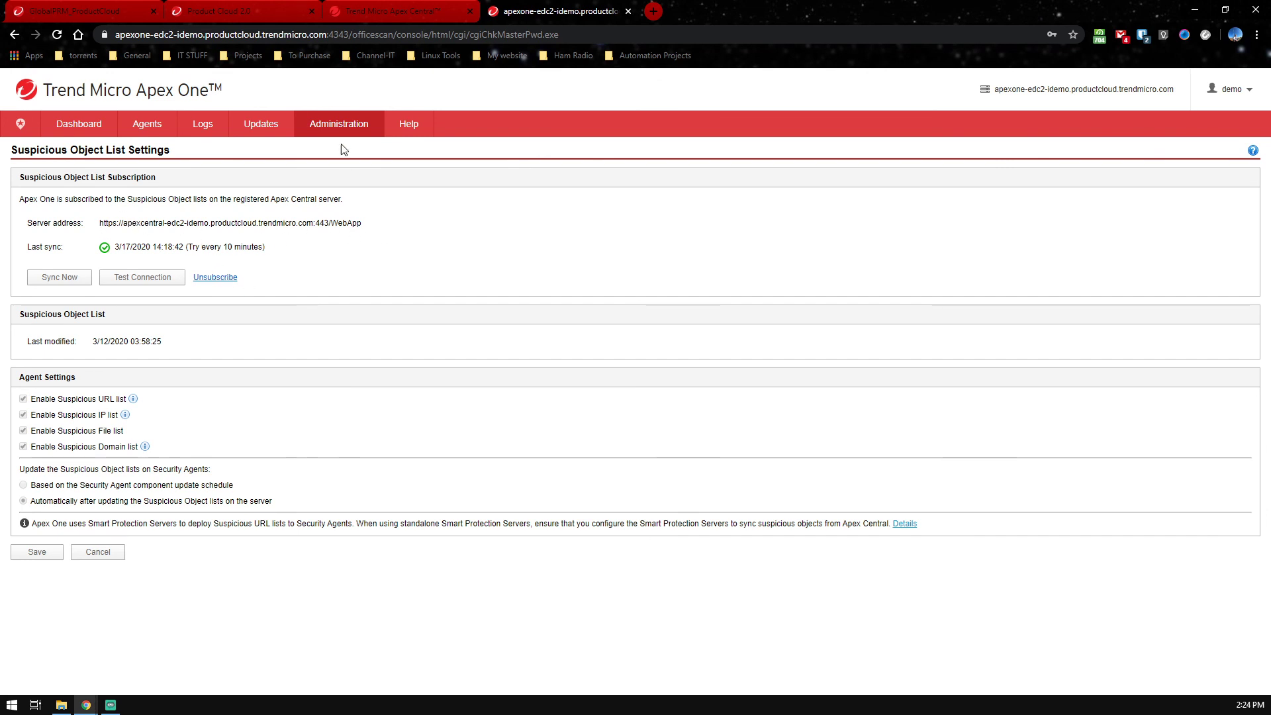
Open the Edge Relay Settings to view the relay server information for off-premises agents
mouse_move(339, 129)
mouse_move(331, 205)
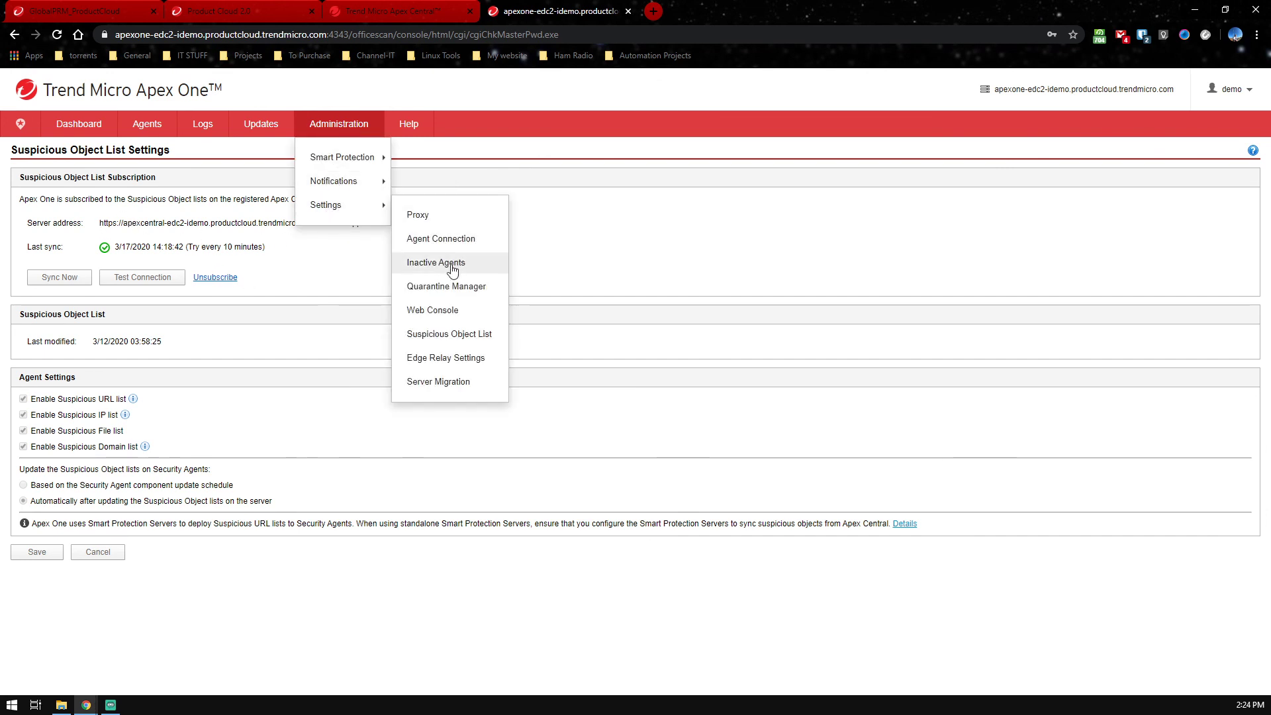
left_click(460, 366)
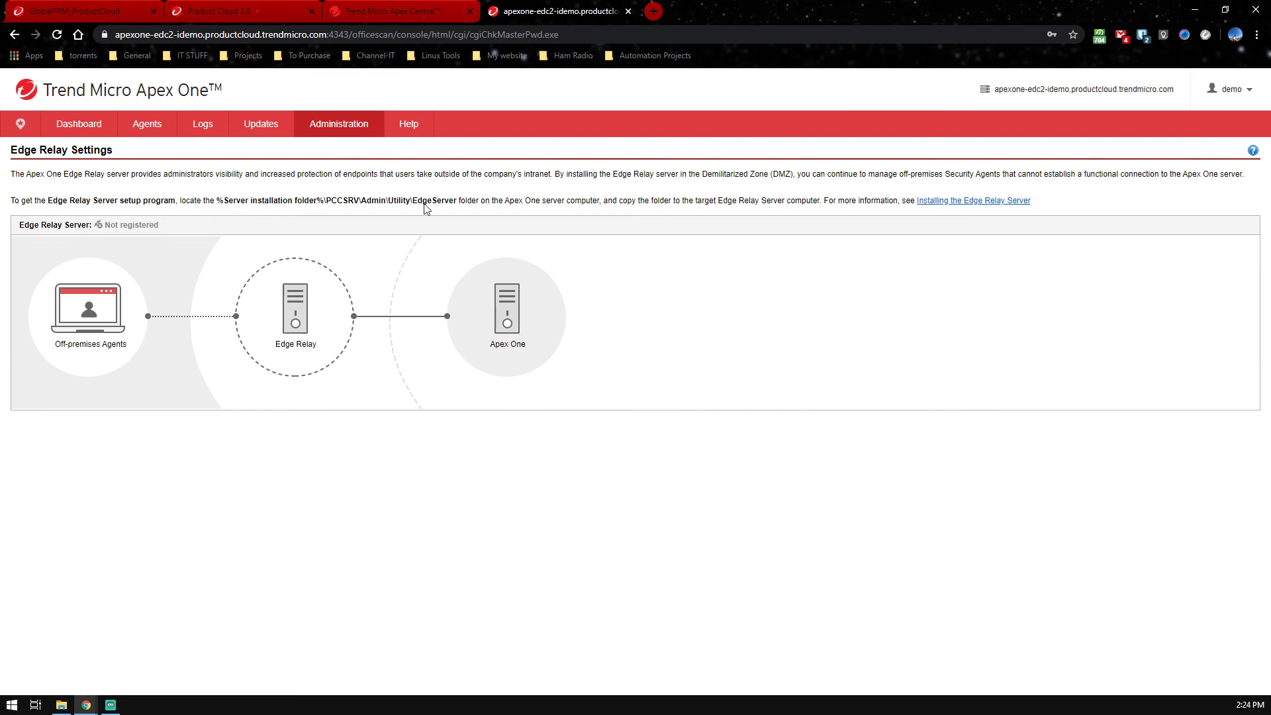
Open the Apex One Server Migration page to read the instructions for importing server settings
mouse_move(325, 150)
mouse_move(331, 205)
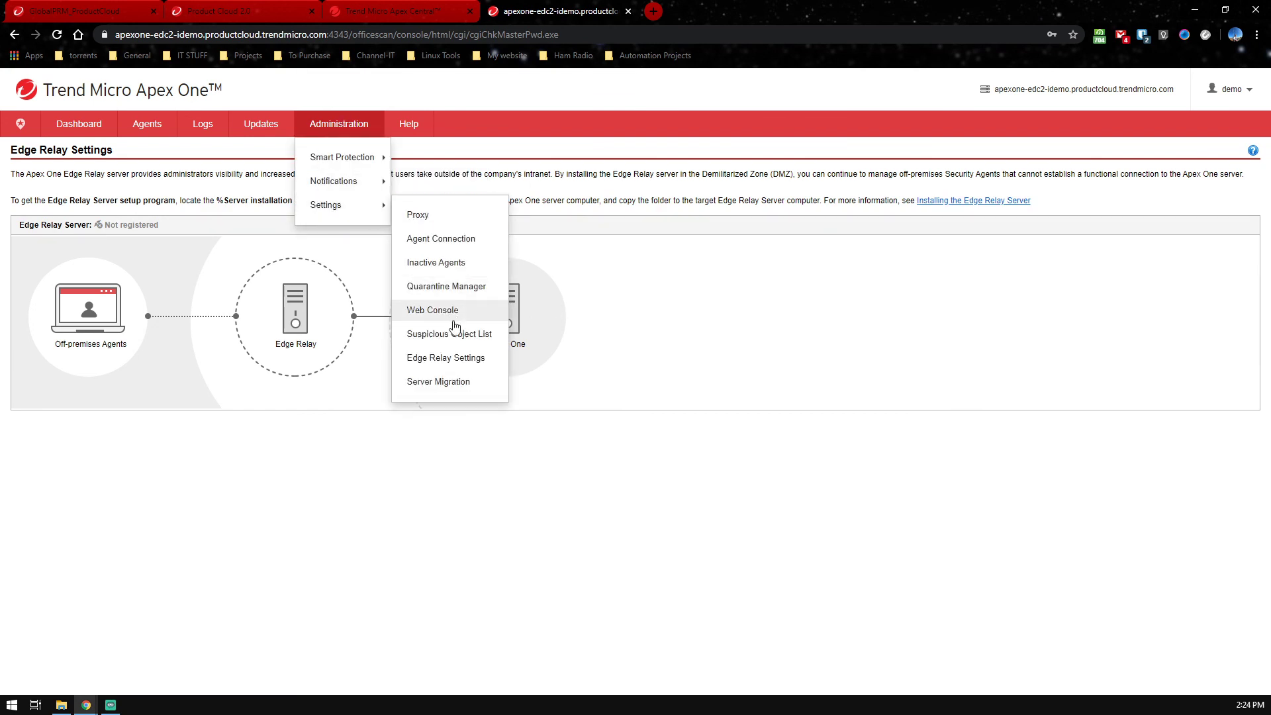
left_click(434, 384)
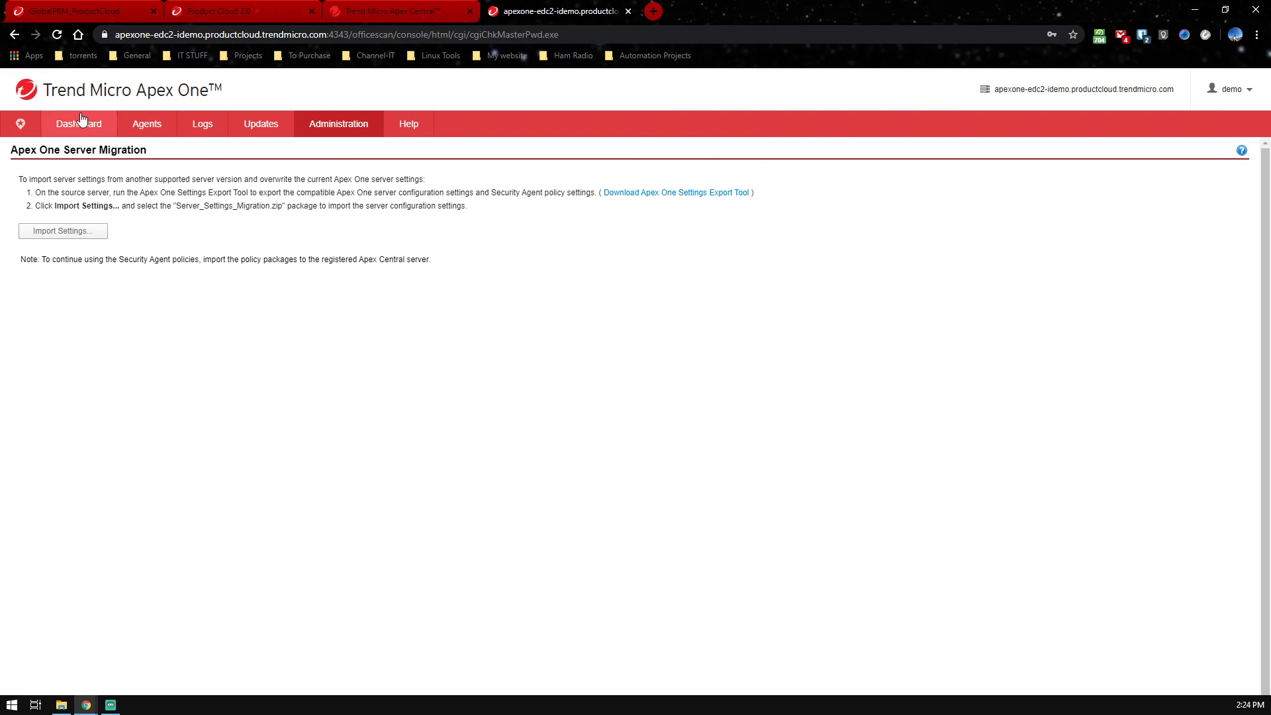
Check the remaining administration settings pages and return to the Dashboard
left_click(376, 122)
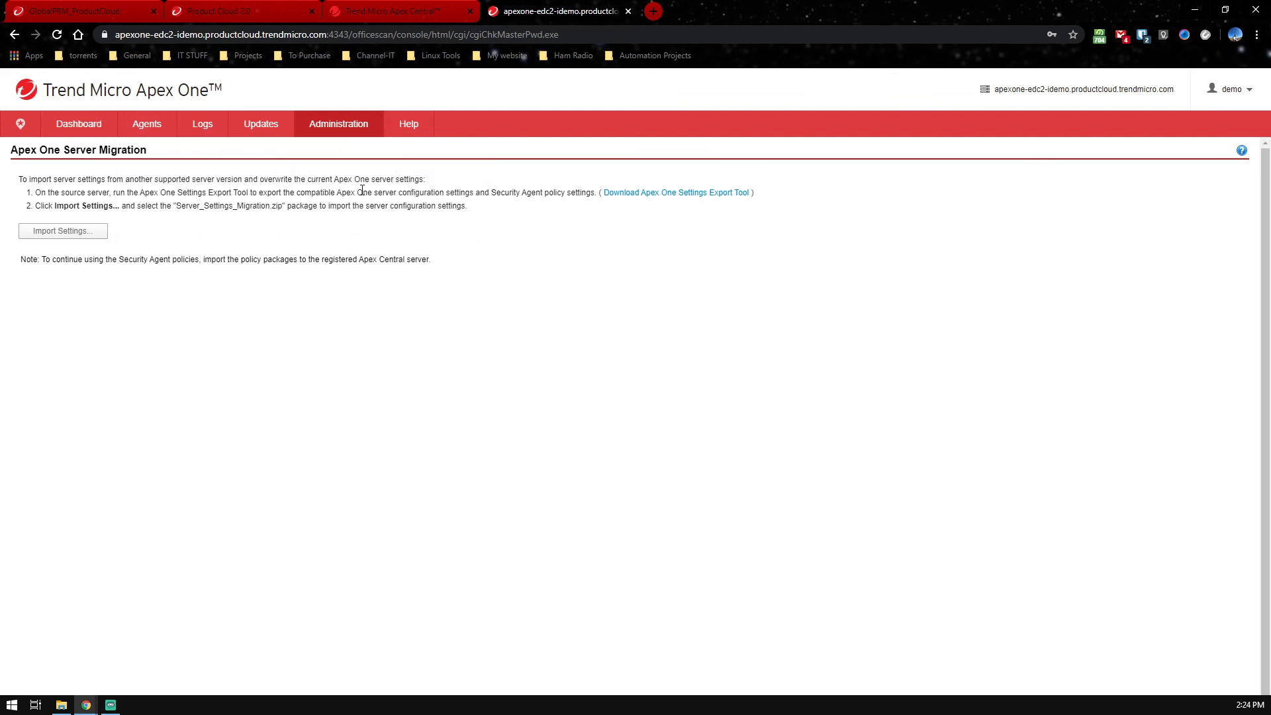
left_click(363, 124)
mouse_move(353, 209)
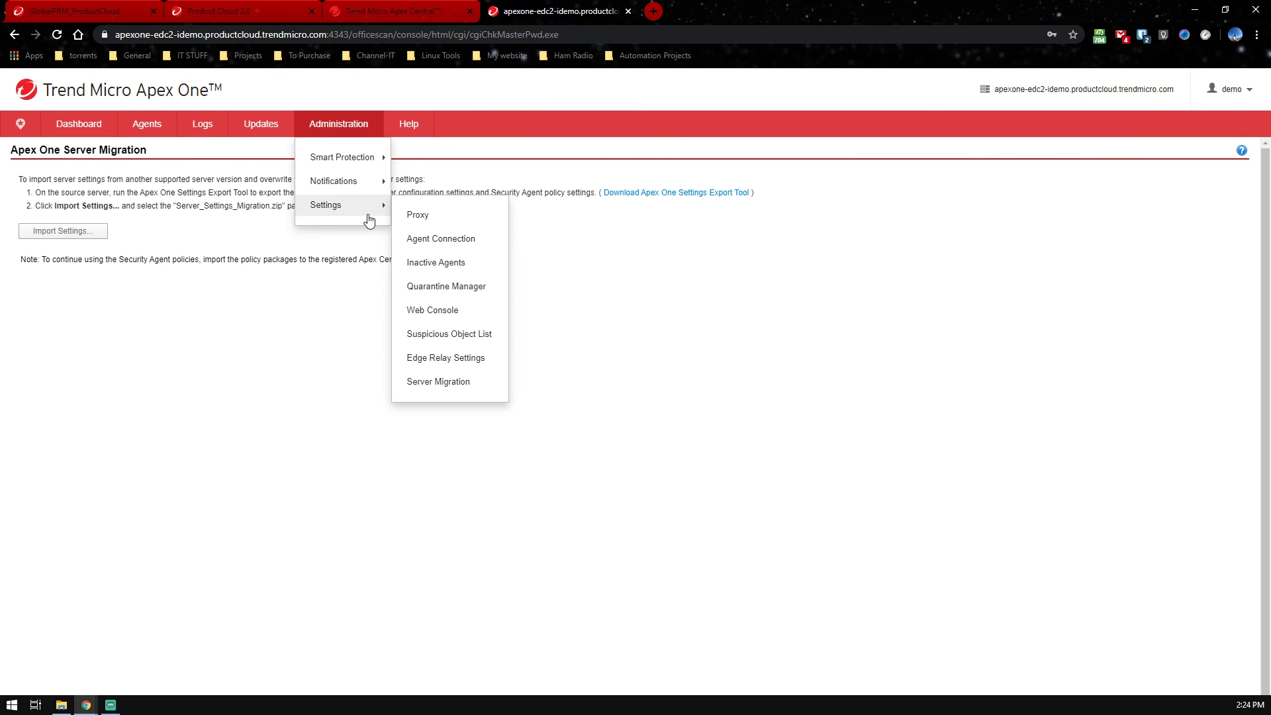
left_click(77, 126)
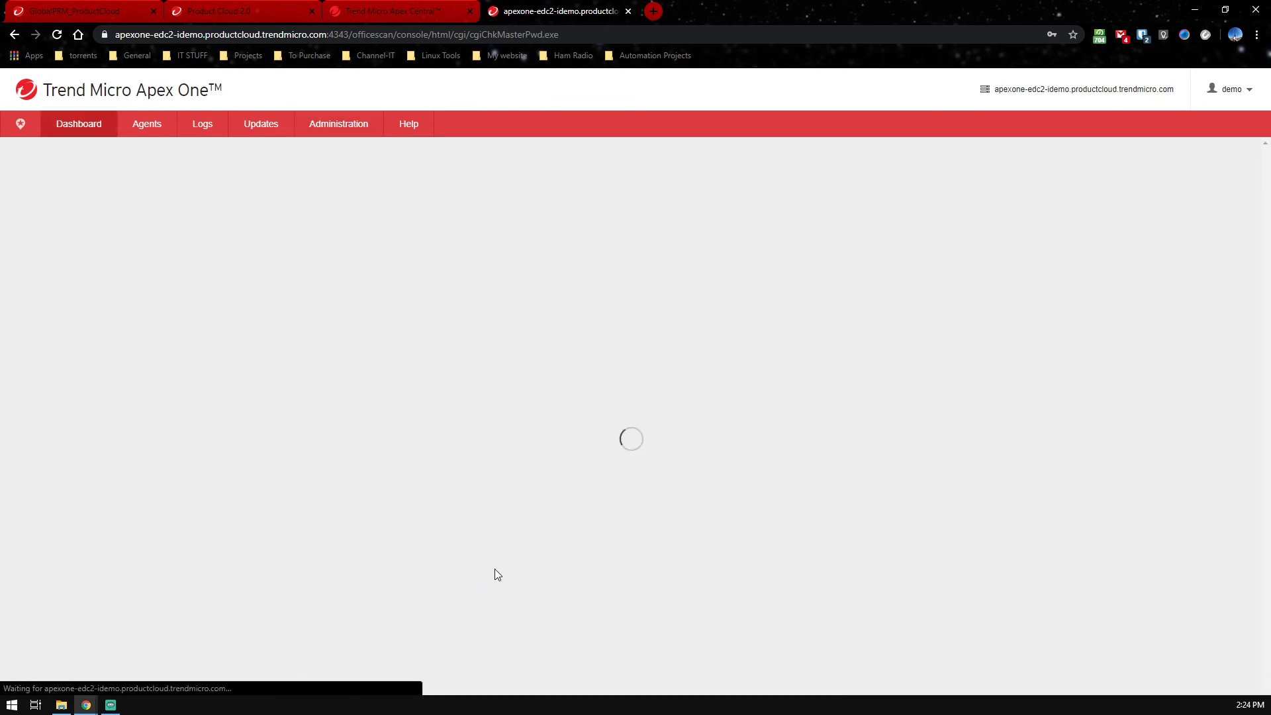